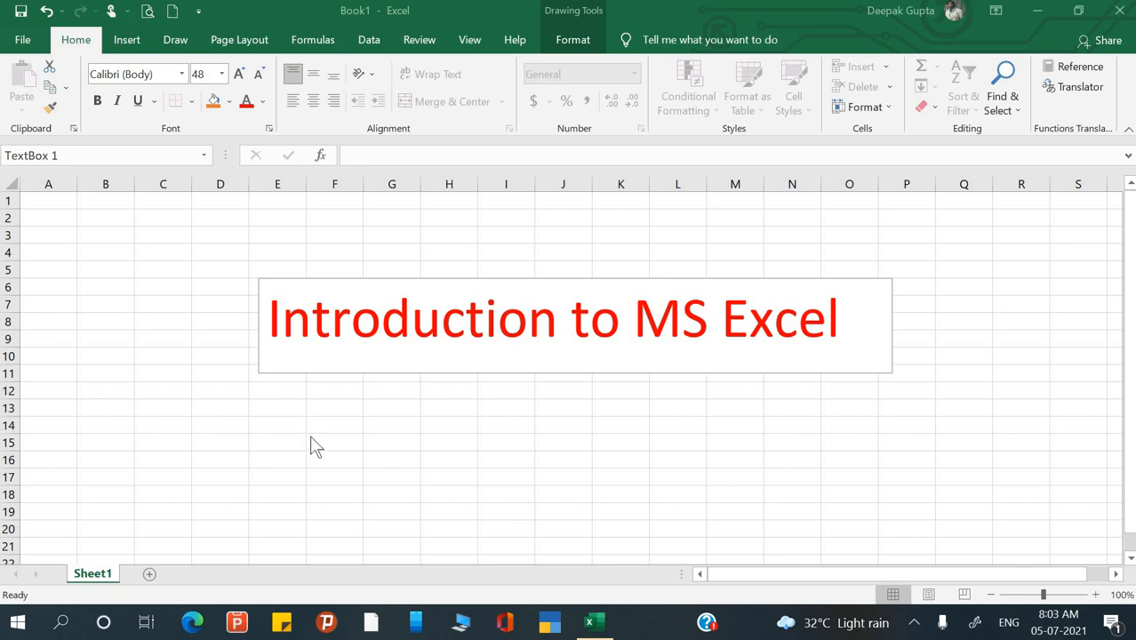
- Delete the 'Introduction to MS Excel' text box and select cell B3
click(171, 211)
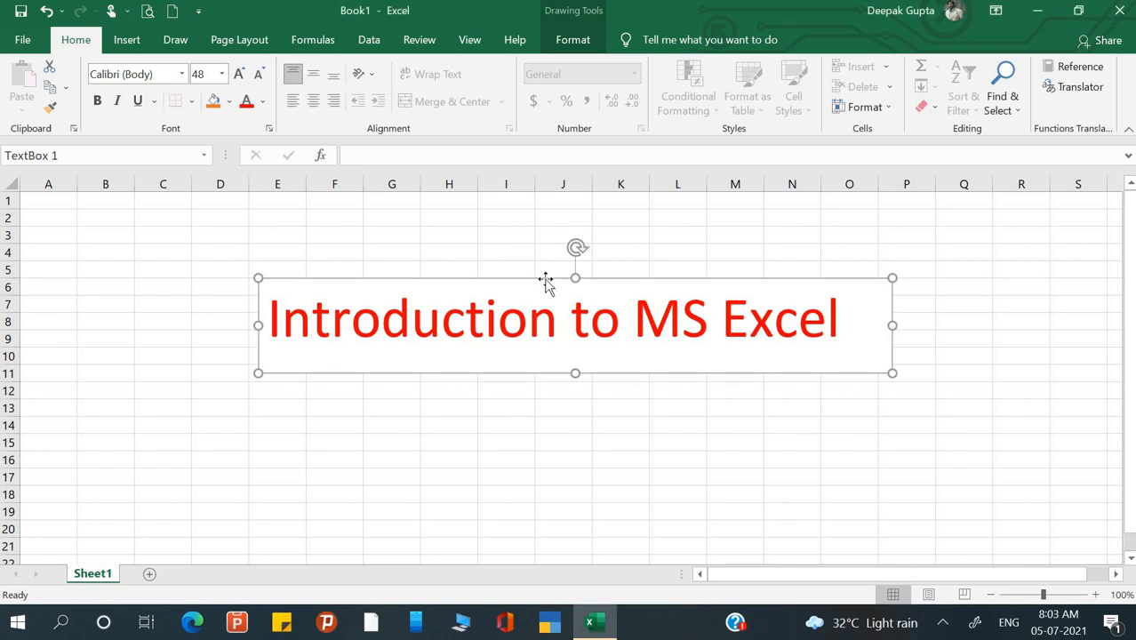
key(Delete)
click(108, 232)
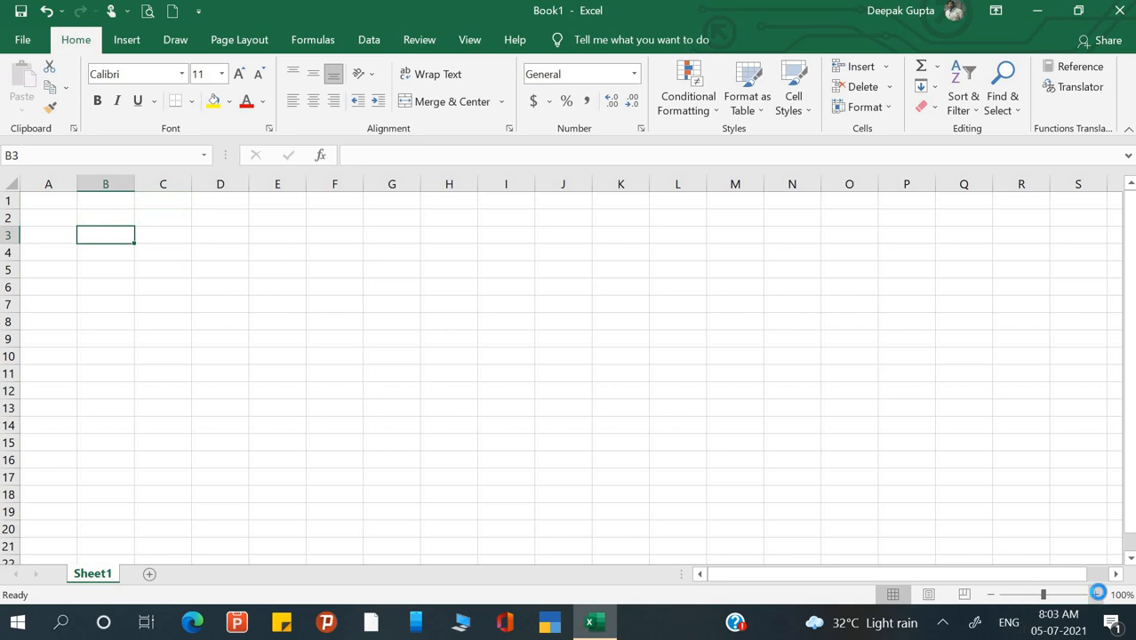
- Zoom the sheet in and enter 'What is MS Excel?' in cell B2
click(1097, 594)
click(1096, 595)
click(1097, 595)
click(1096, 595)
click(1097, 595)
click(1096, 595)
click(1099, 595)
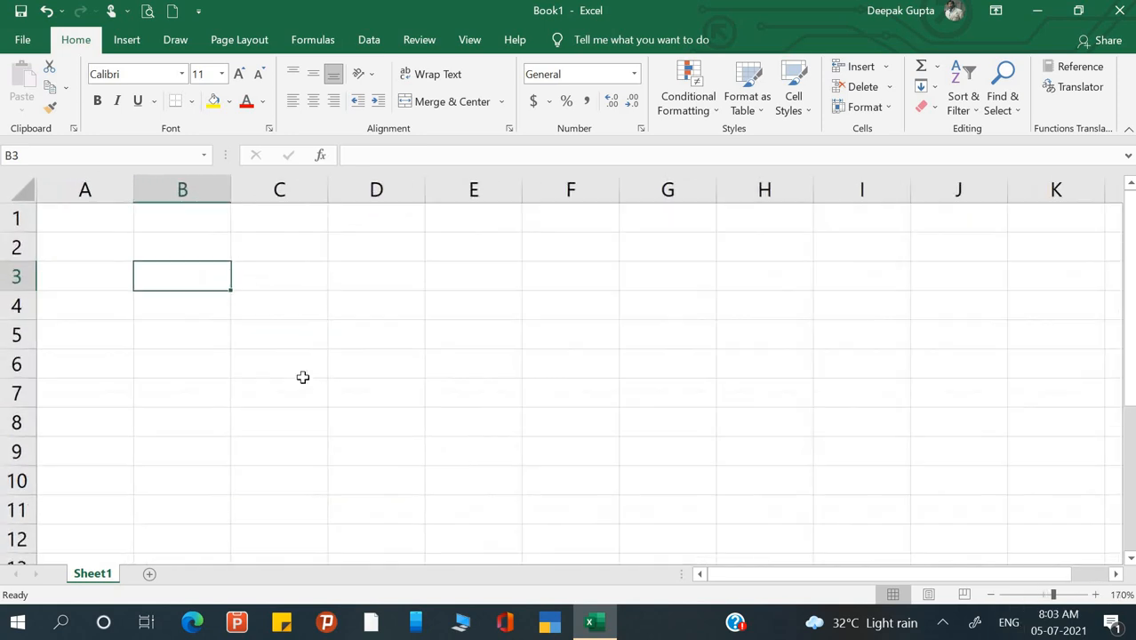
click(284, 303)
click(160, 241)
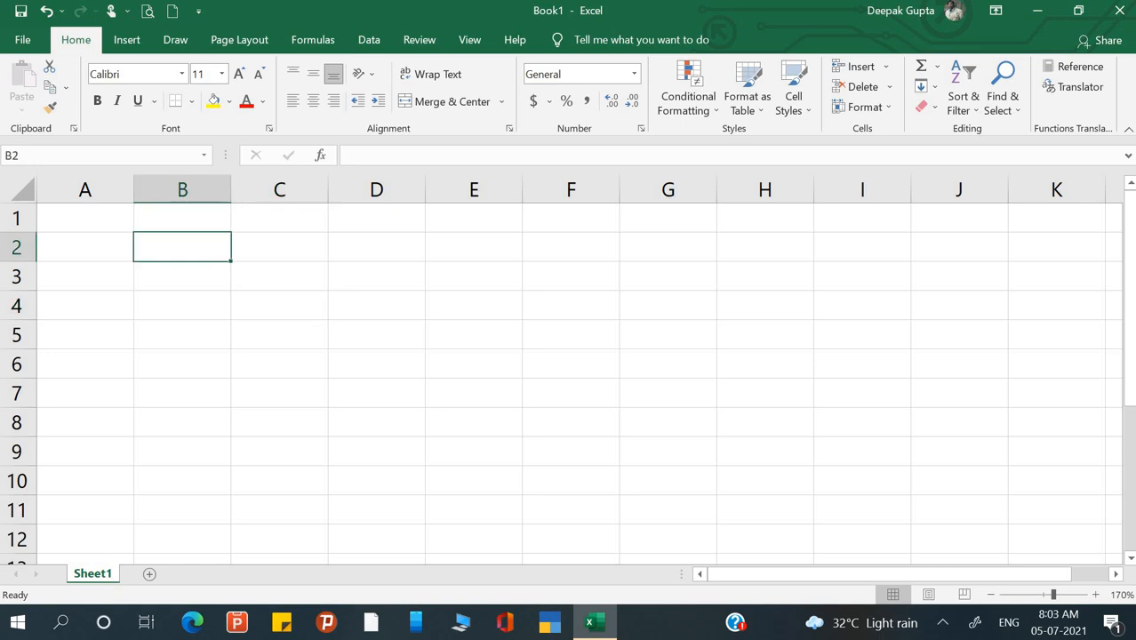
text(What )
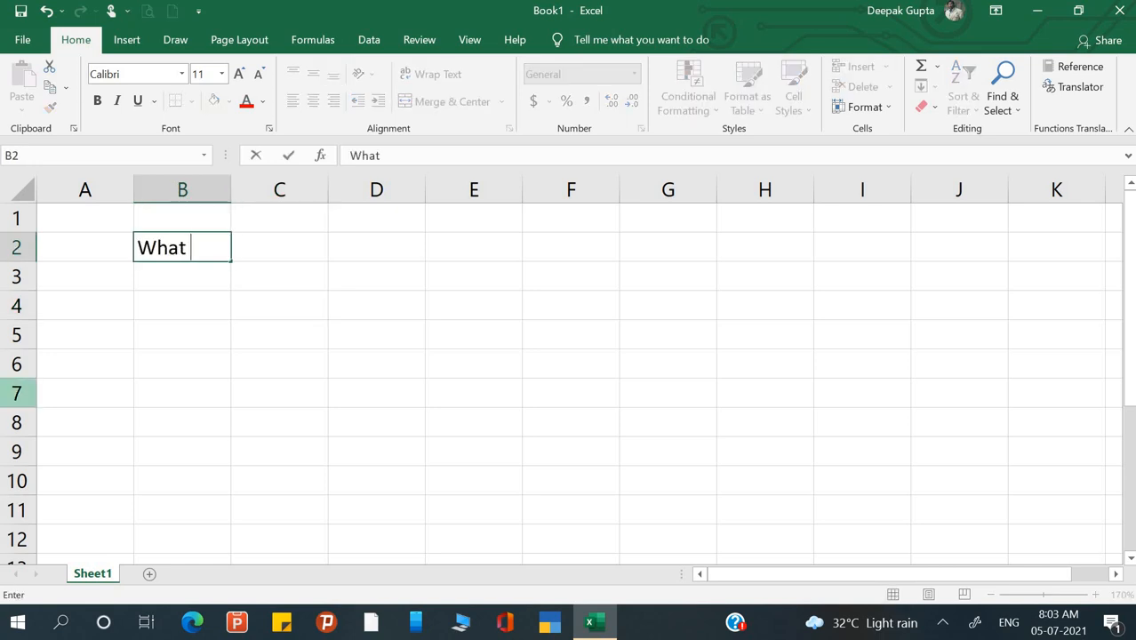
text(is ms)
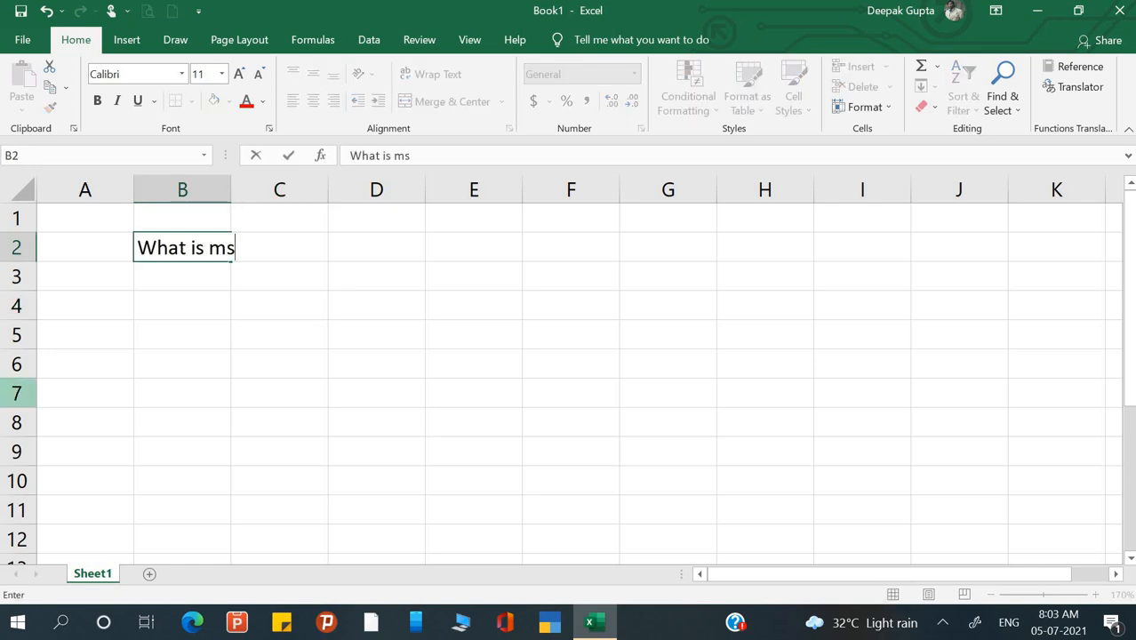
key(BackSpace)
key(BackSpace)
text(MS )
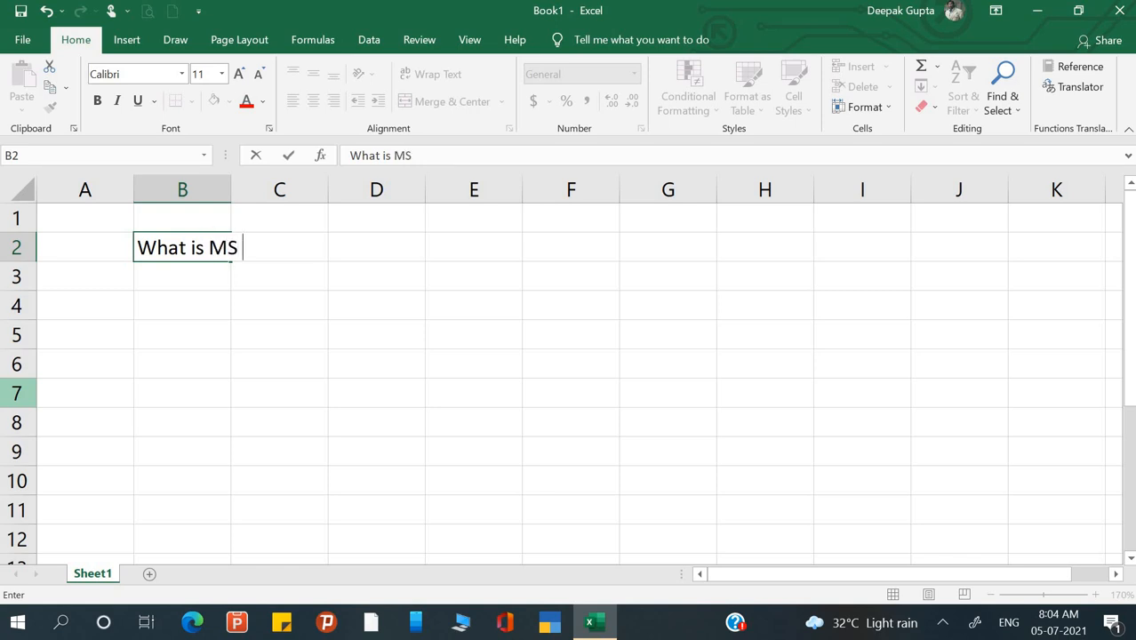
text(Excel)
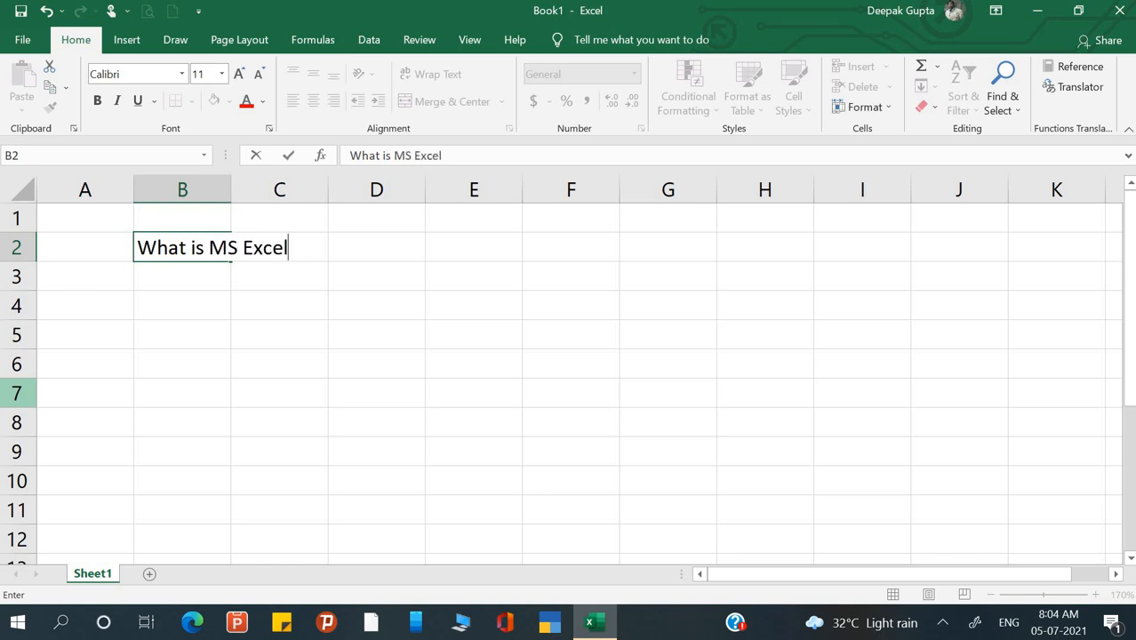
text(?)
key(Return)
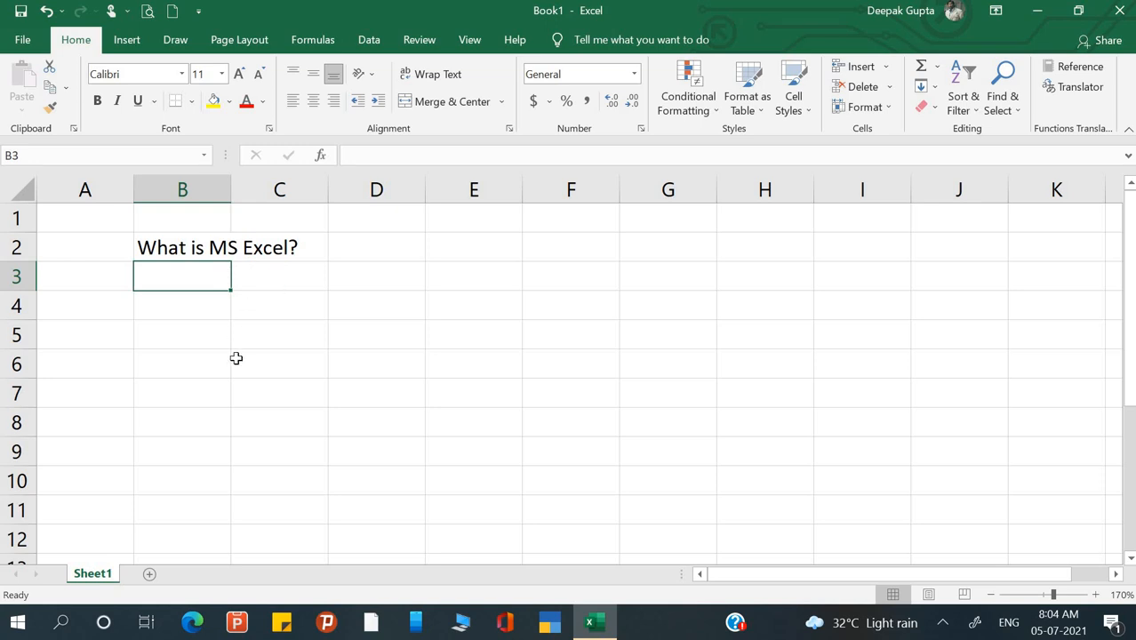
- Enter 'It is a spread sheet program.' in cell B3
text(It )
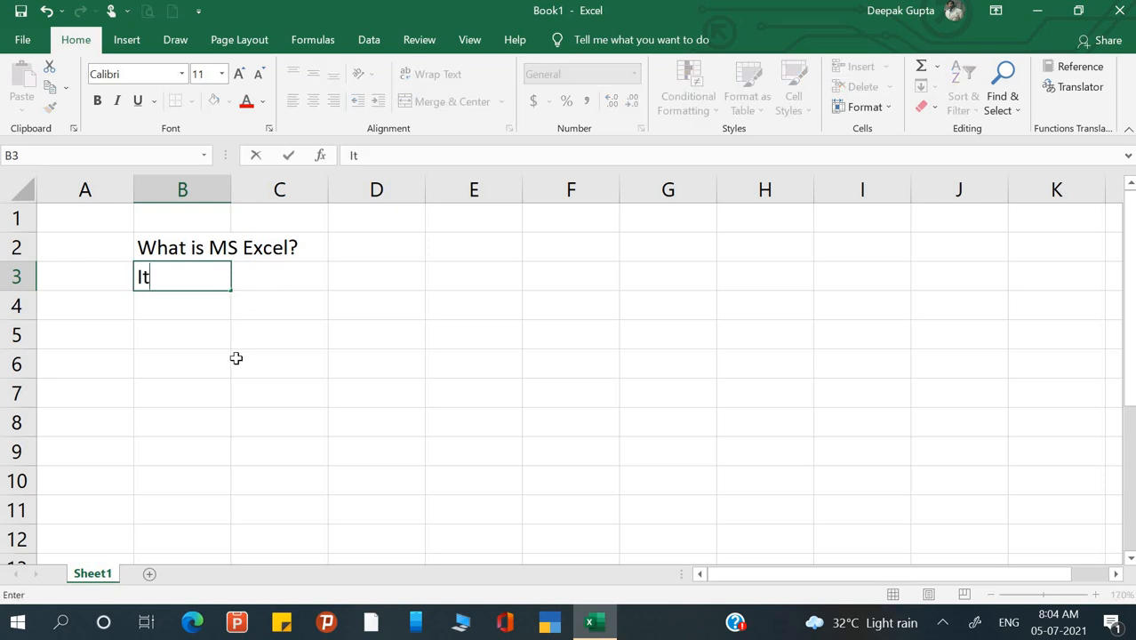
text(is a sprea)
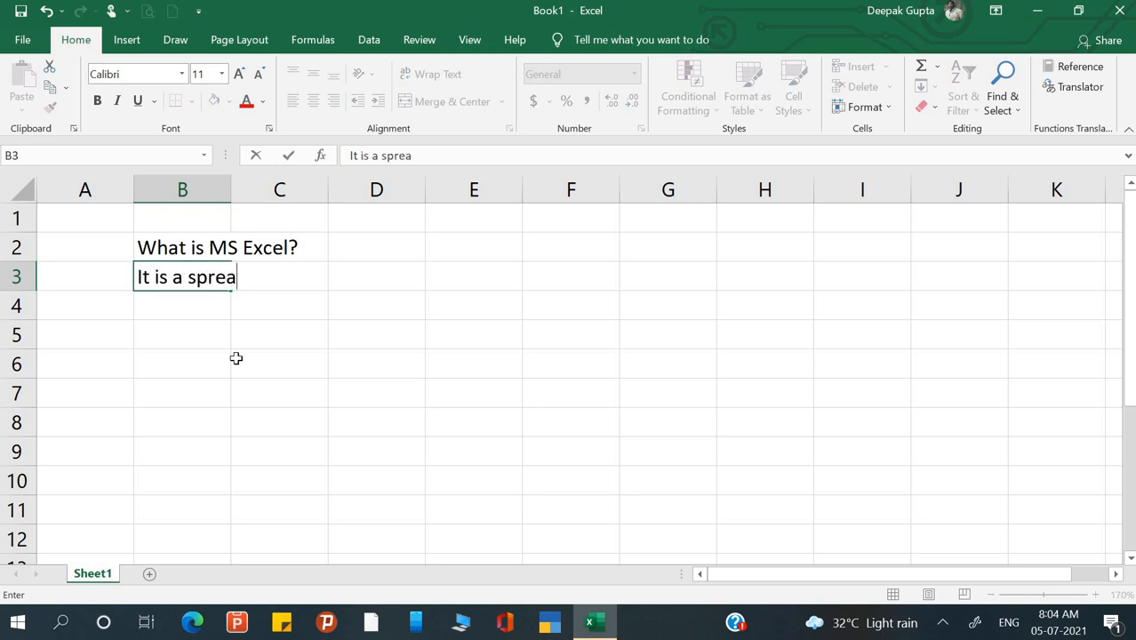
text(d sheet )
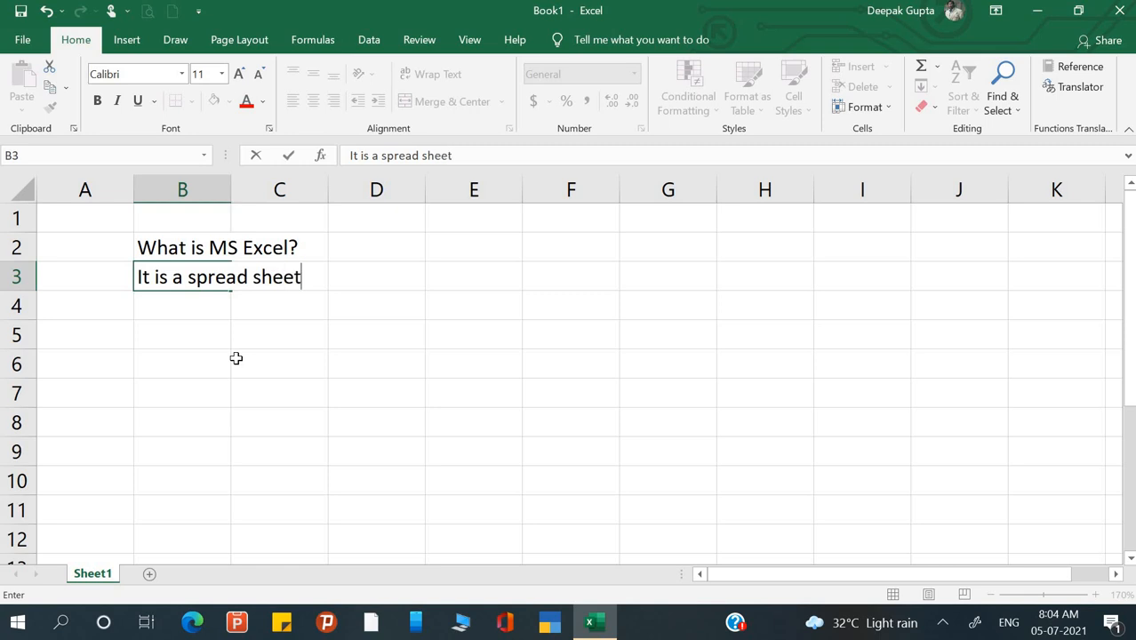
text(prog)
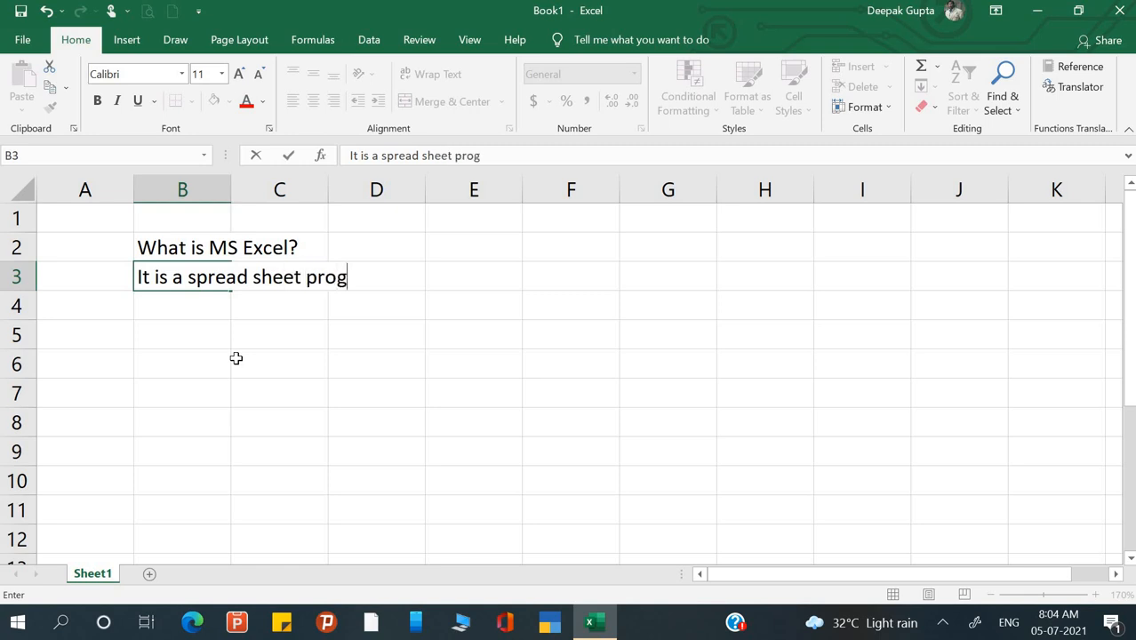
text(ram.)
key(Return)
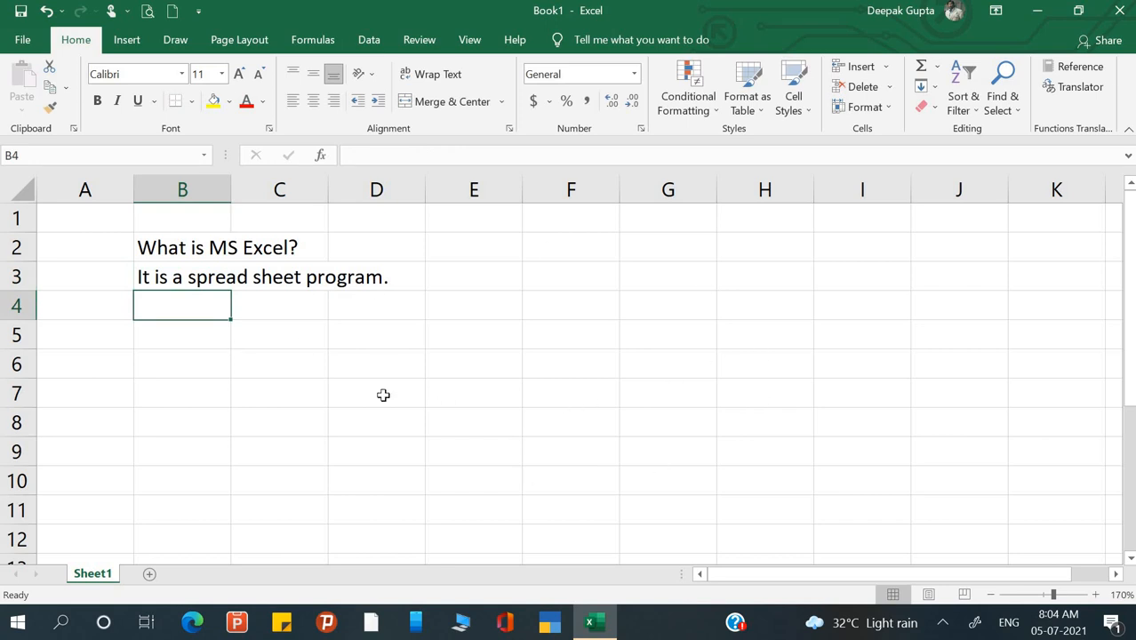
- Enter 'What is Spread sheet Program' in cell B5
click(264, 367)
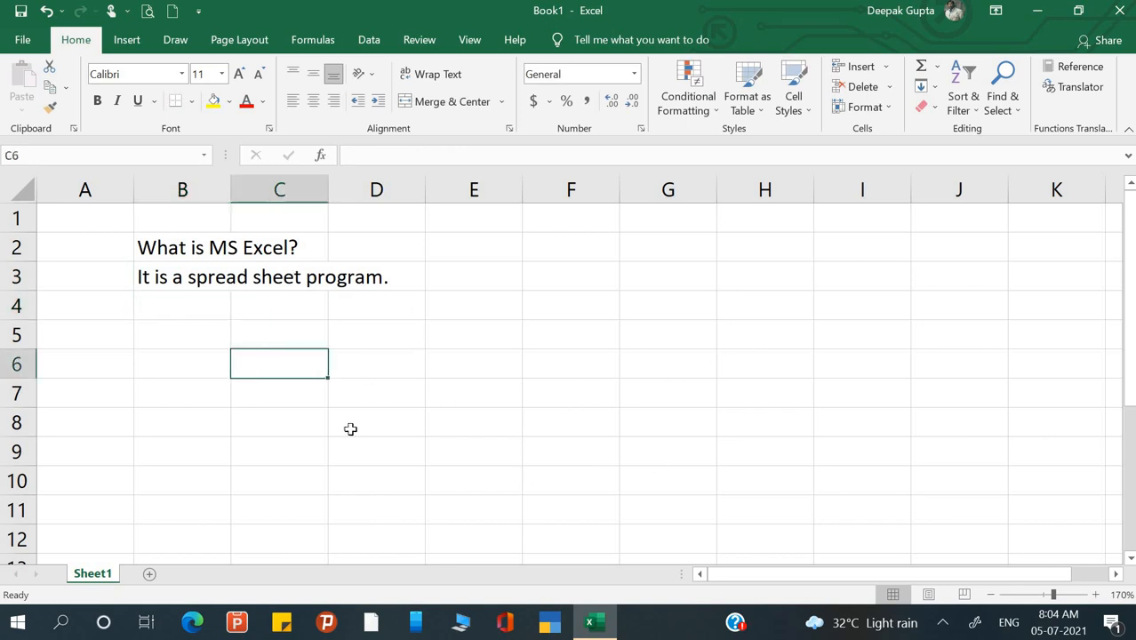
click(164, 281)
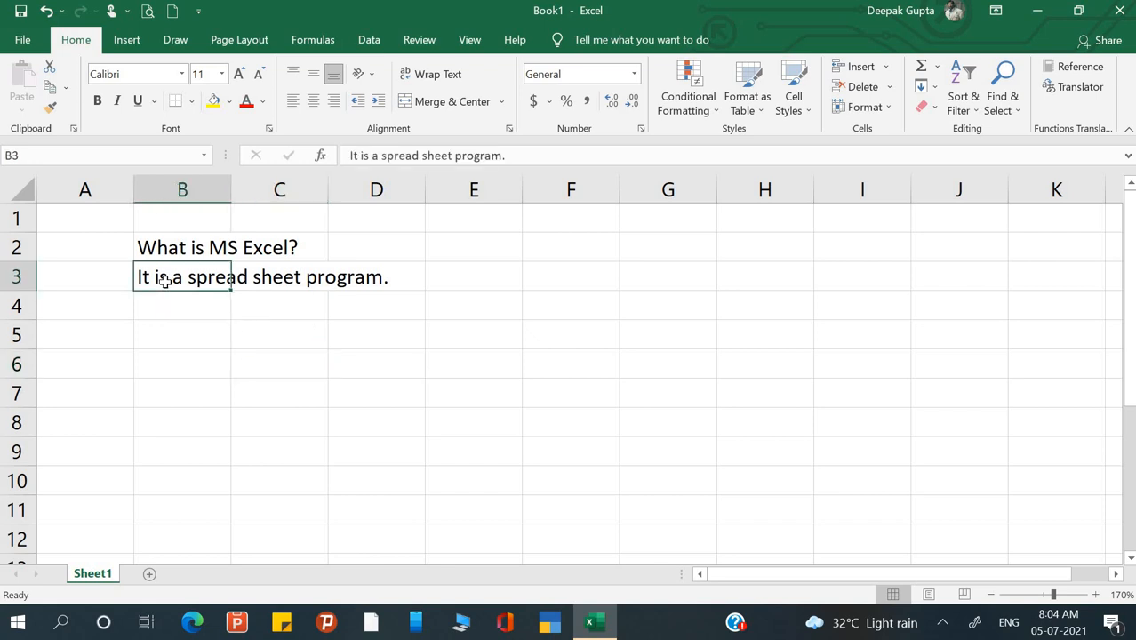
click(172, 336)
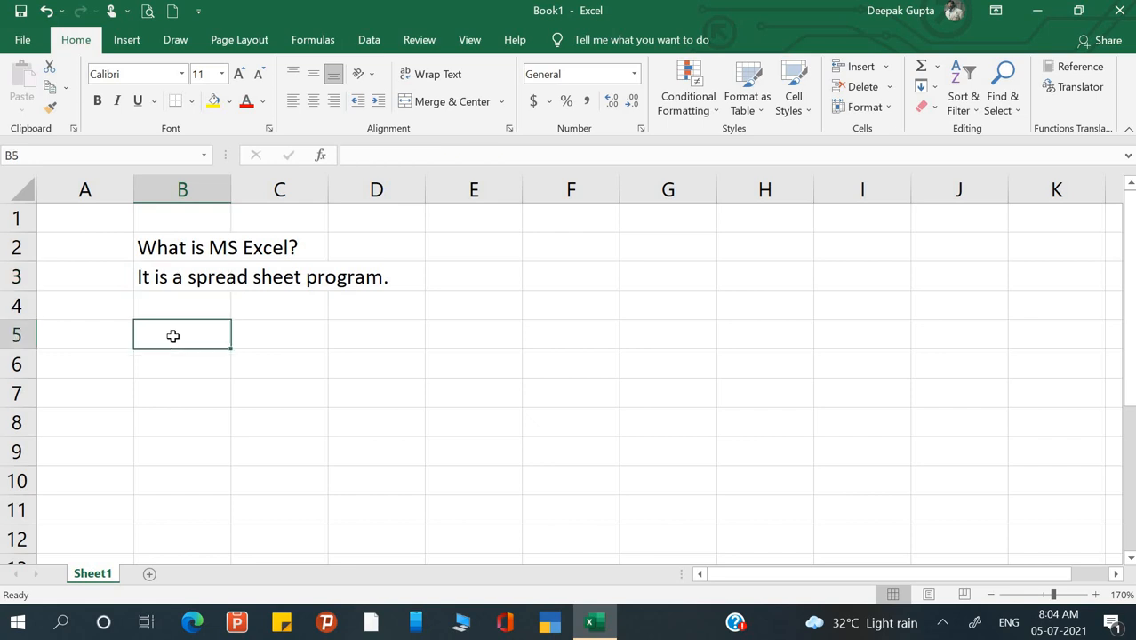
text(What i)
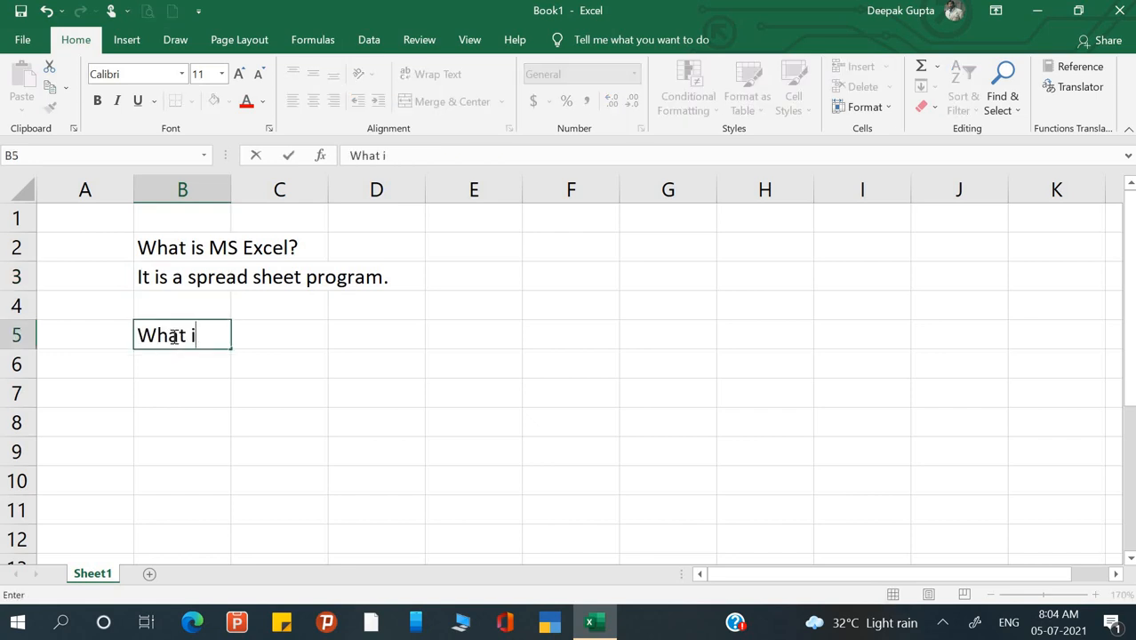
text(s Spre)
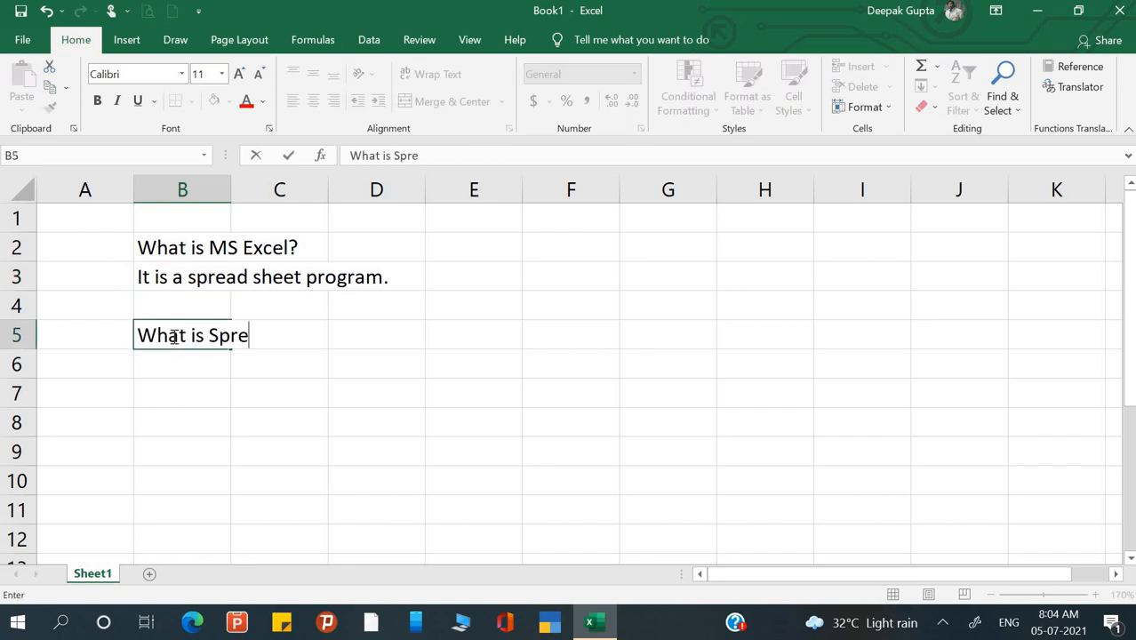
text(ad shee)
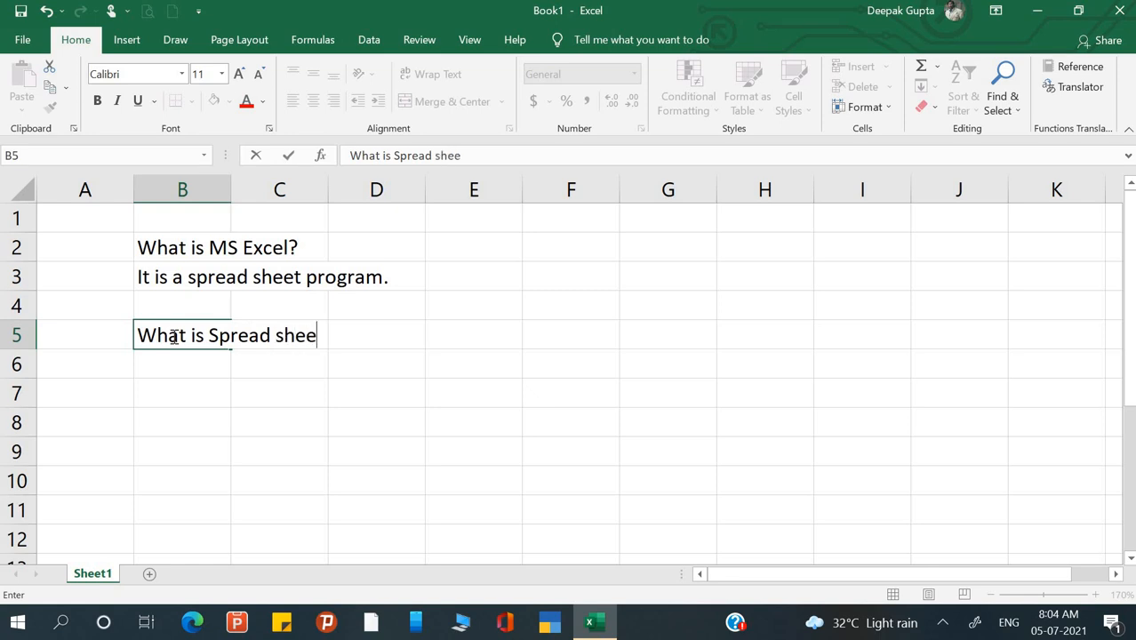
text(t Program?)
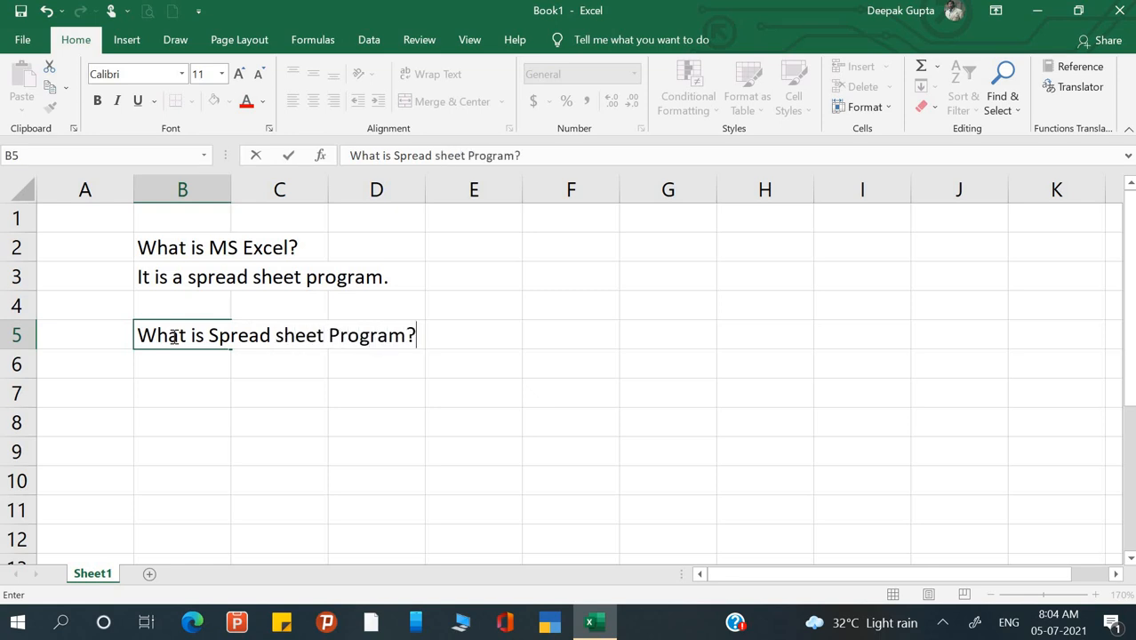
key(Return)
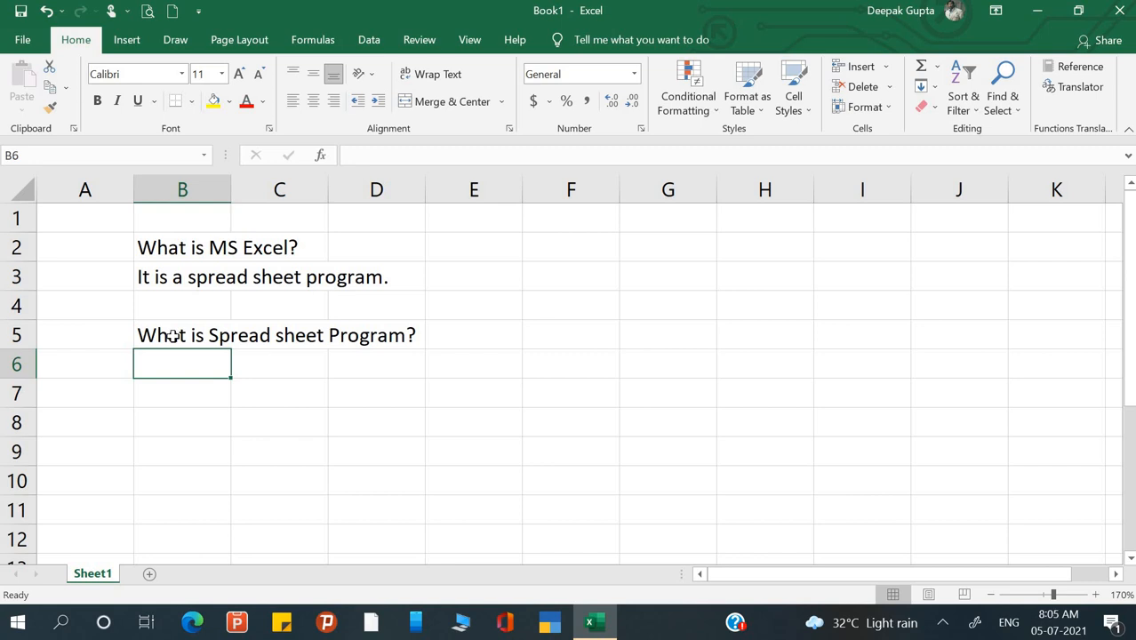
- Type 'Where we work within row and column.' into cell B6, correcting typos
text(What)
key(BackSpace)
key(BackSpace)
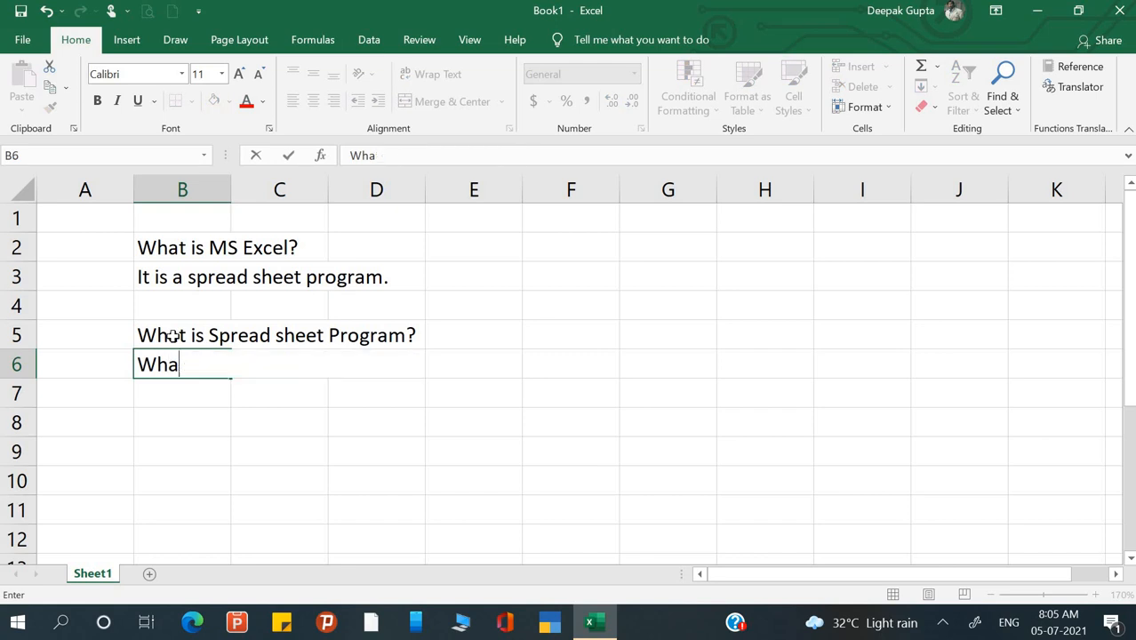
text(e)
key(BackSpace)
key(BackSpace)
key(BackSpace)
text(here w)
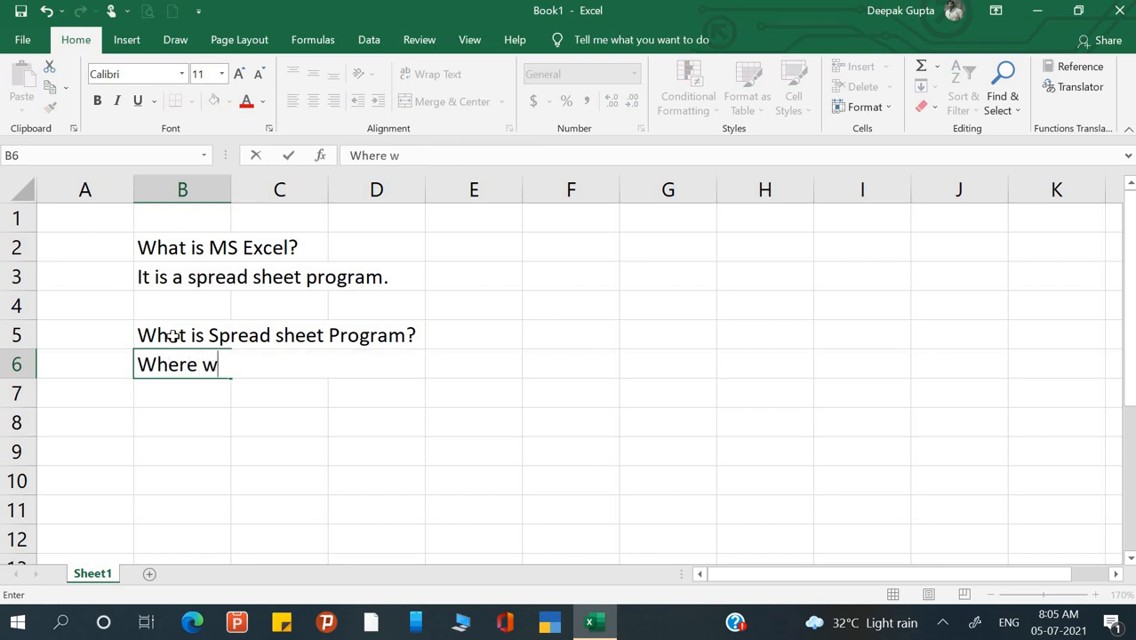
text(e work )
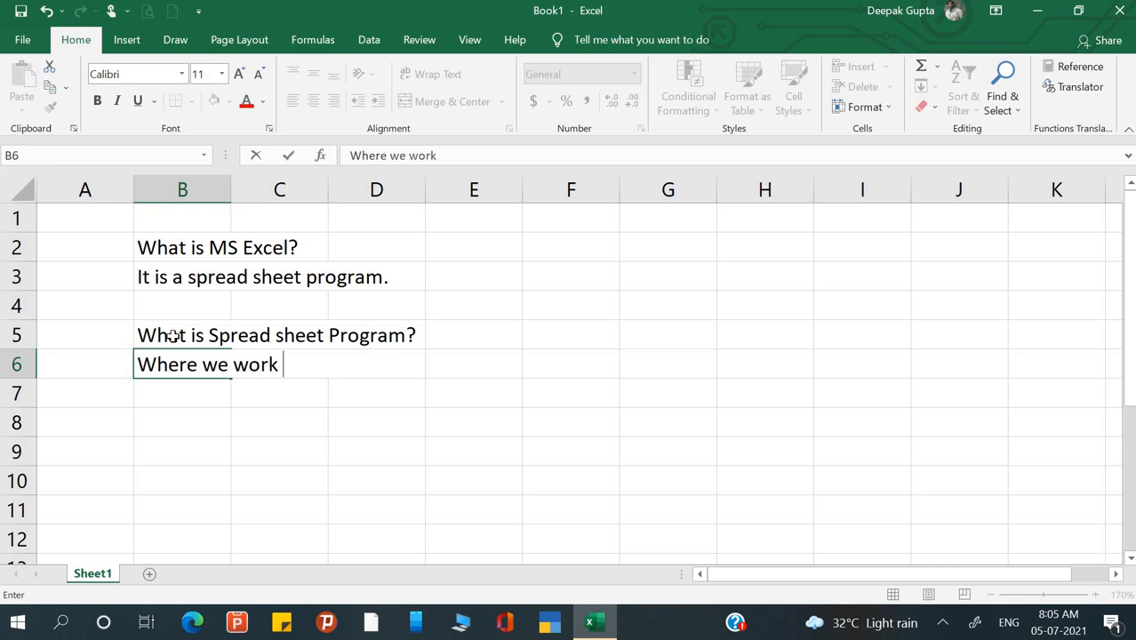
text(within )
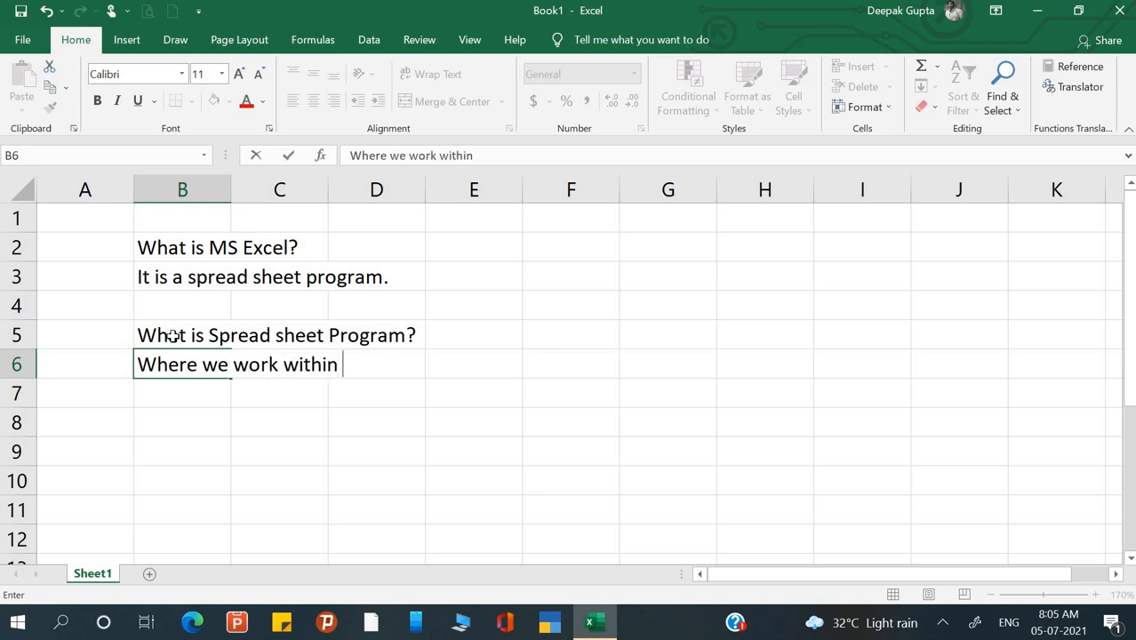
text(wo)
key(BackSpace)
key(BackSpace)
text(row and )
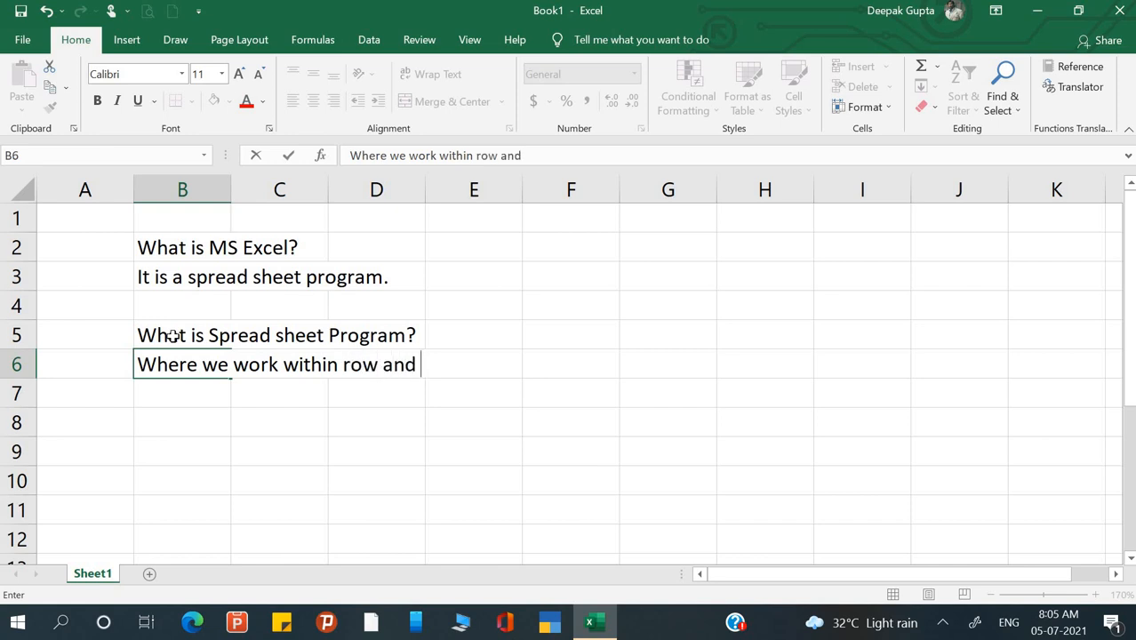
text(column)
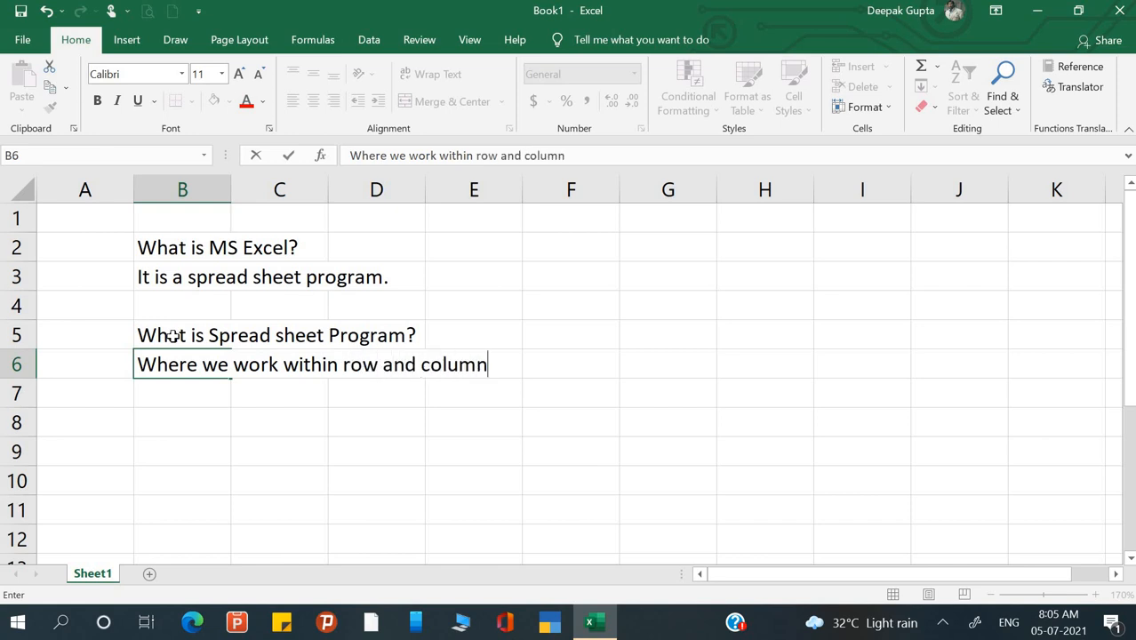
text(.)
key(Return)
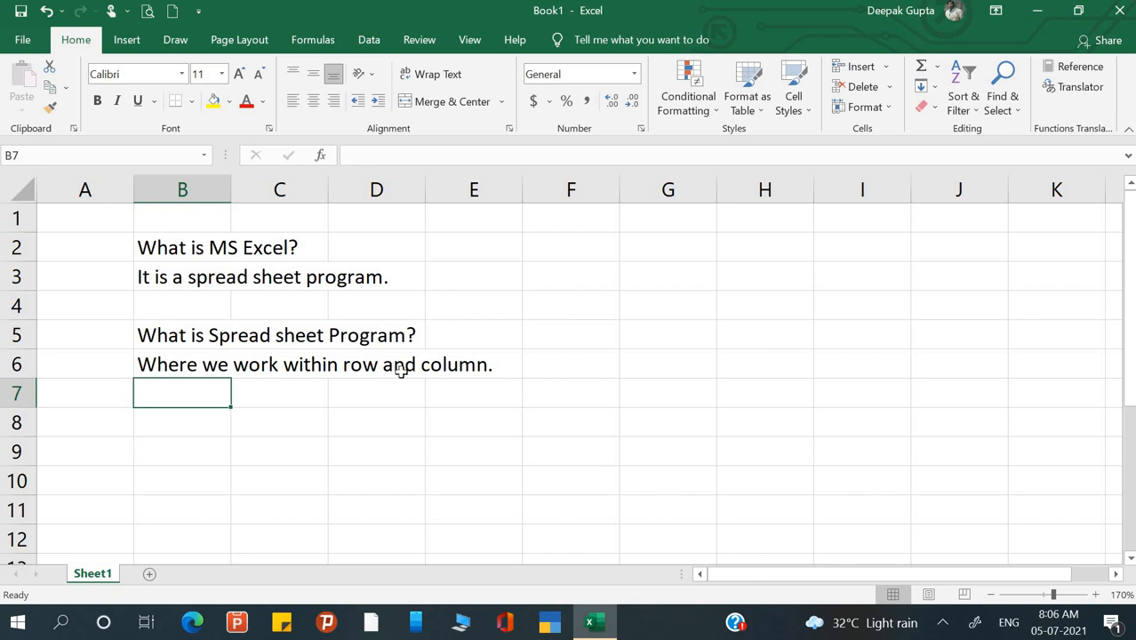
- Enter 'How to start MS excel & its Importance?' in cell B8
click(189, 337)
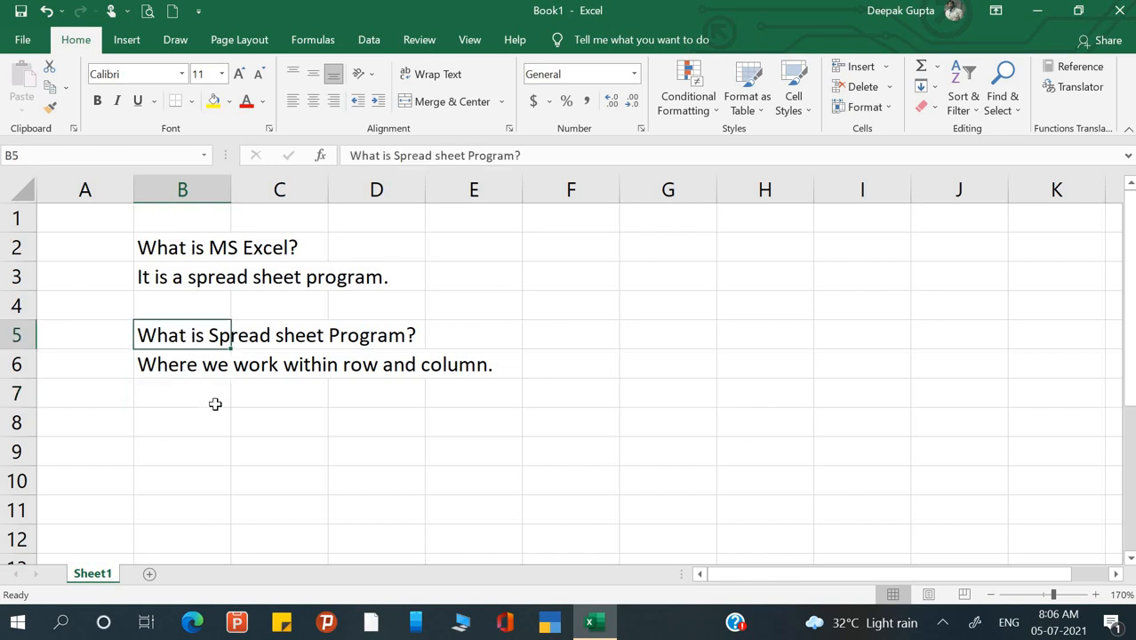
click(348, 445)
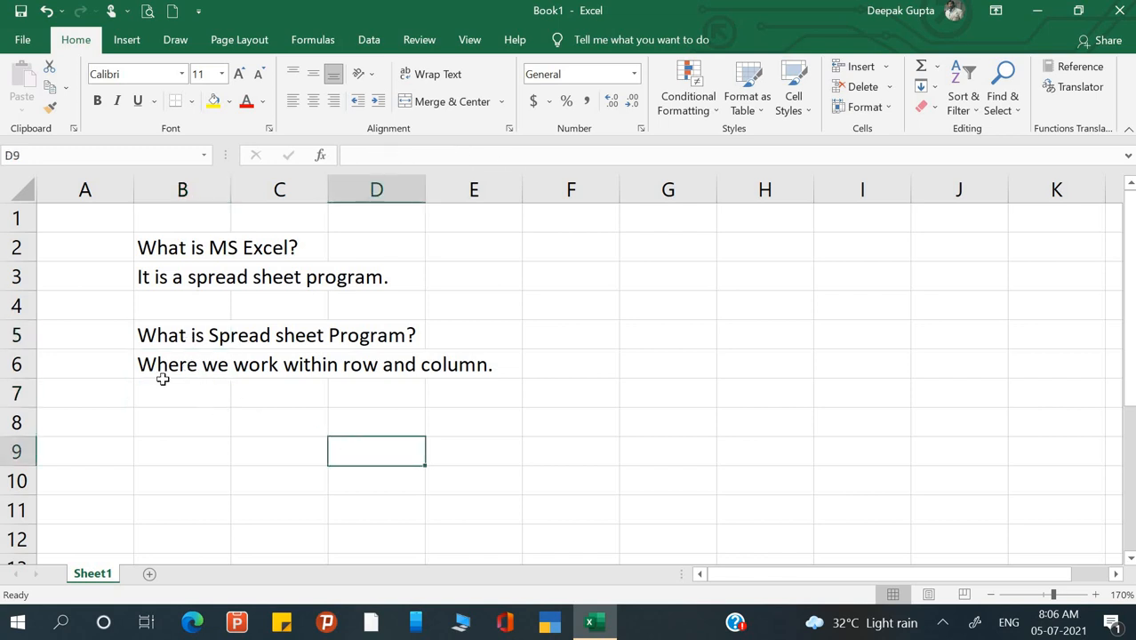
click(170, 389)
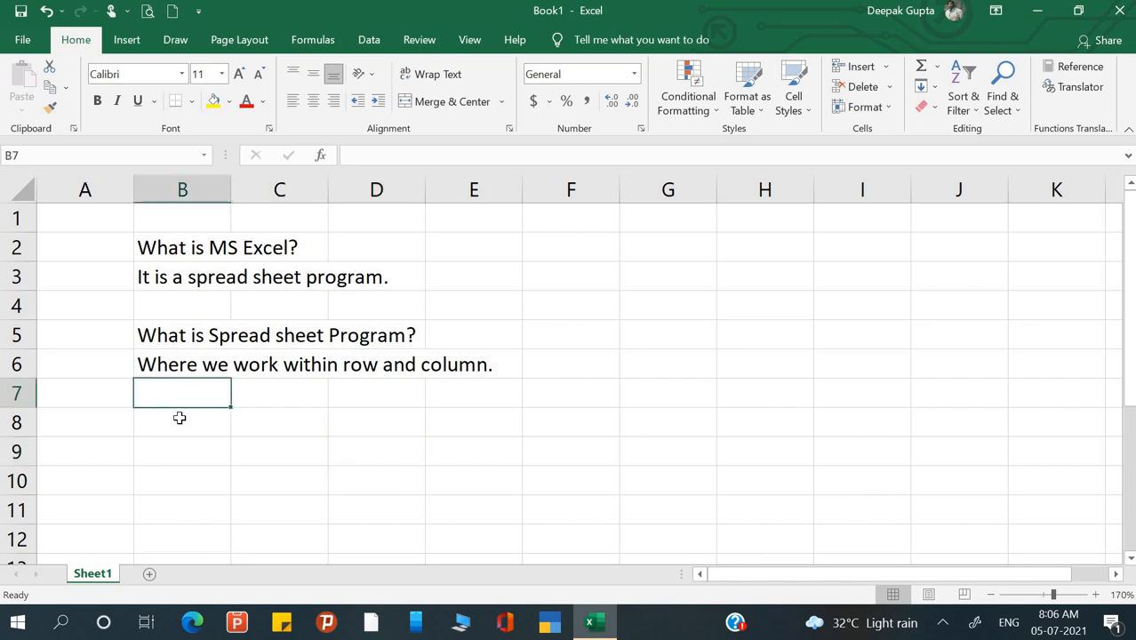
click(180, 418)
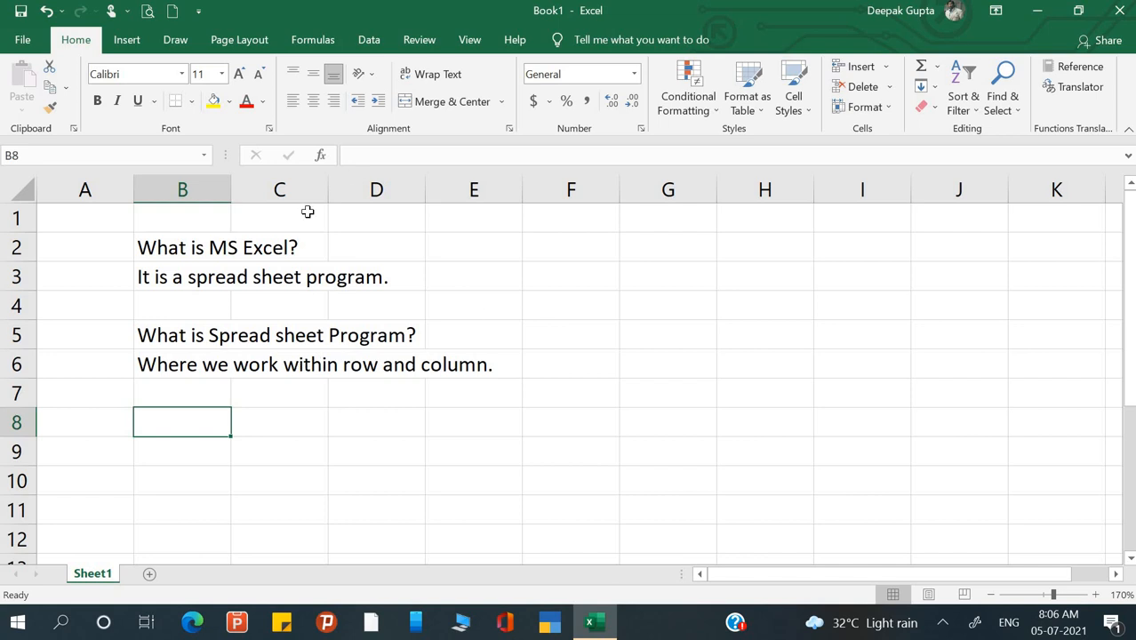
click(303, 250)
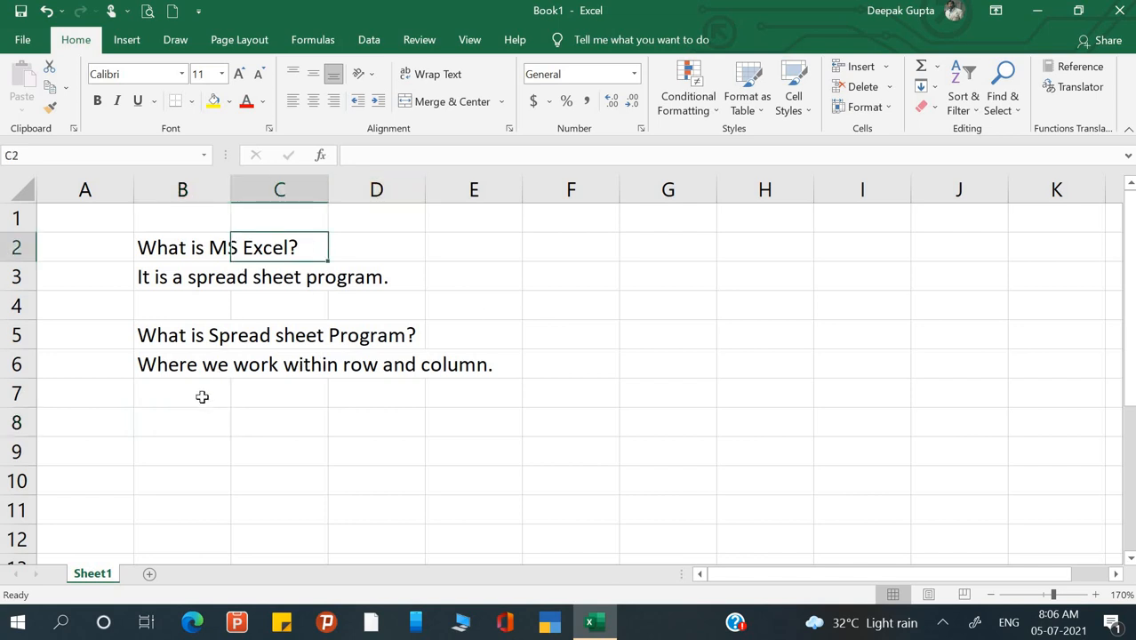
click(190, 425)
text(How )
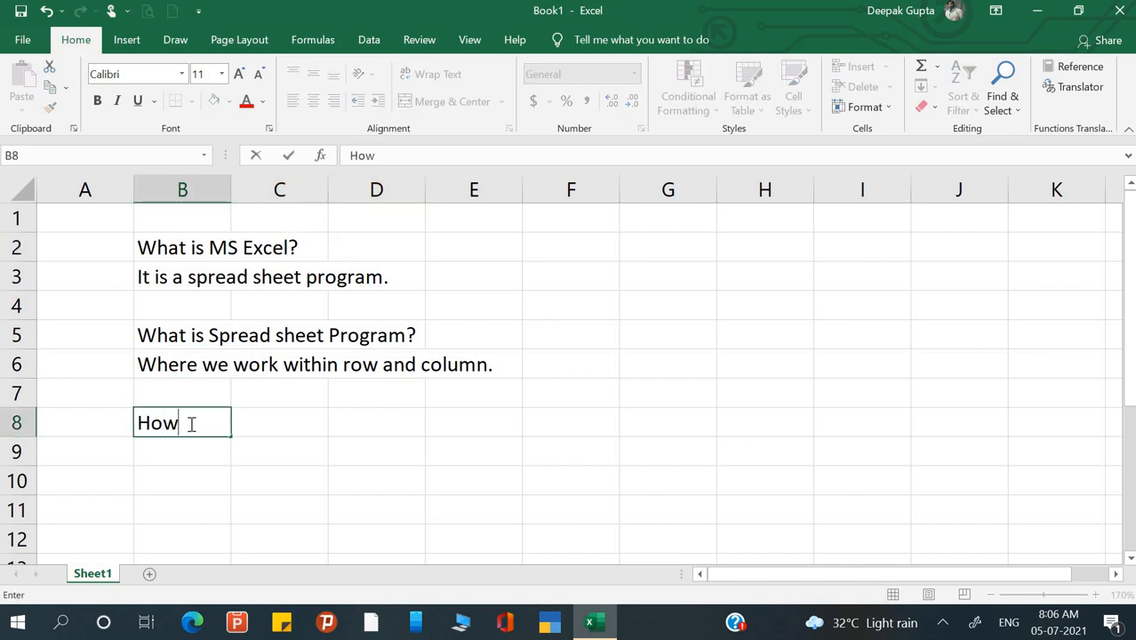
text(to stat)
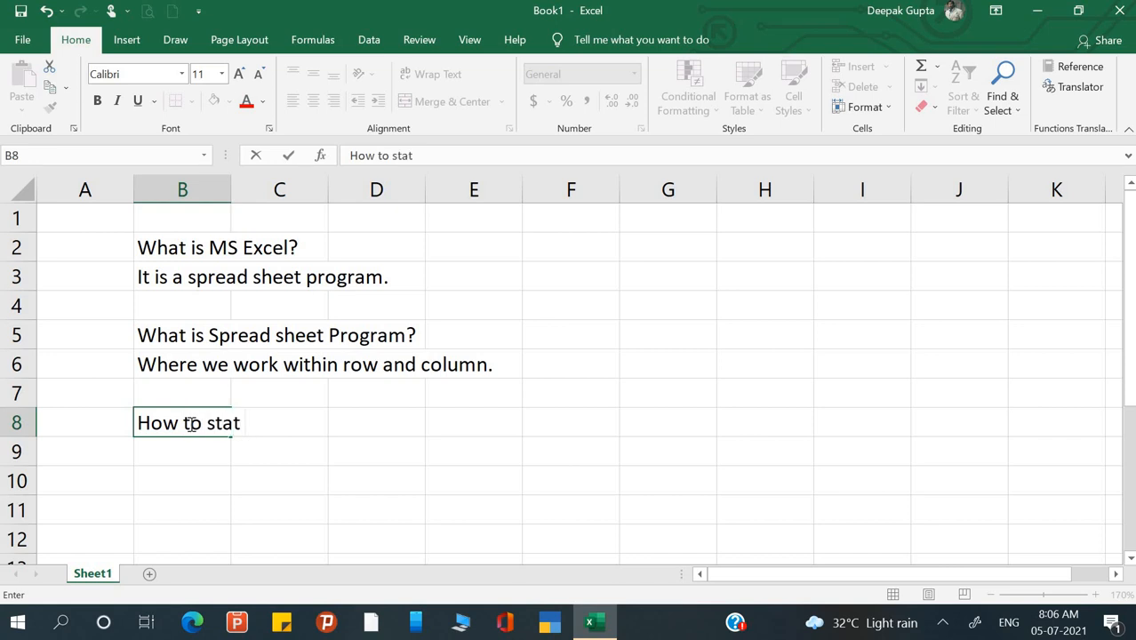
key(BackSpace)
text(rt MS exce)
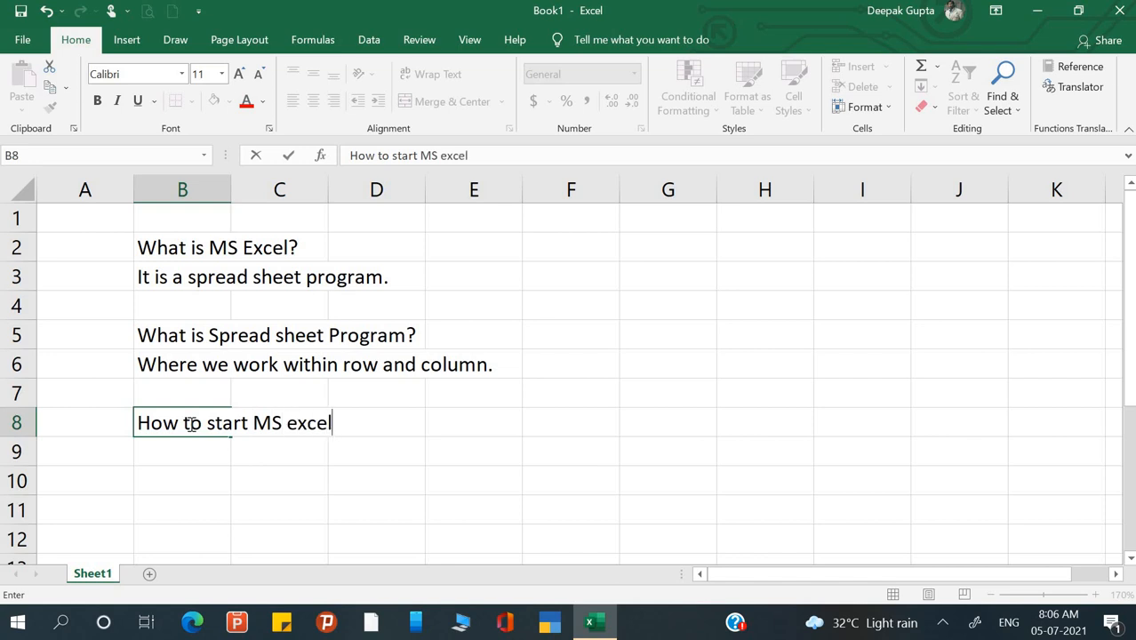
text(l & its Im)
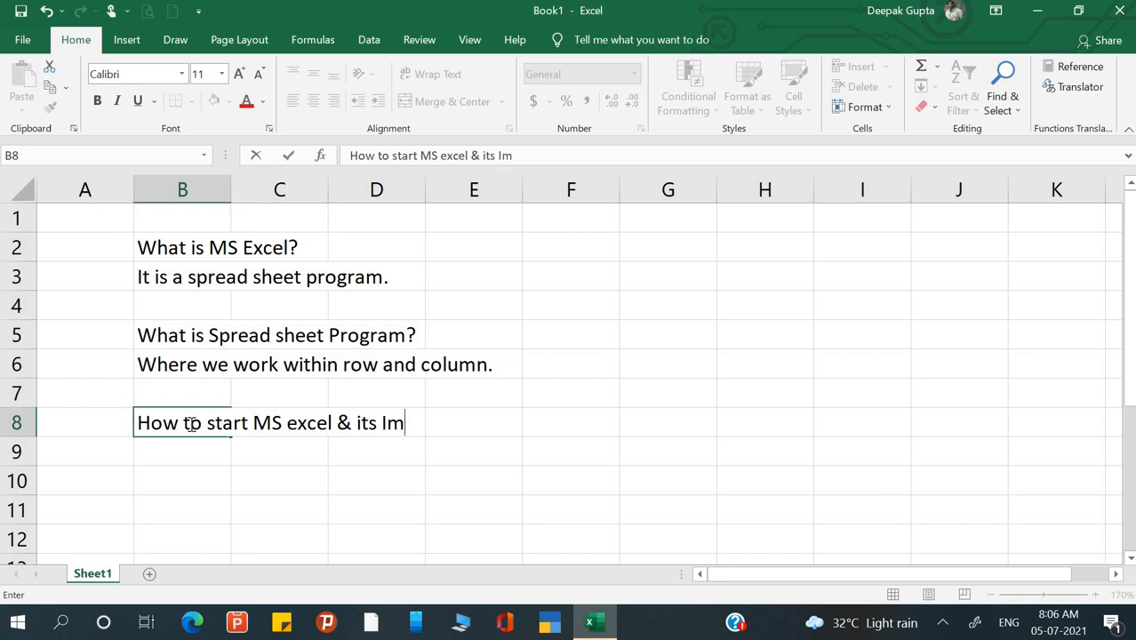
text(portanc)
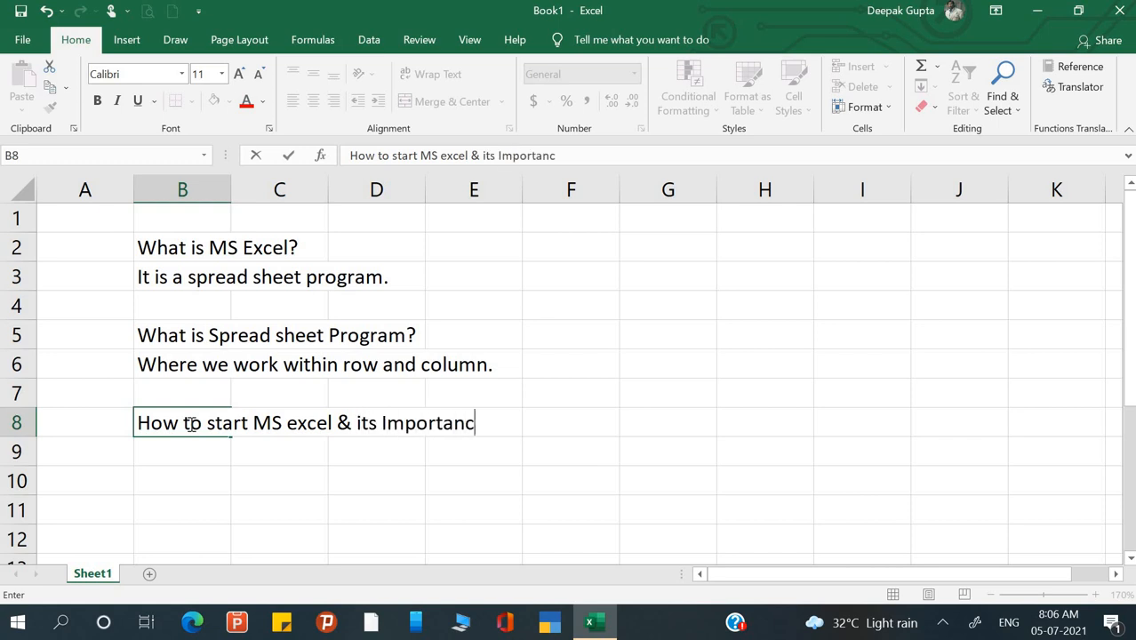
text(e?)
click(335, 456)
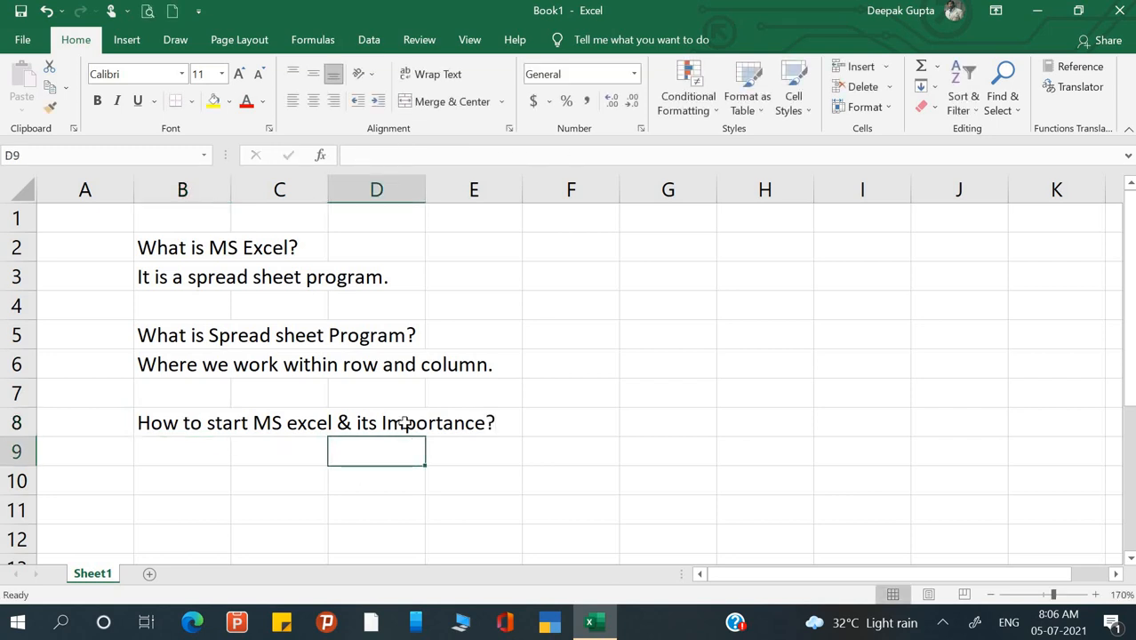
- Enter 99% in cell F8 beside the question
click(593, 419)
text(99%)
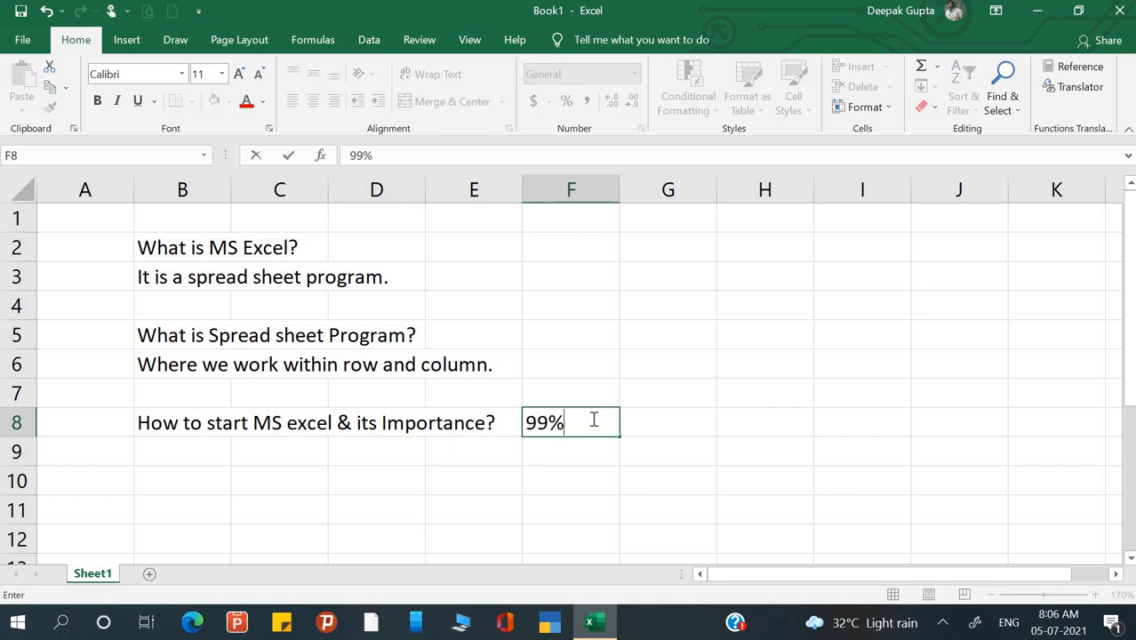
key(Return)
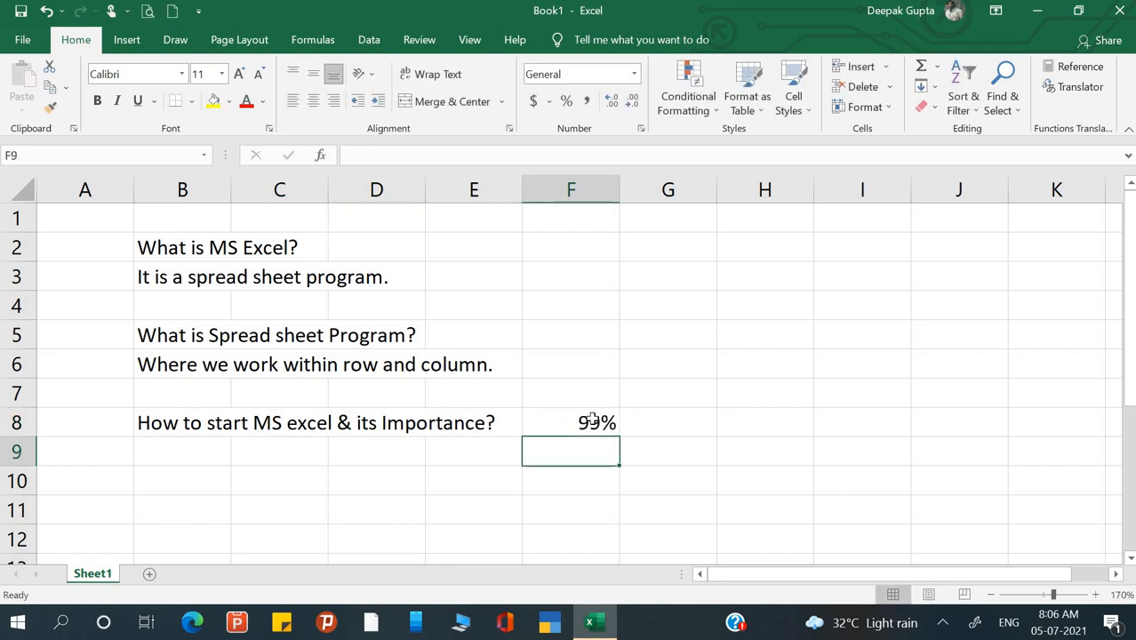
click(664, 422)
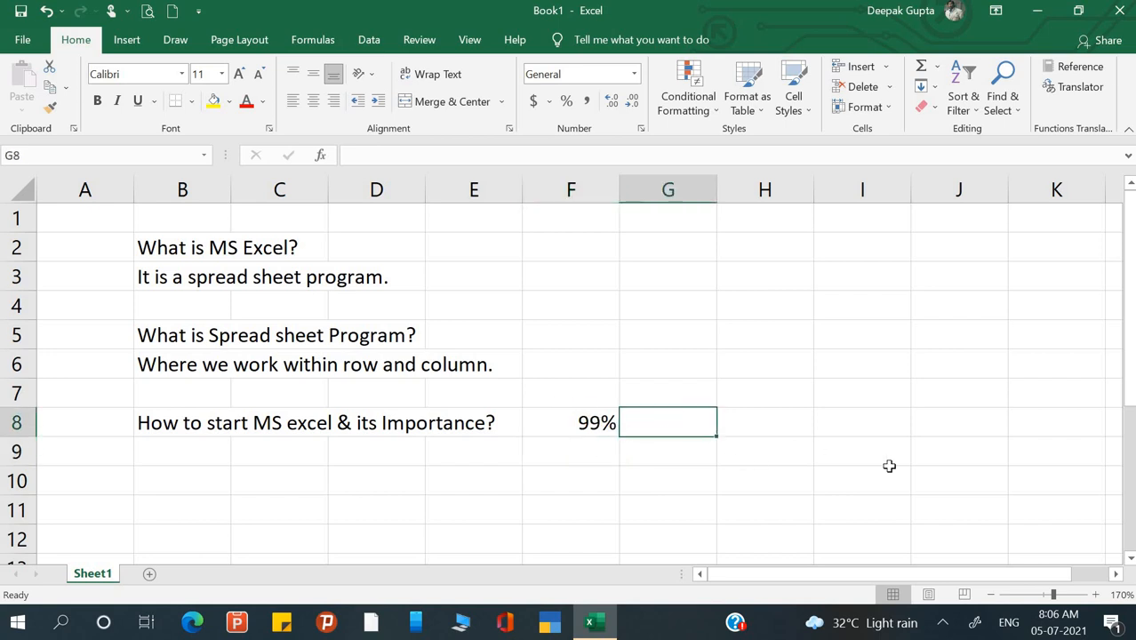
- Enter 'Database management' in cell G8
text(Datab)
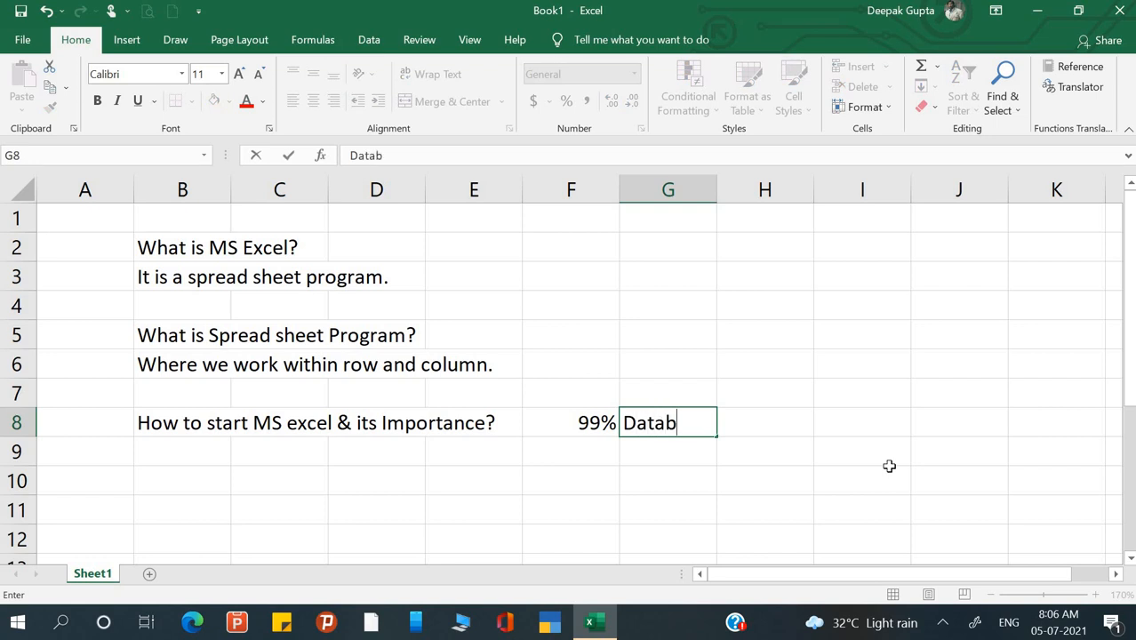
text(ase ma)
text(nagement)
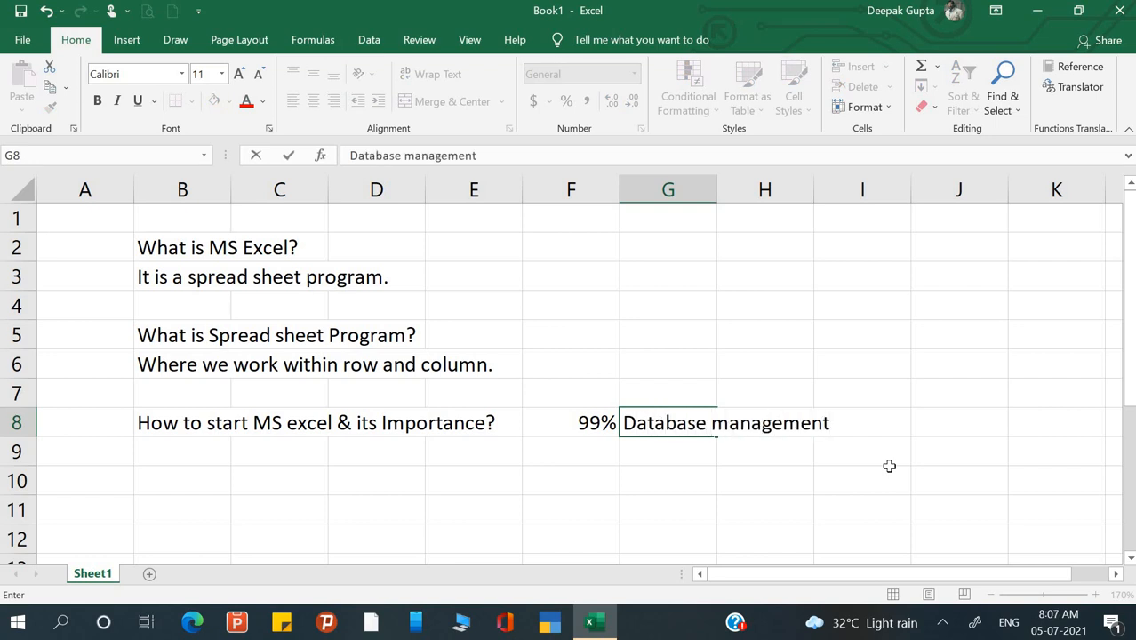
key(Return)
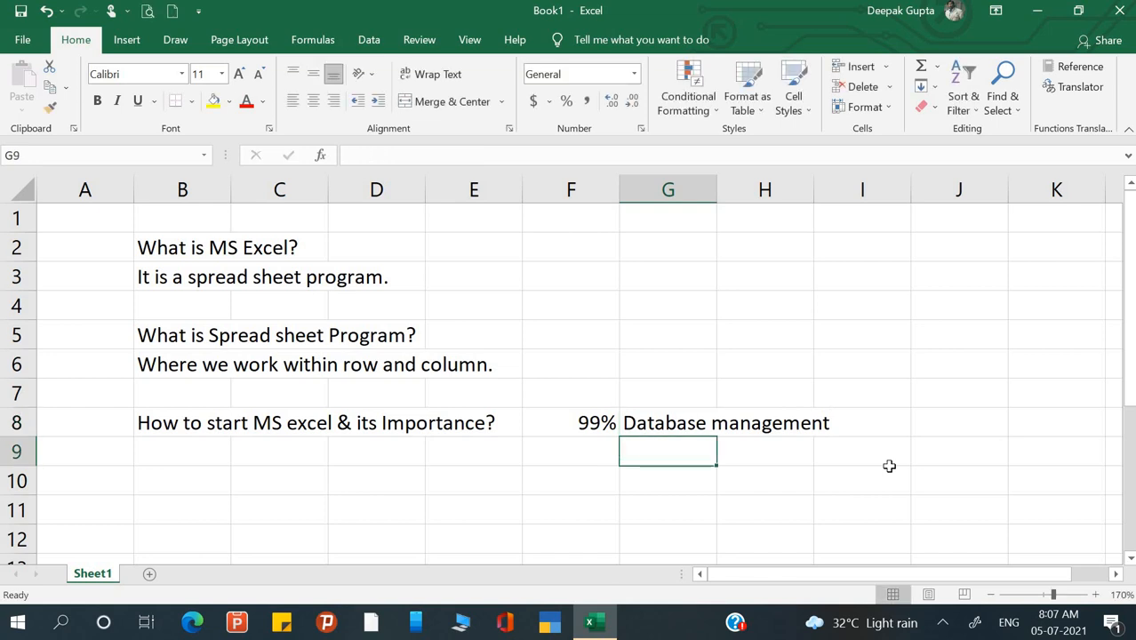
- Select the cells around G8 (F8, G7, G9, H9, G10) to inspect the entries
click(662, 425)
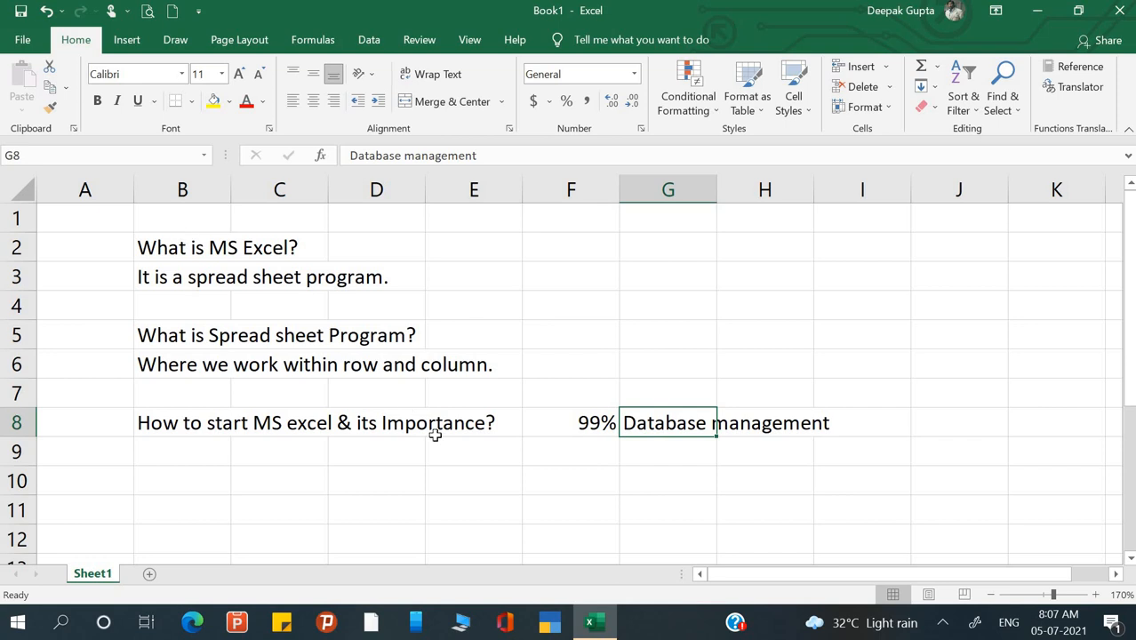
click(664, 453)
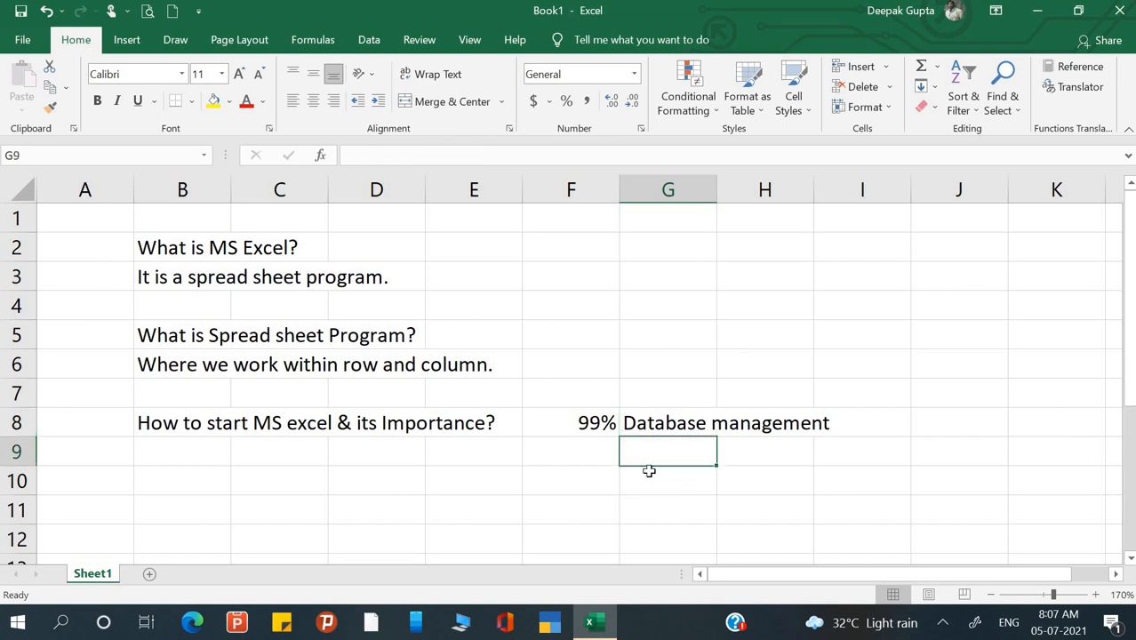
click(598, 433)
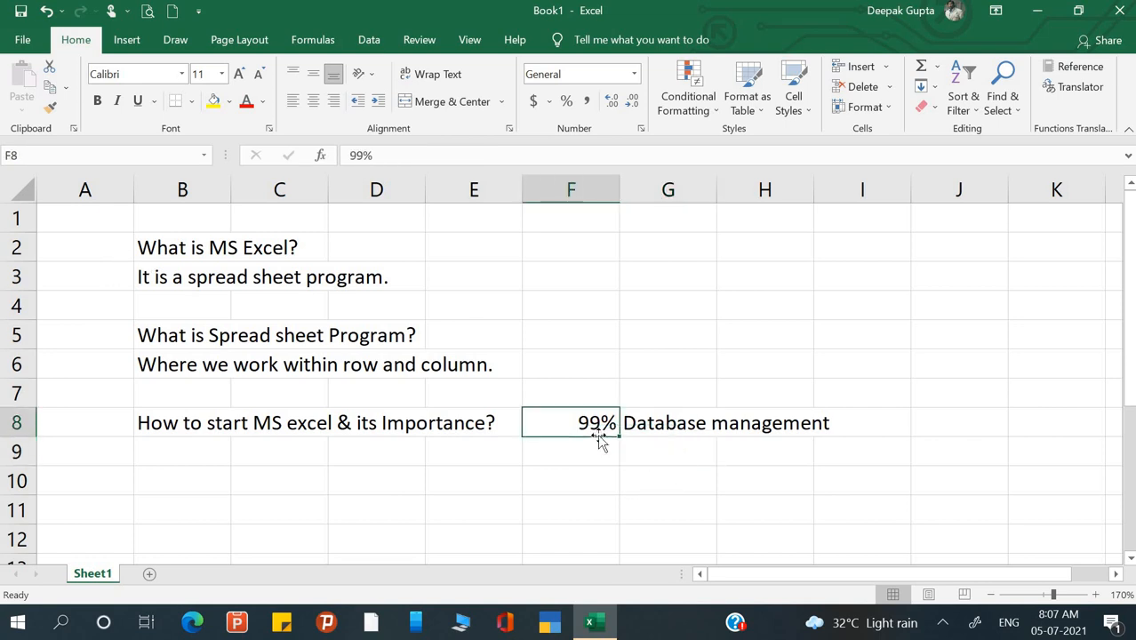
click(685, 448)
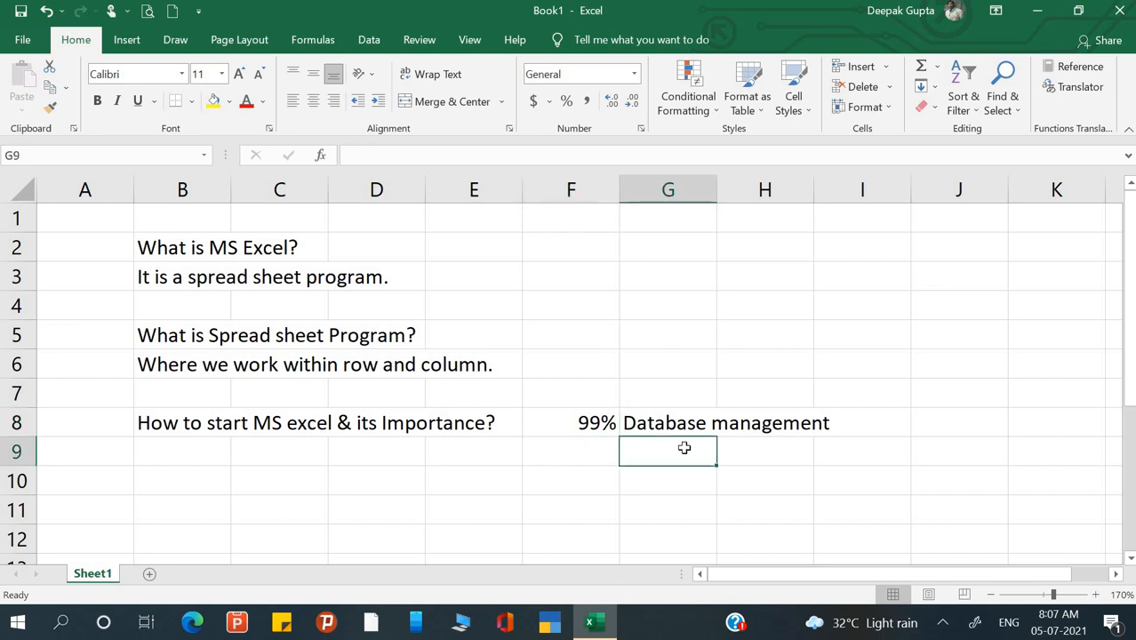
click(744, 450)
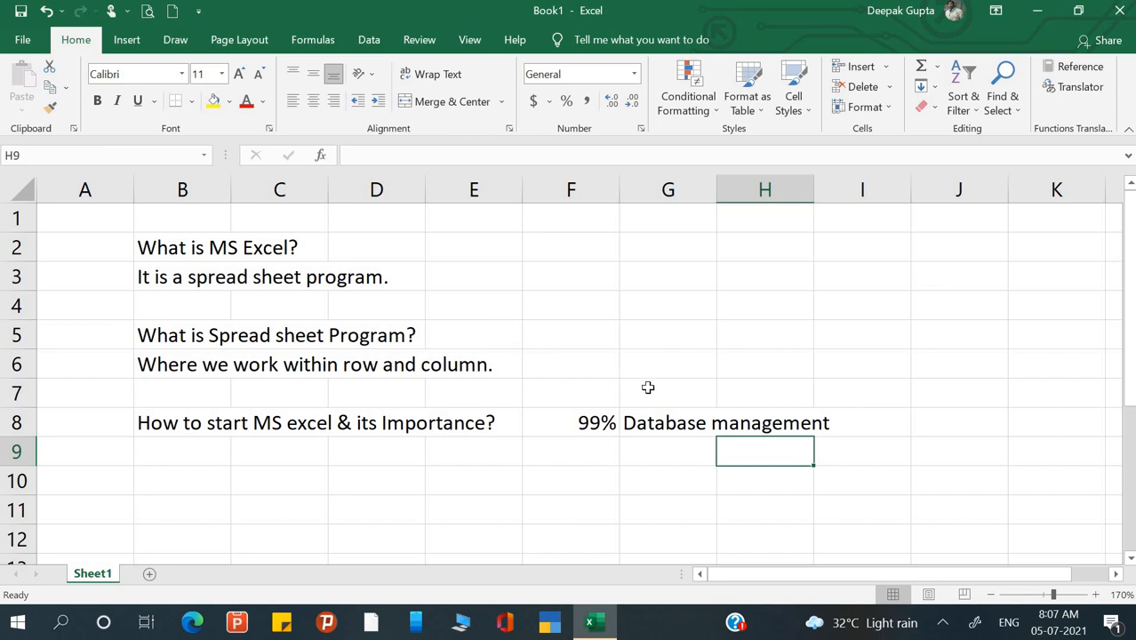
click(652, 449)
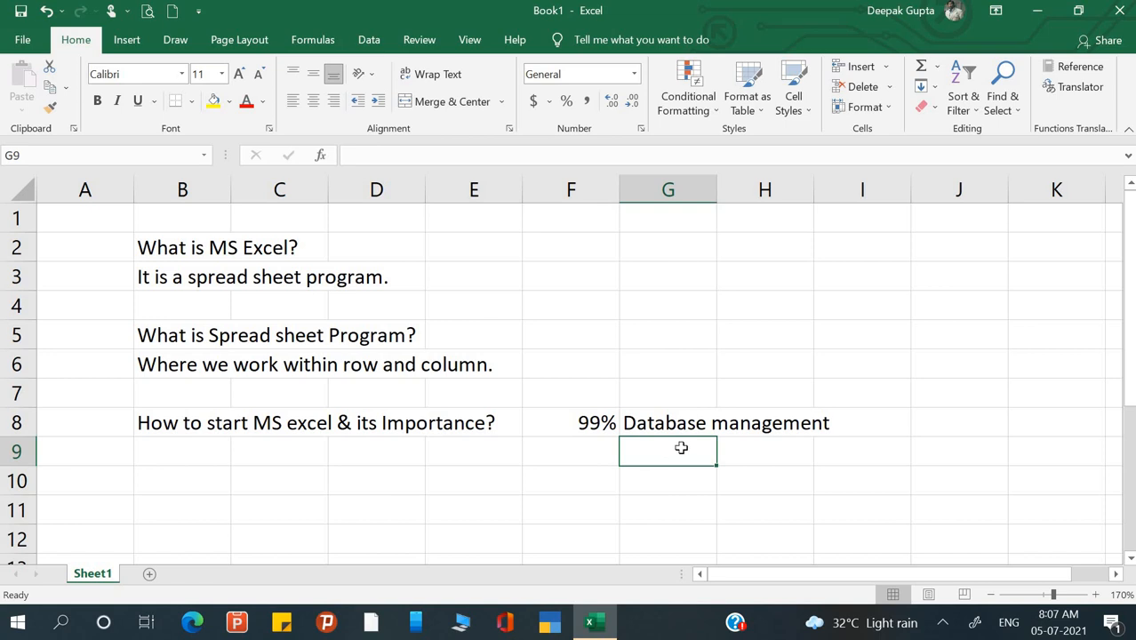
click(674, 423)
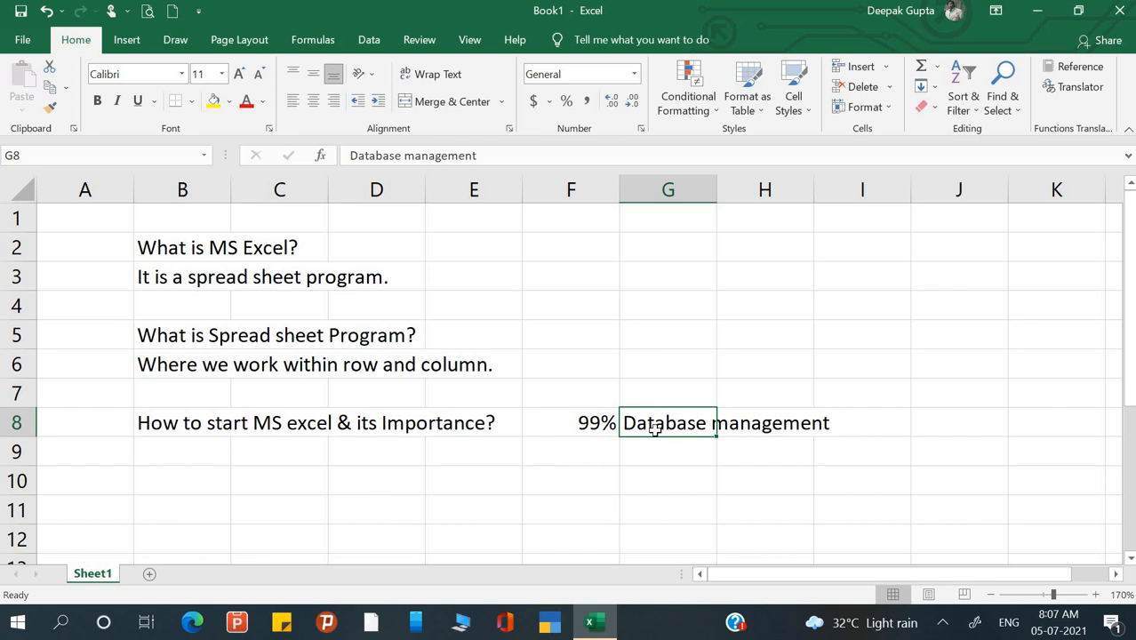
click(656, 397)
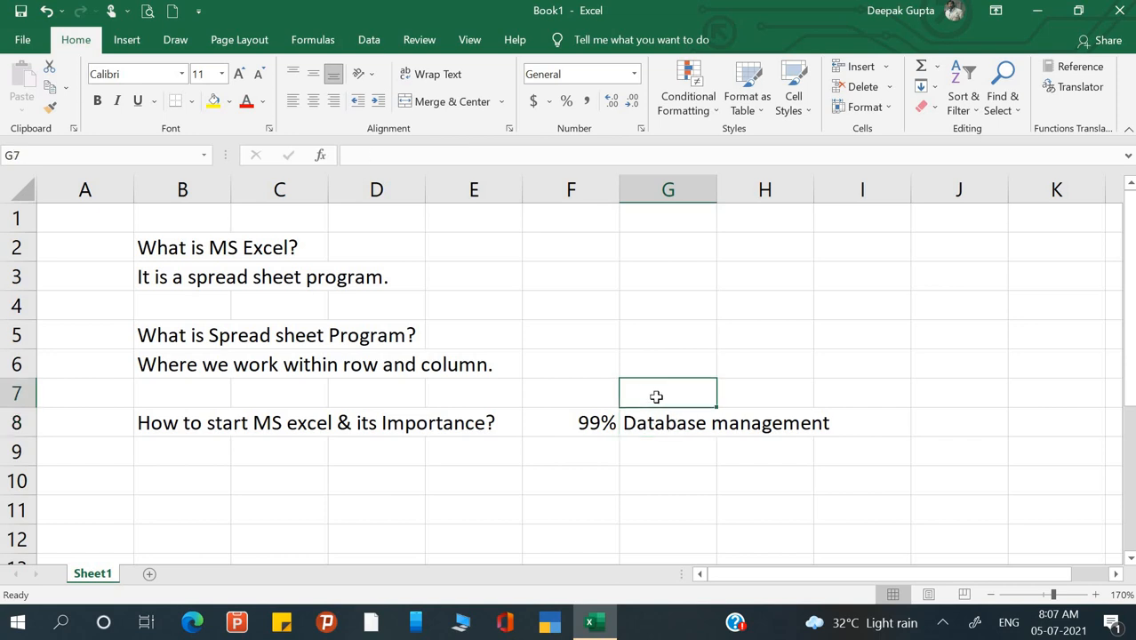
click(669, 456)
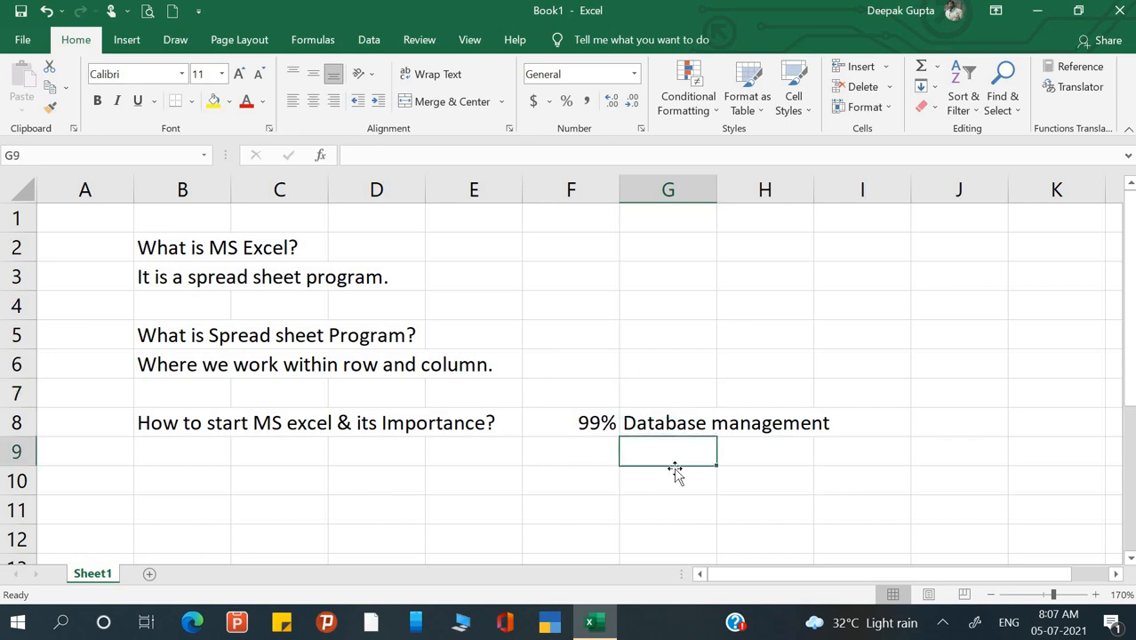
click(676, 478)
- Label F10 'Mobile no:' and enter a mobile phone number in G10
click(575, 478)
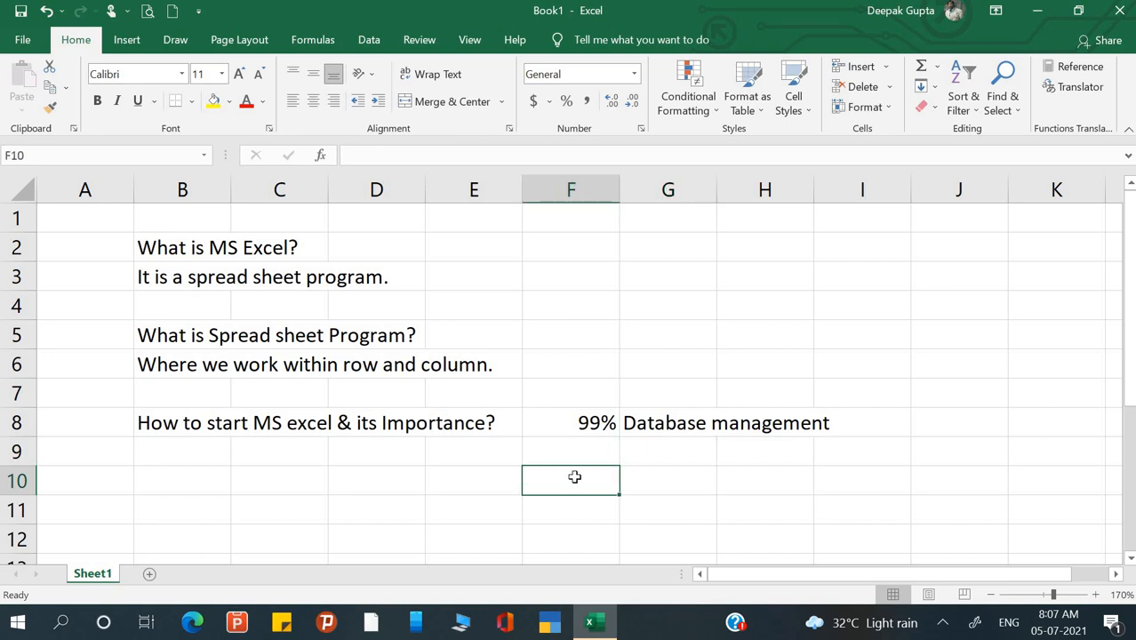
text(Mobile)
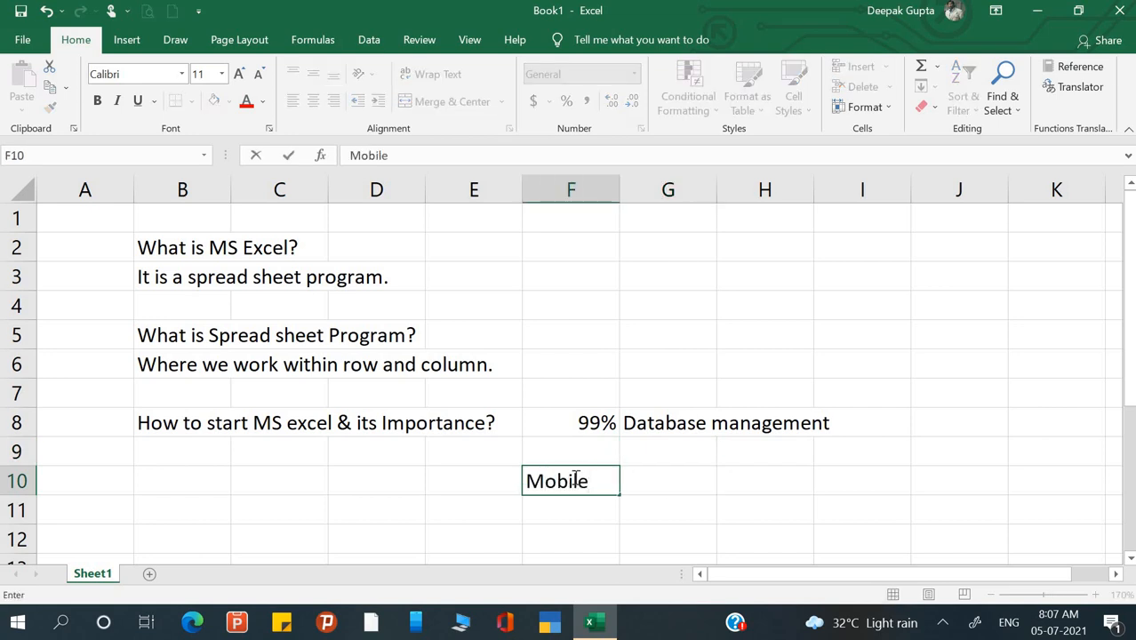
text( no:)
key(Return)
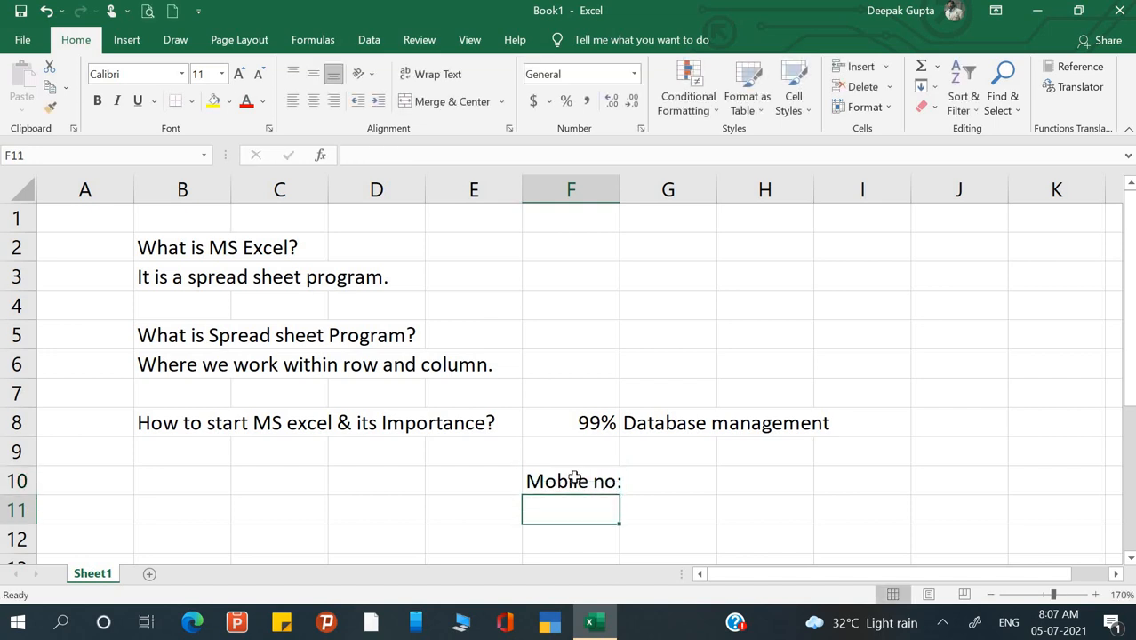
key(ctrl+z)
key(Tab)
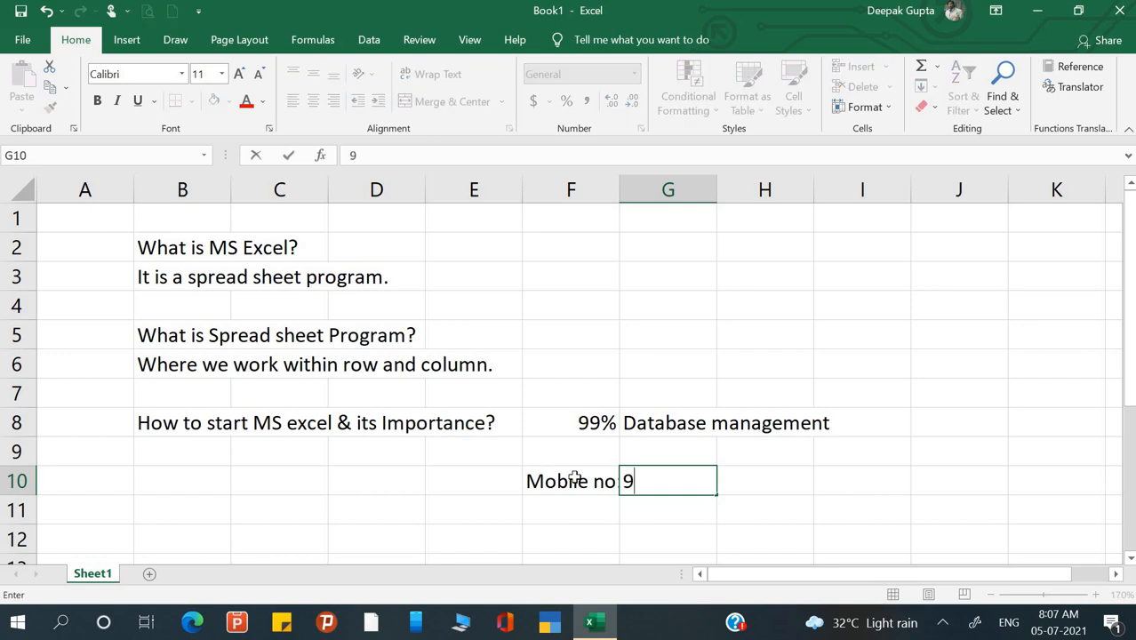
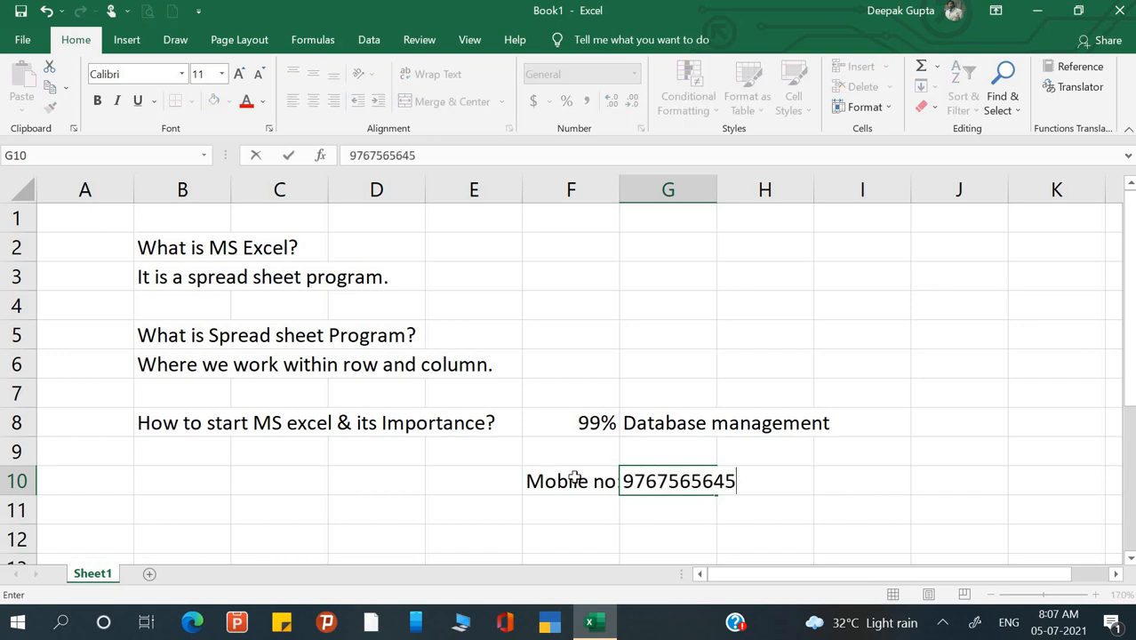
key(Return)
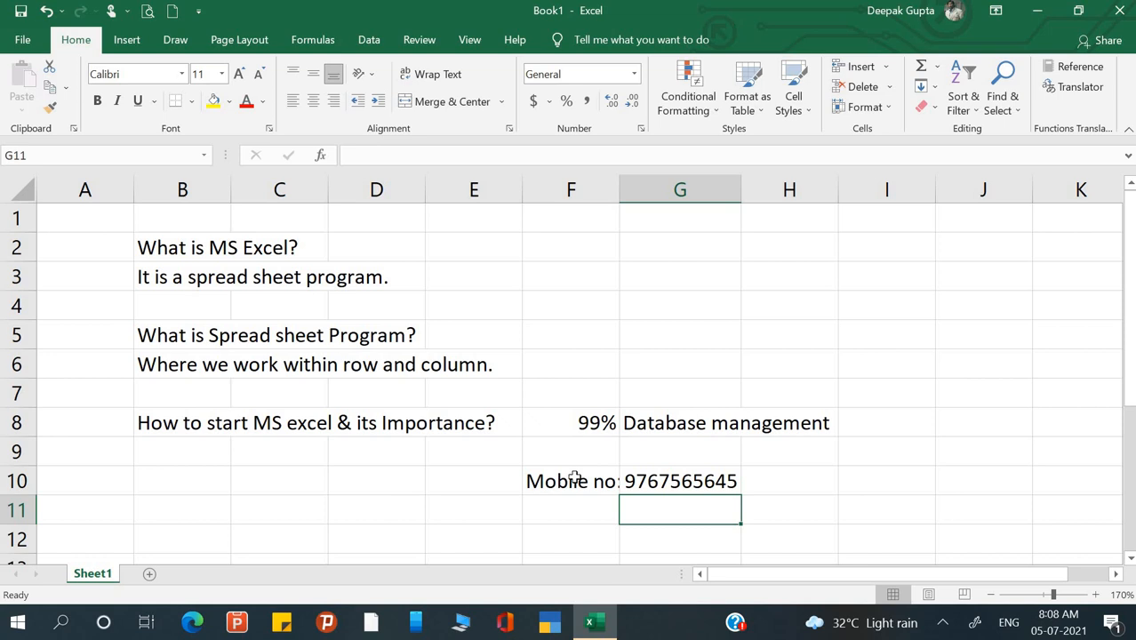
- Select various cells around the notes, then bring up the Windows Start menu
click(624, 315)
drag(582, 425, 680, 487)
click(579, 427)
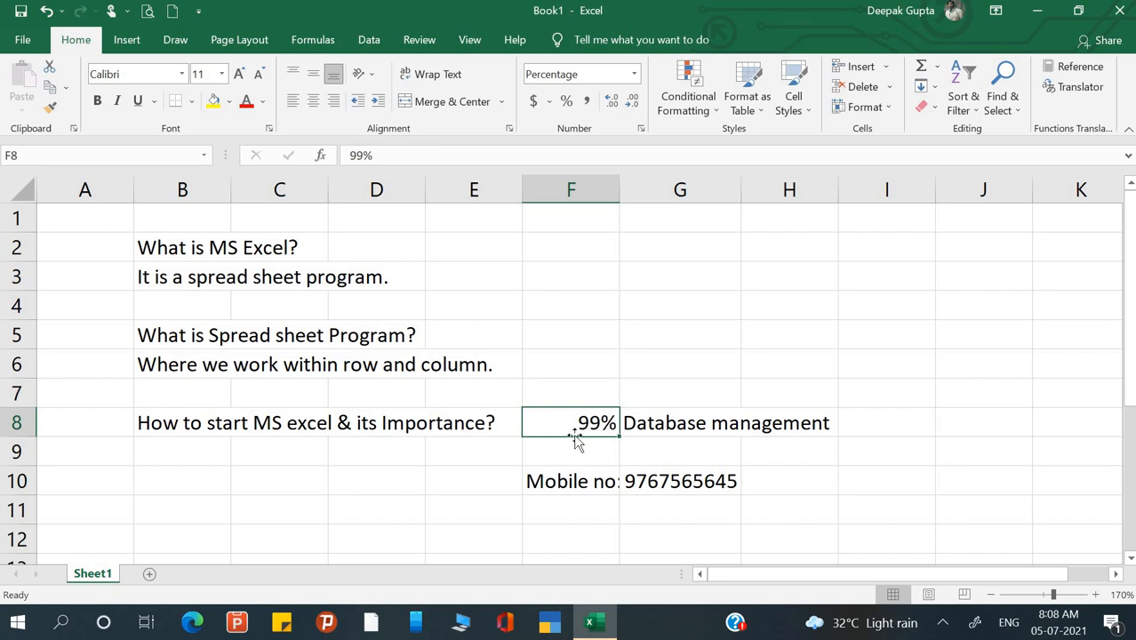
click(112, 197)
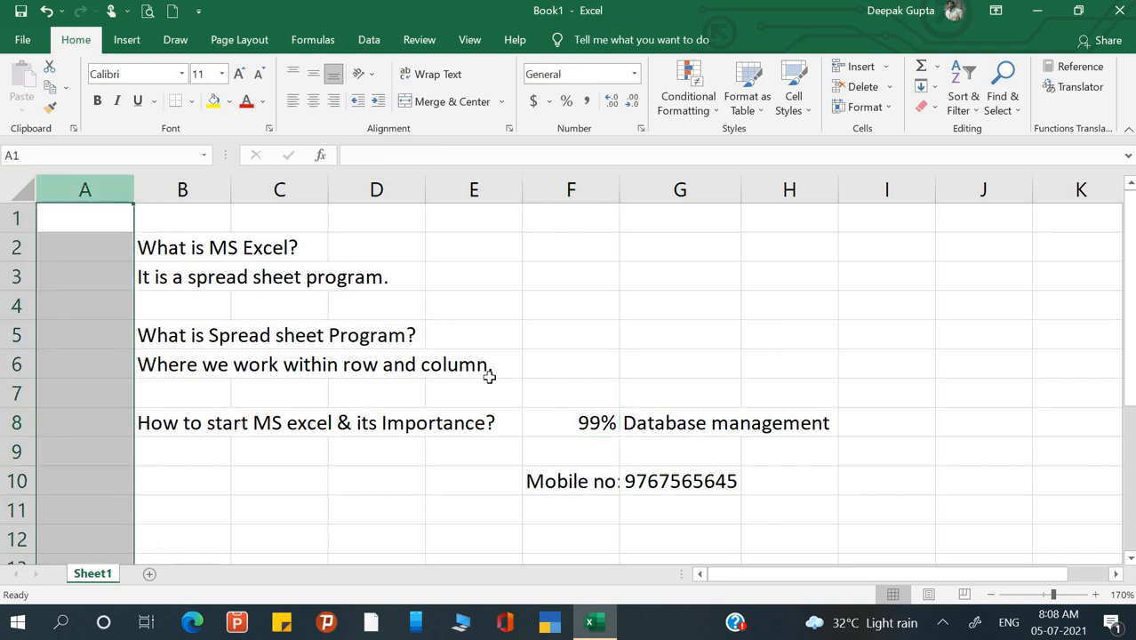
click(490, 384)
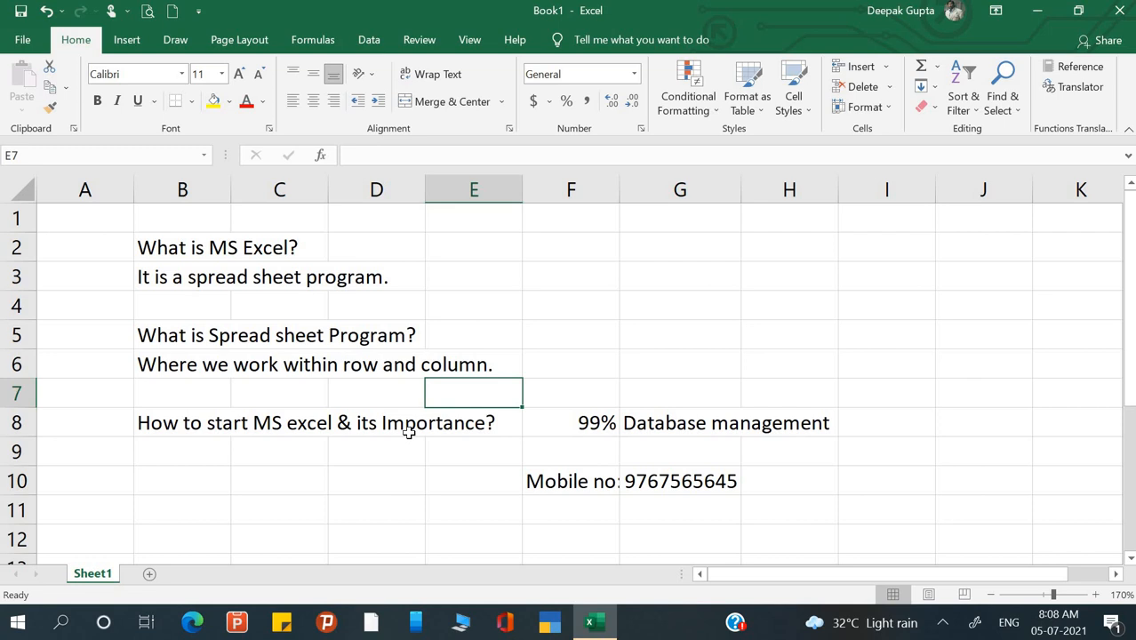
click(140, 516)
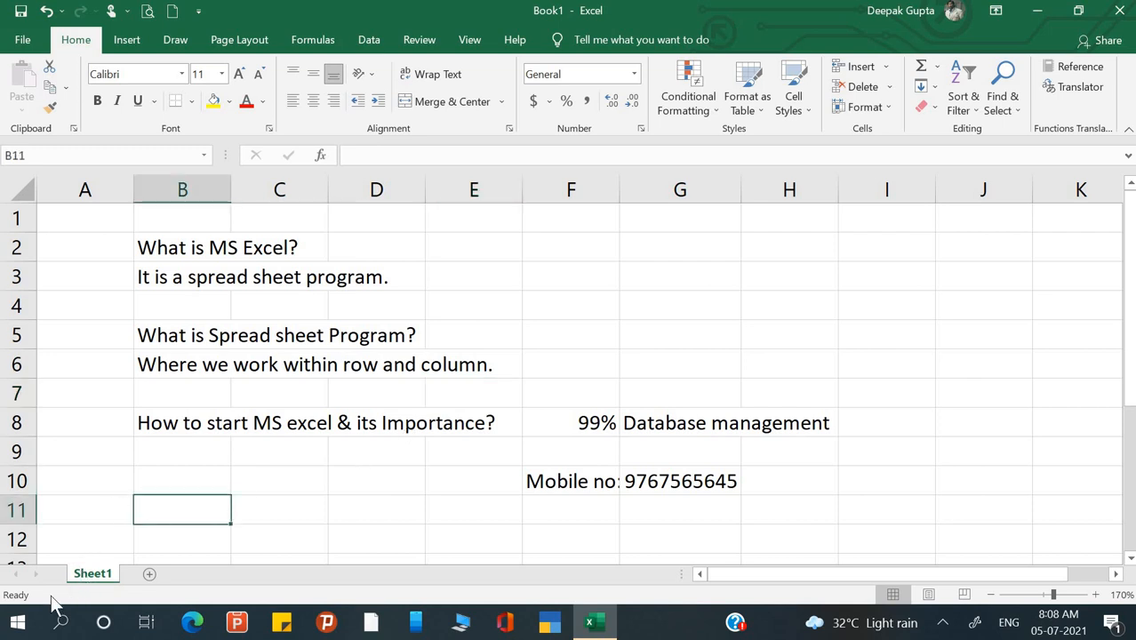
click(17, 624)
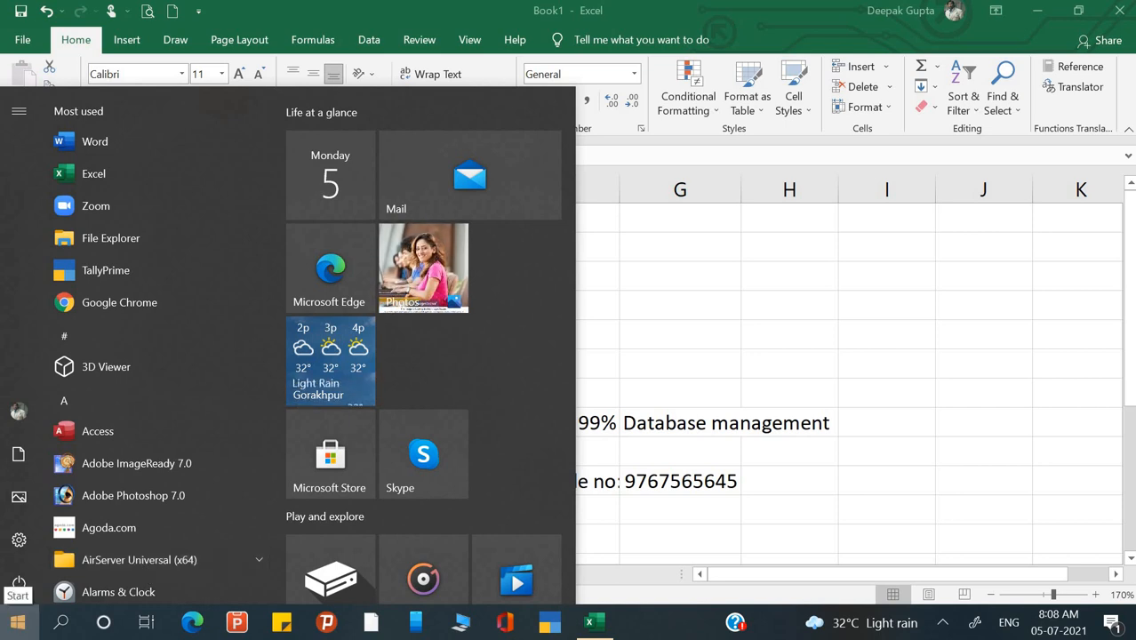
- Launch Excel from Windows search and create a blank workbook, Book2
text(exce)
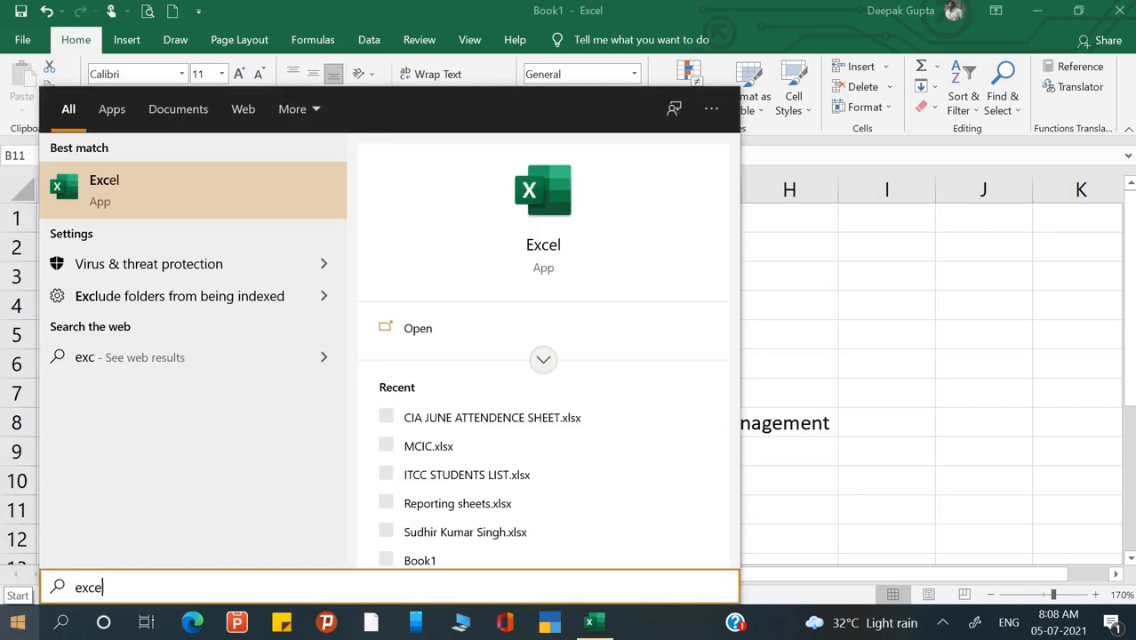
text(l)
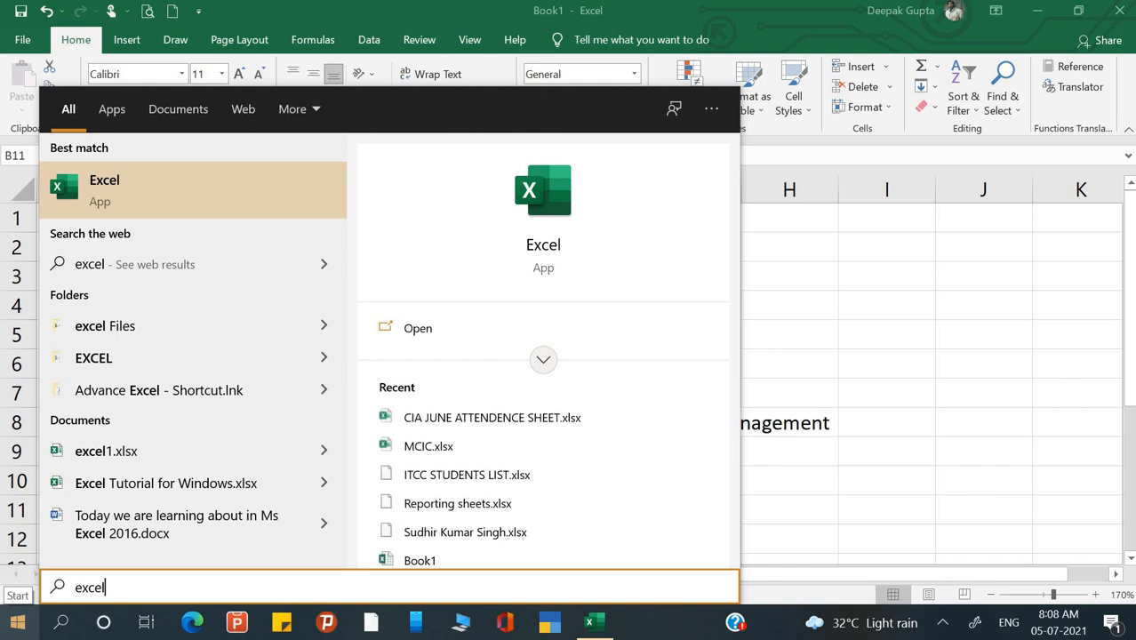
click(109, 198)
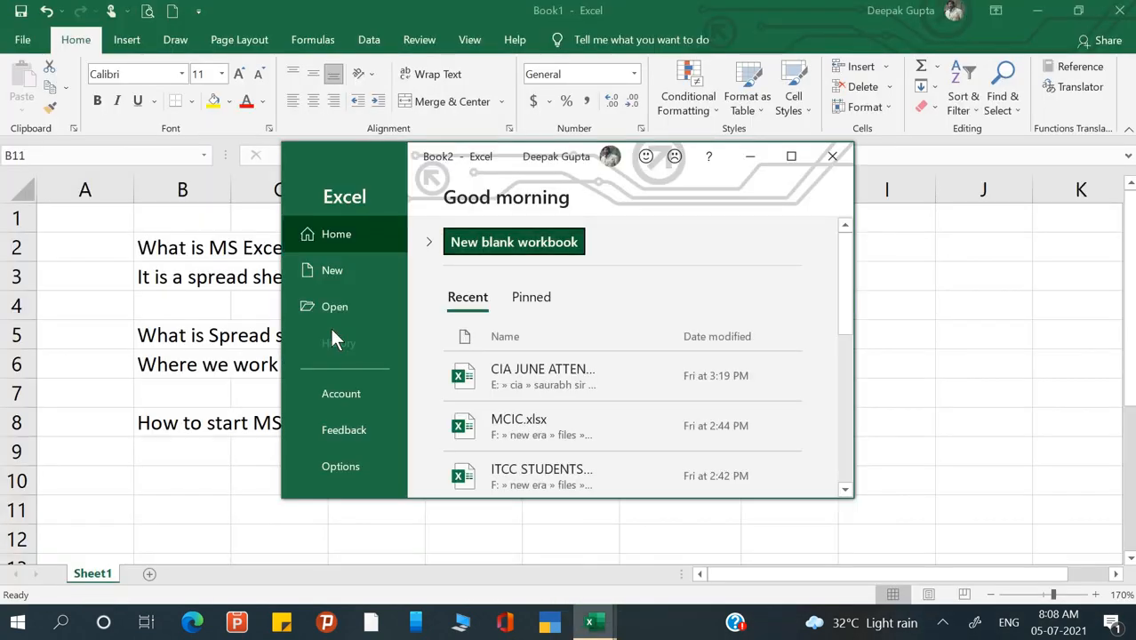
click(791, 157)
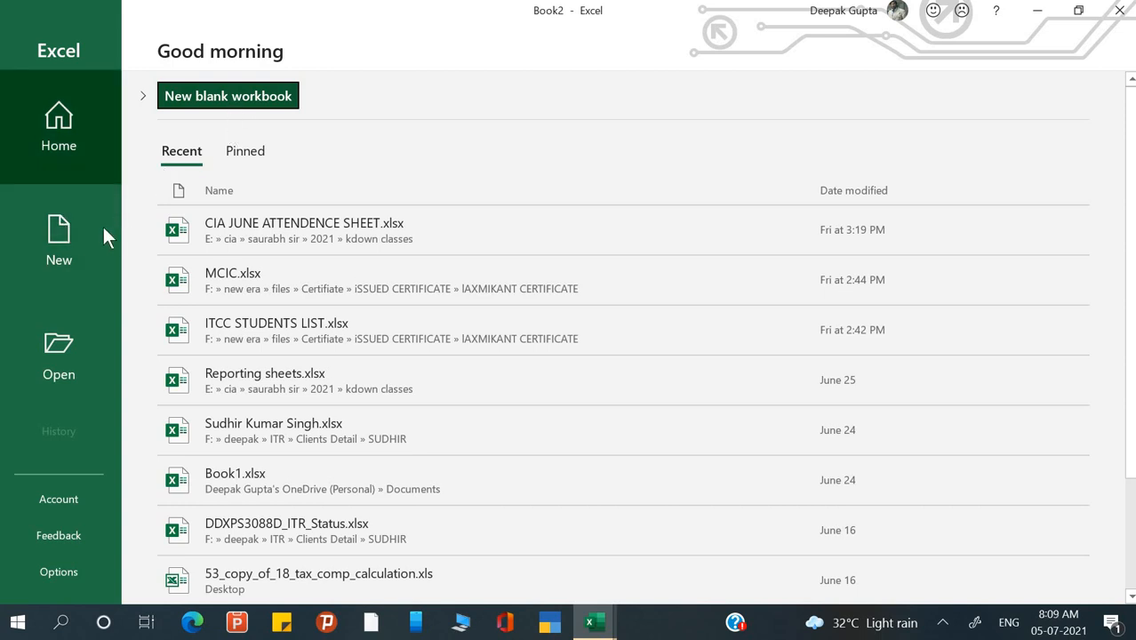
click(74, 233)
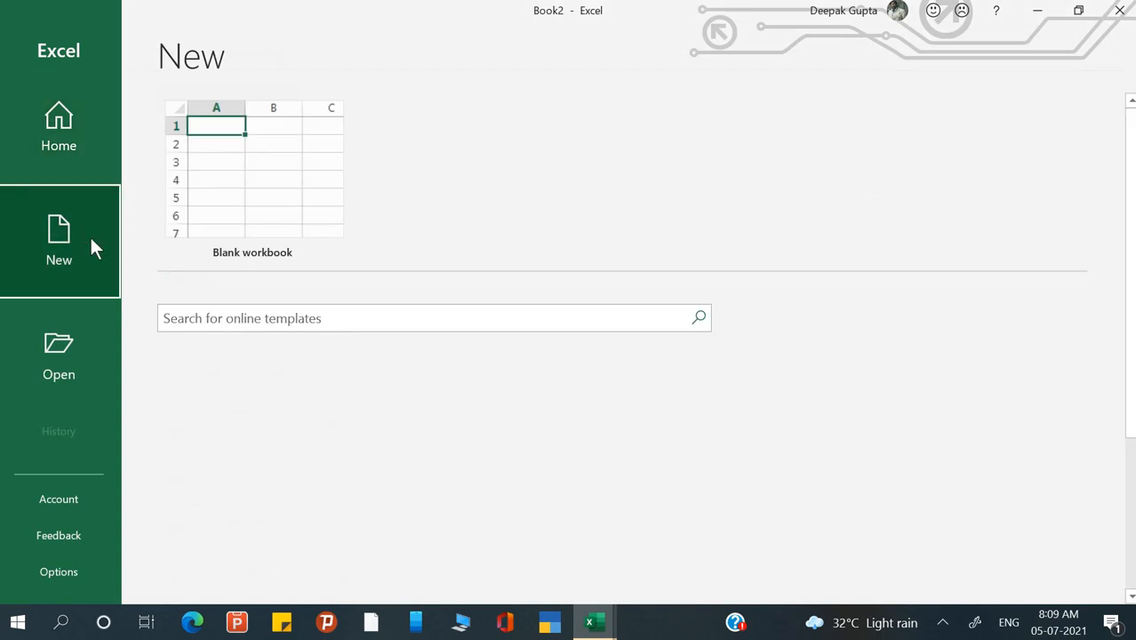
click(271, 182)
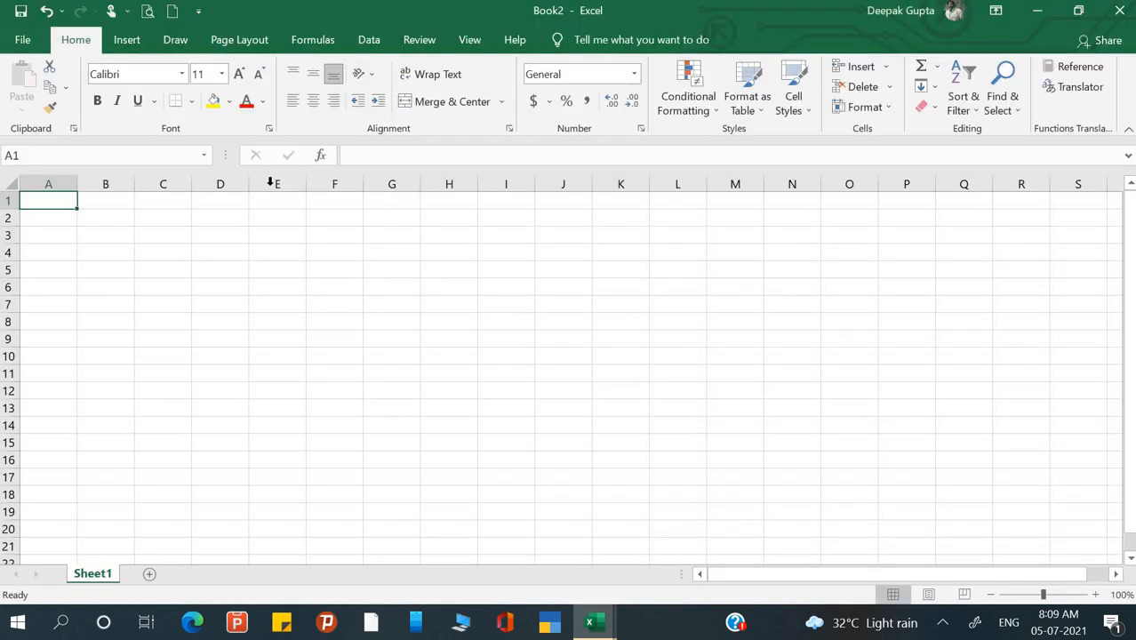
- Select cells E5, D11 and F13 in Book2, then bring up the Windows Run dialog
click(281, 265)
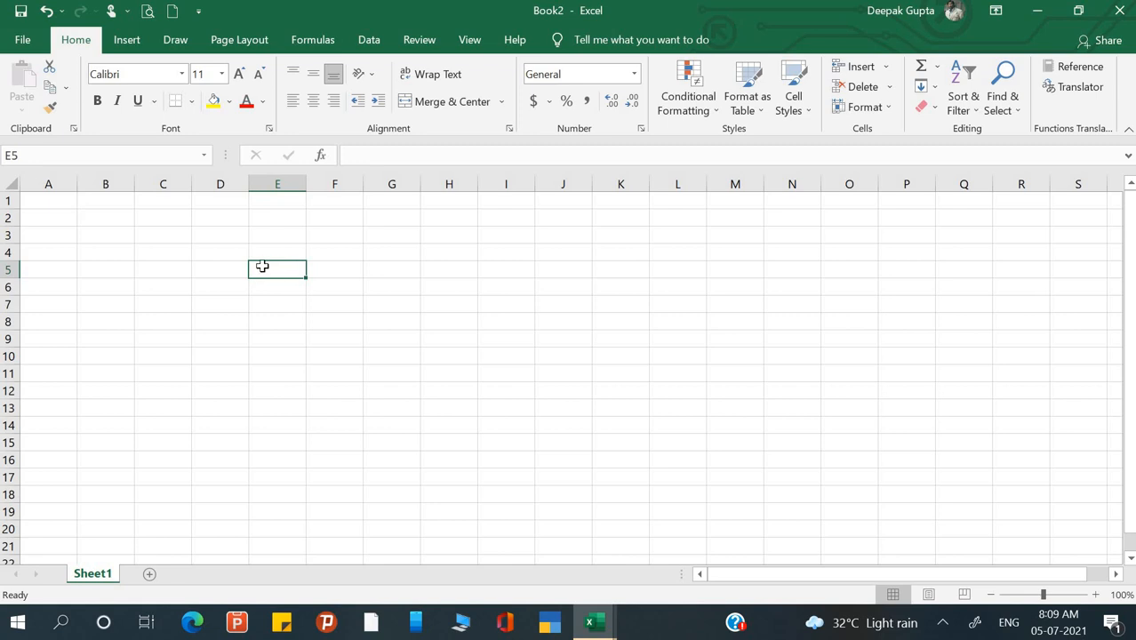
click(207, 371)
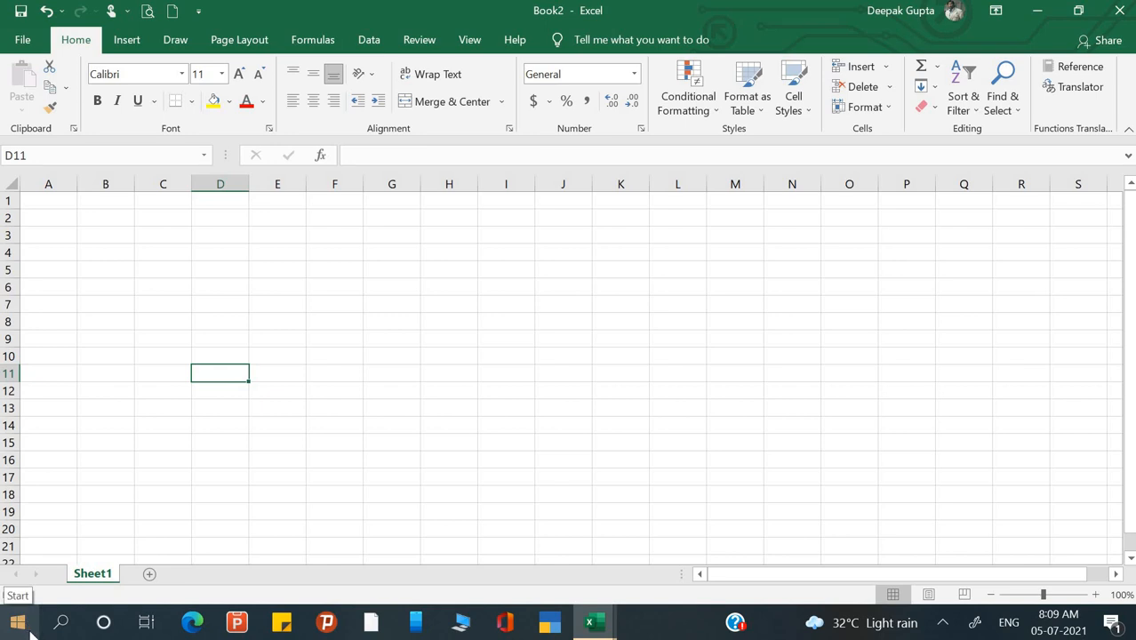
click(312, 405)
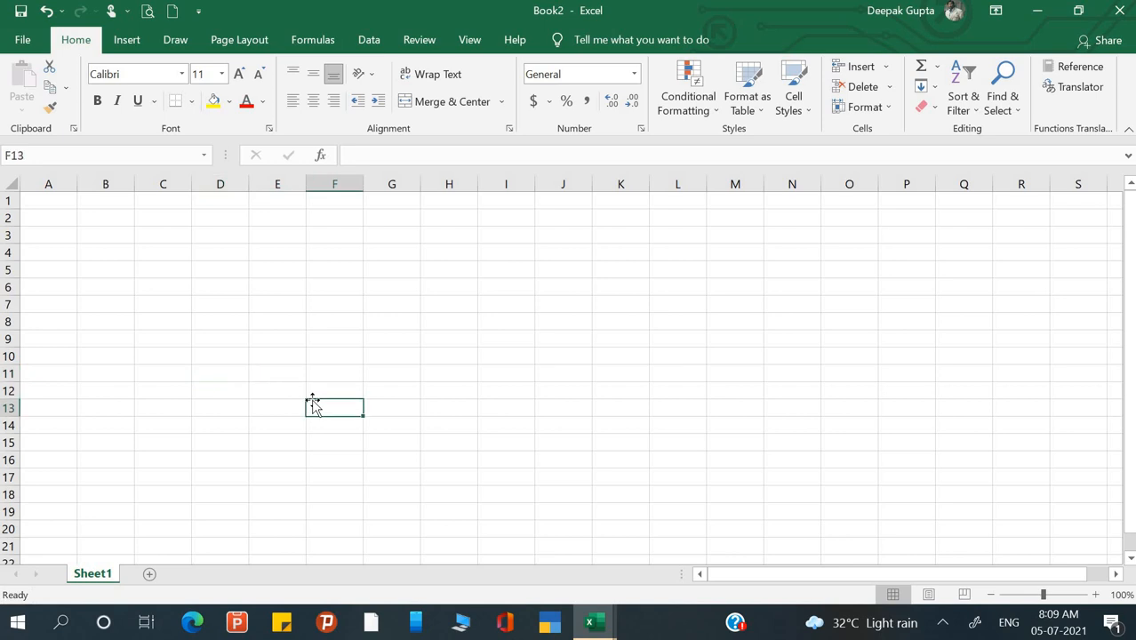
key(super+r)
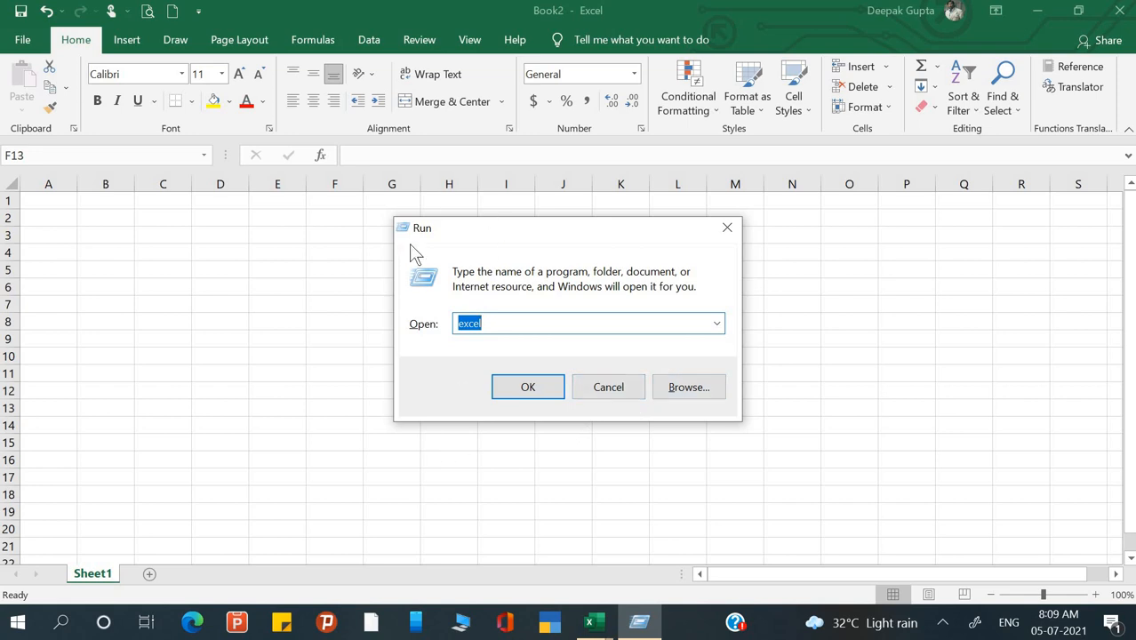
- Run 'excel' from the Run dialog, create blank workbook Book3, then close it
click(486, 325)
click(521, 391)
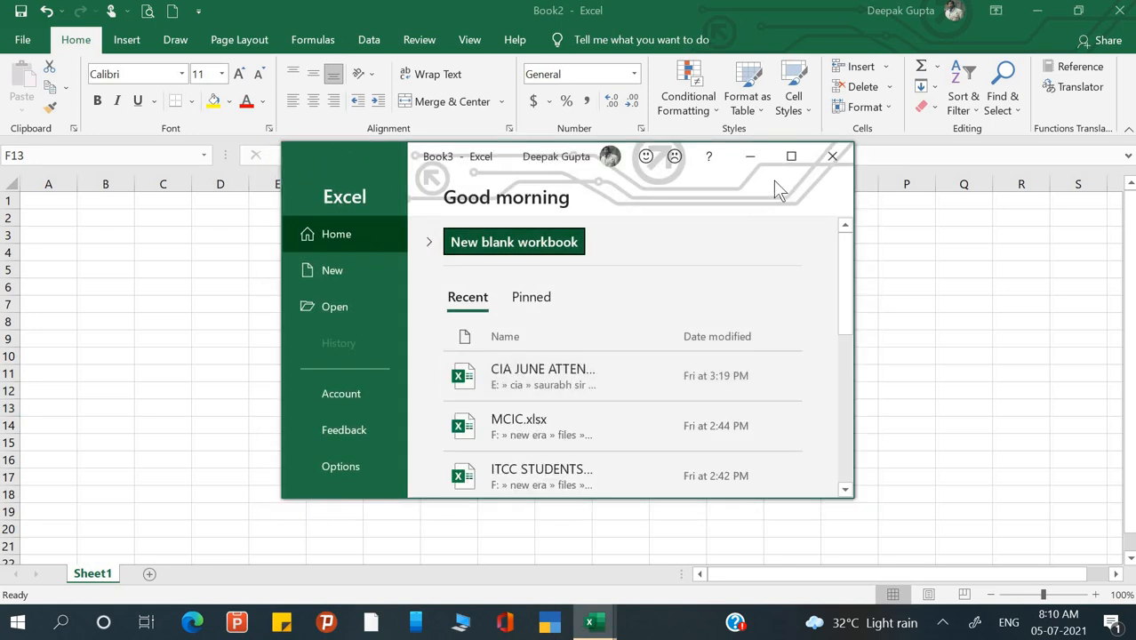
click(791, 158)
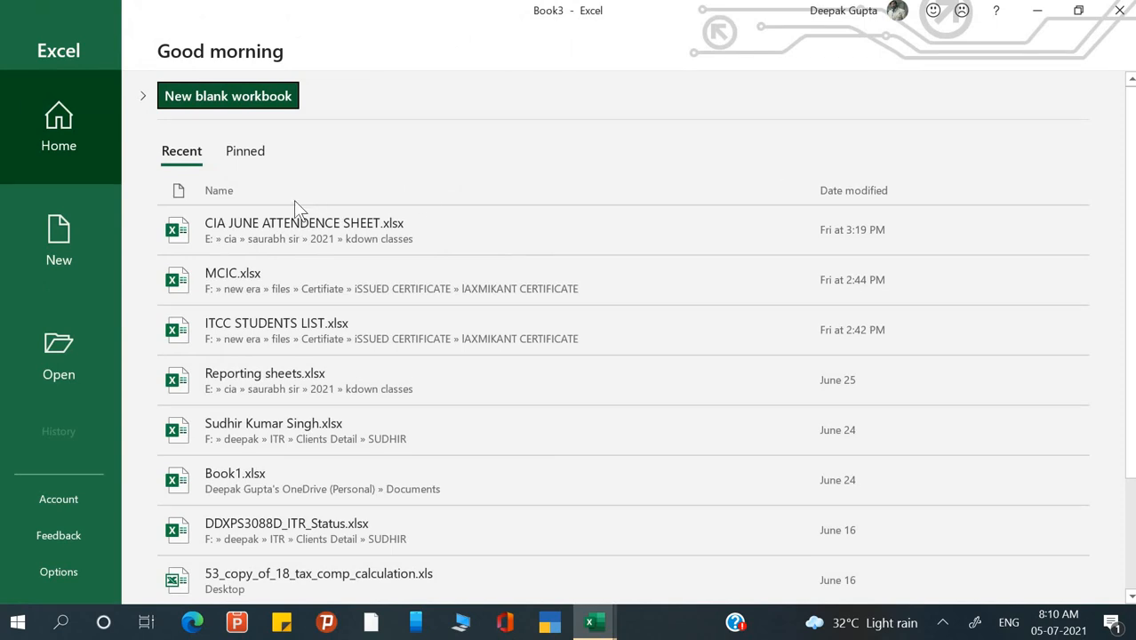
click(54, 252)
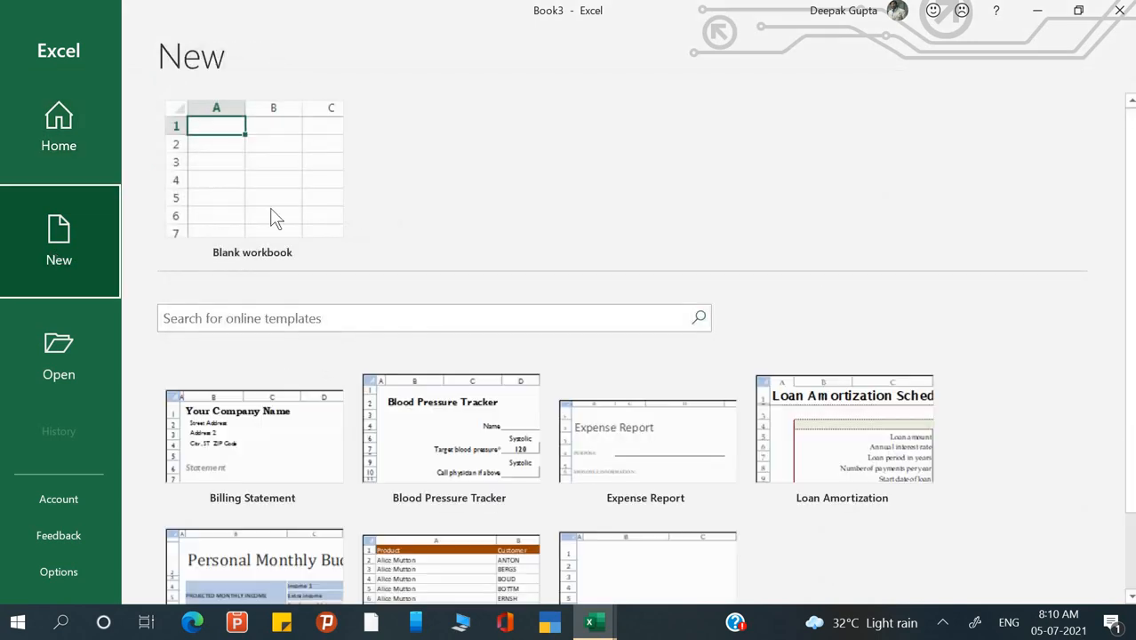
click(285, 214)
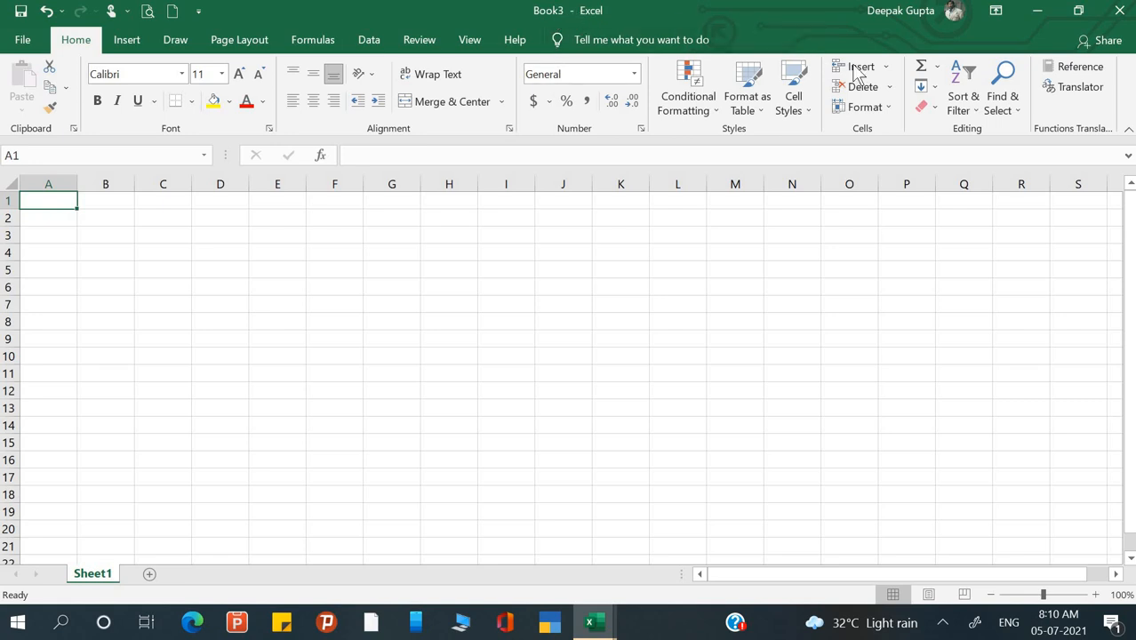
click(1128, 19)
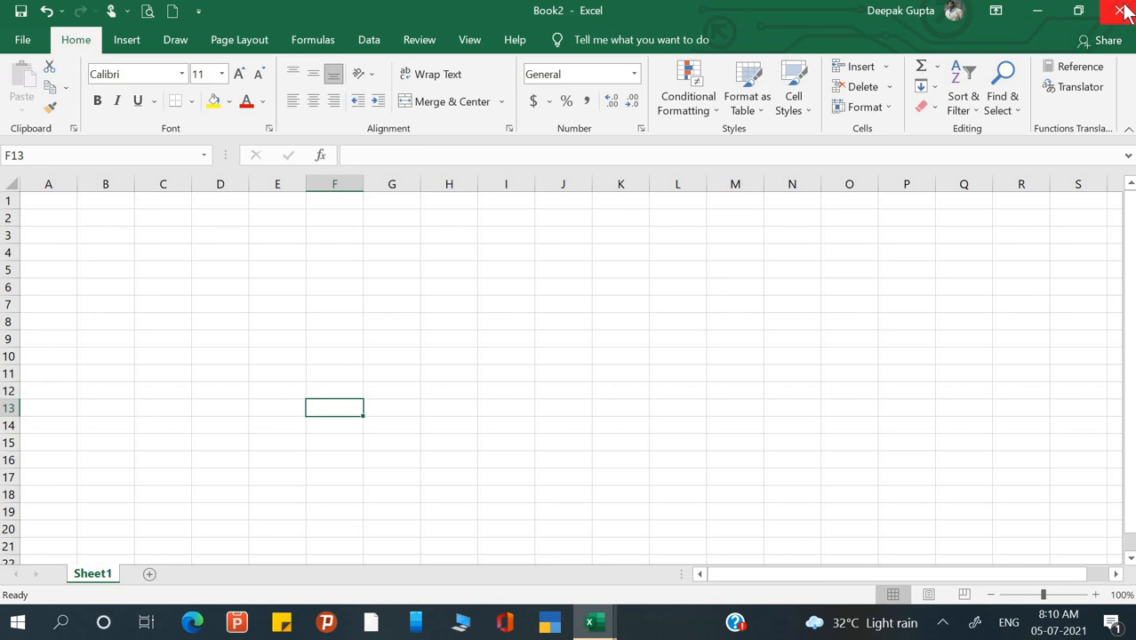
- Close Book2, then clear all entries in Book1's range B2:H11
click(1122, 10)
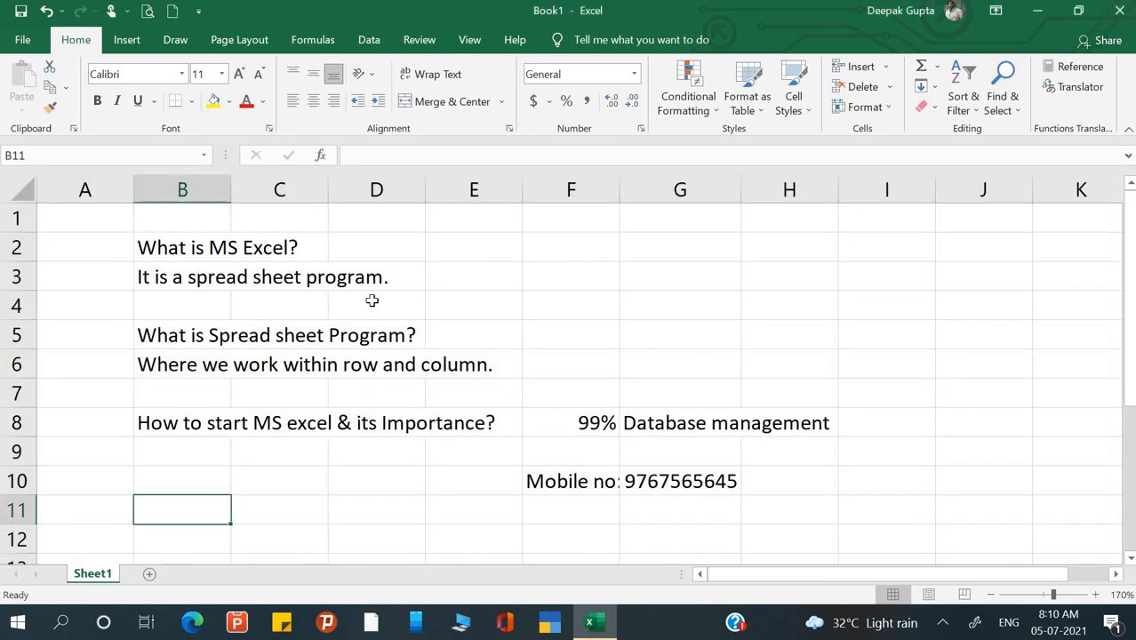
click(363, 306)
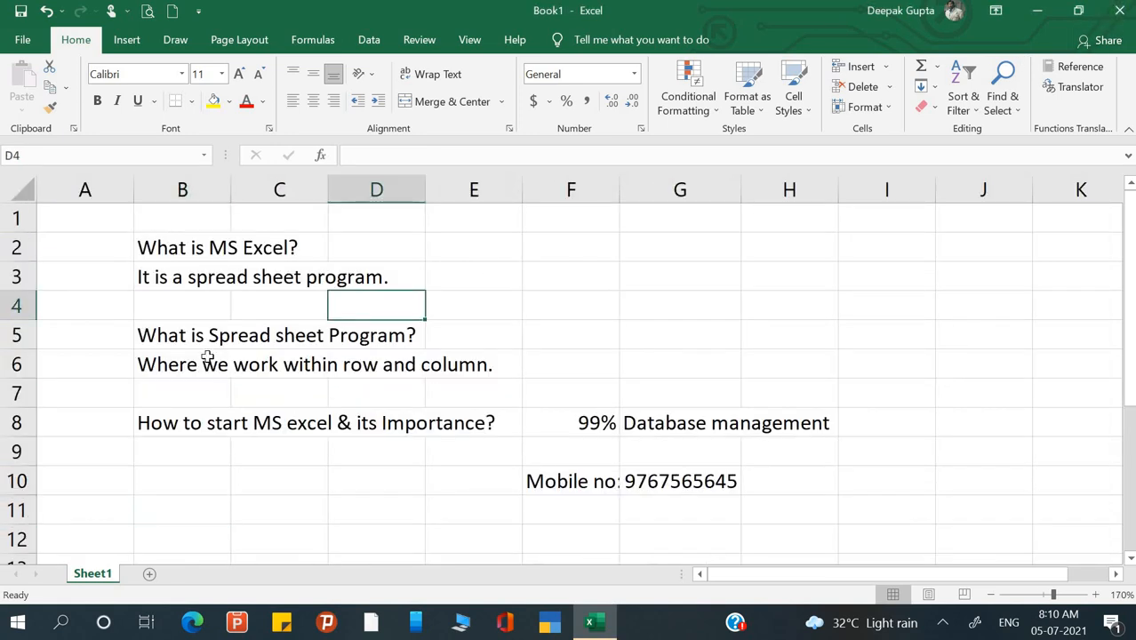
drag(160, 244, 798, 498)
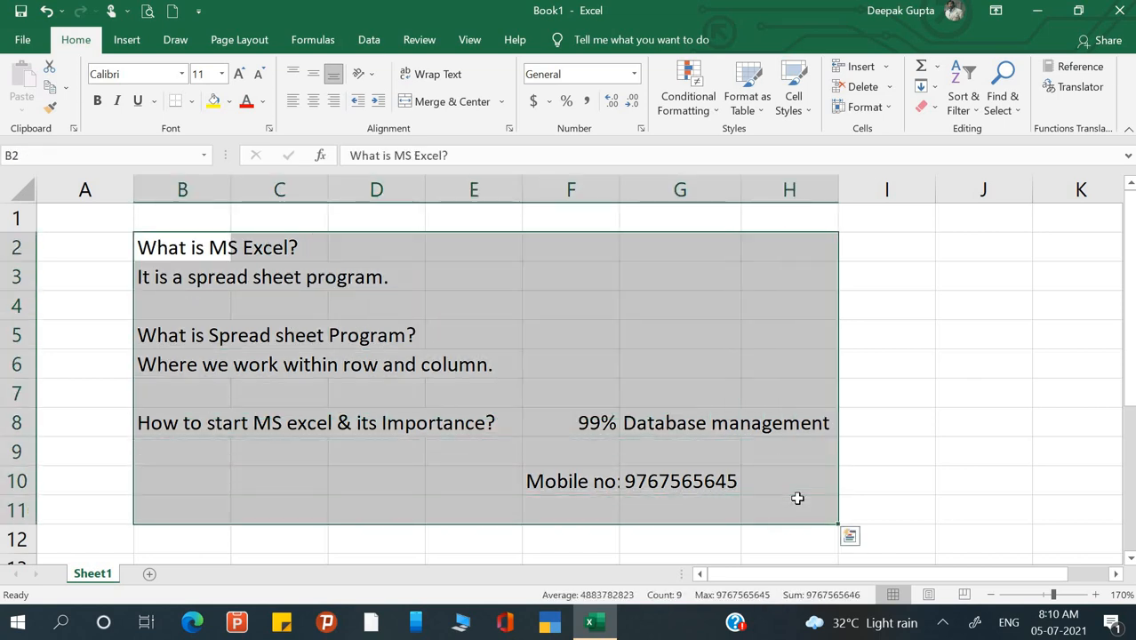
key(Delete)
click(345, 269)
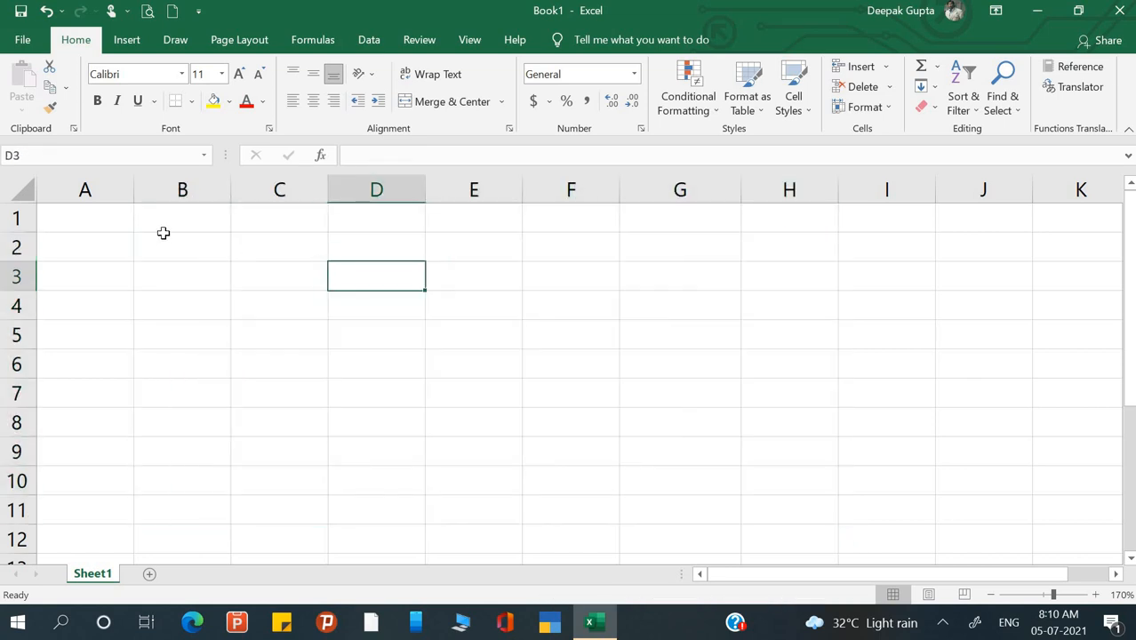
click(169, 238)
click(176, 225)
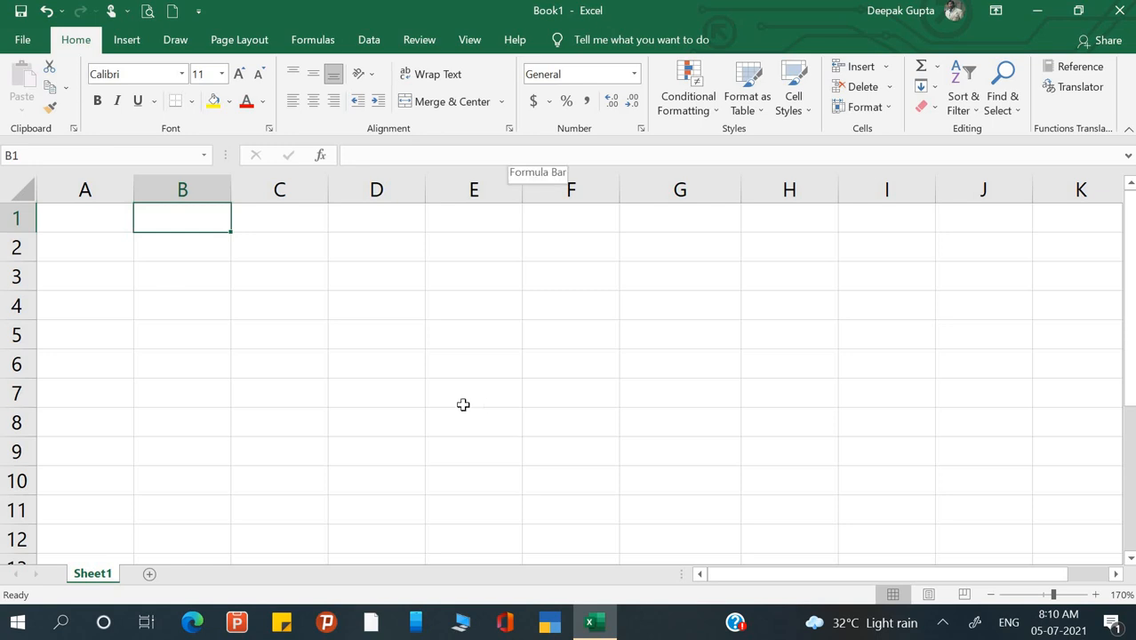
click(220, 272)
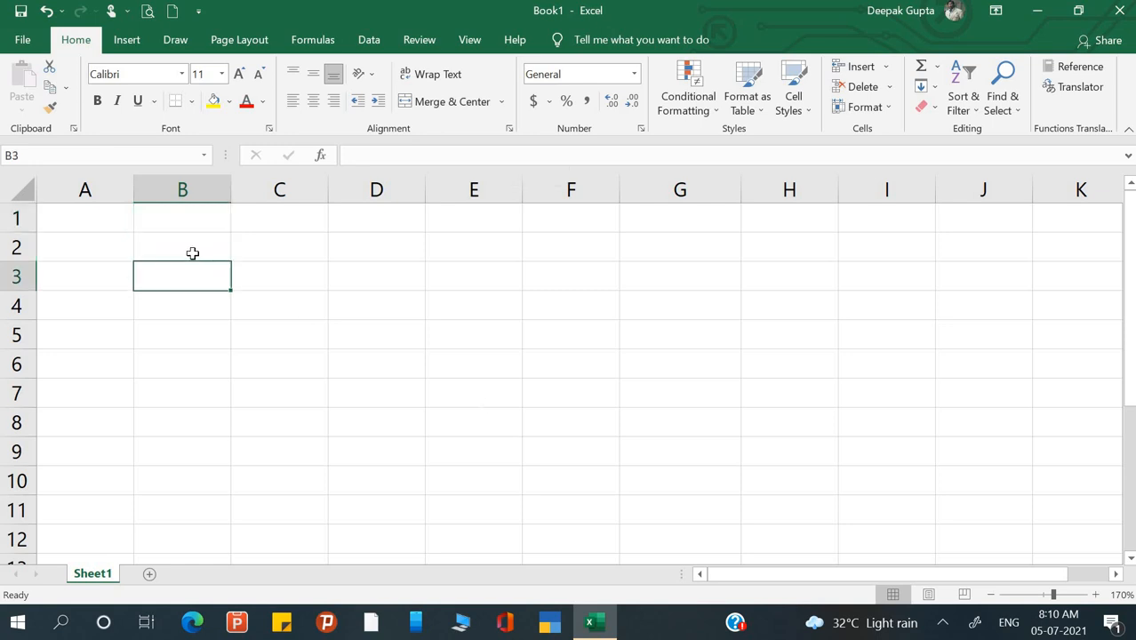
click(192, 253)
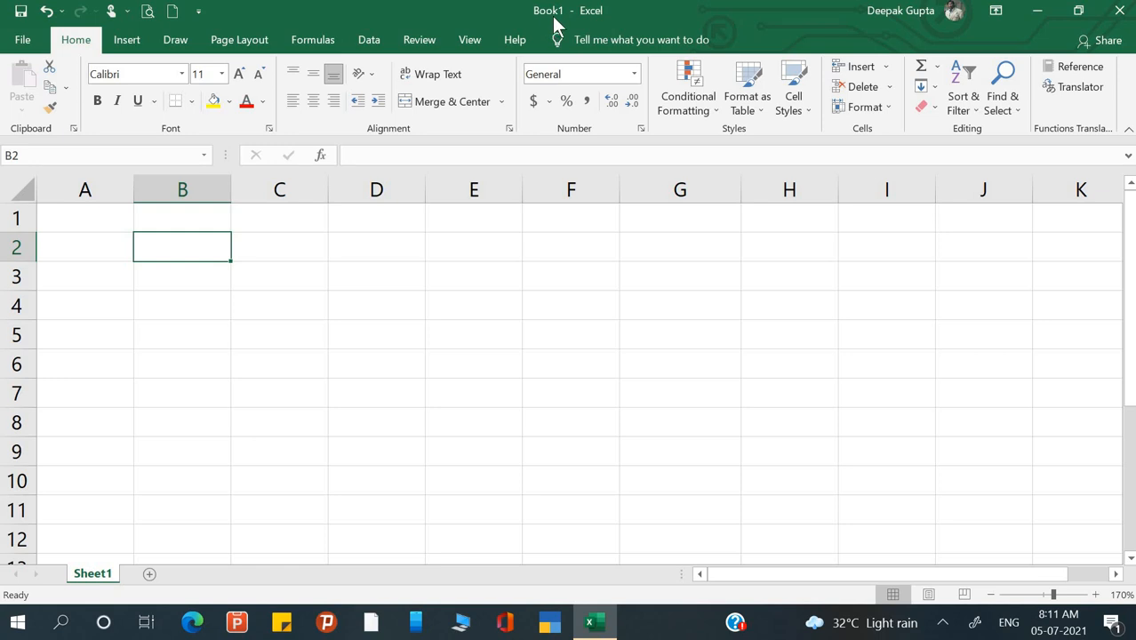
click(454, 330)
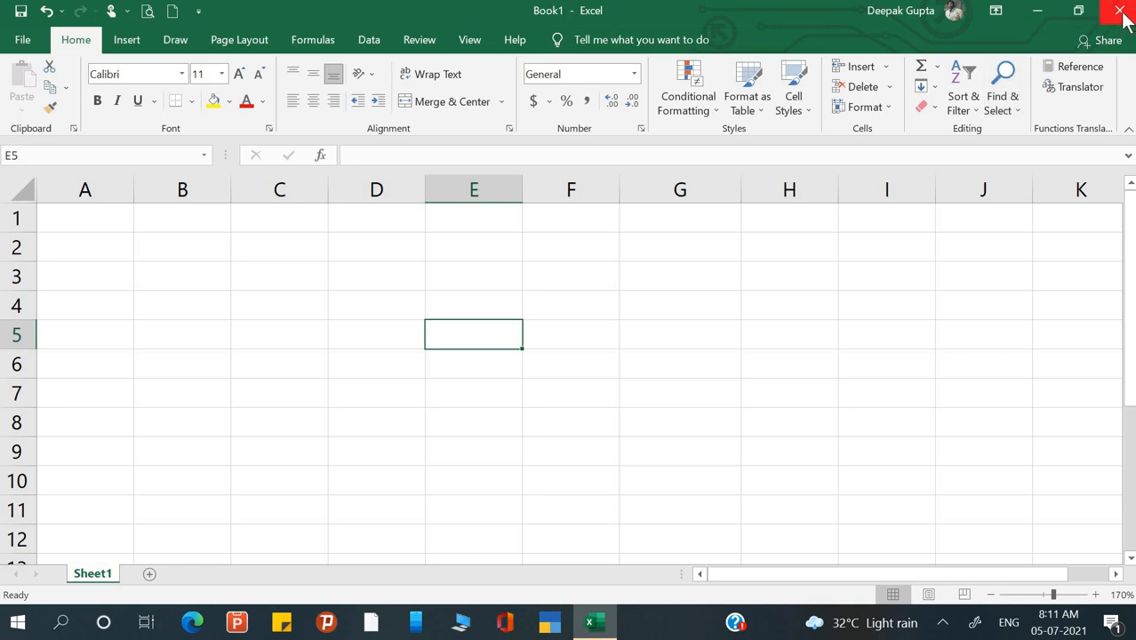
- Minimize and restore Excel, then maximize the Book1 window to fill the screen
click(1039, 10)
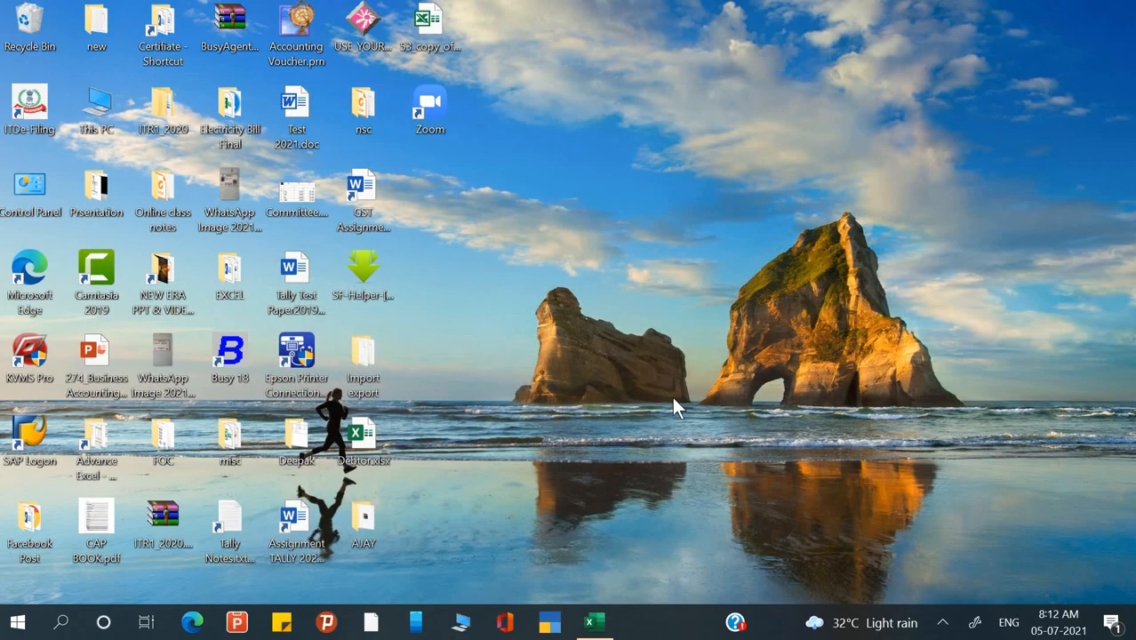
click(594, 624)
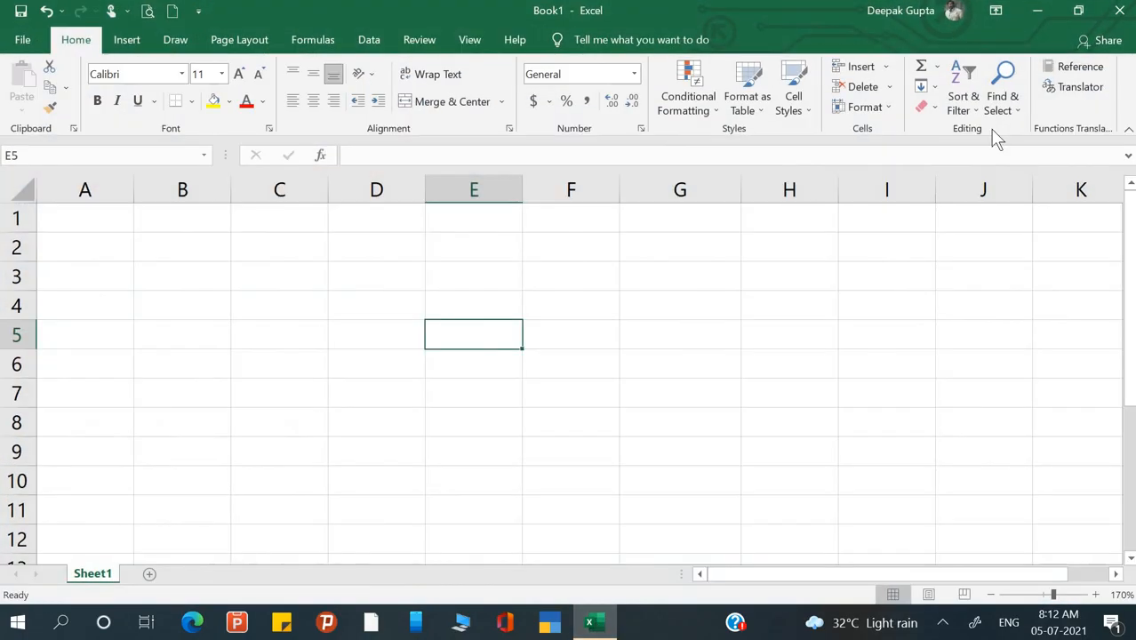
click(1080, 11)
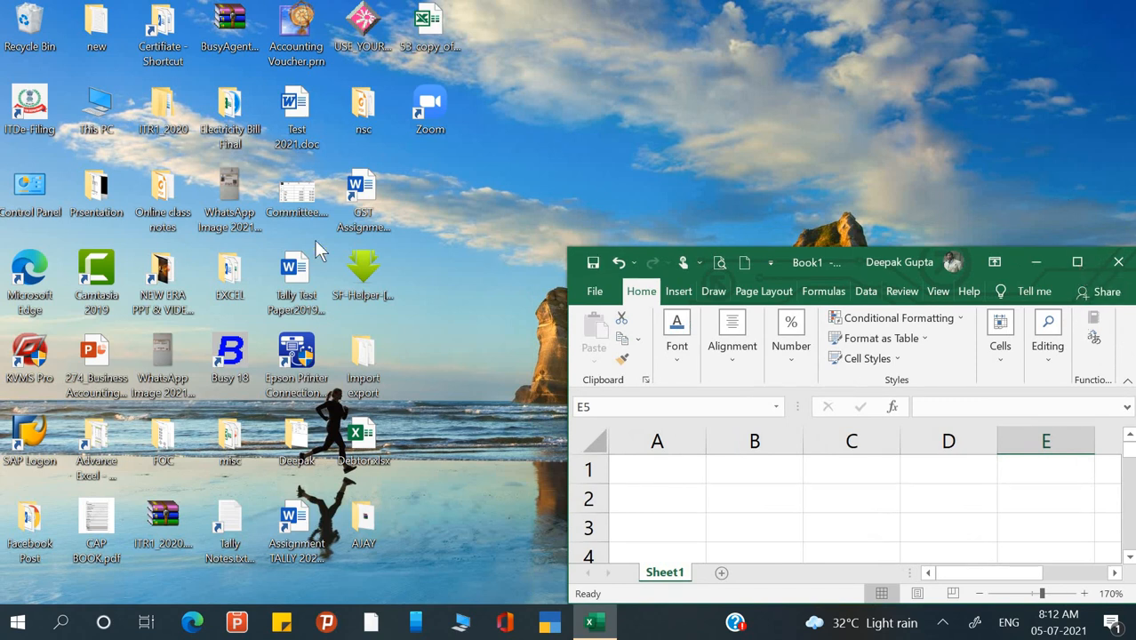
click(1076, 265)
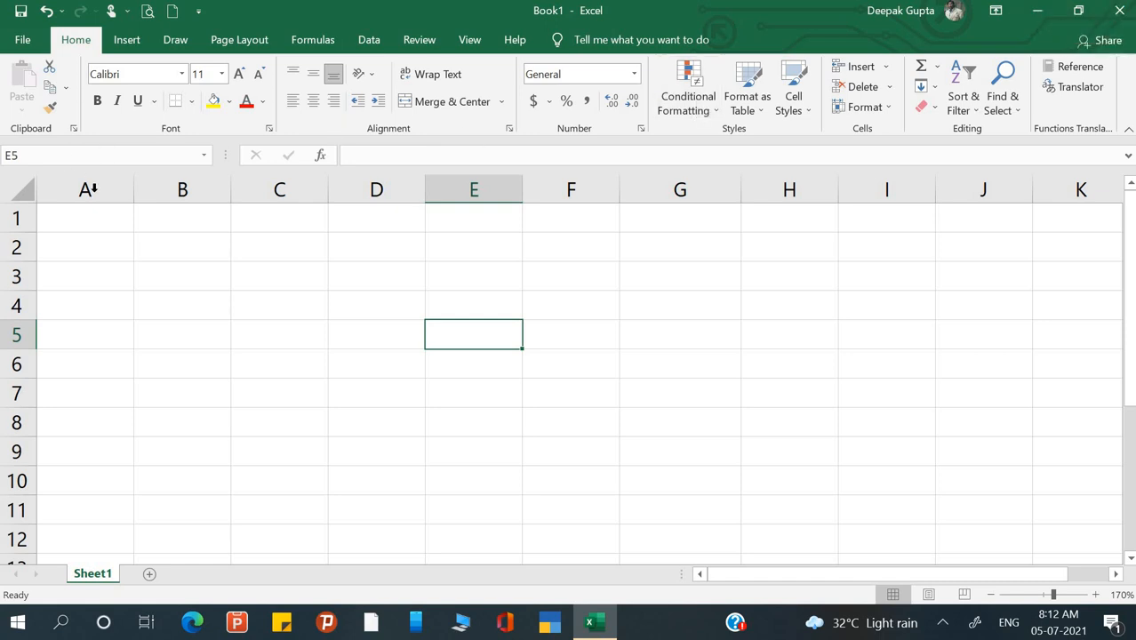
- Enter 'Title bar' in A1, a colon in B1, and 'Ctrl Bar' in C1
click(124, 221)
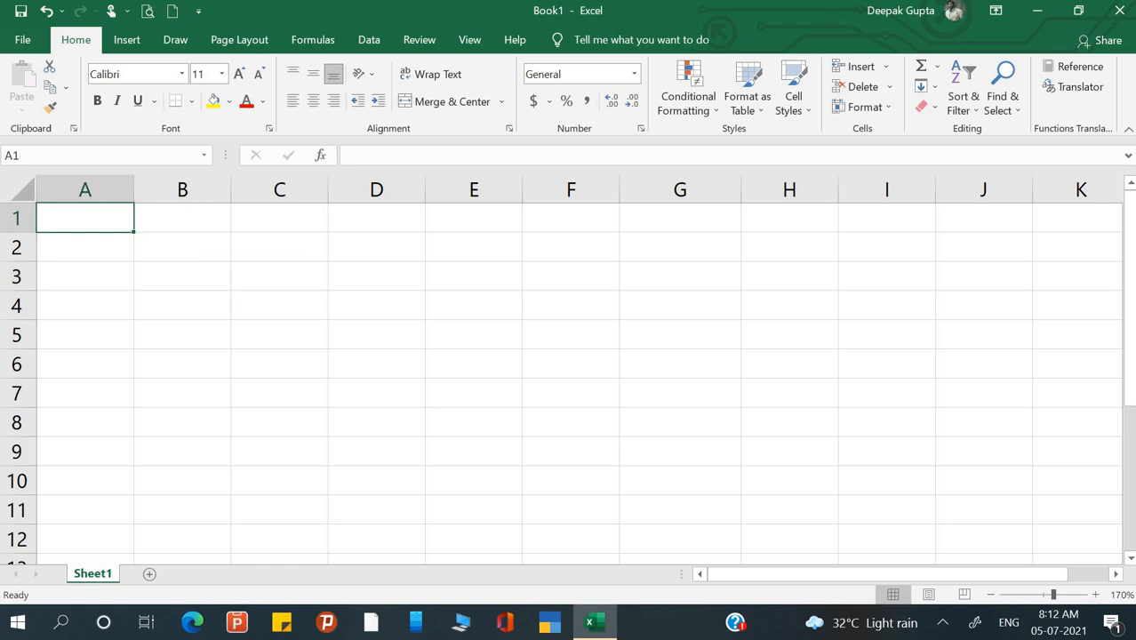
text(Title)
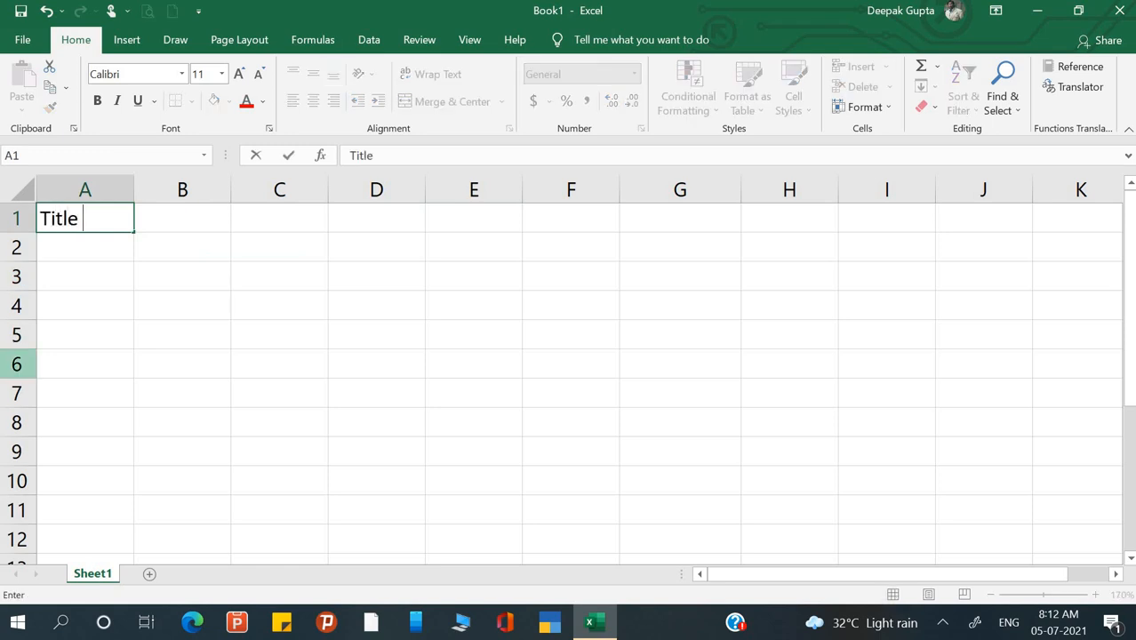
text( bar)
key(Return)
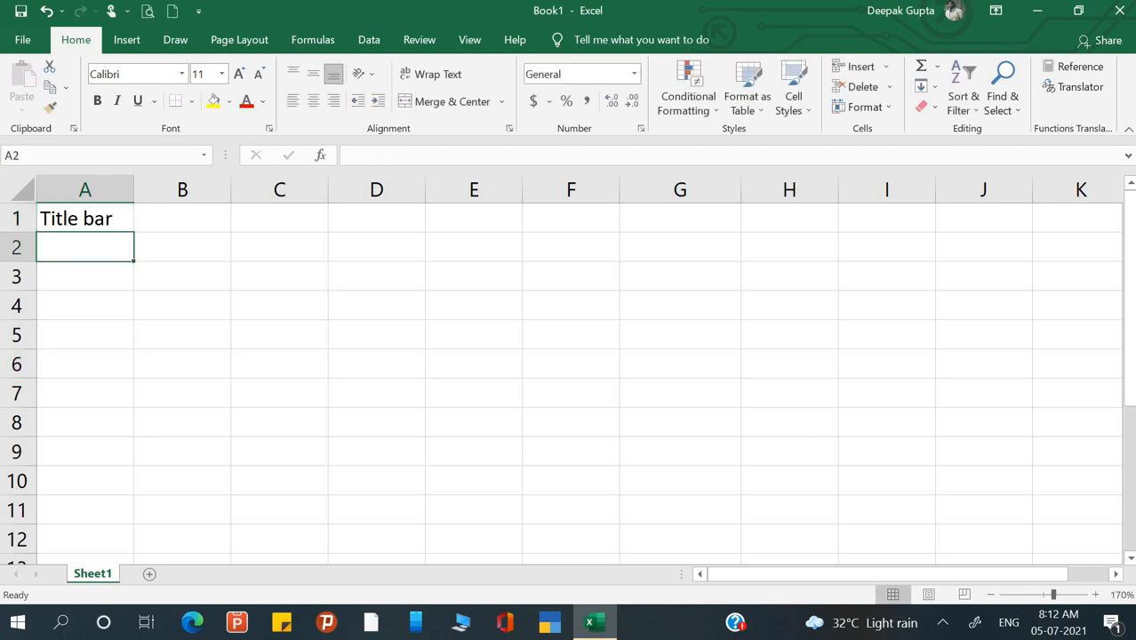
click(176, 219)
text(:)
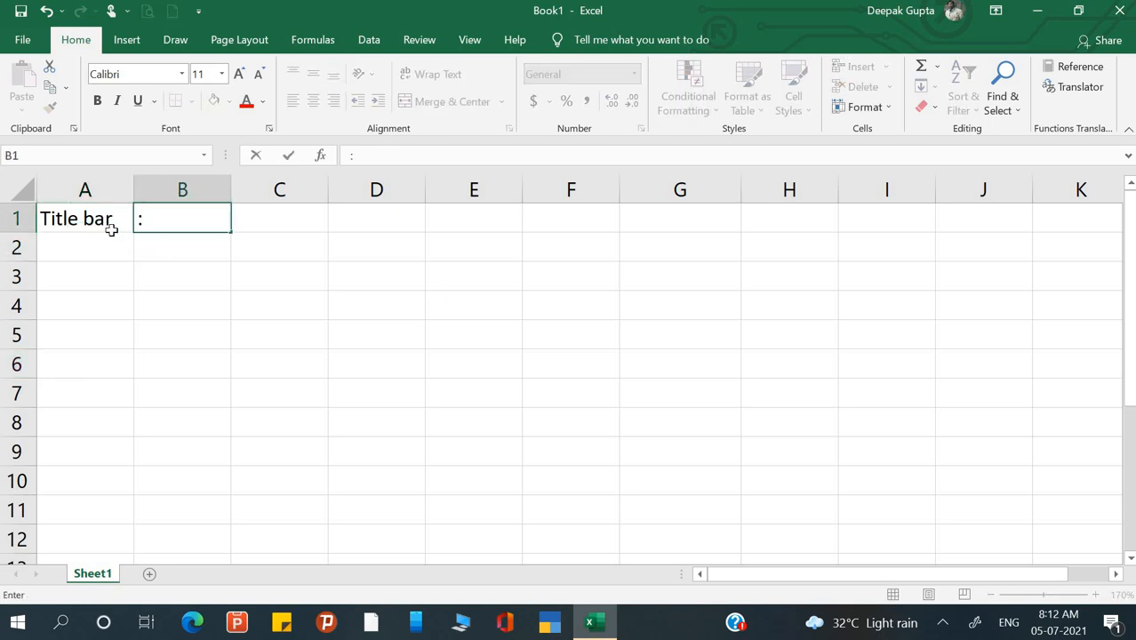
key(Return)
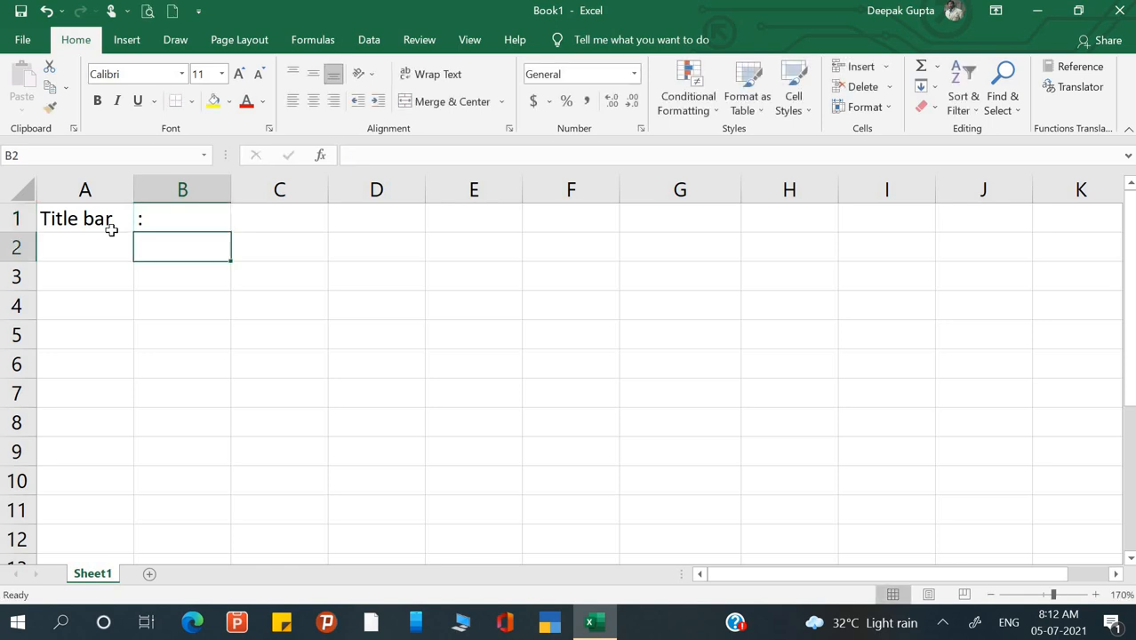
key(Up)
key(Right)
text(Ctrl )
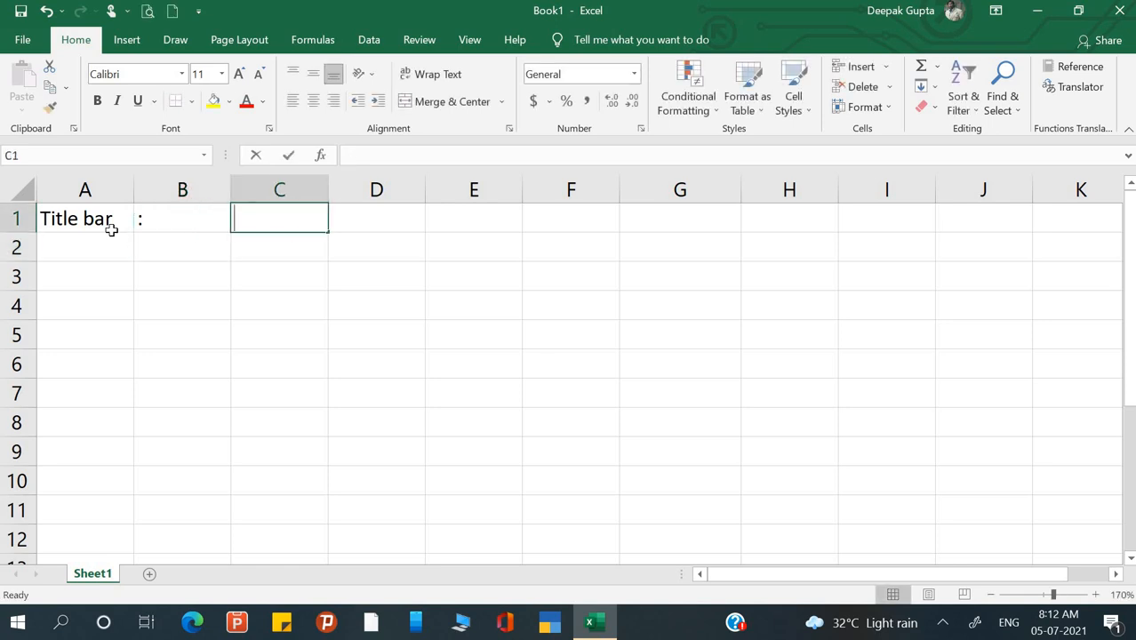
text(Bar,)
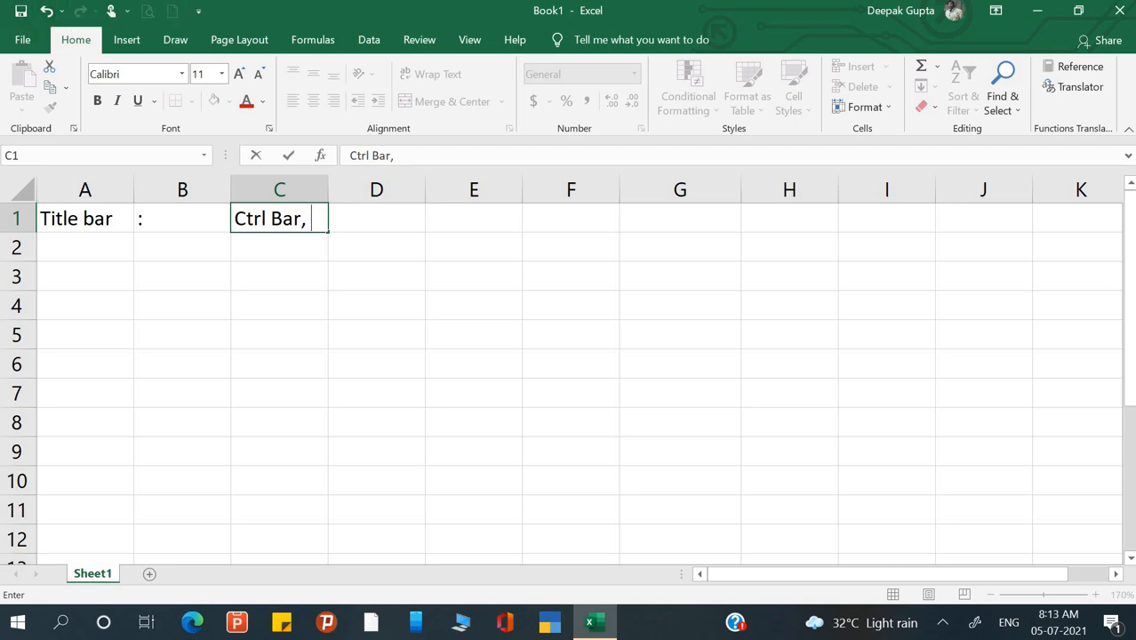
click(24, 40)
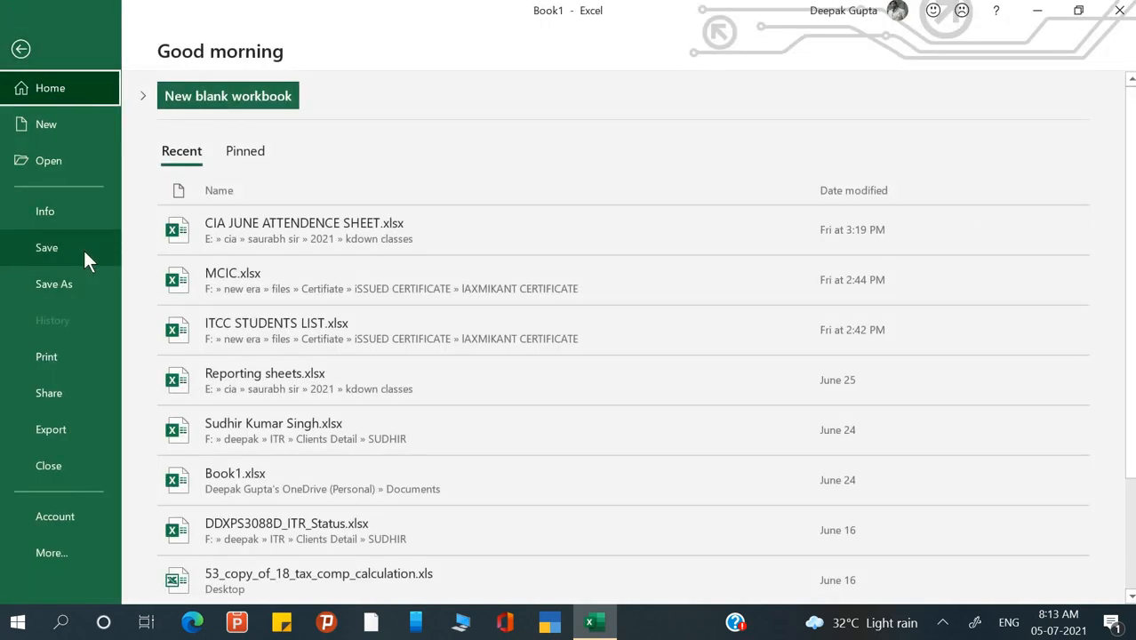
key(Escape)
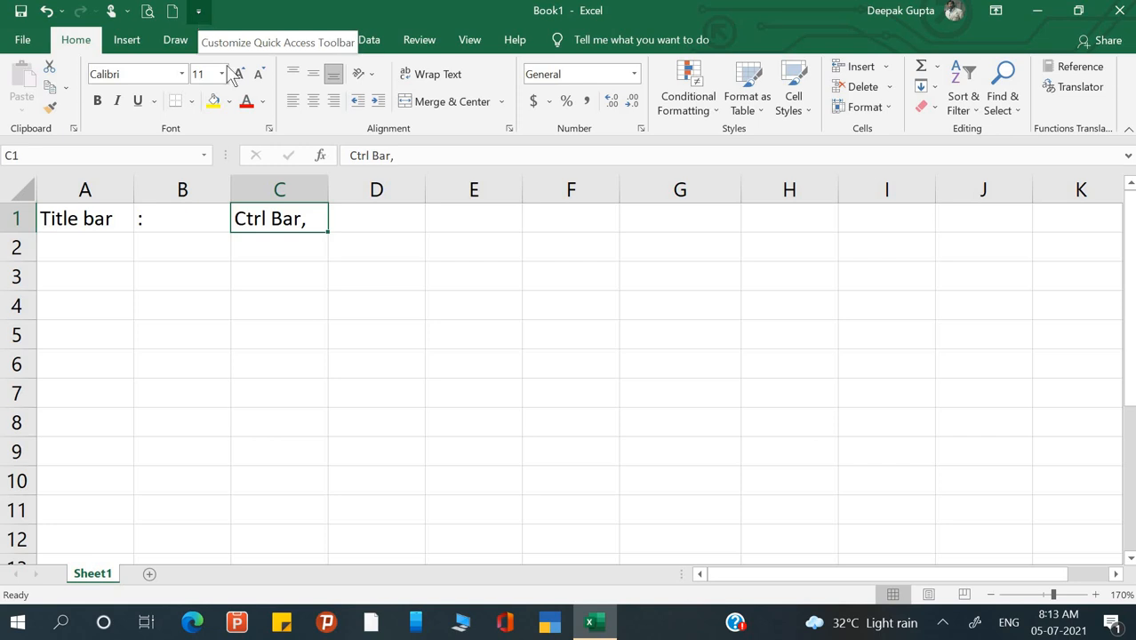
- Append 'quick access tool bar' to C1 so it reads 'Ctrl Bar, quick access tool bar'
double_click(314, 223)
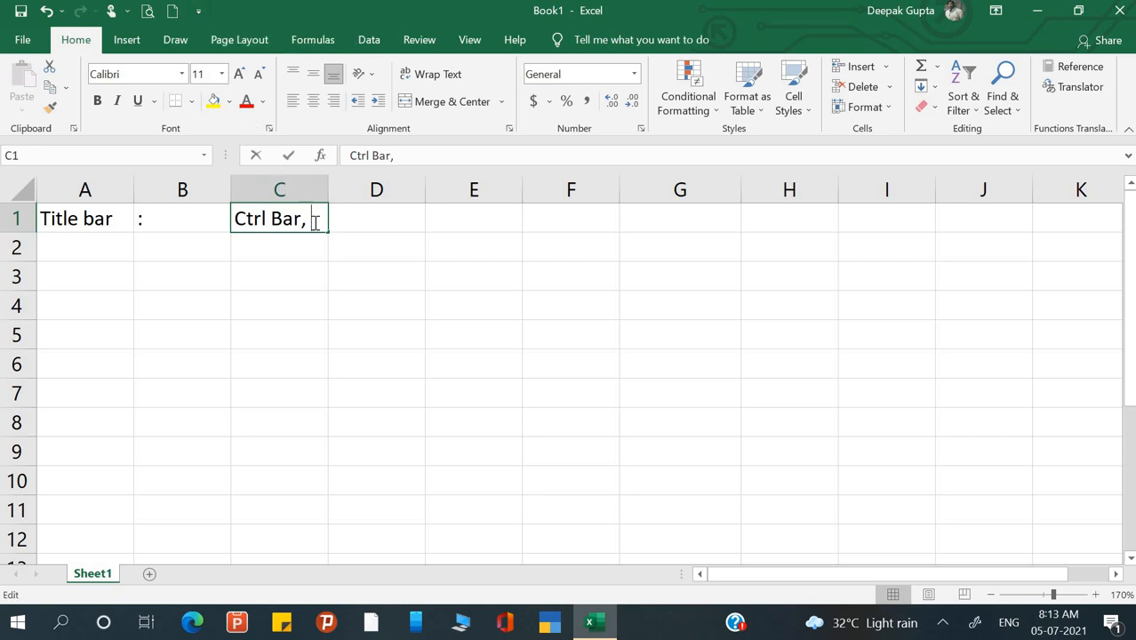
text(qui)
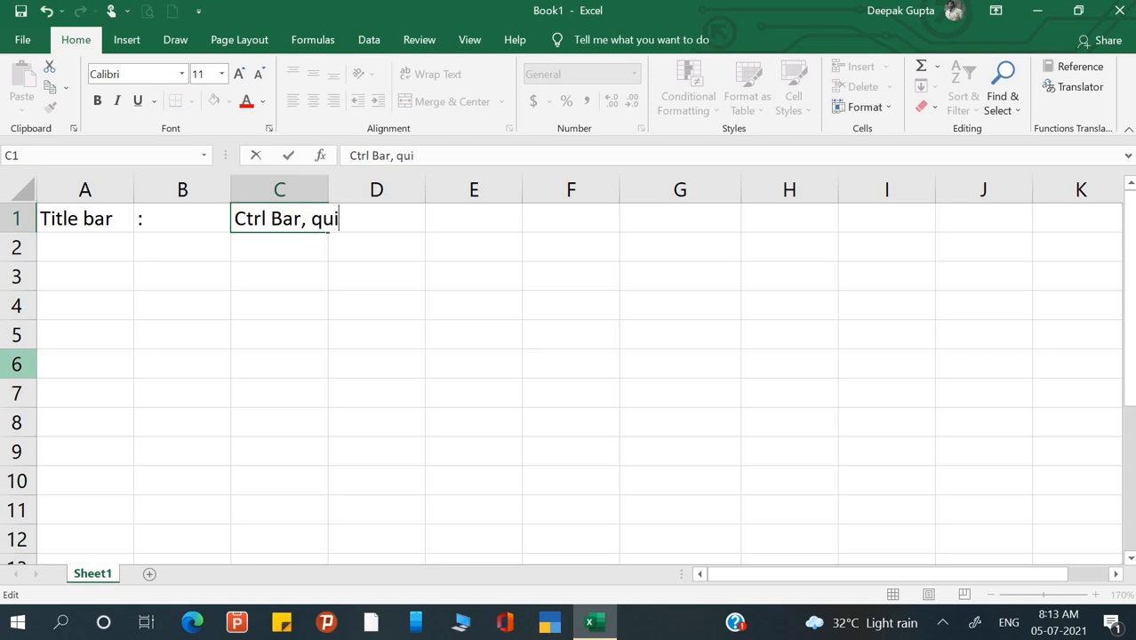
text(ck ac)
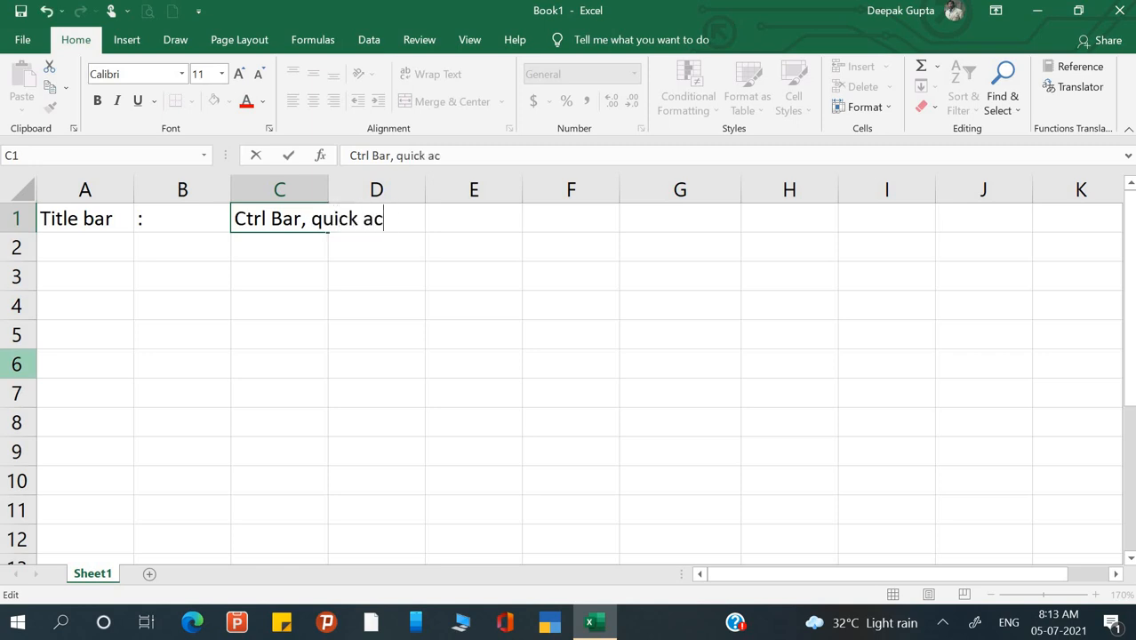
text(cess t)
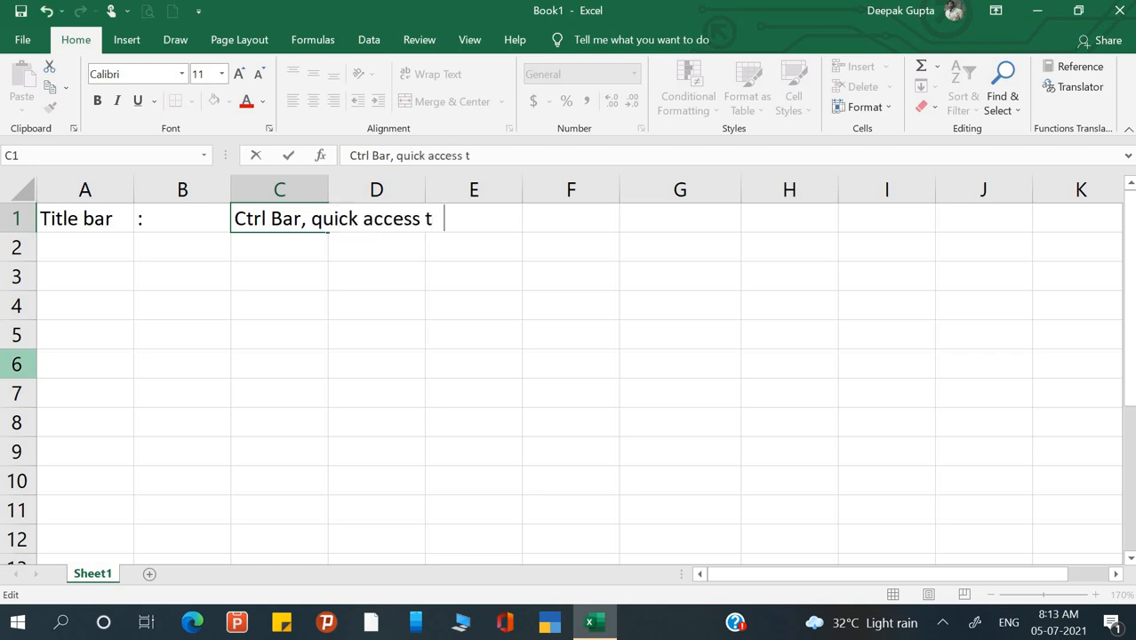
text(ool bar)
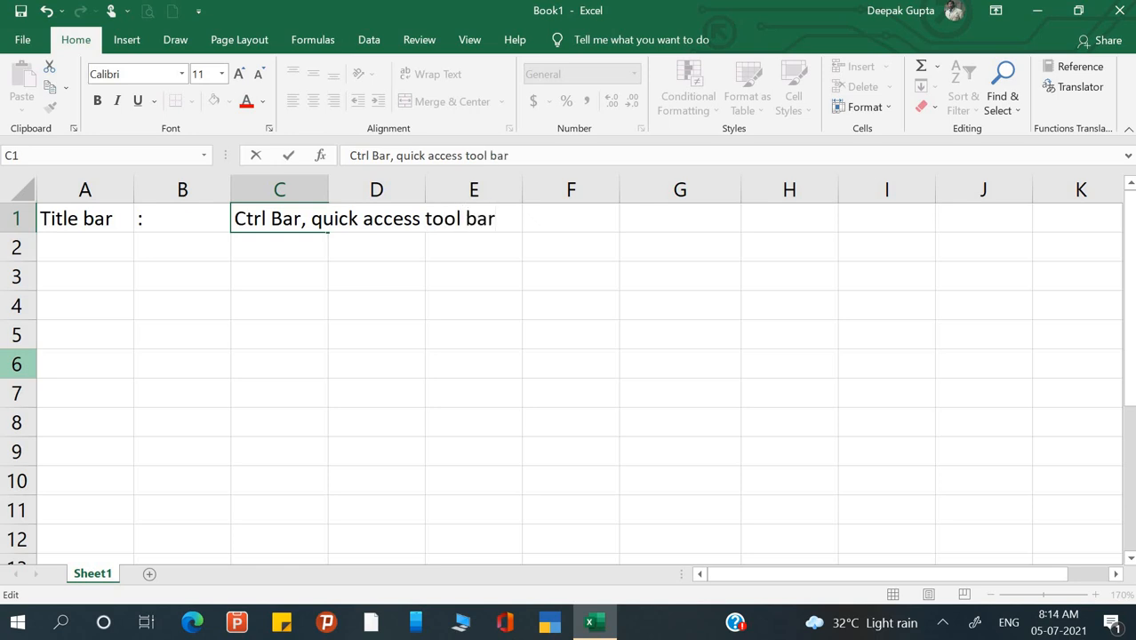
key(Return)
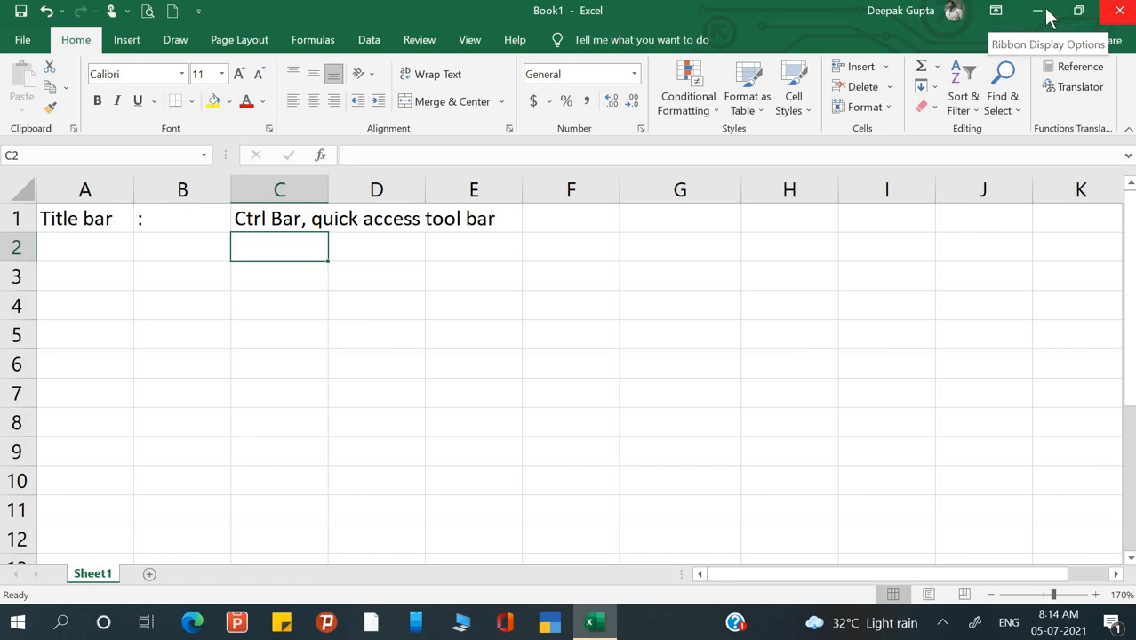
- Try Auto-hide Ribbon, then set the ribbon display to Show Tabs only
click(996, 12)
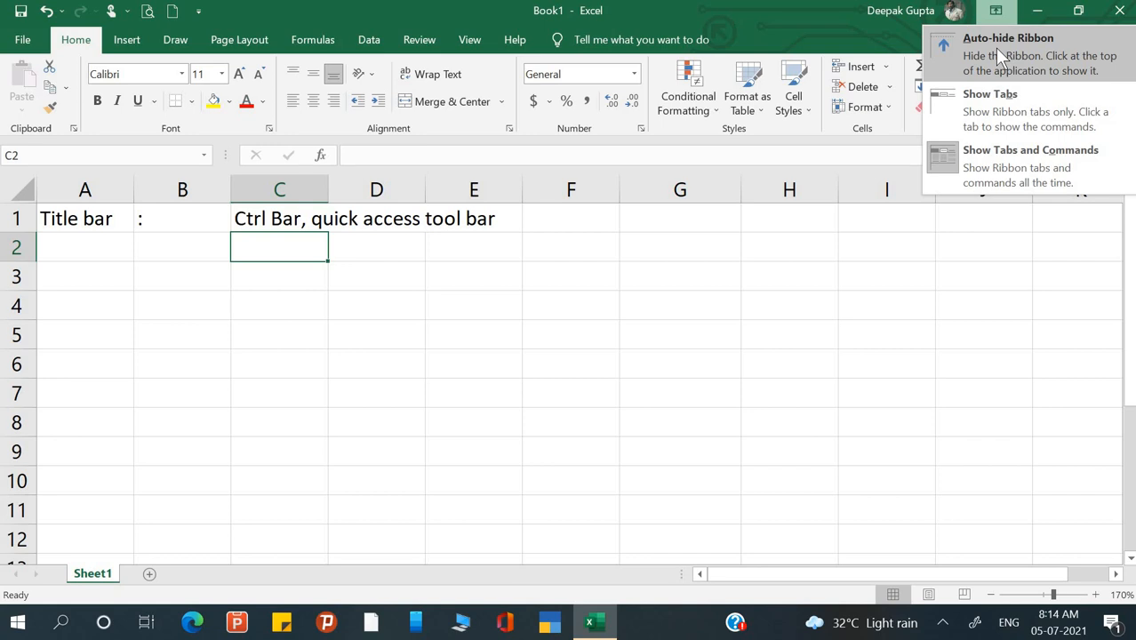
click(997, 49)
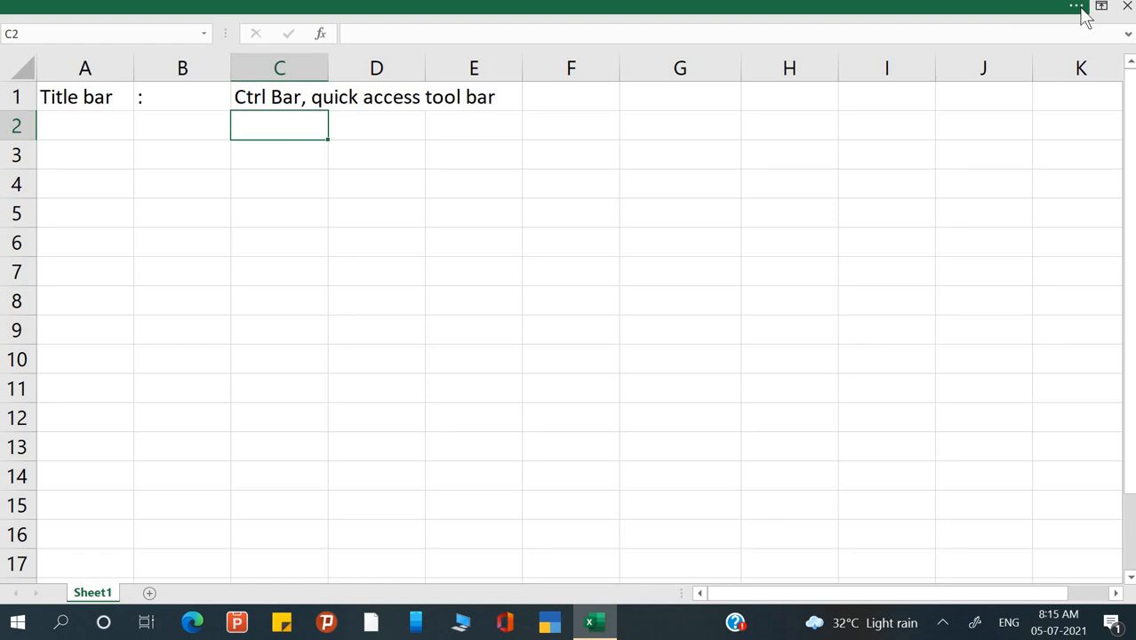
click(1081, 11)
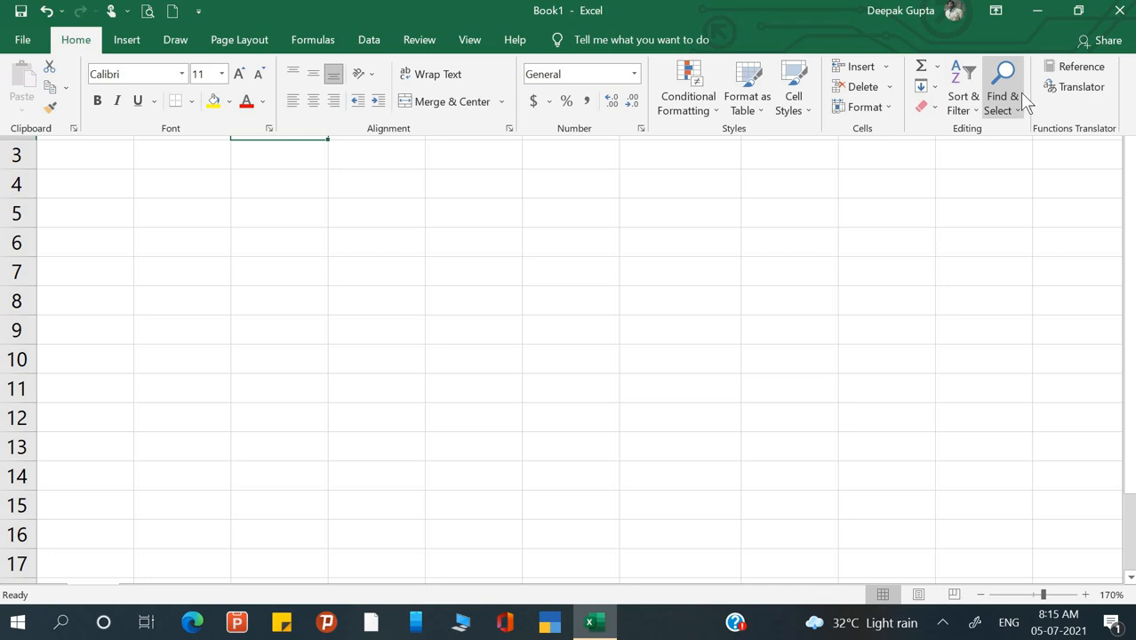
click(926, 253)
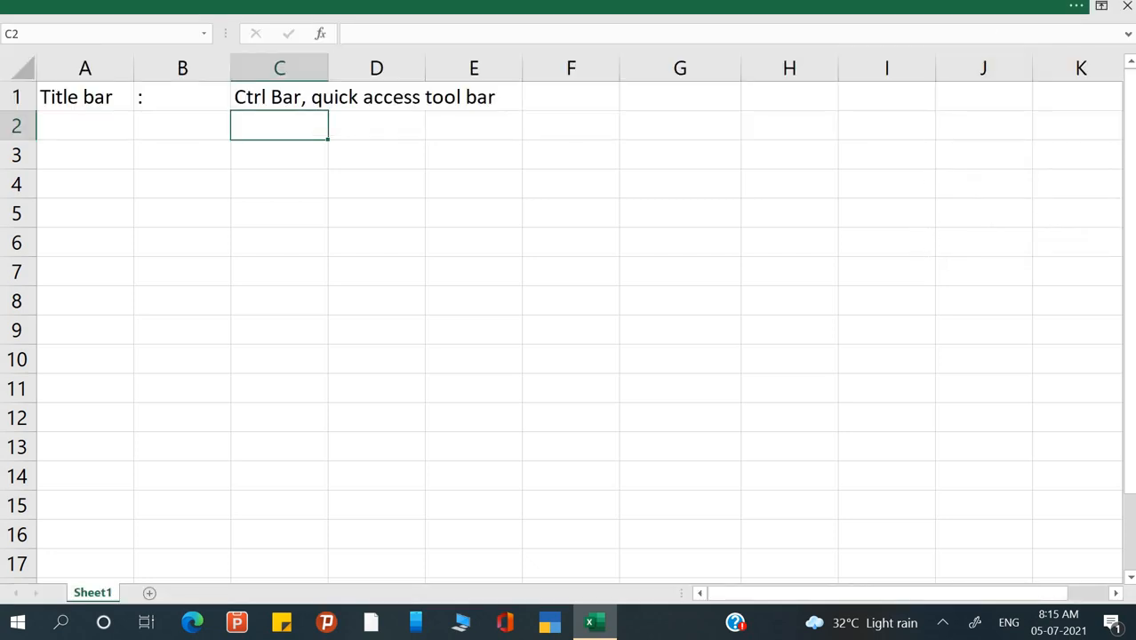
click(1081, 11)
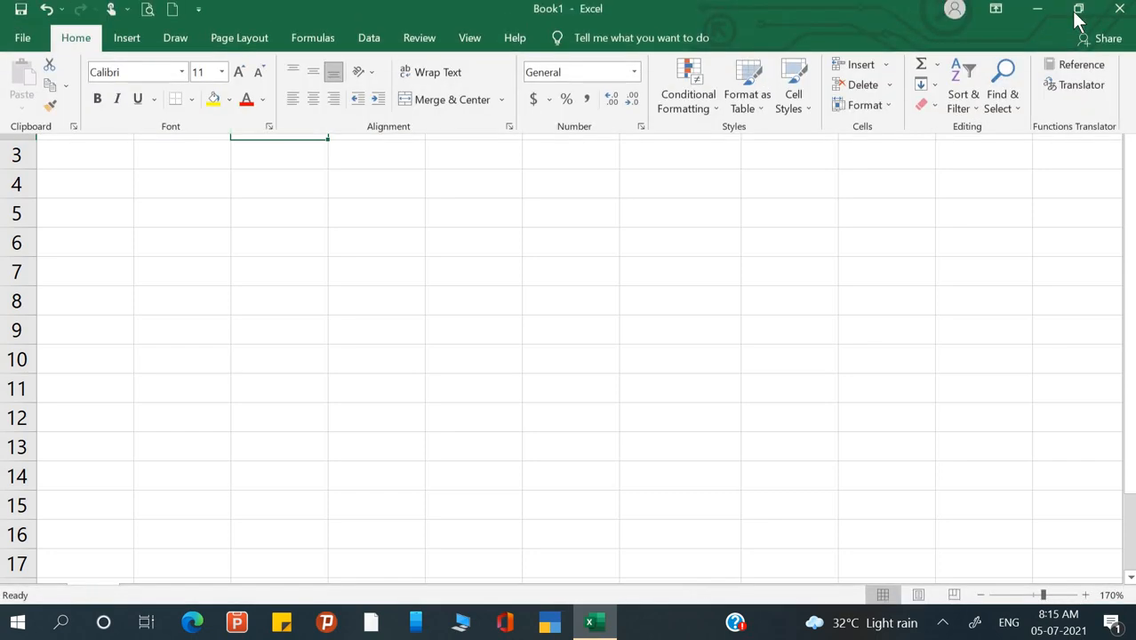
click(998, 14)
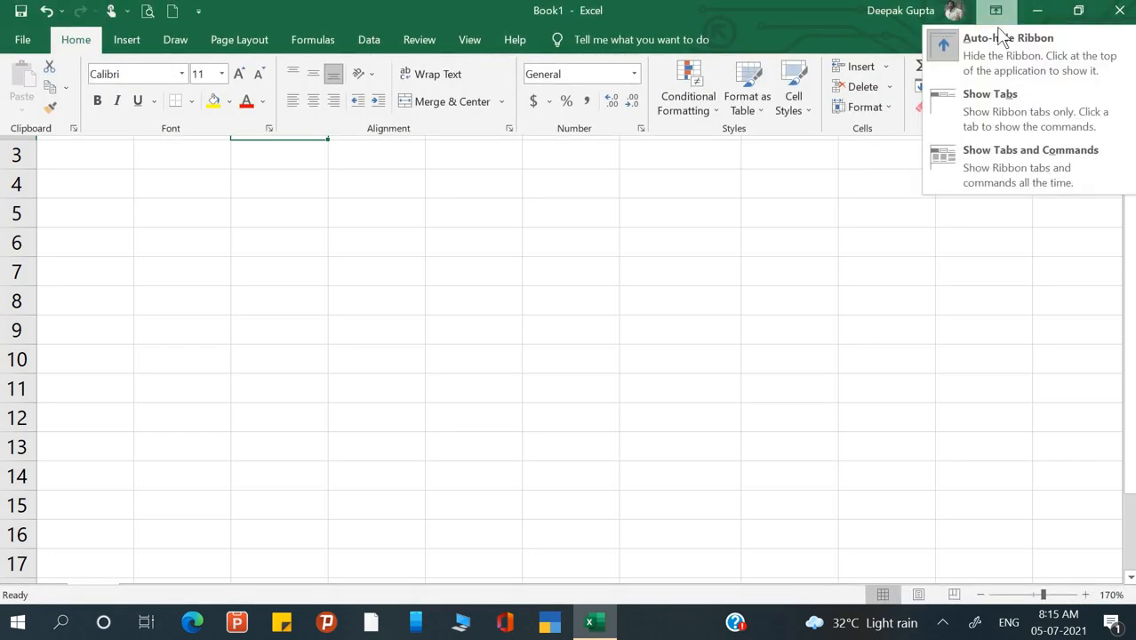
click(997, 97)
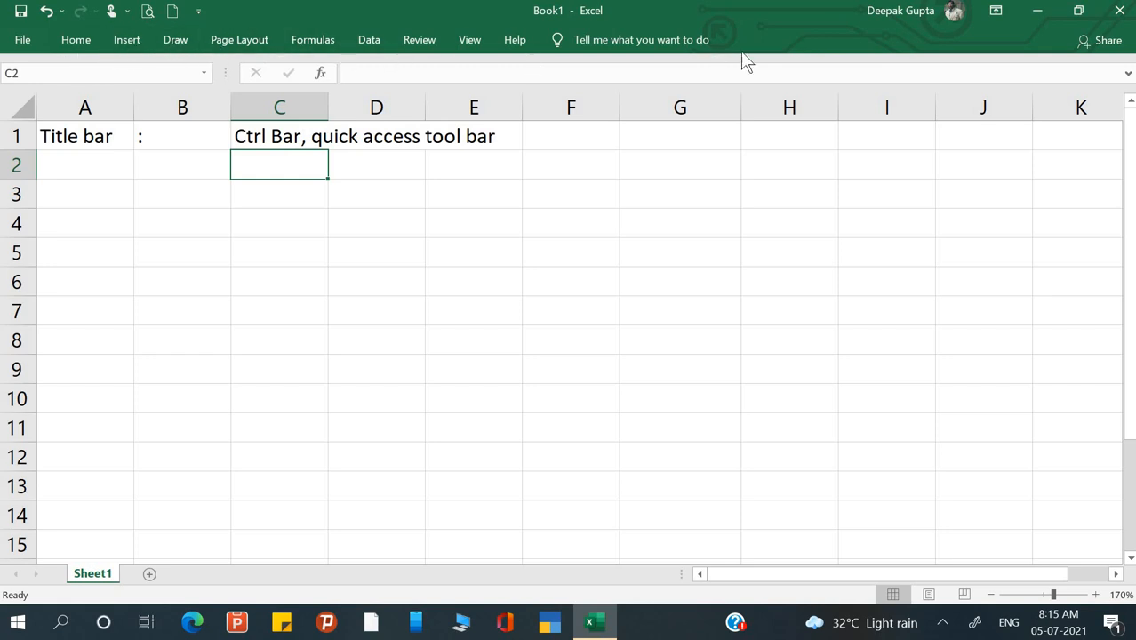
- Set the ribbon display back to Show Tabs and Commands
click(996, 11)
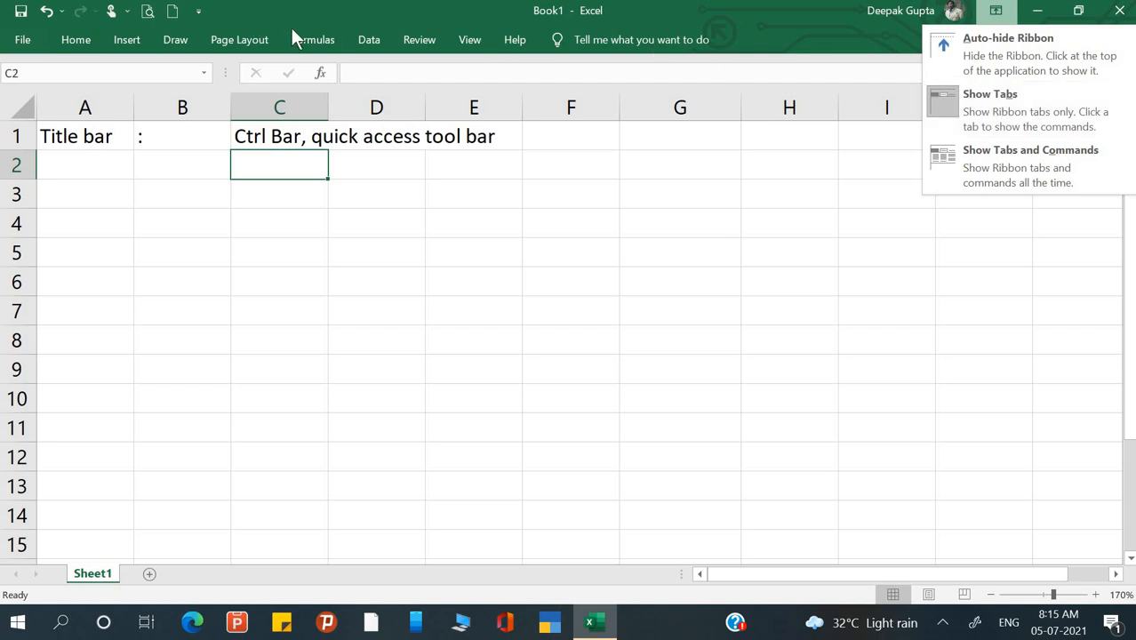
click(1010, 159)
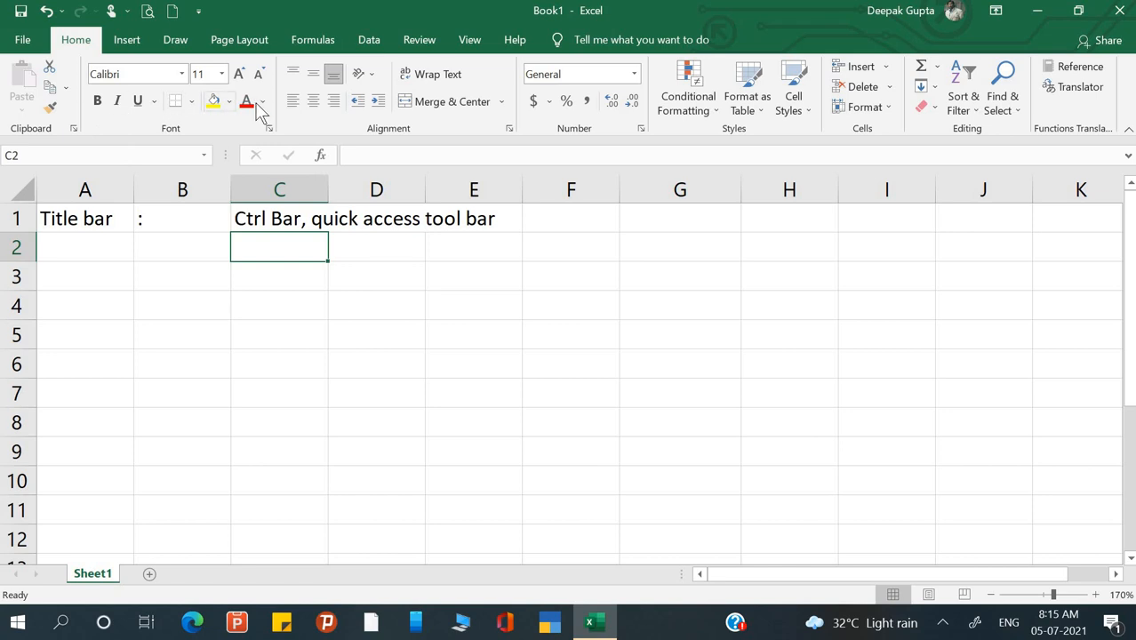
click(293, 101)
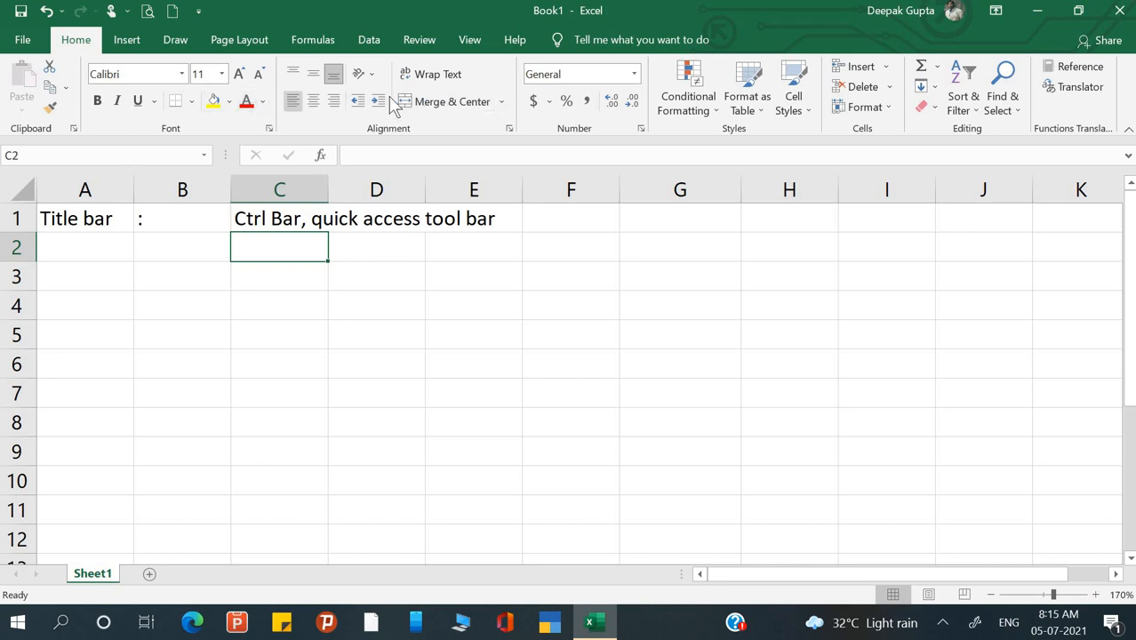
- Browse cells B2, D3, C3 and A2 without changing the ribbon, ending on cell F1
click(159, 248)
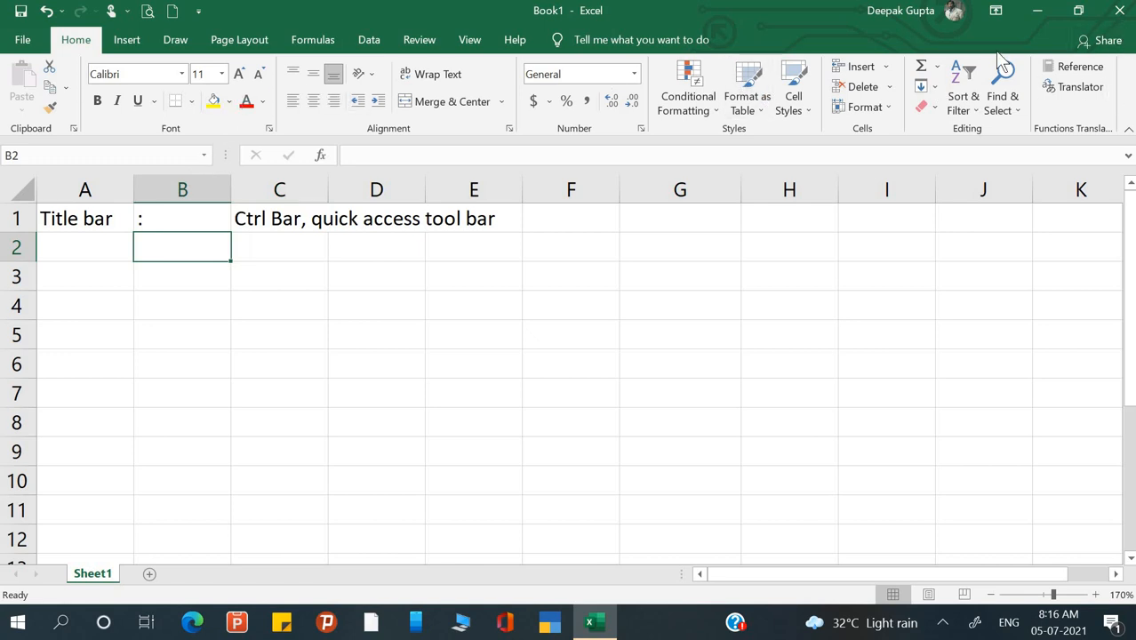
click(996, 12)
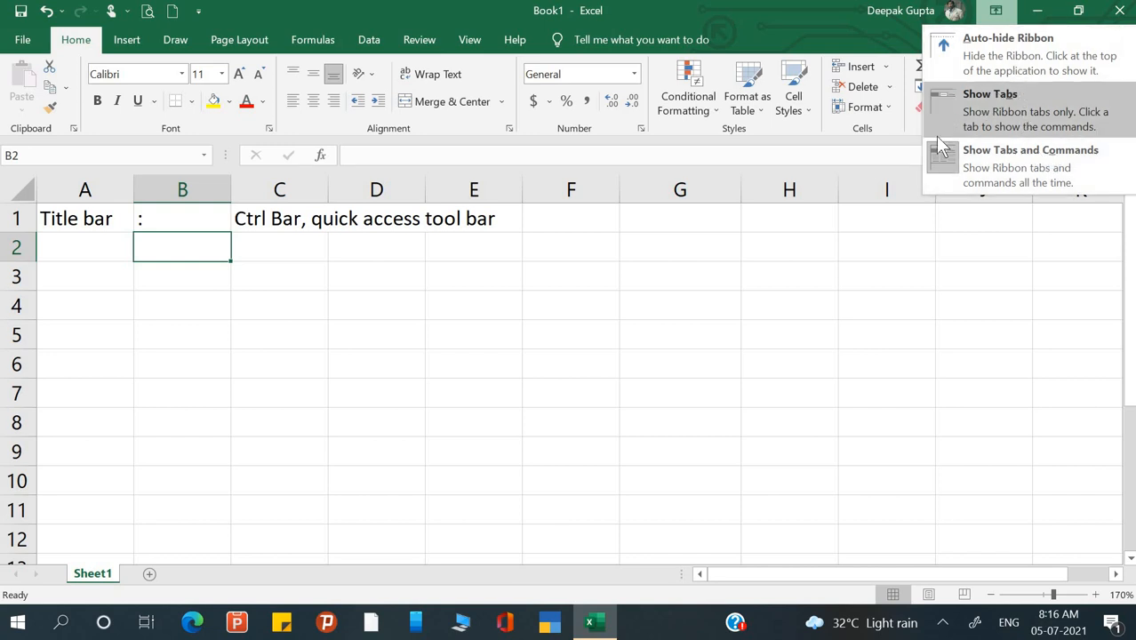
click(695, 291)
click(356, 275)
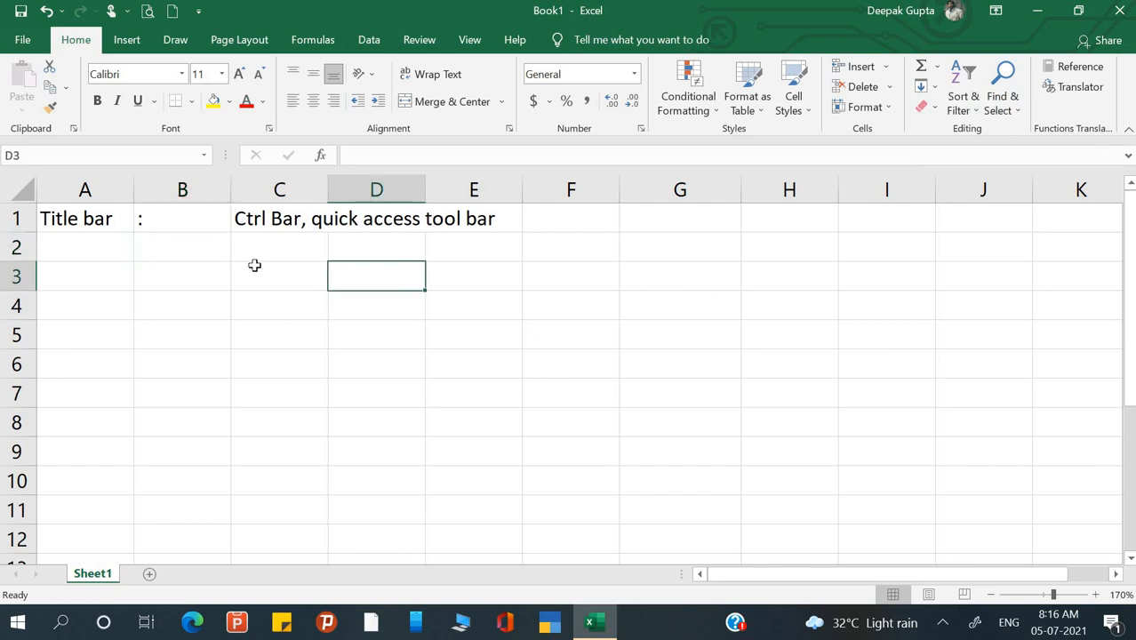
click(234, 263)
click(82, 253)
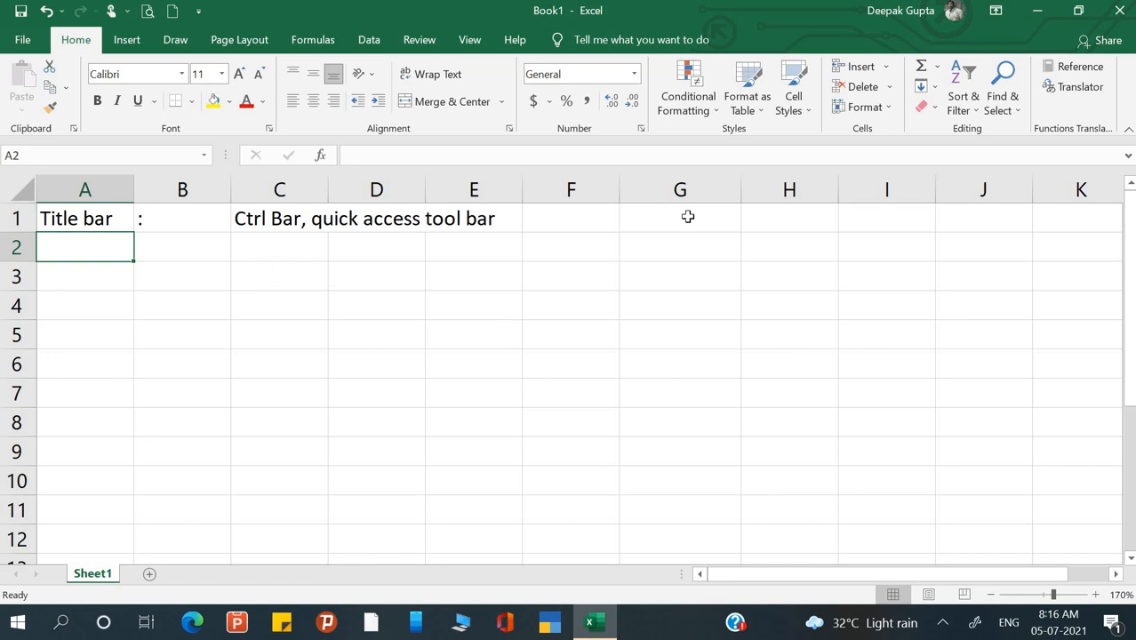
click(608, 217)
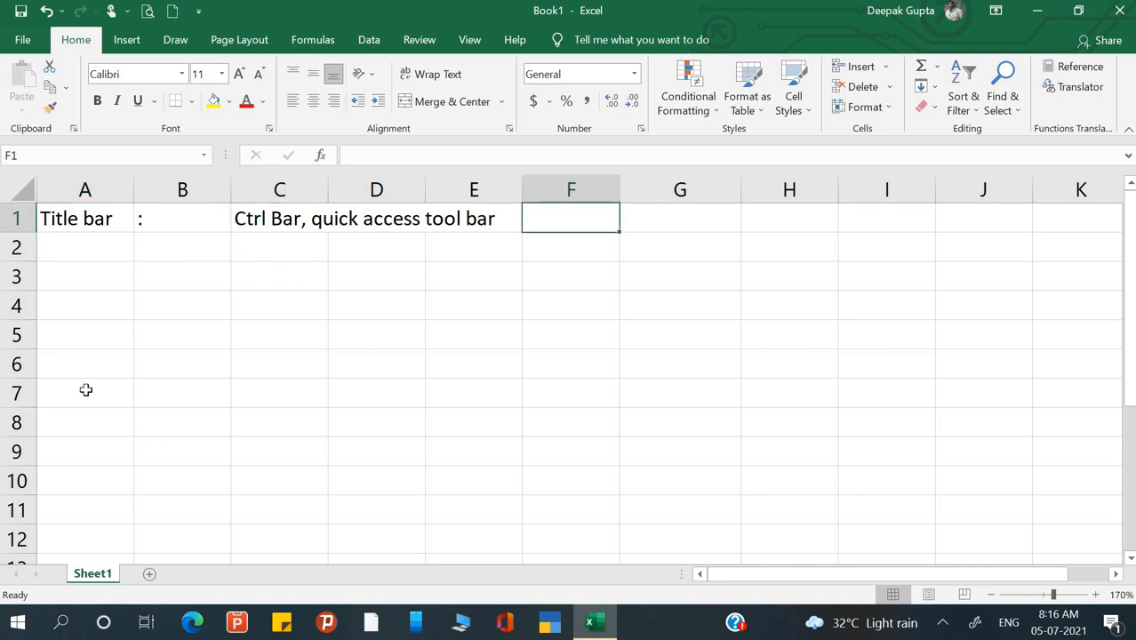
- Enter 'Auto Hide: Ctrl+F1' in cell F1
text(Auto )
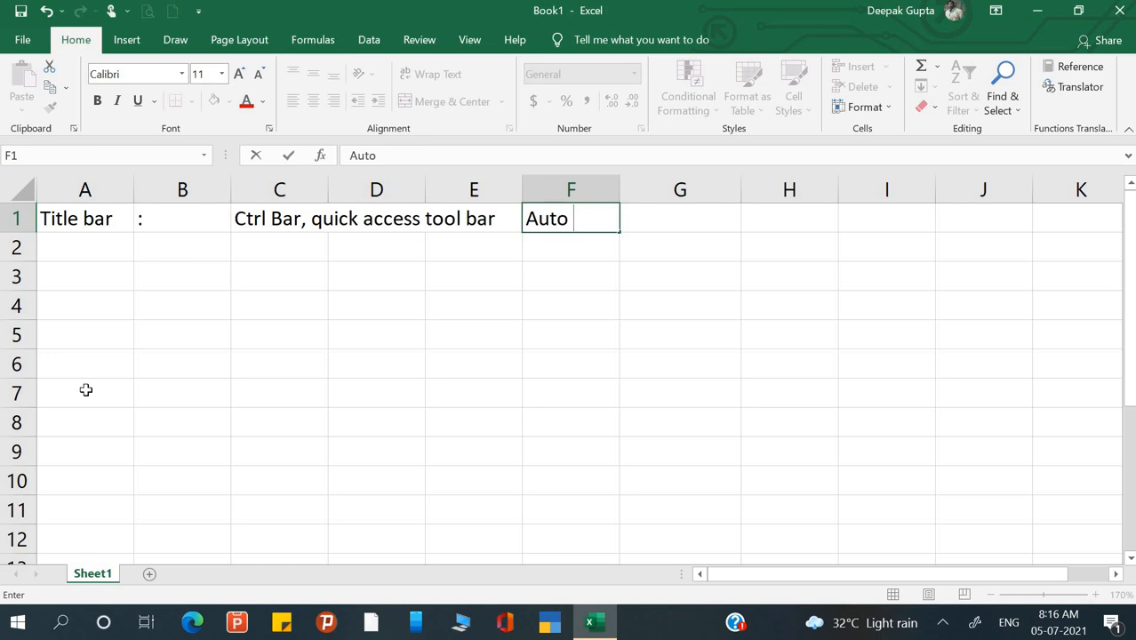
text(Hide: )
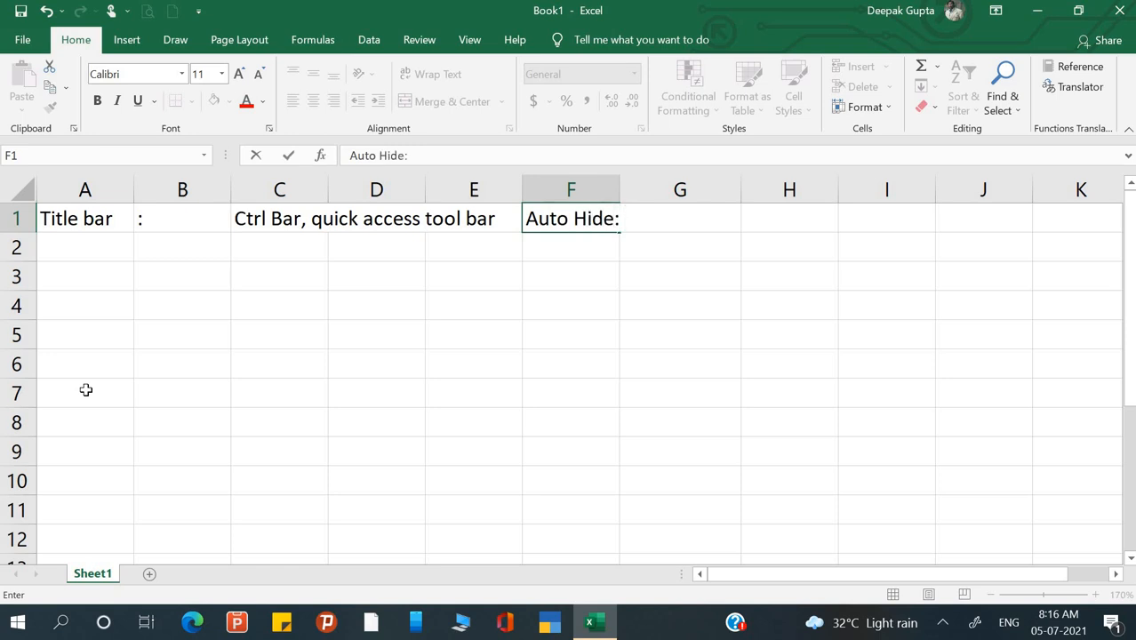
text(Ctrl+)
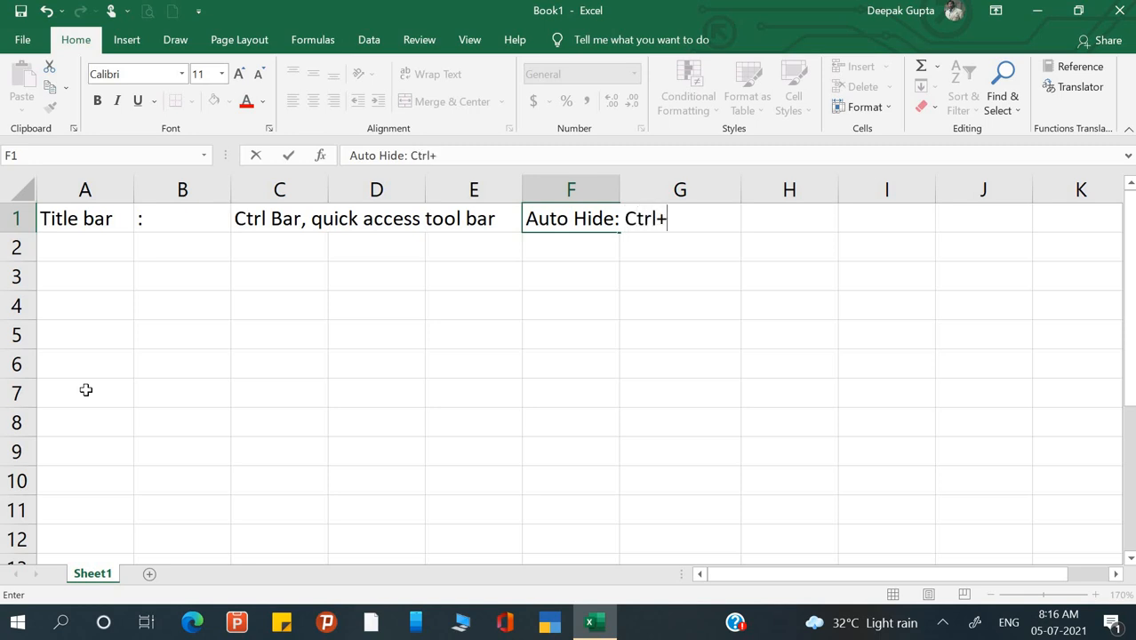
text(F)
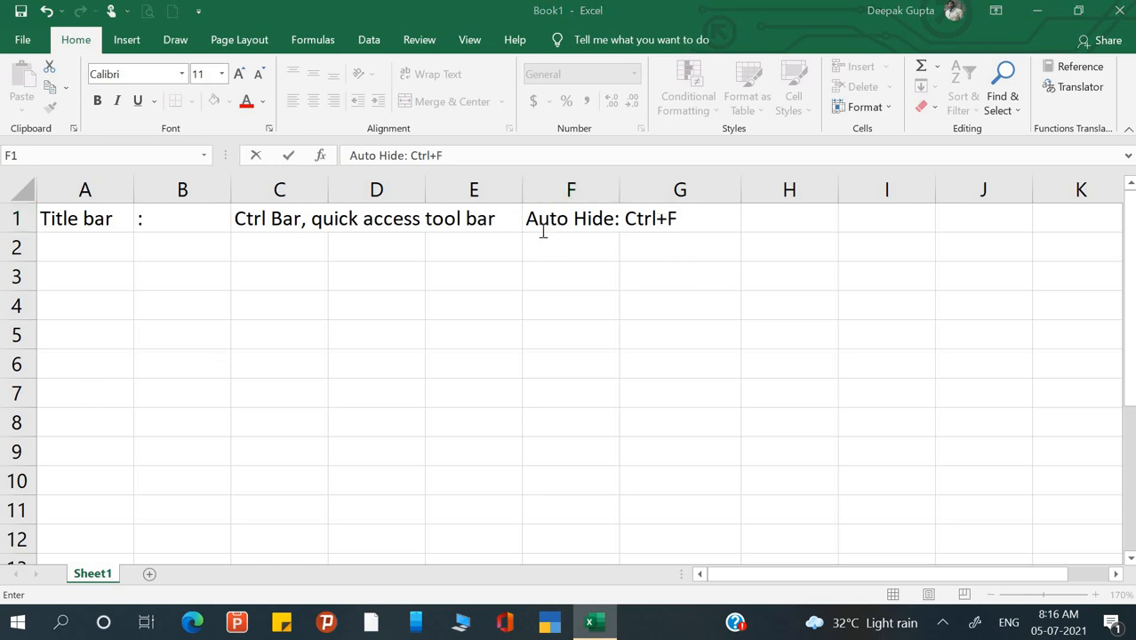
click(614, 226)
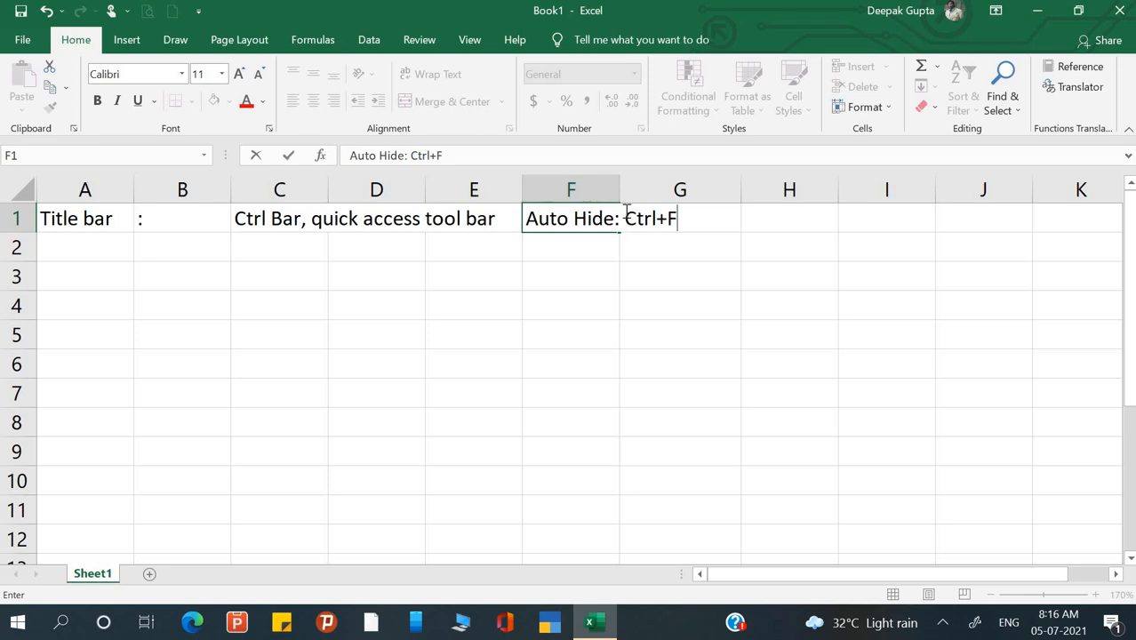
text(1)
key(Return)
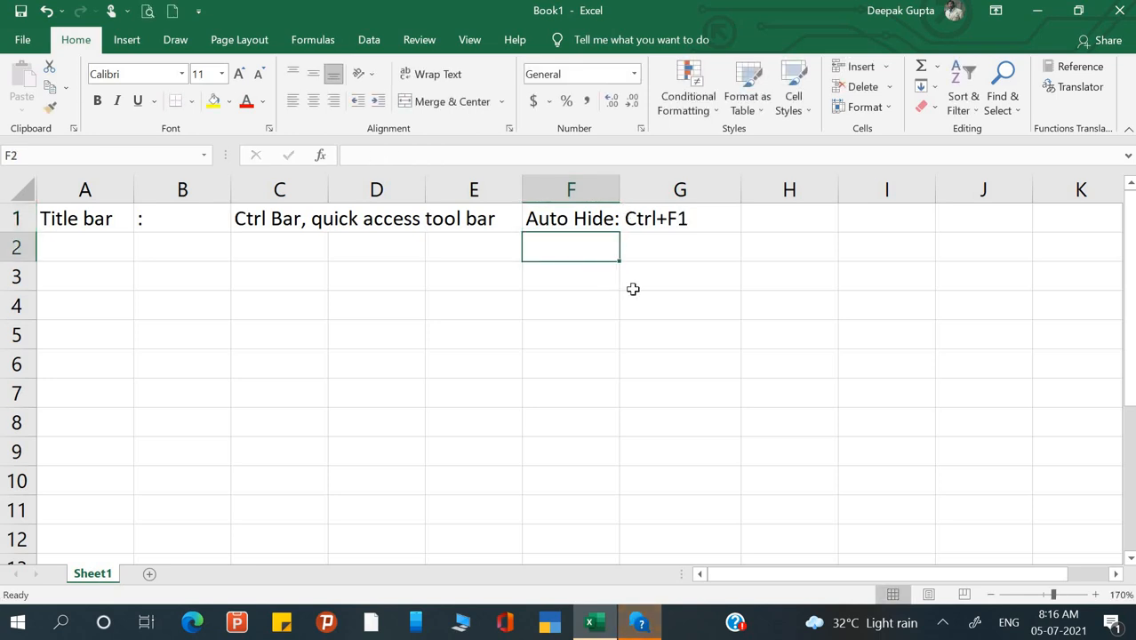
key(ctrl+F1)
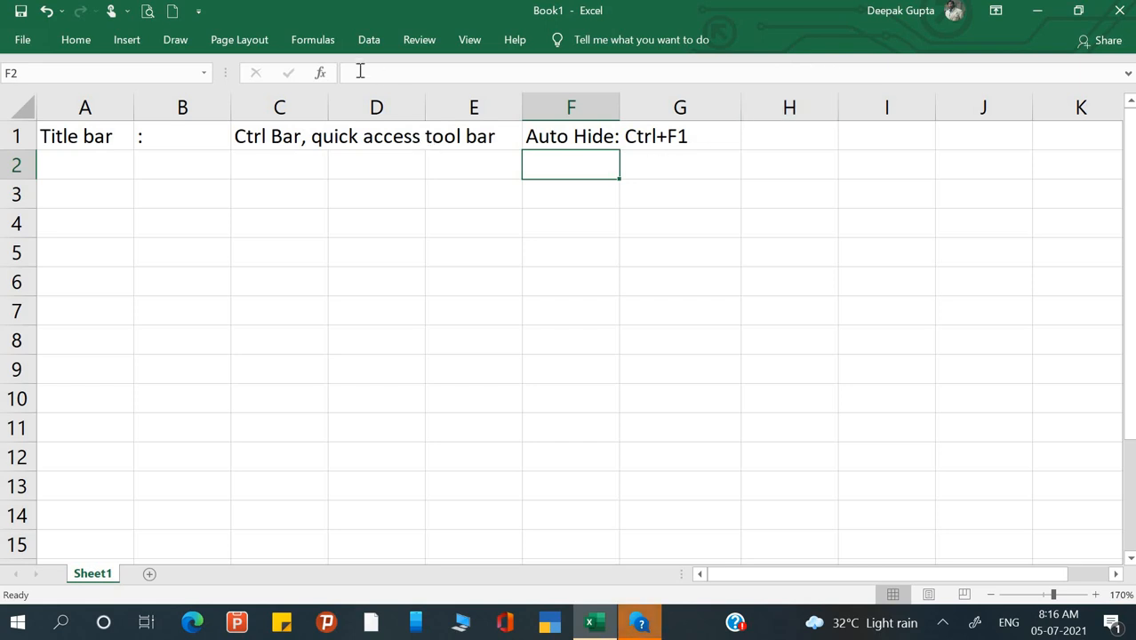
click(77, 49)
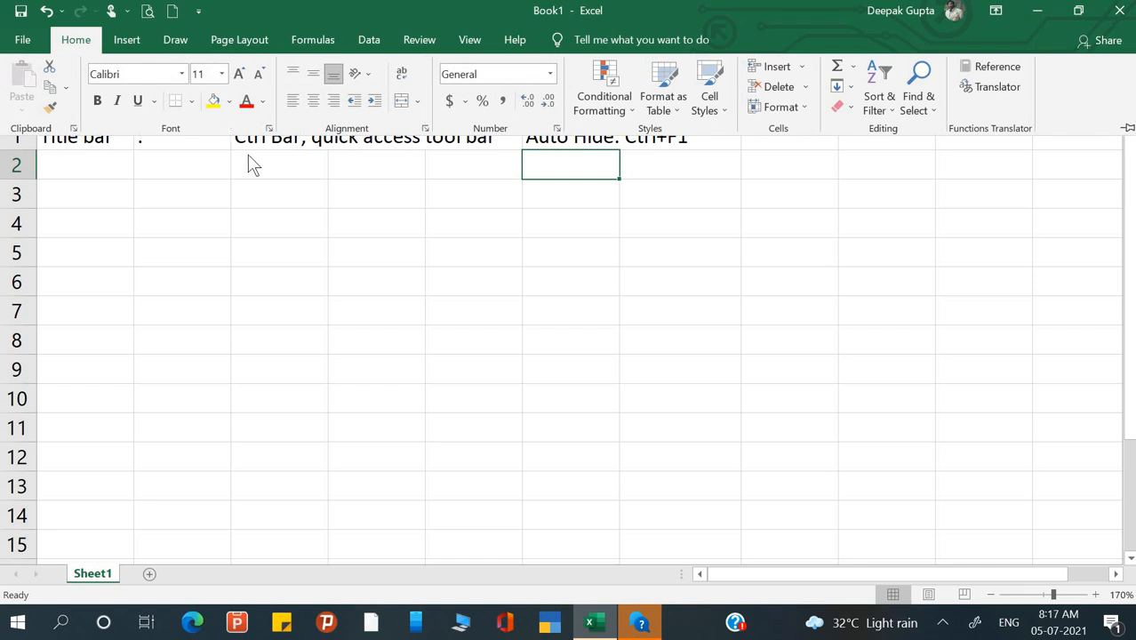
click(332, 269)
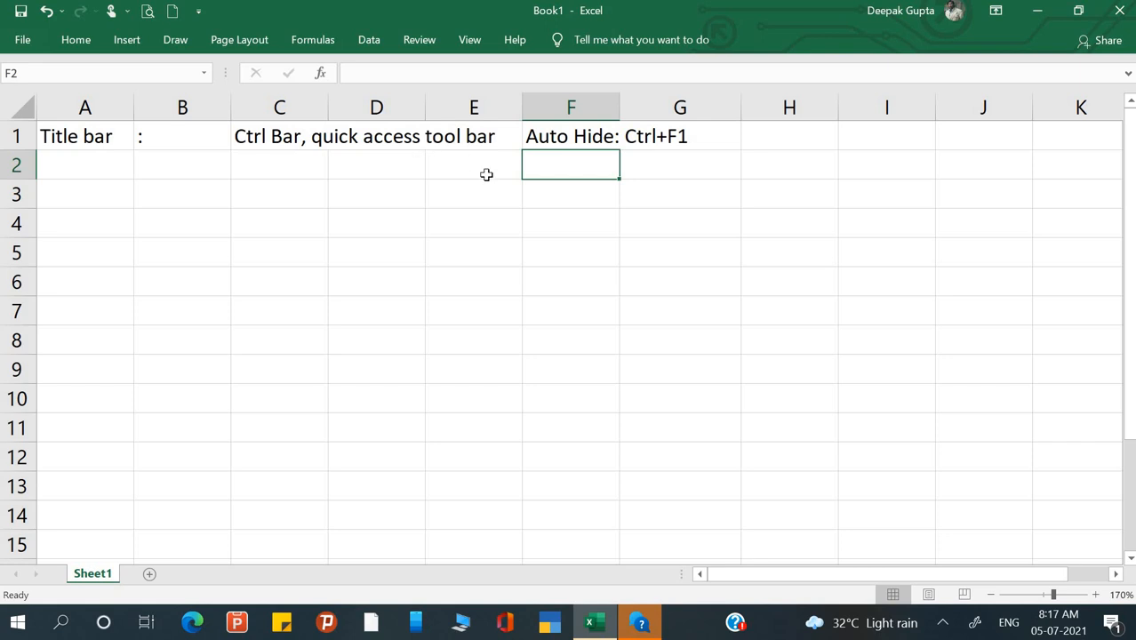
key(ctrl+F1)
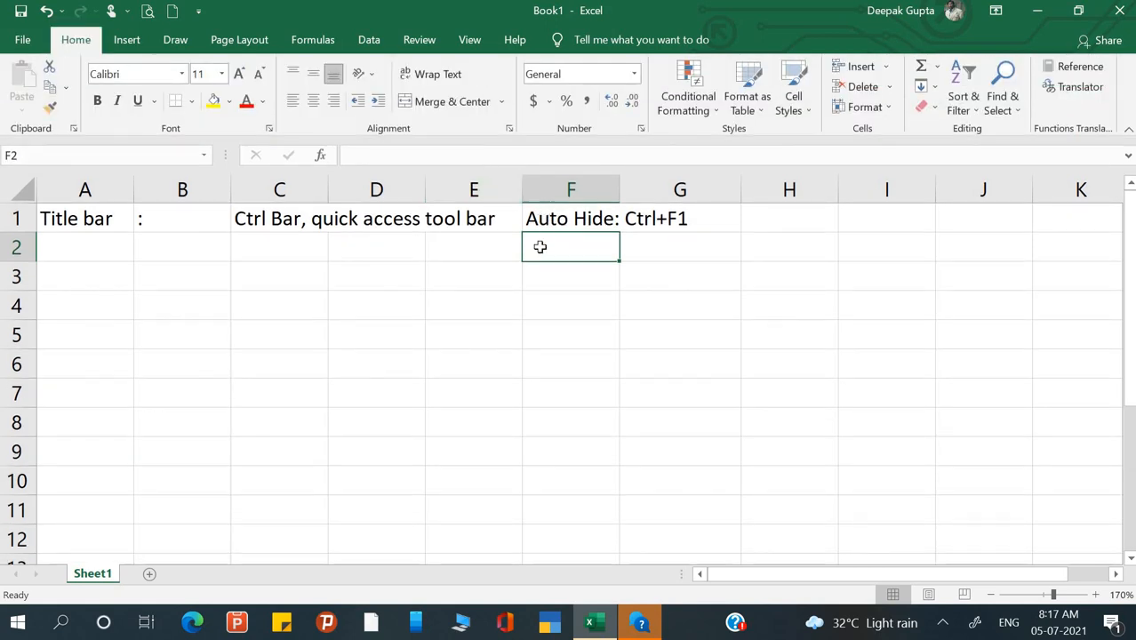
- Enter 'Tab' in A3 and a colon in B3, leaving C3 selected
click(455, 258)
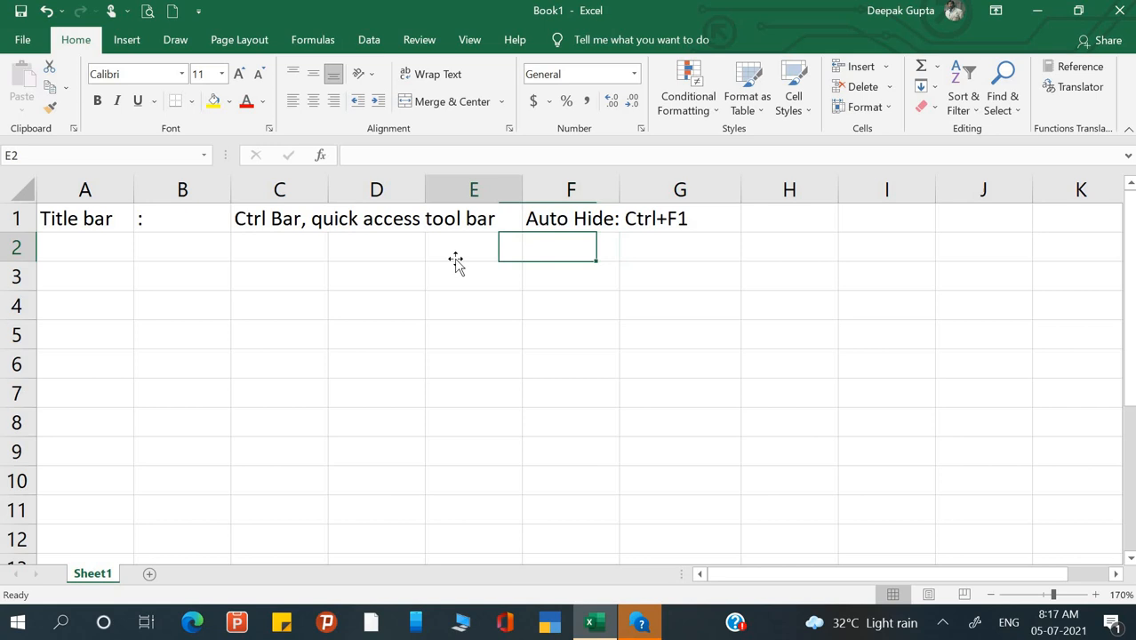
click(260, 265)
click(116, 249)
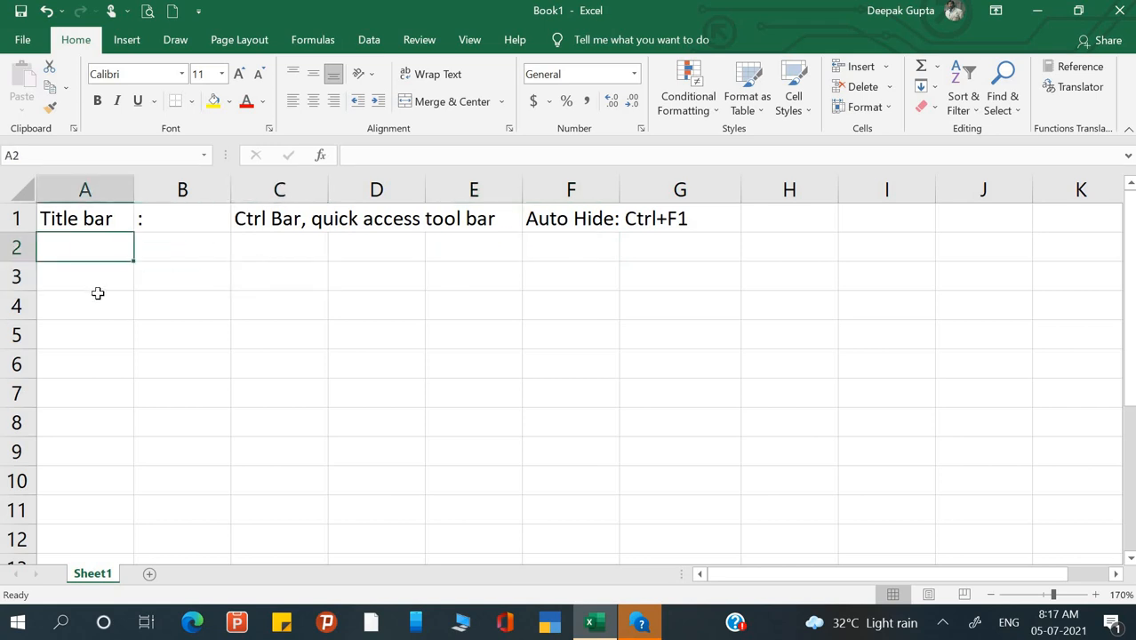
click(90, 282)
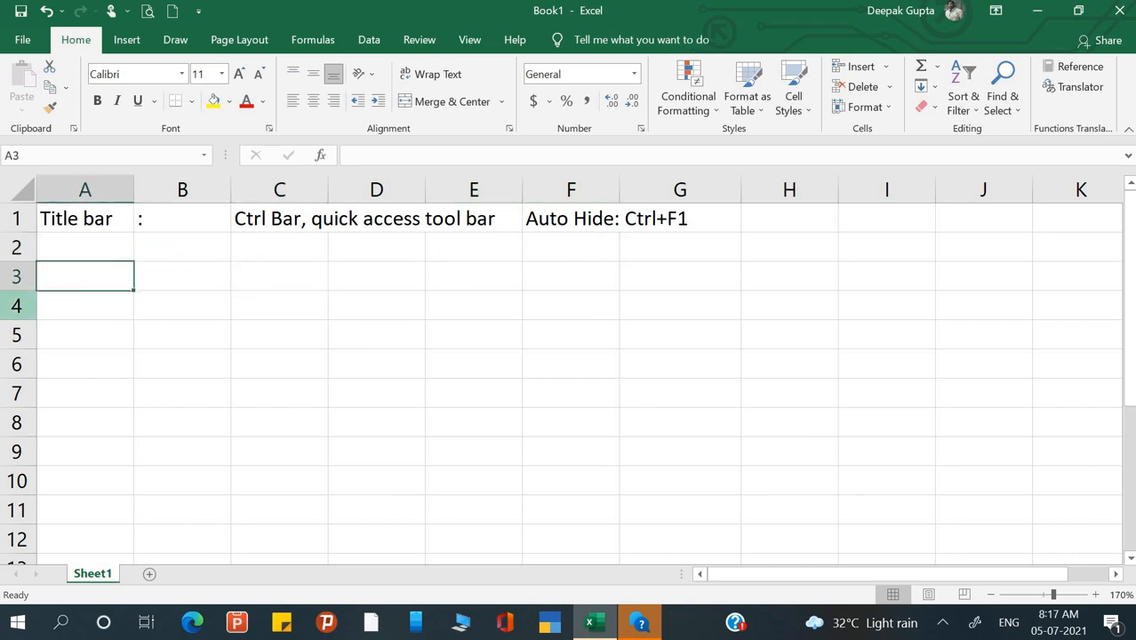
text(T)
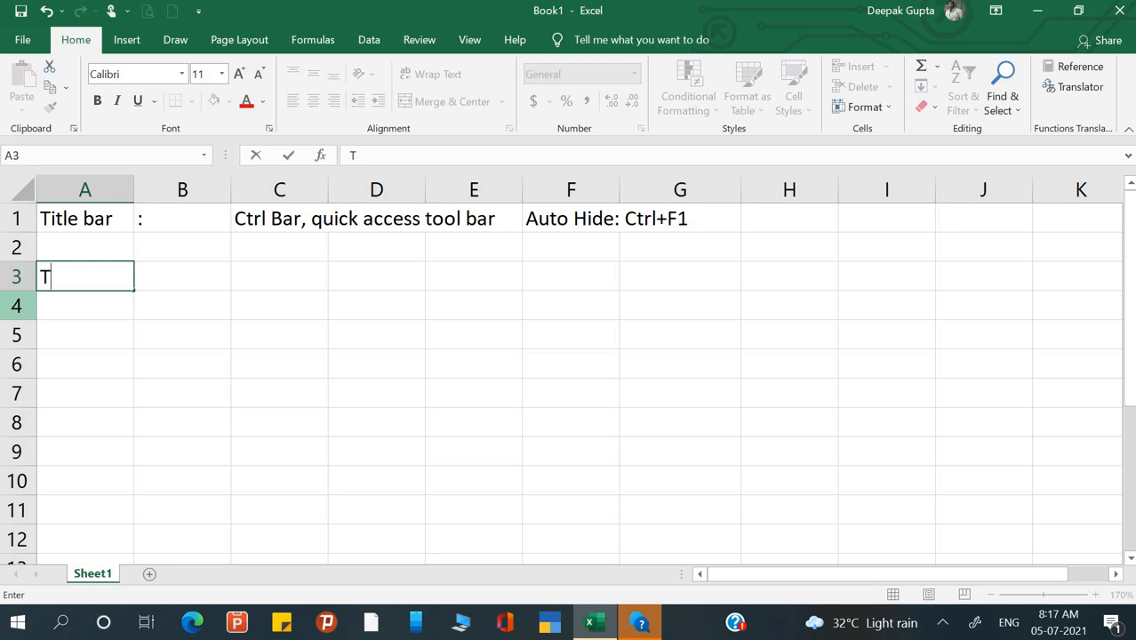
text(ab)
key(Tab)
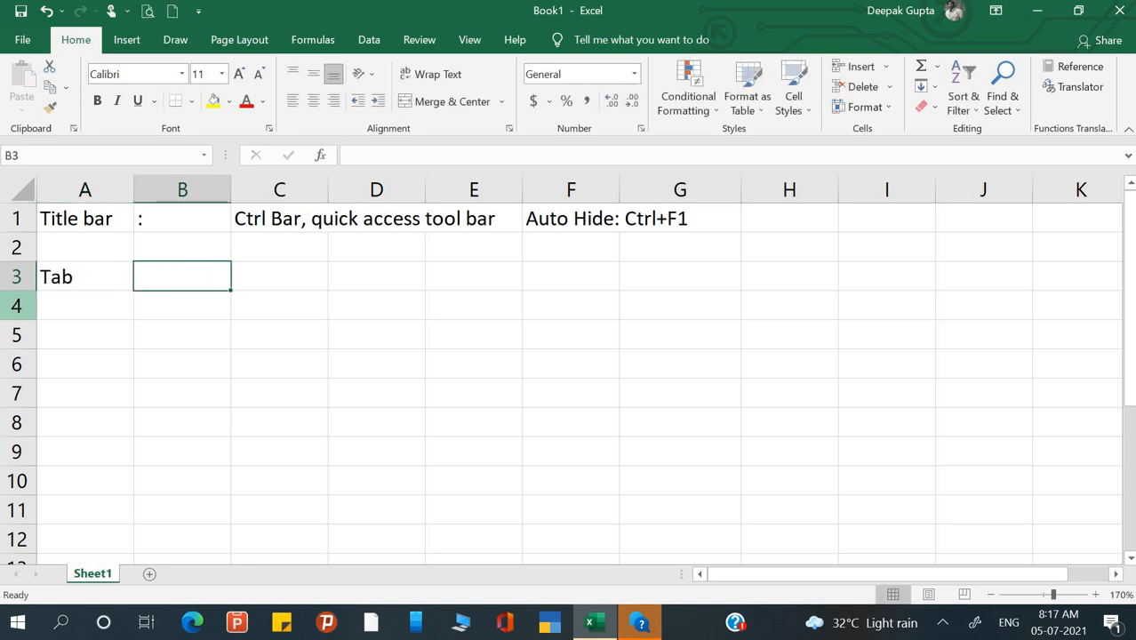
text(:)
key(Return)
key(Up)
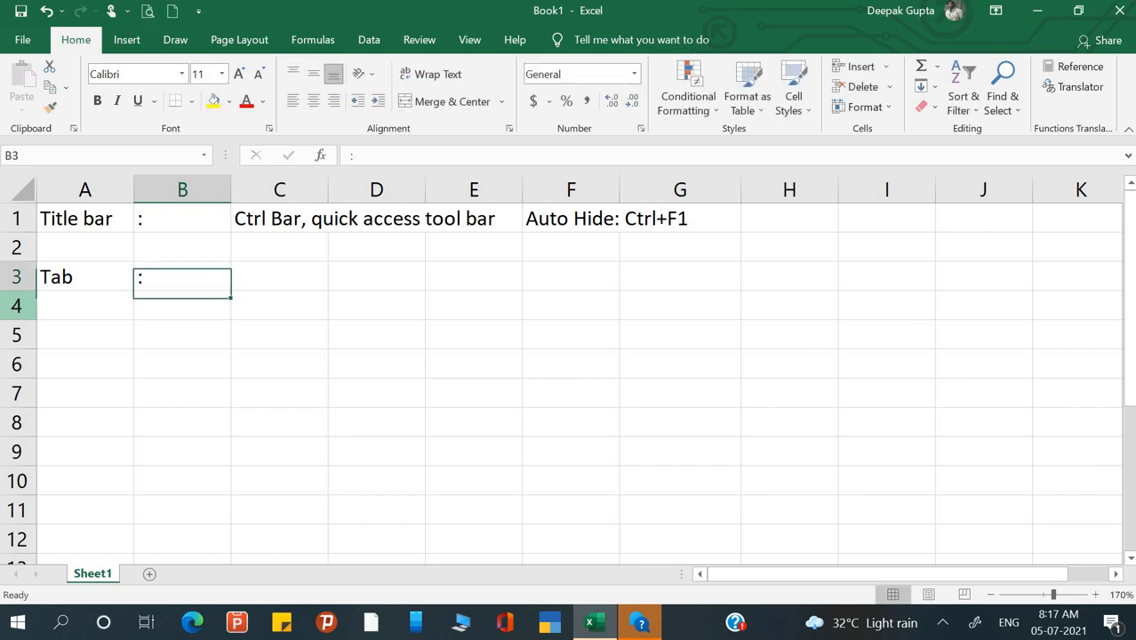
key(Right)
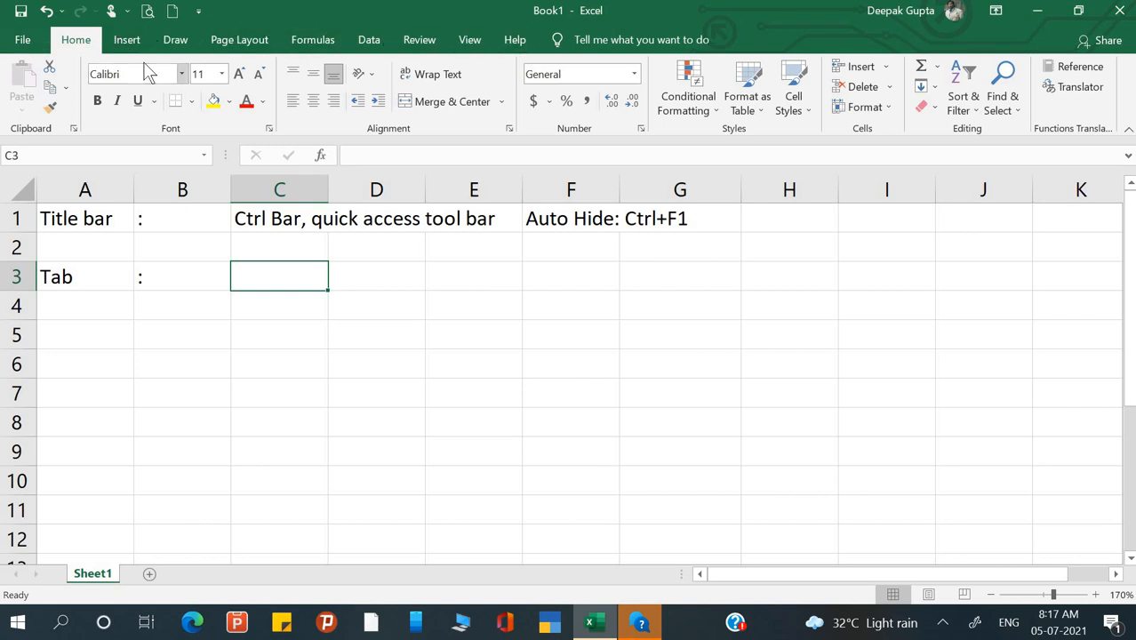
- Glance at the File backstage, Insert and Draw tabs, ending on Page Layout
click(21, 45)
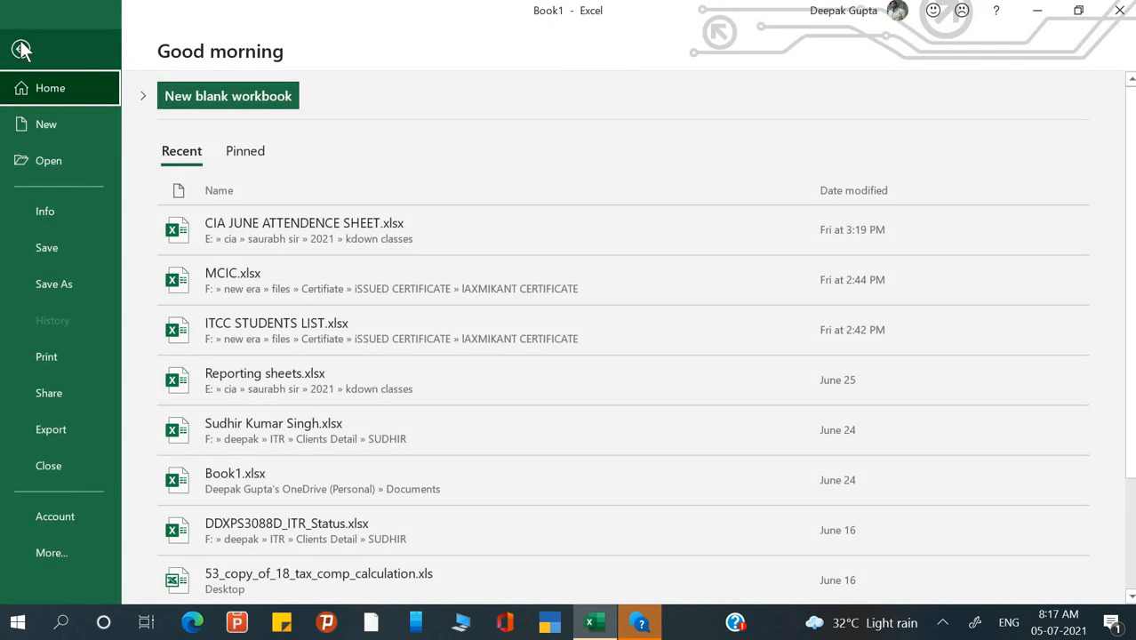
click(21, 50)
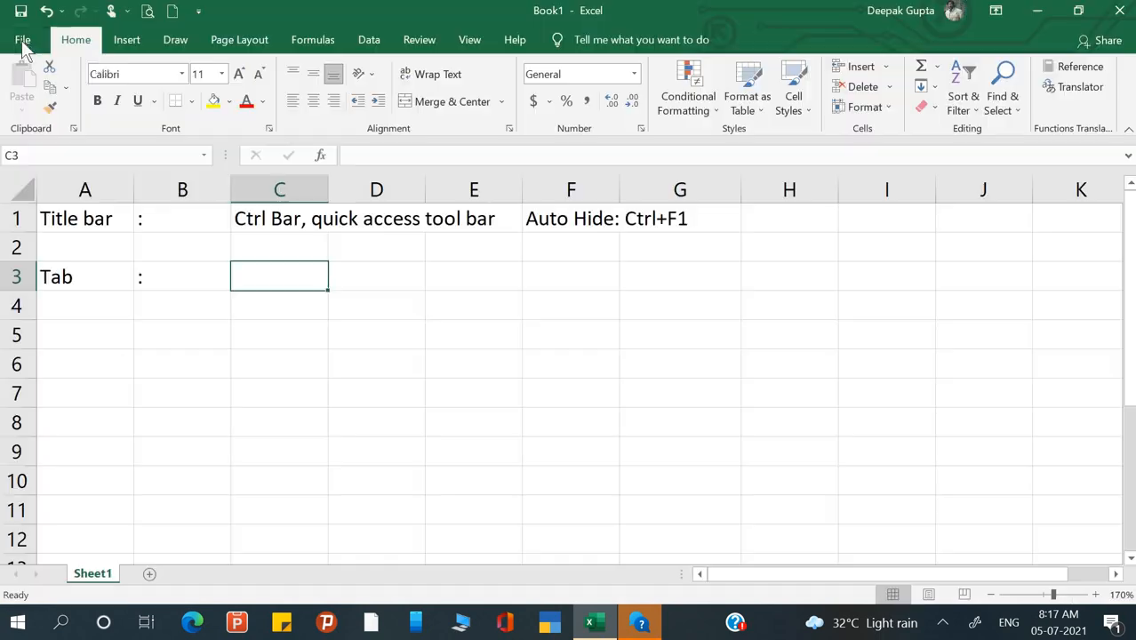
click(129, 45)
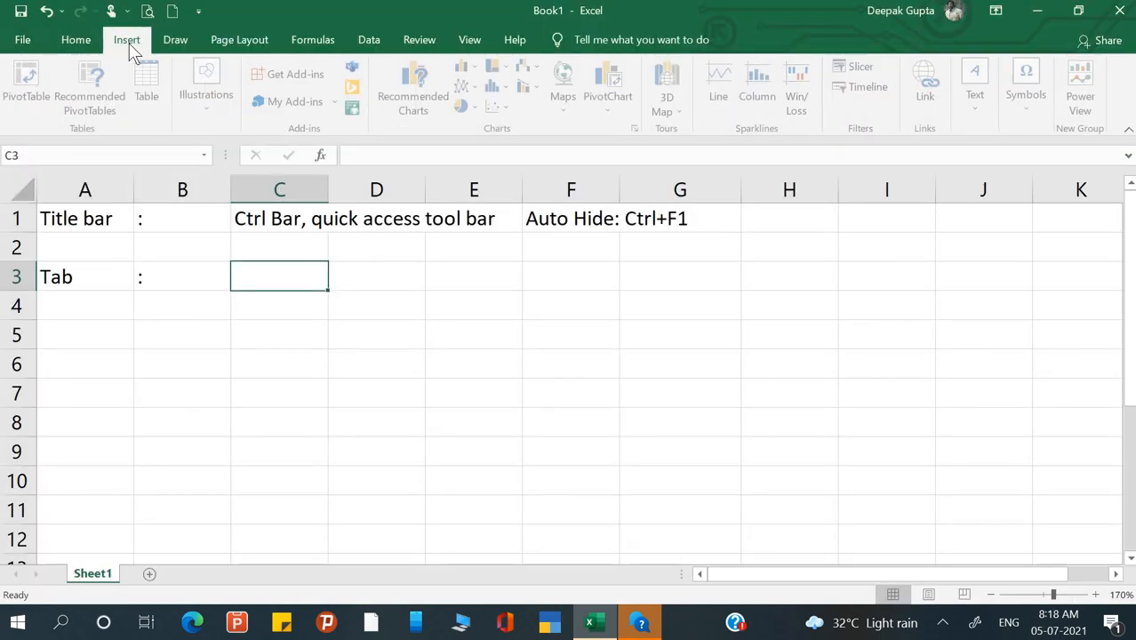
click(176, 40)
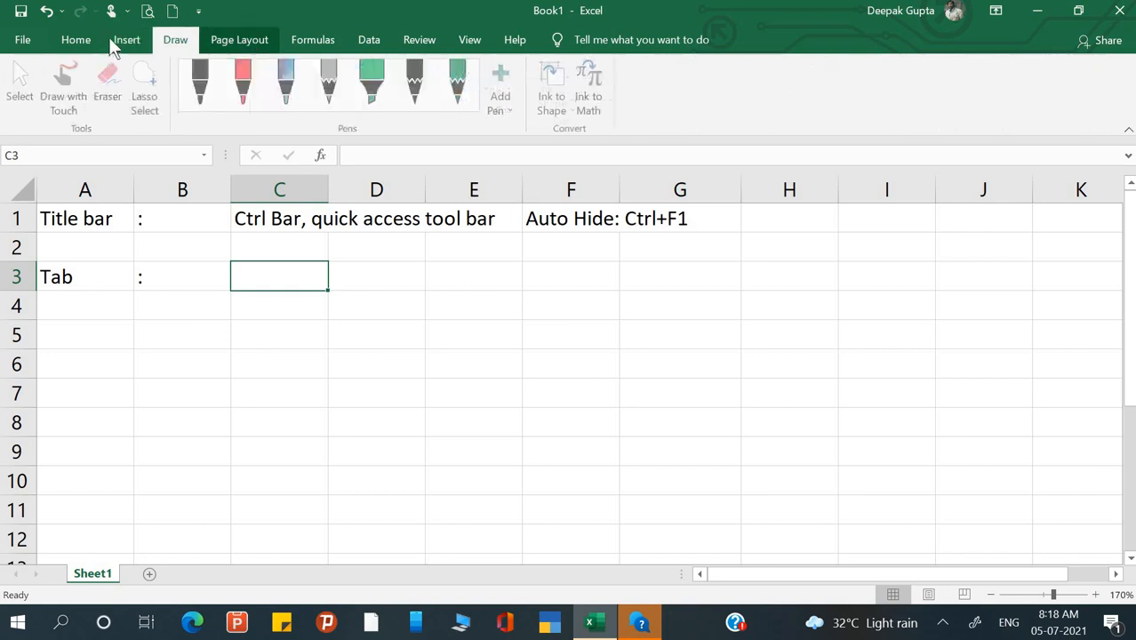
click(239, 40)
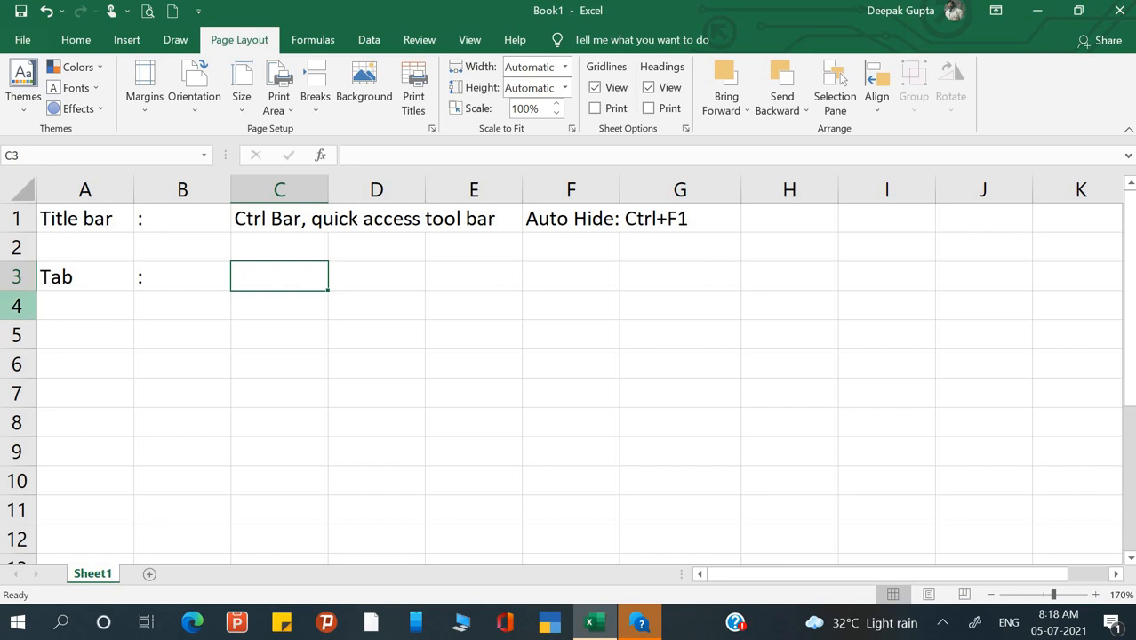
- Type 'File Menu' into C3, then move the selection to D3
text(File )
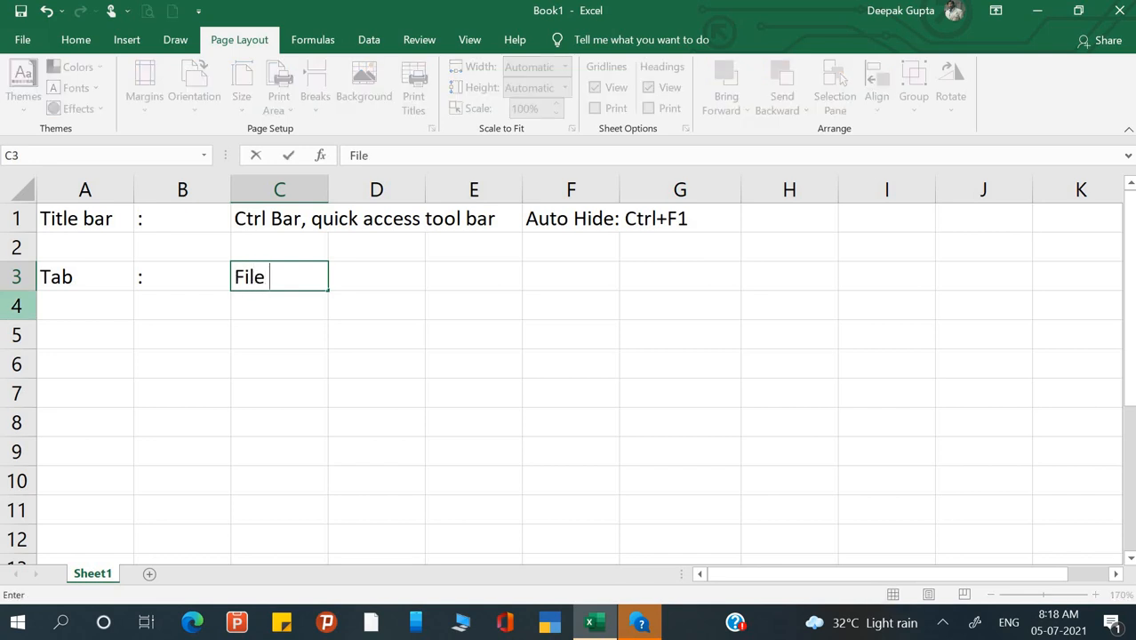
text(Menu)
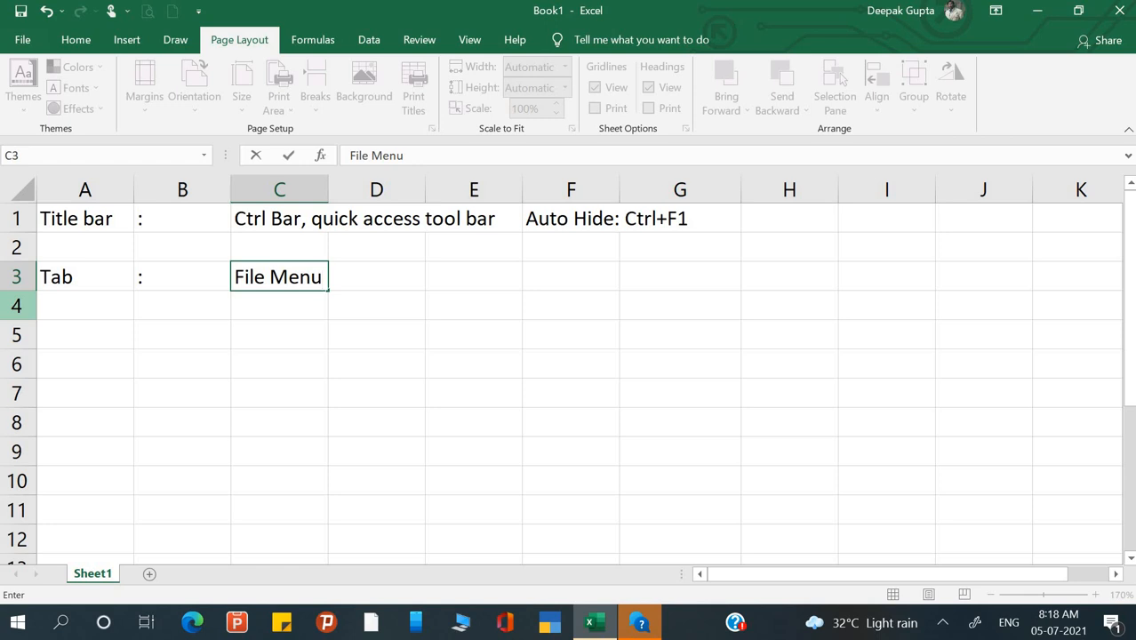
key(Return)
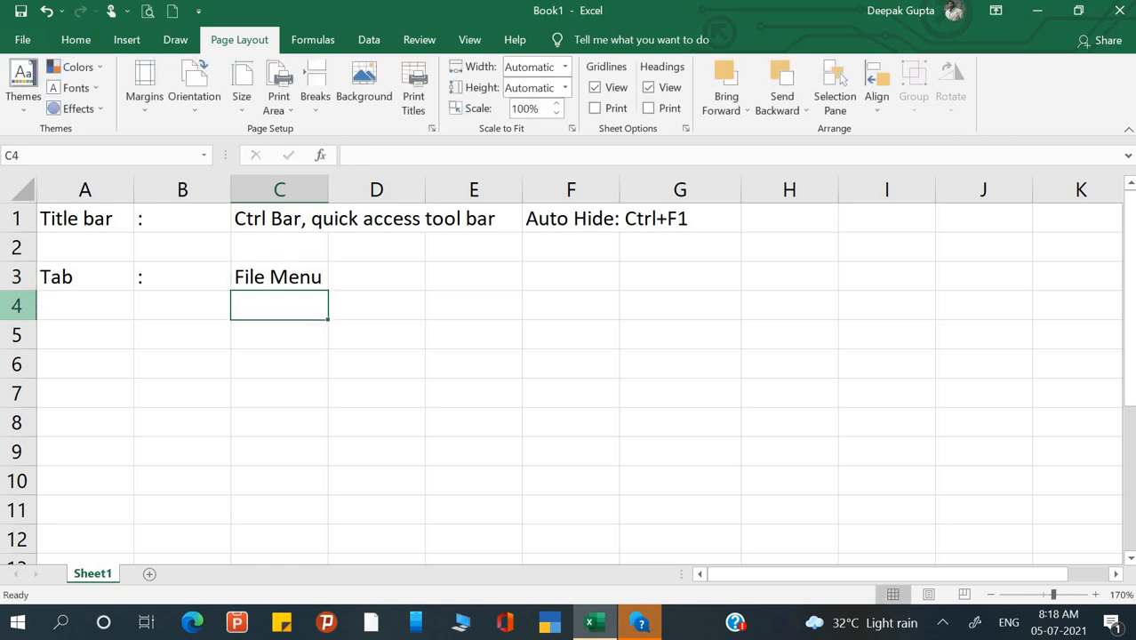
key(Up)
key(Right)
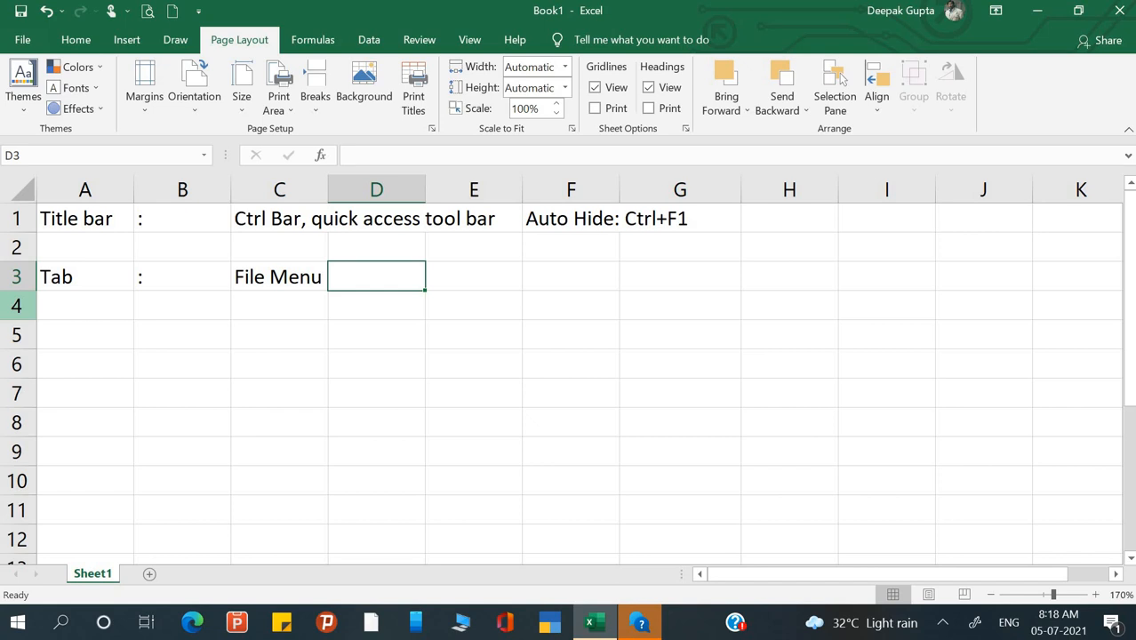
click(24, 47)
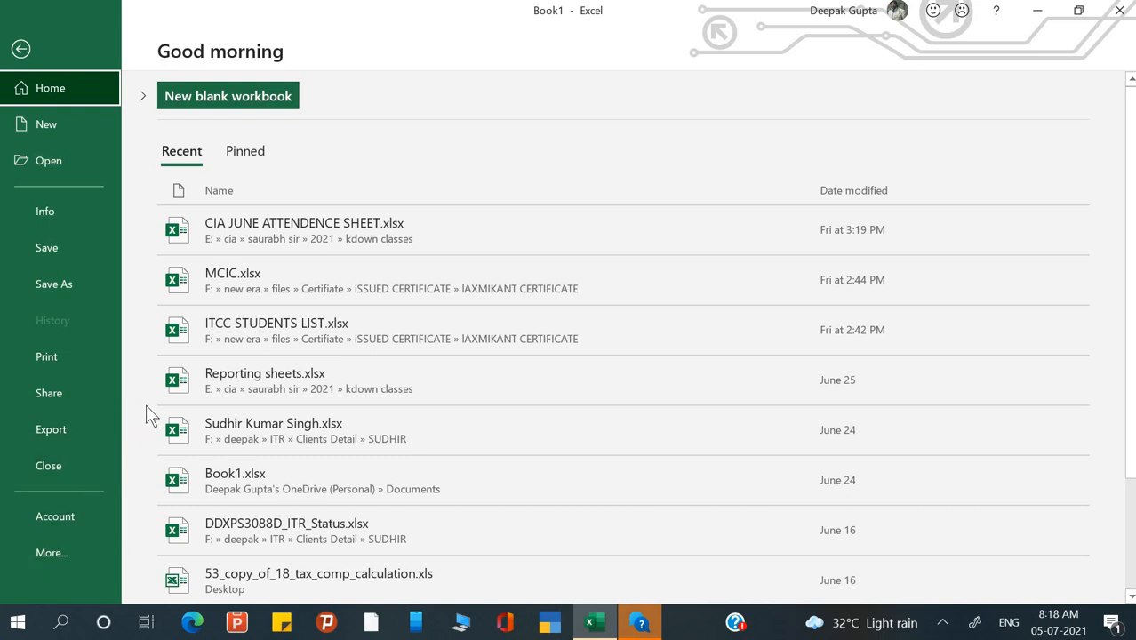
key(Escape)
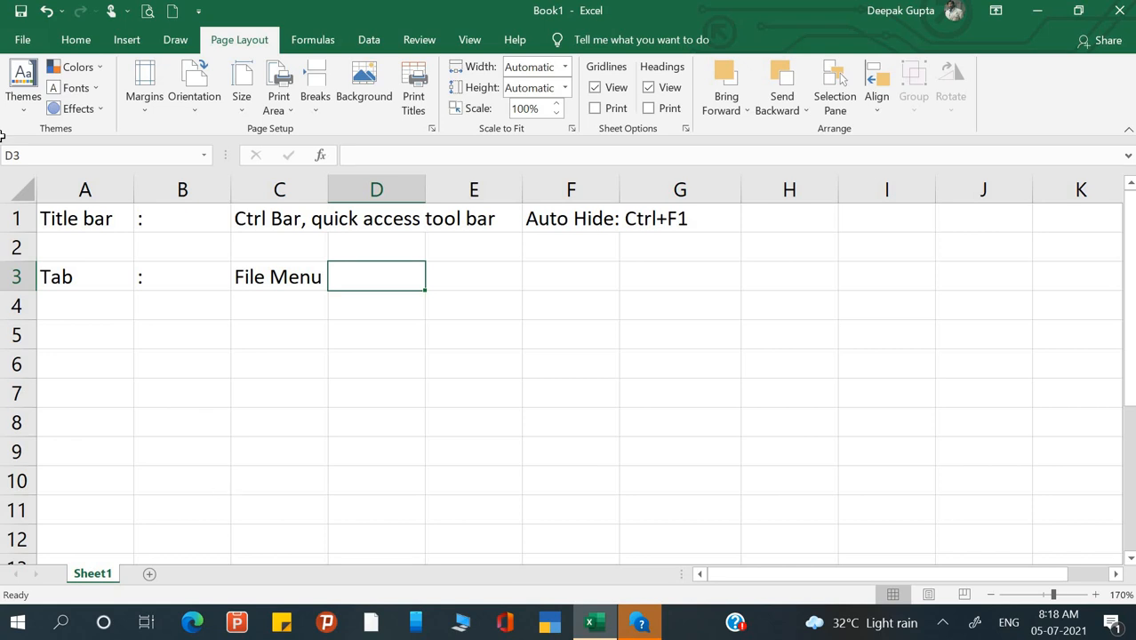
click(84, 44)
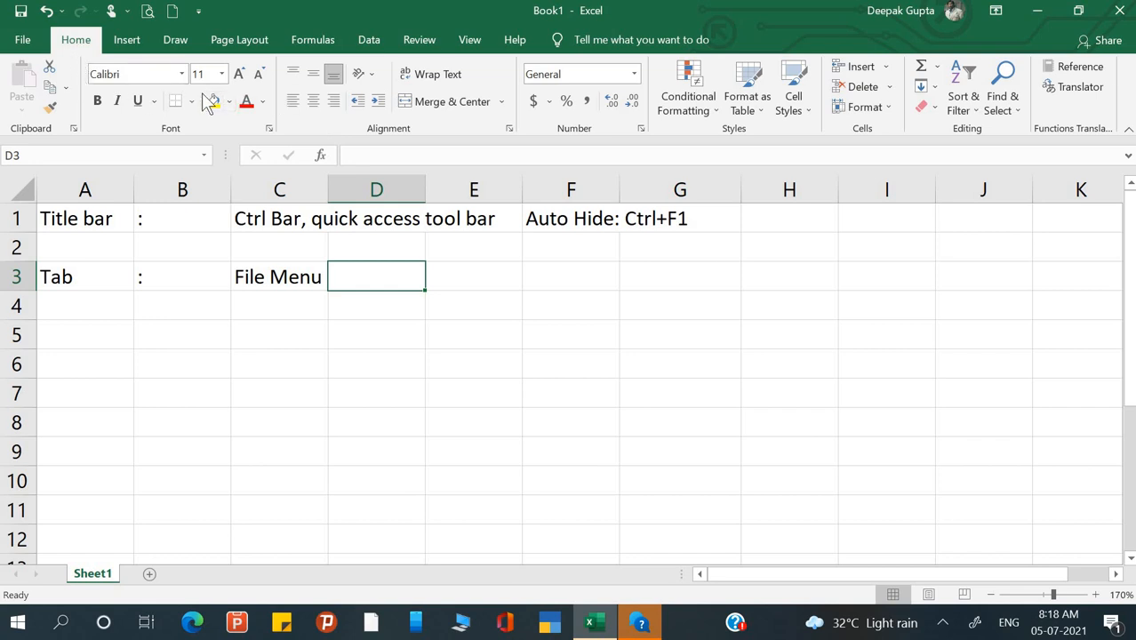
click(133, 42)
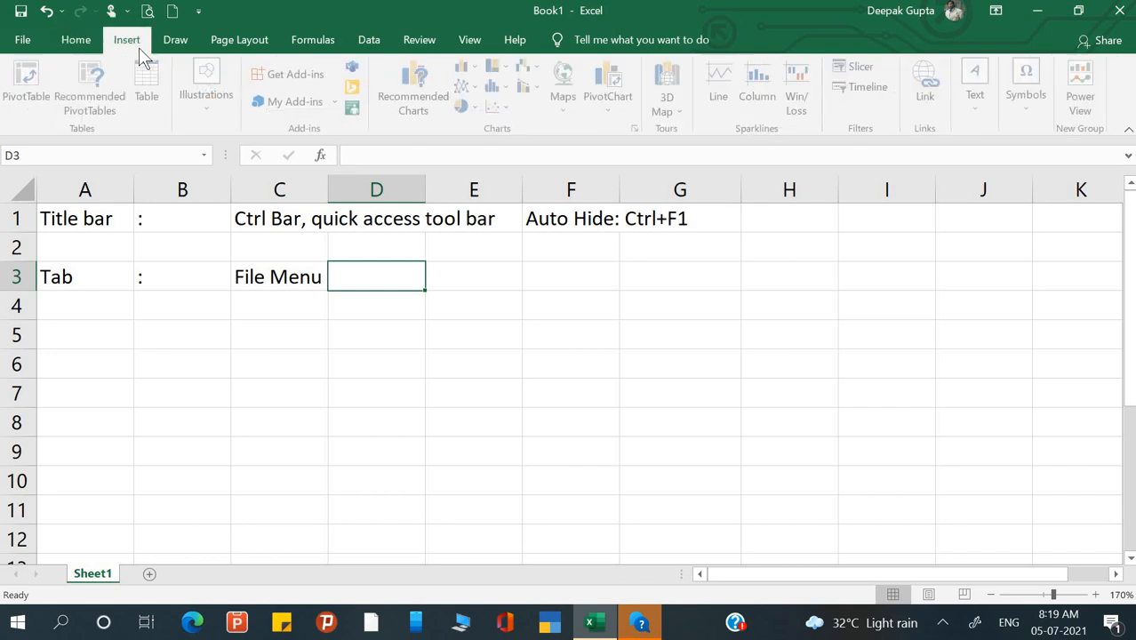
click(178, 44)
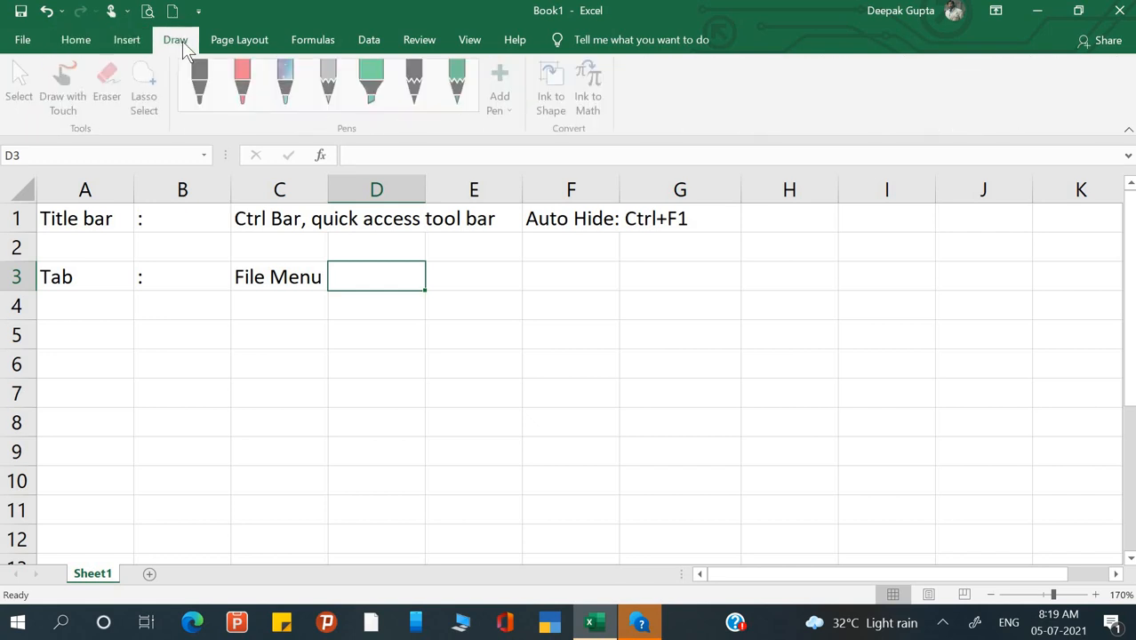
click(229, 45)
click(302, 43)
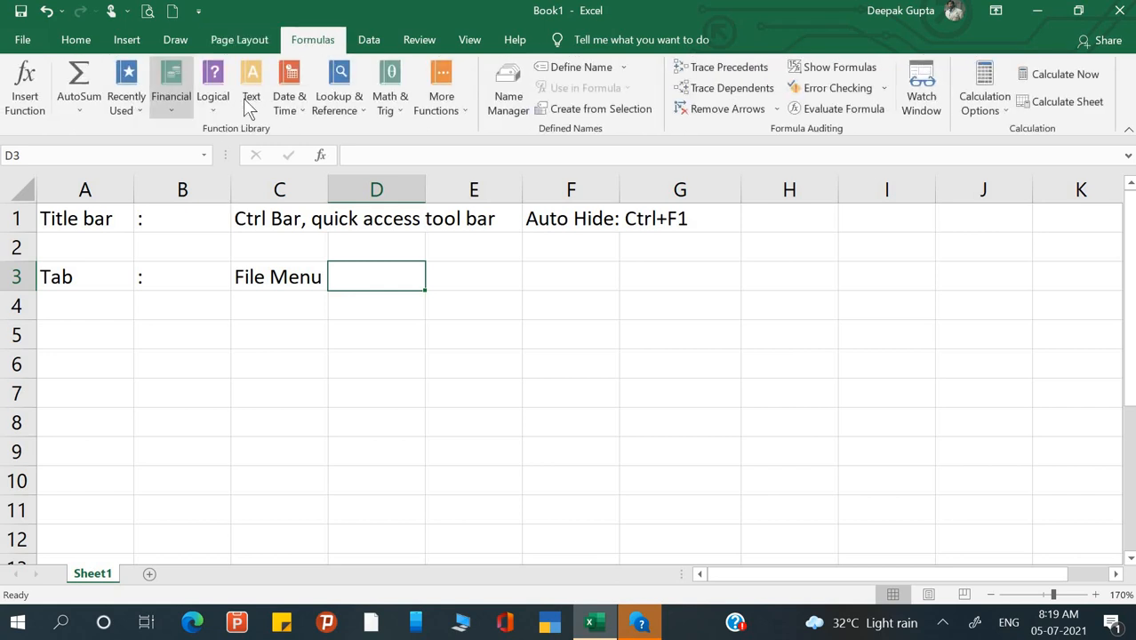
click(75, 47)
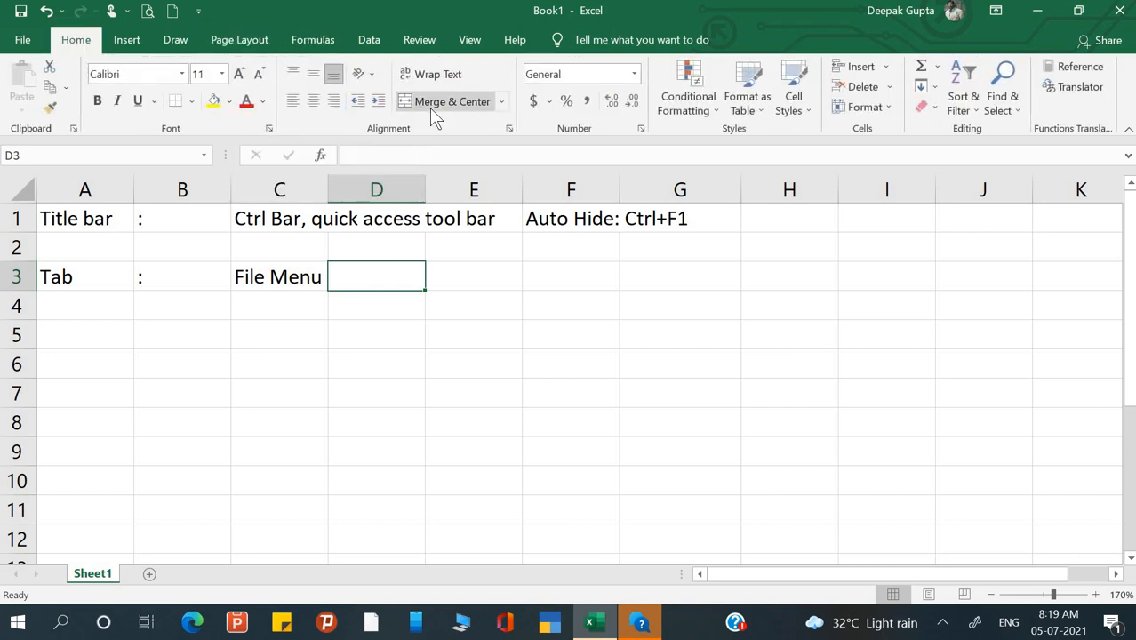
click(124, 41)
click(176, 38)
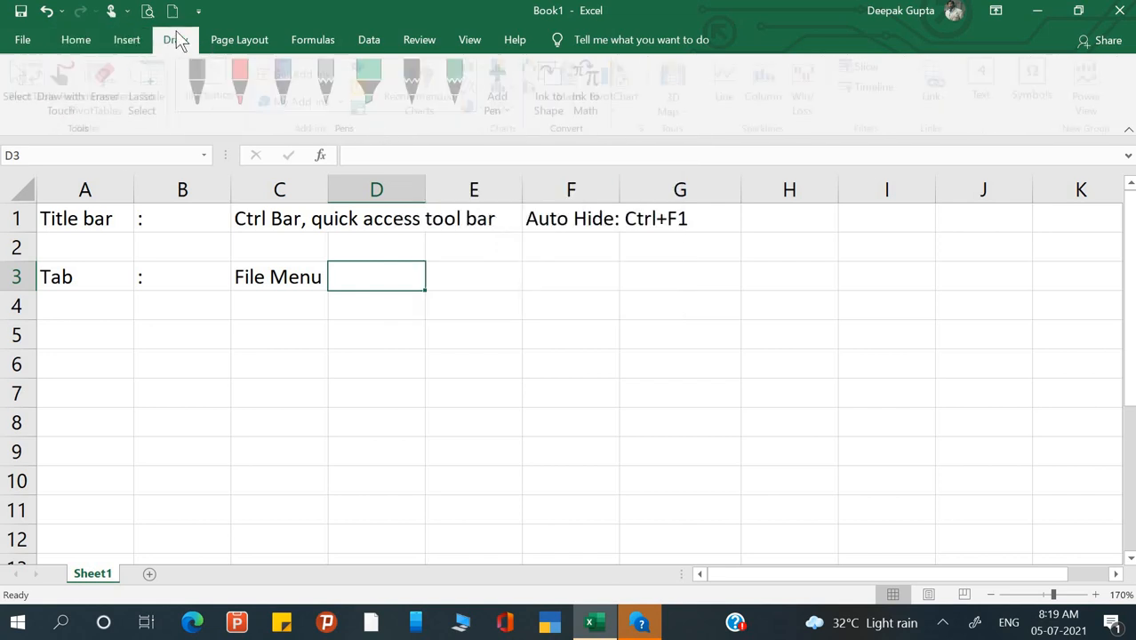
click(240, 41)
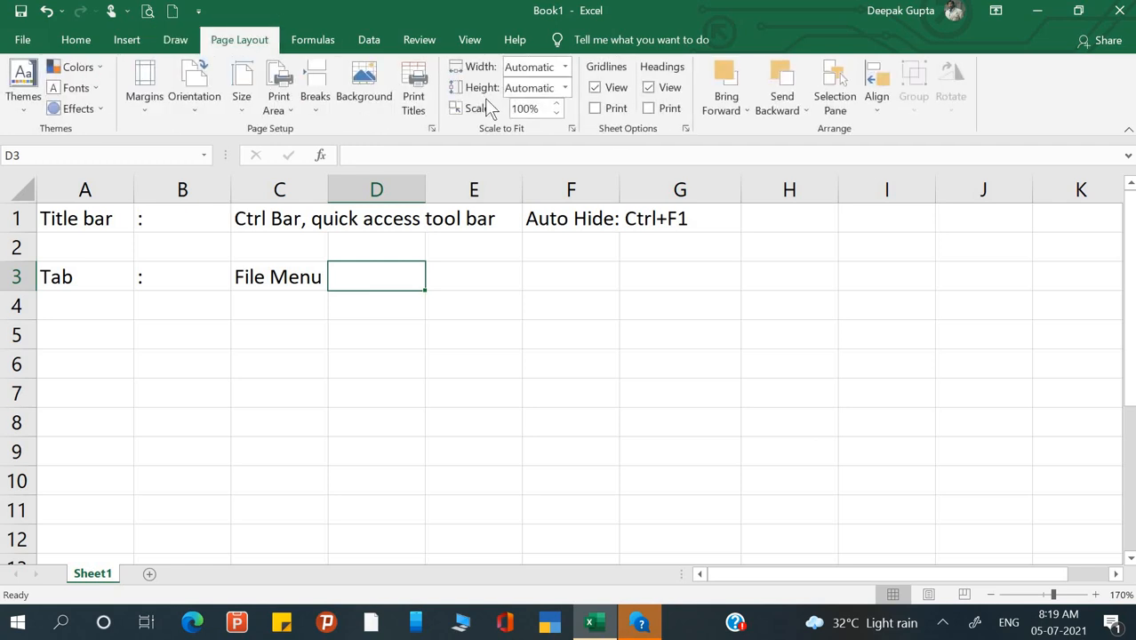
click(316, 41)
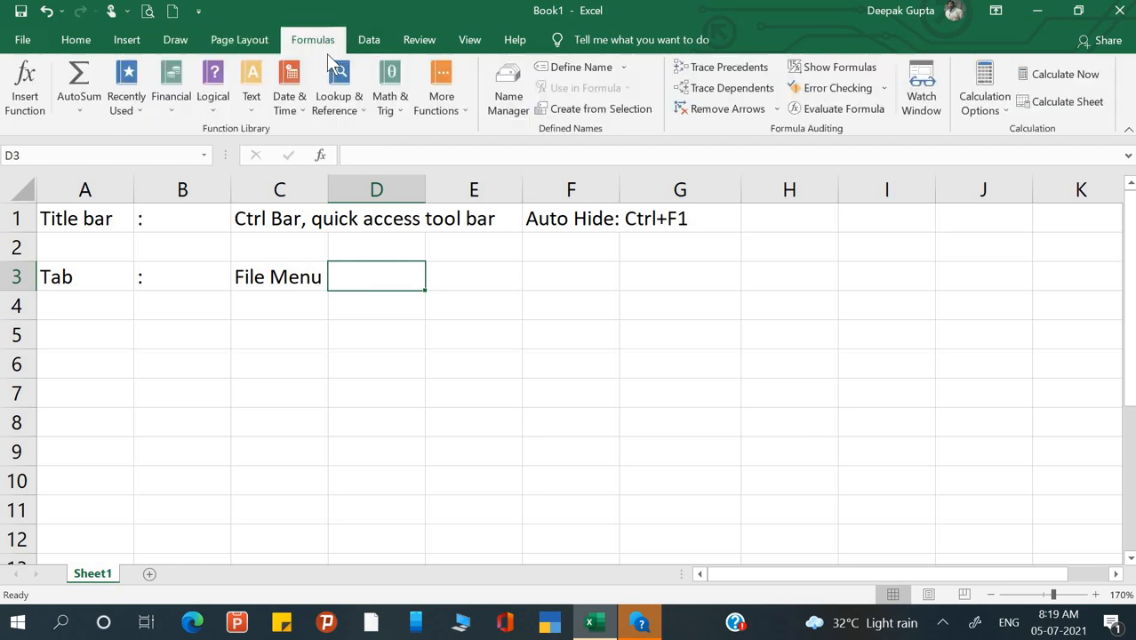
click(371, 42)
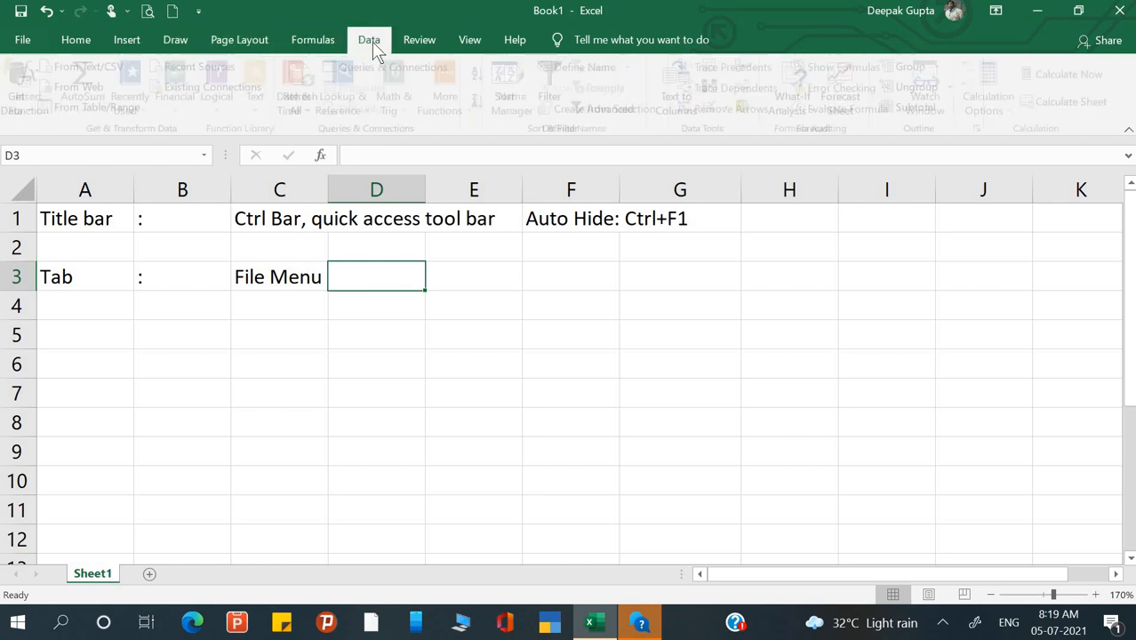
click(435, 42)
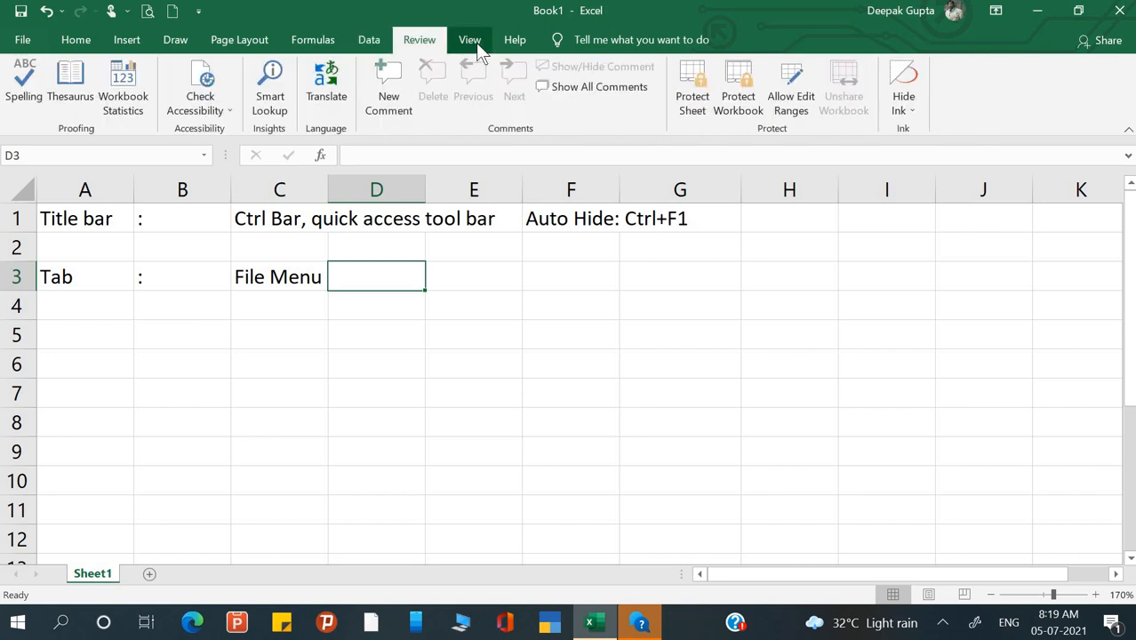
click(475, 44)
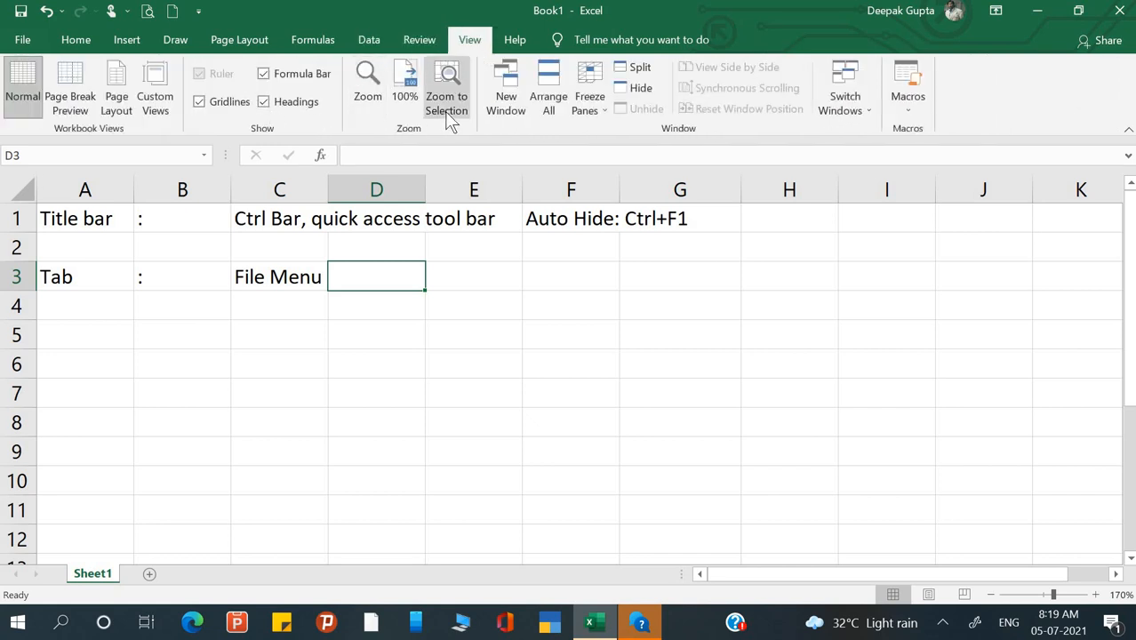
click(322, 46)
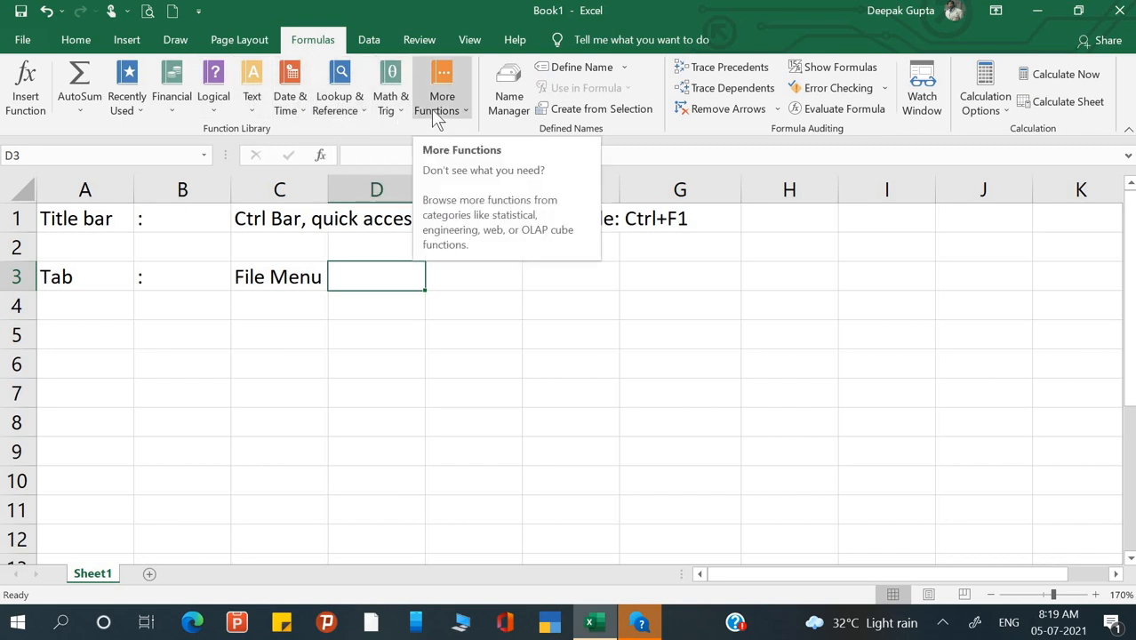
- Reselect D3 after browsing nearby cells, then show the Insert tab's Illustrations options
click(157, 336)
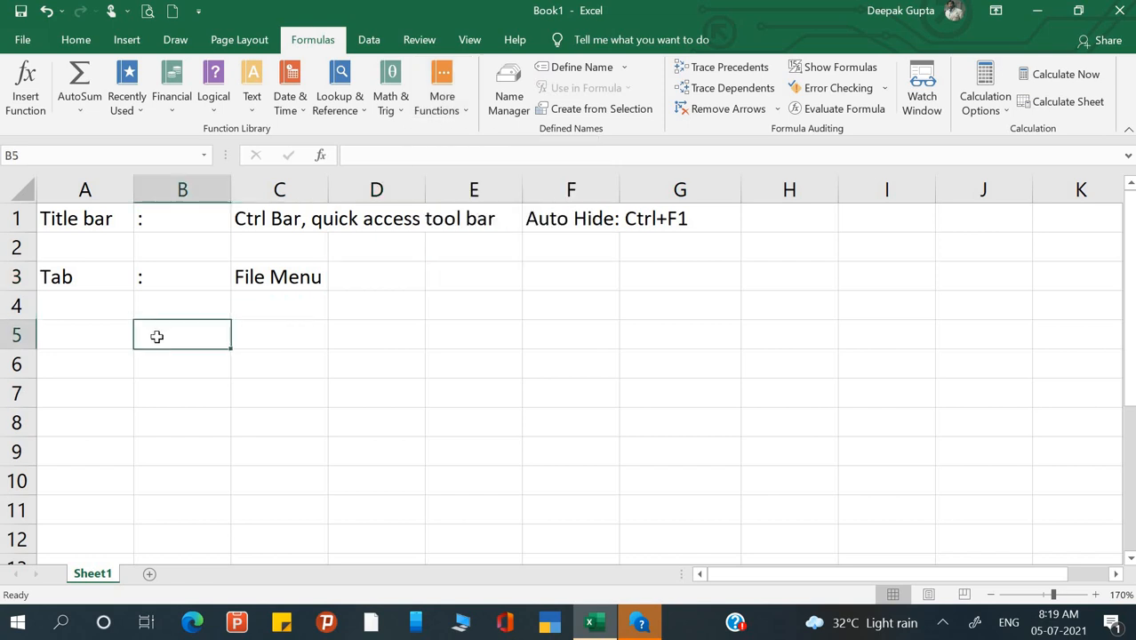
click(264, 300)
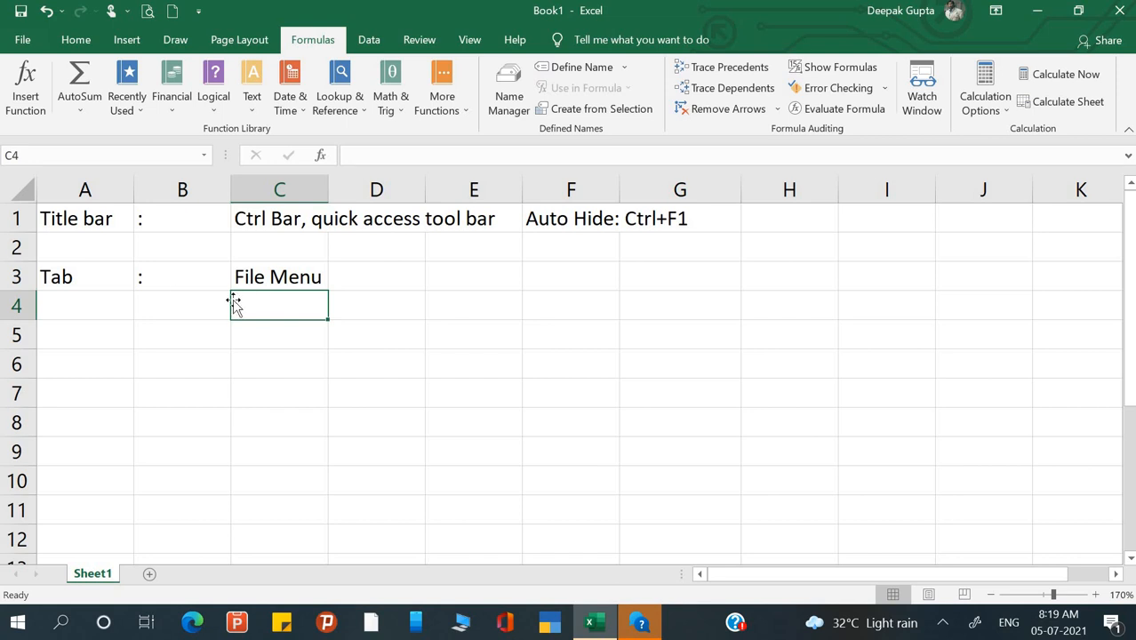
click(179, 297)
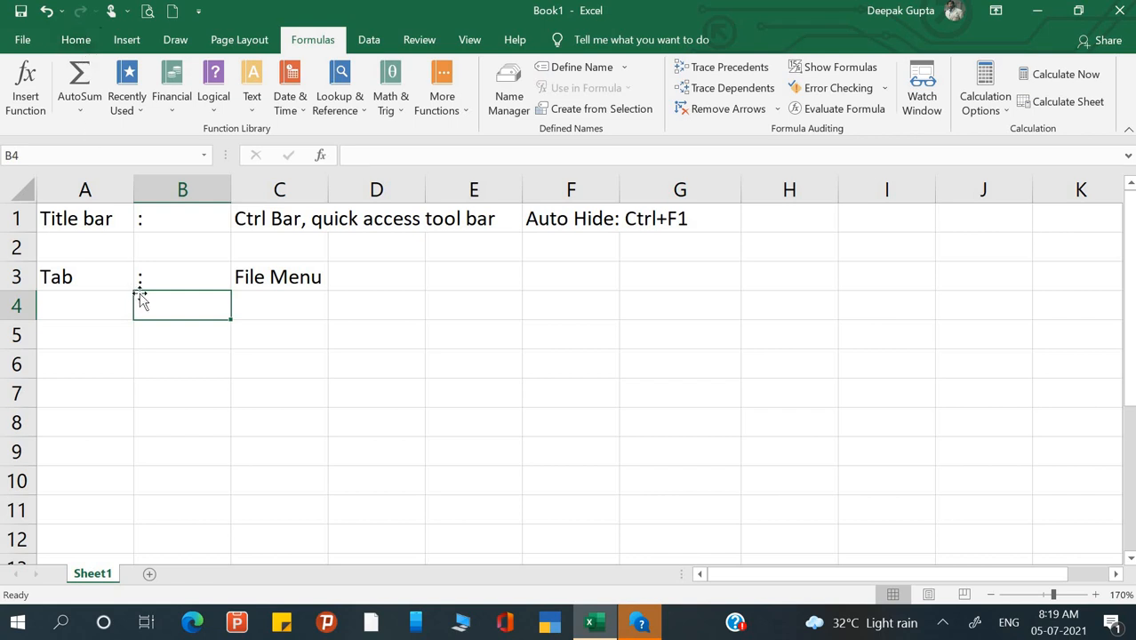
click(299, 296)
click(372, 275)
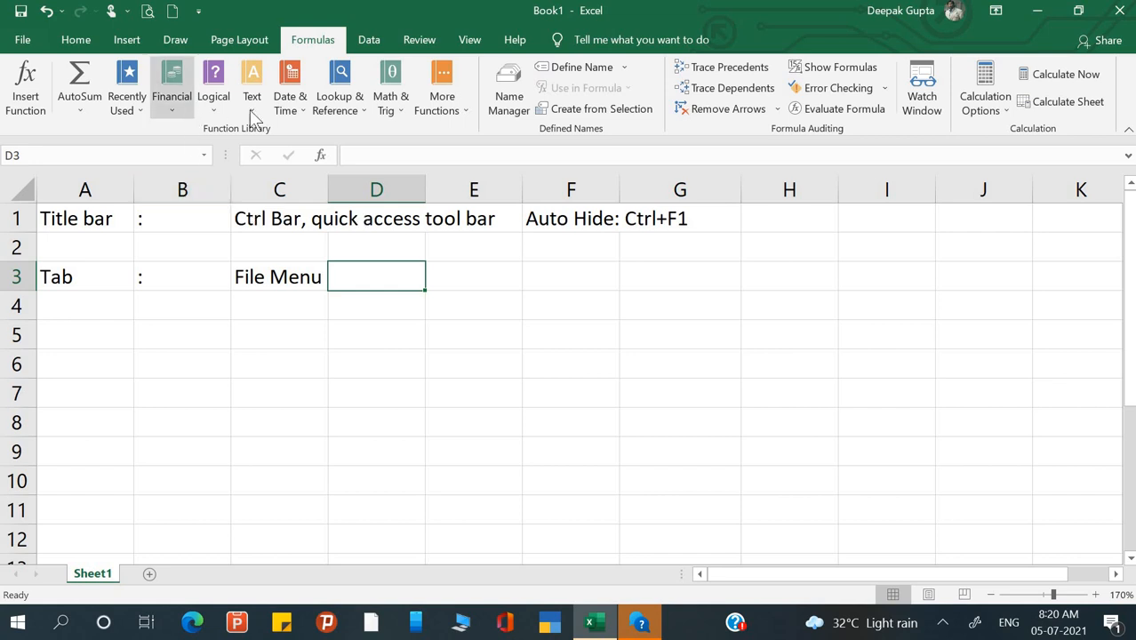
click(261, 334)
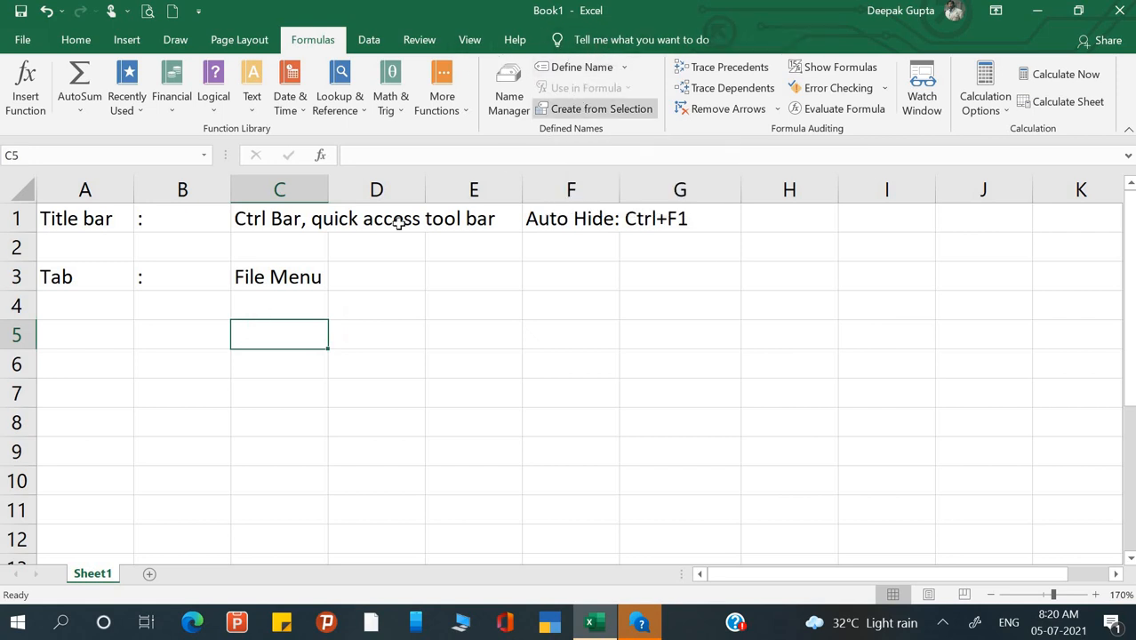
click(400, 295)
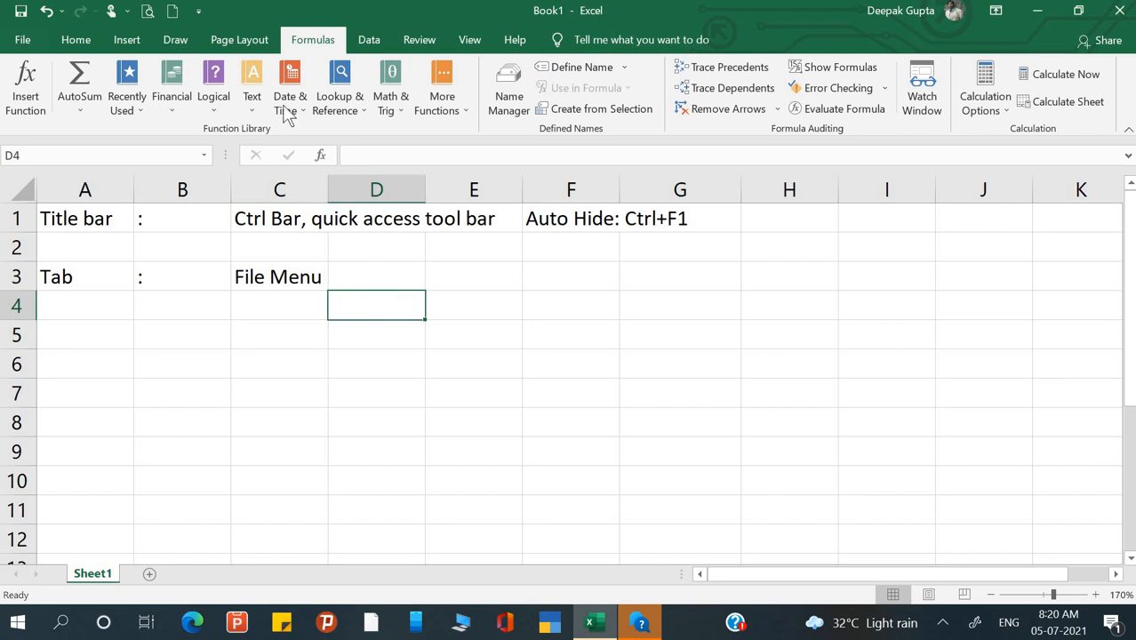
click(394, 285)
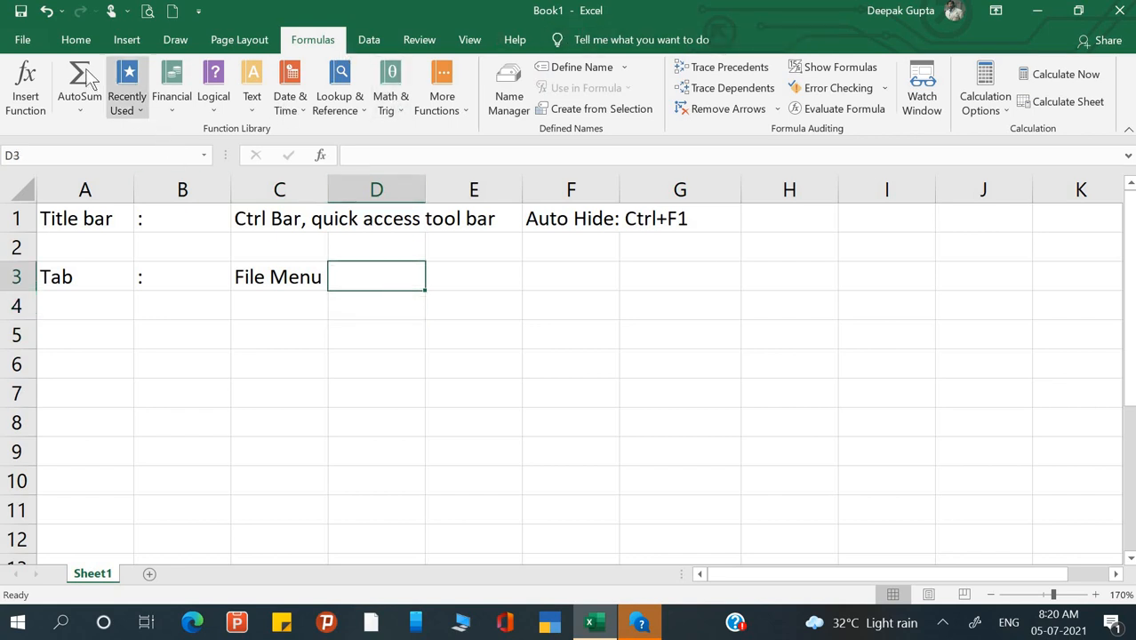
click(123, 42)
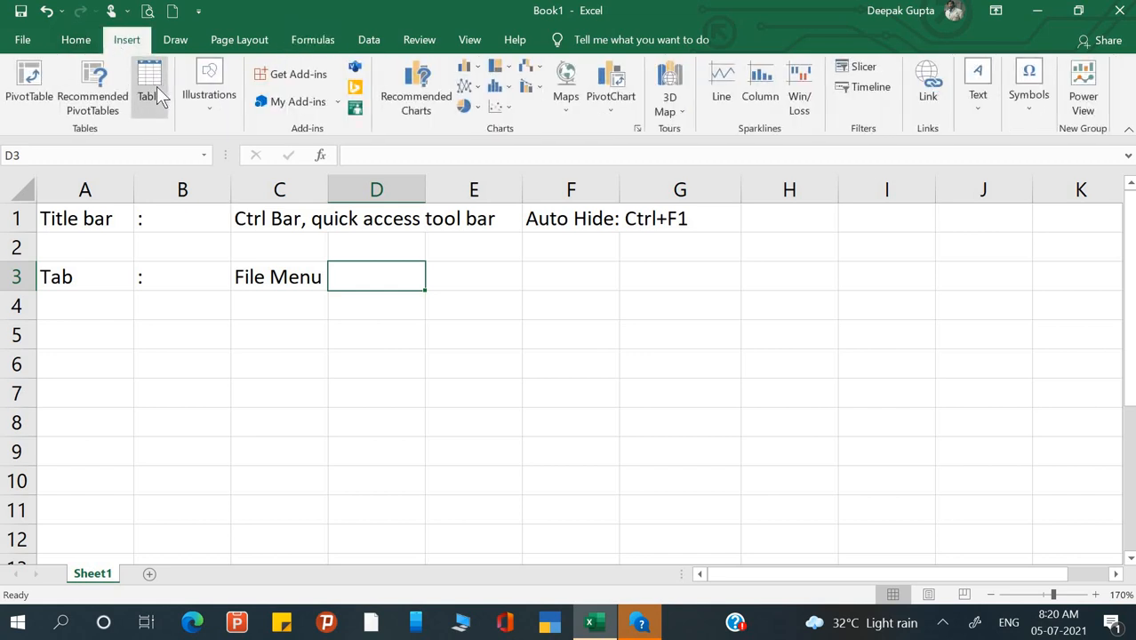
click(208, 107)
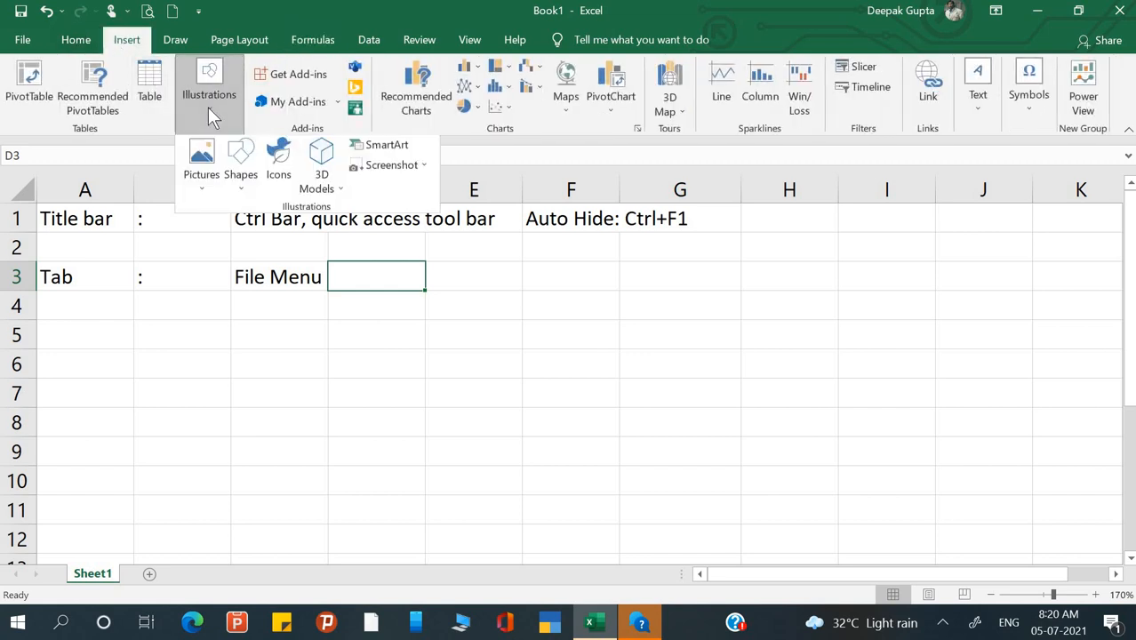
- Draw a Smiley Face shape across columns E to G
click(242, 188)
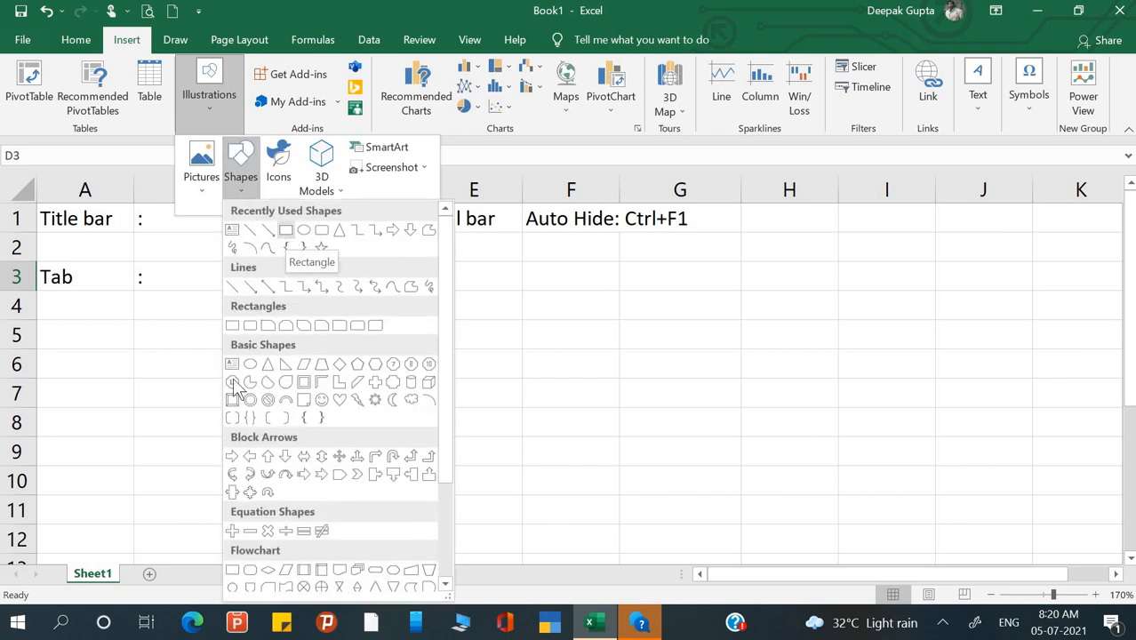
click(322, 401)
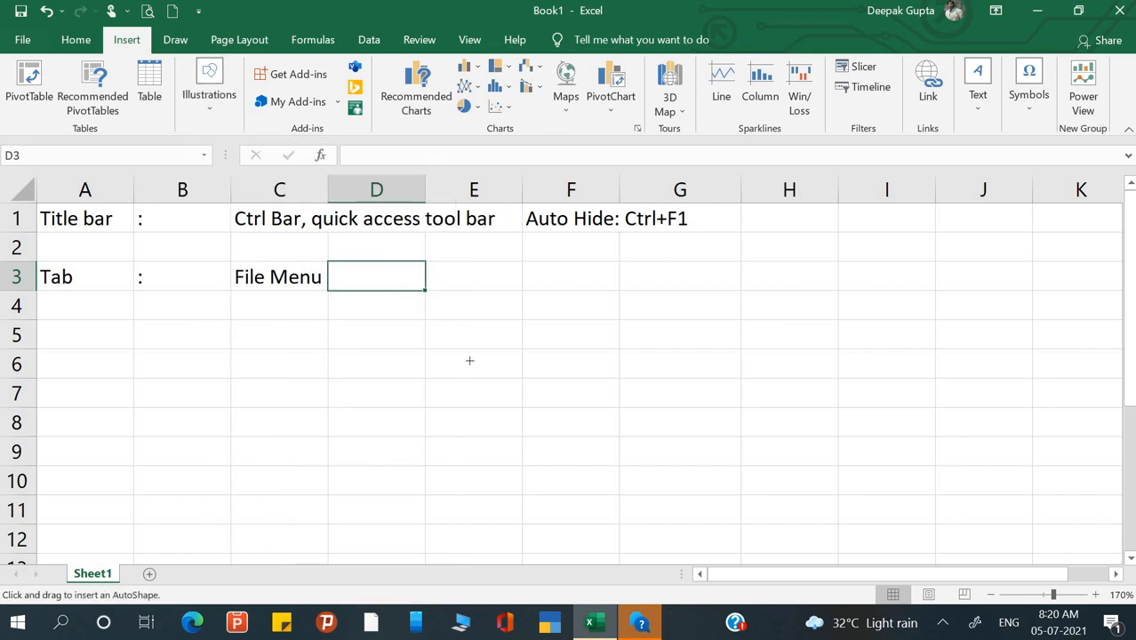
drag(483, 268, 680, 458)
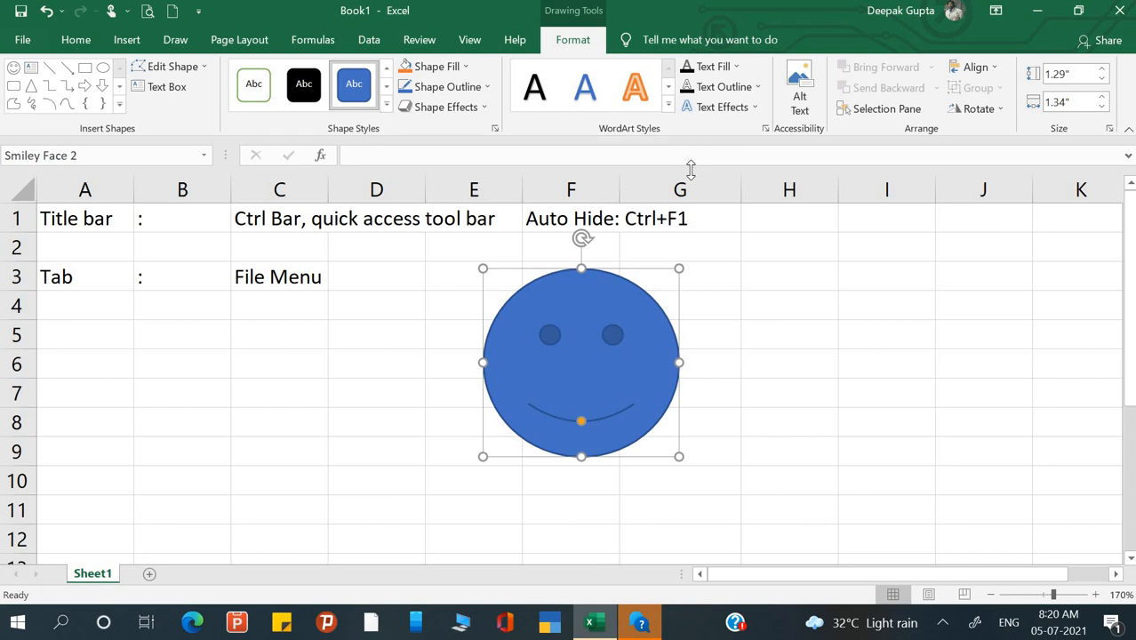
- Delete the smiley face shape so only the cell entries remain
click(763, 328)
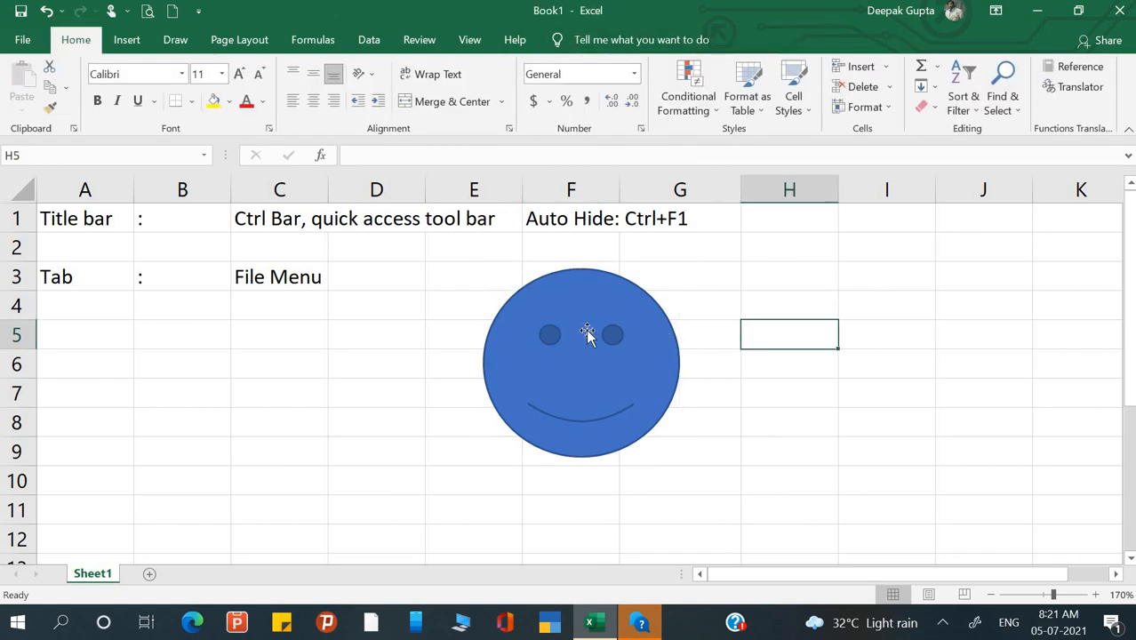
click(587, 332)
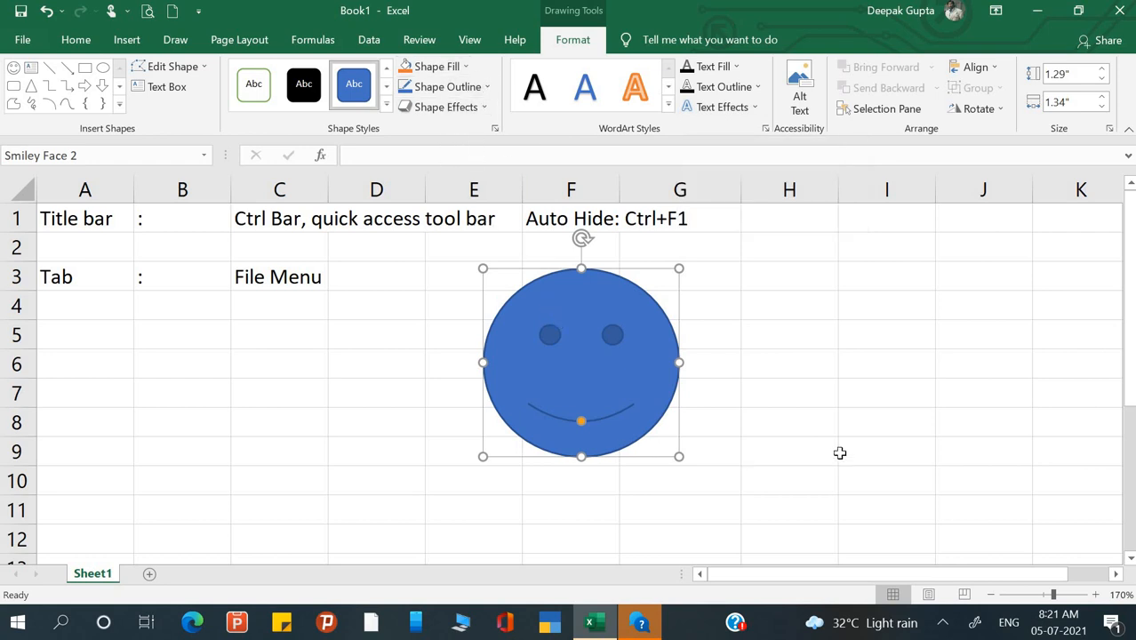
key(Delete)
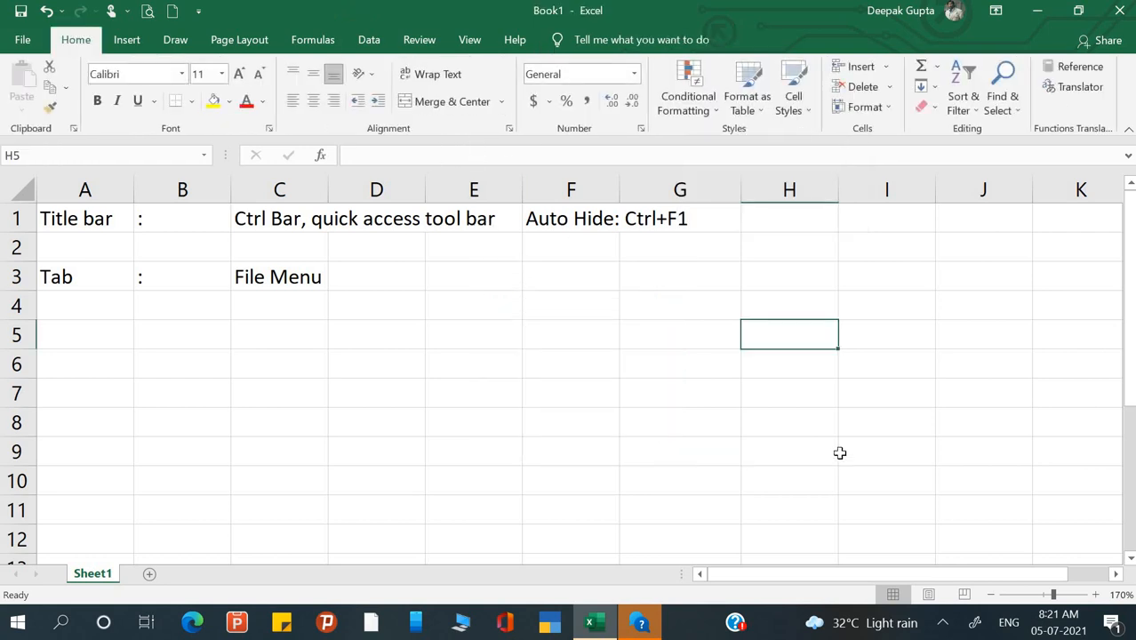
click(388, 381)
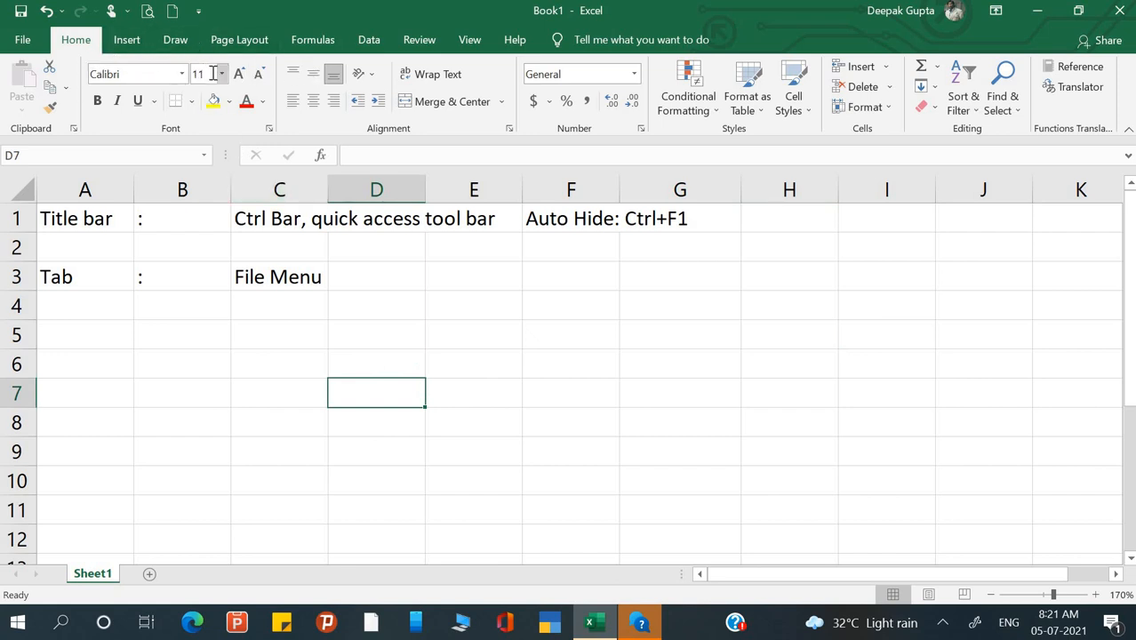
- Enter 'Ribbon' in cell A5
click(90, 302)
click(96, 338)
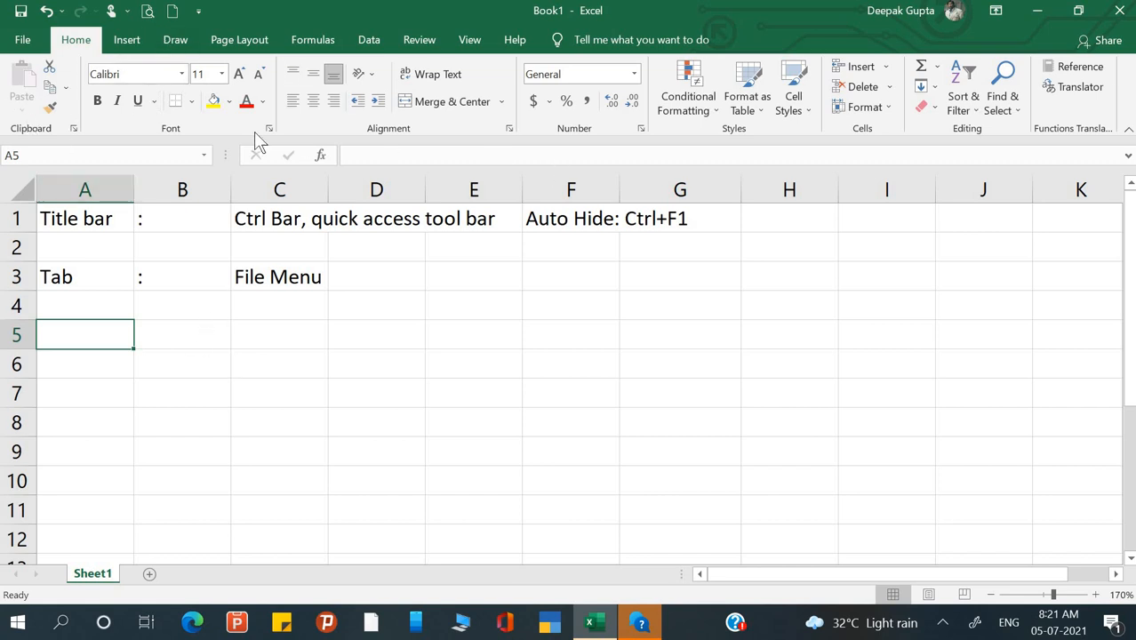
click(140, 41)
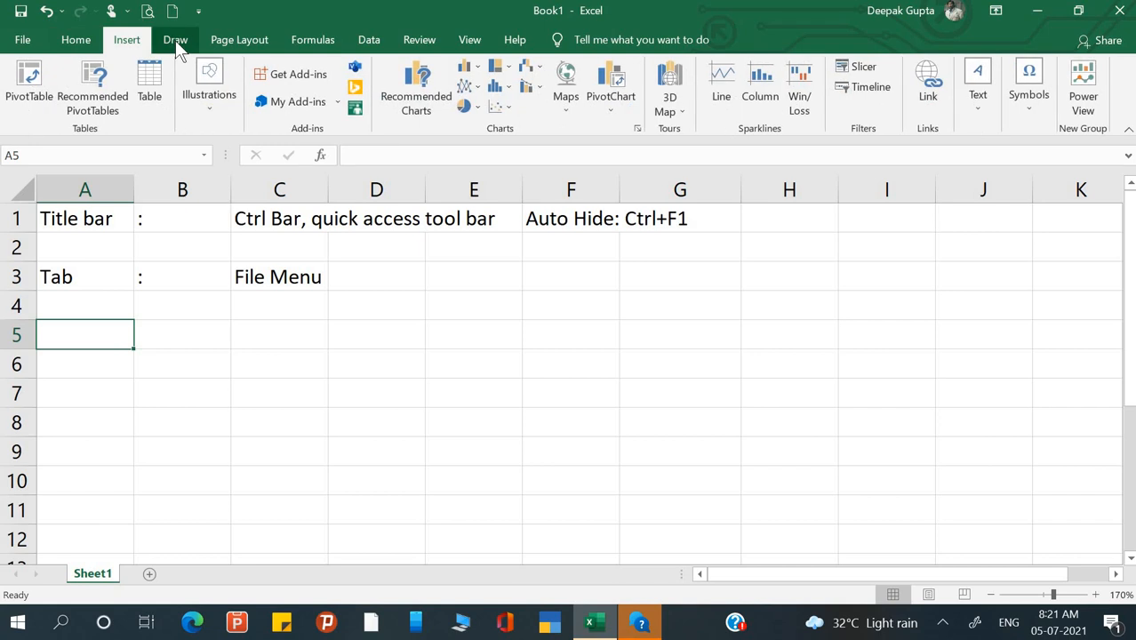
click(175, 40)
click(75, 40)
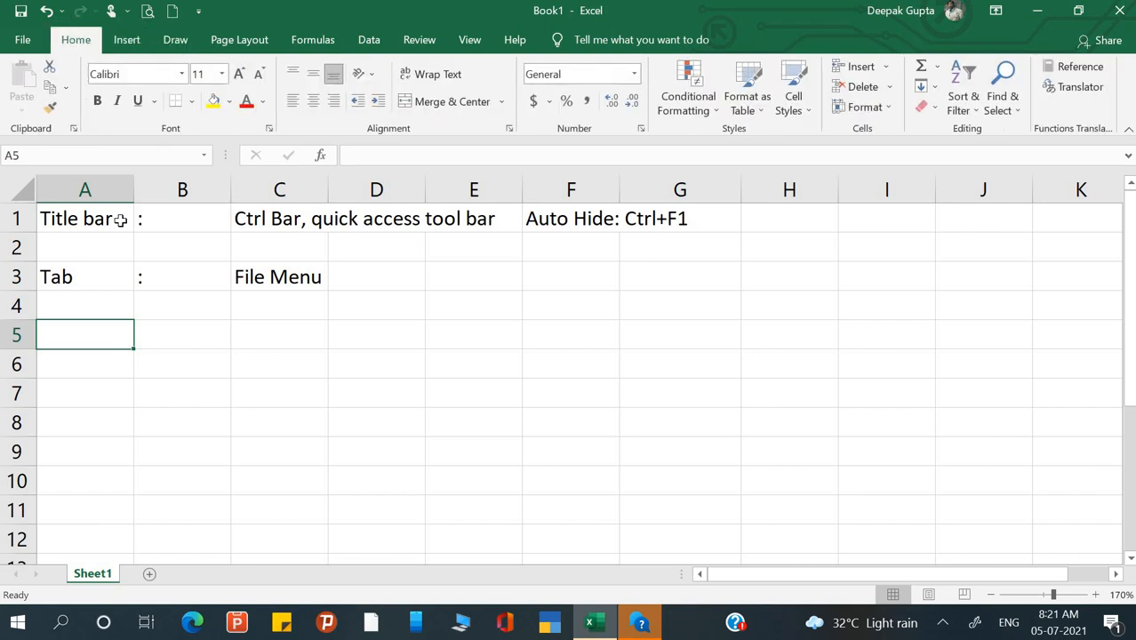
text(Ri)
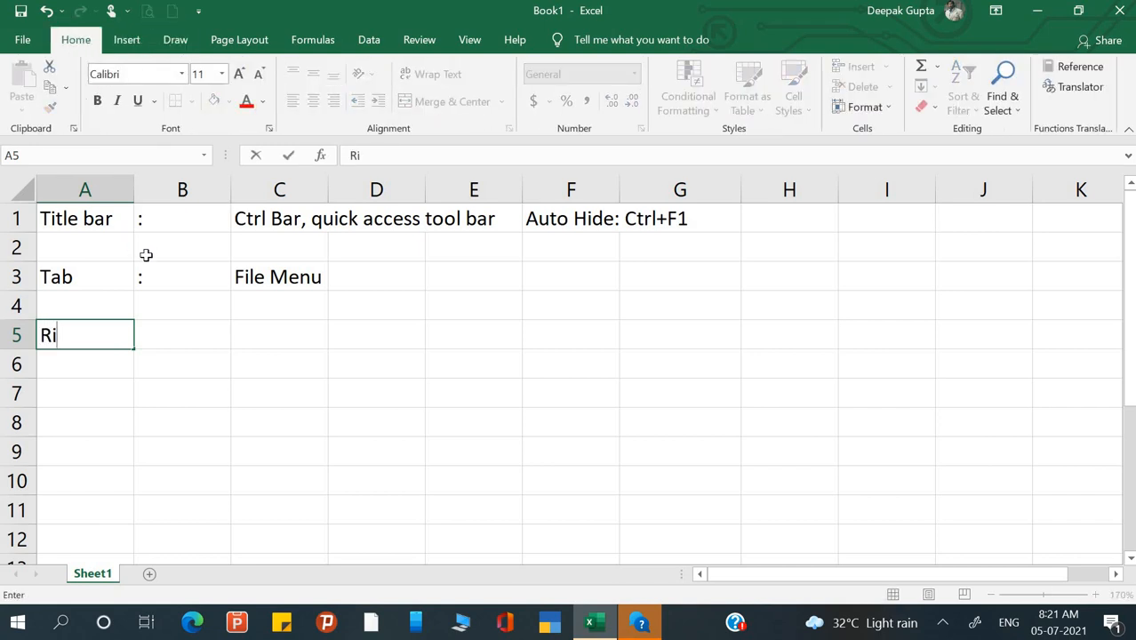
text(bbon)
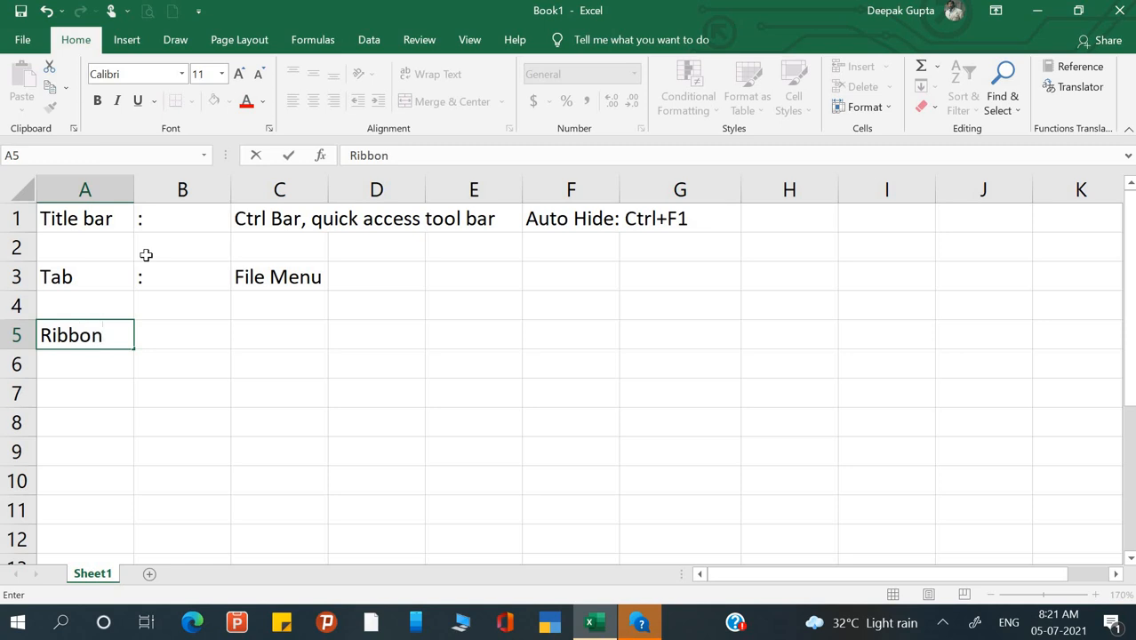
key(Return)
- Fill B5 with ':' and C5 with 'Commands available'
key(Up)
key(Right)
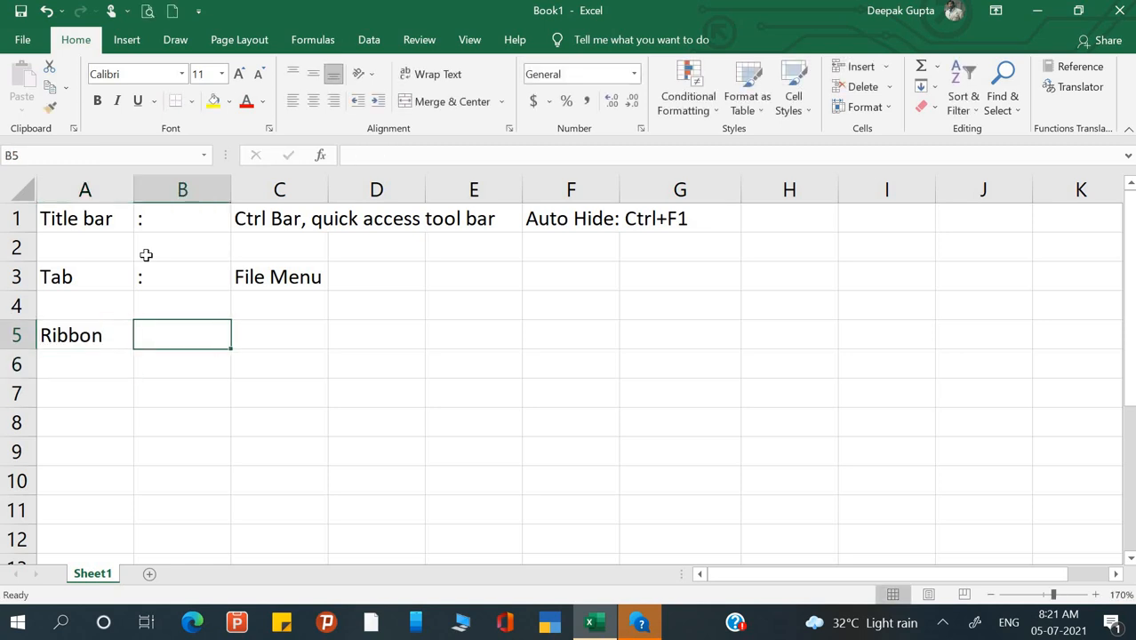
text(:)
key(Return)
key(Up)
key(Right)
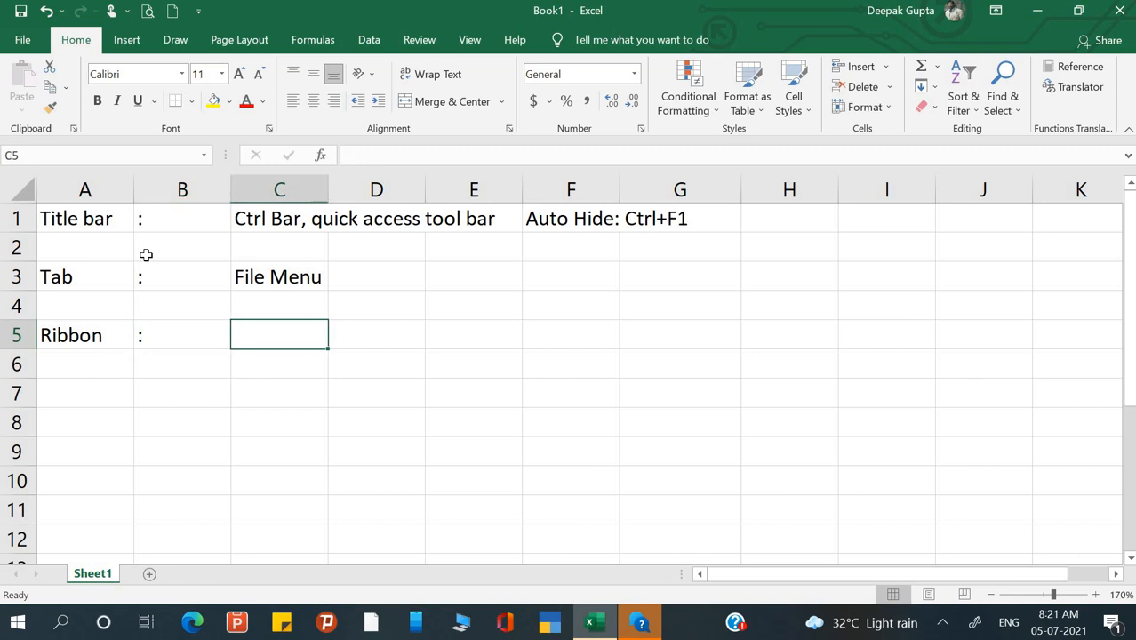
text(Com)
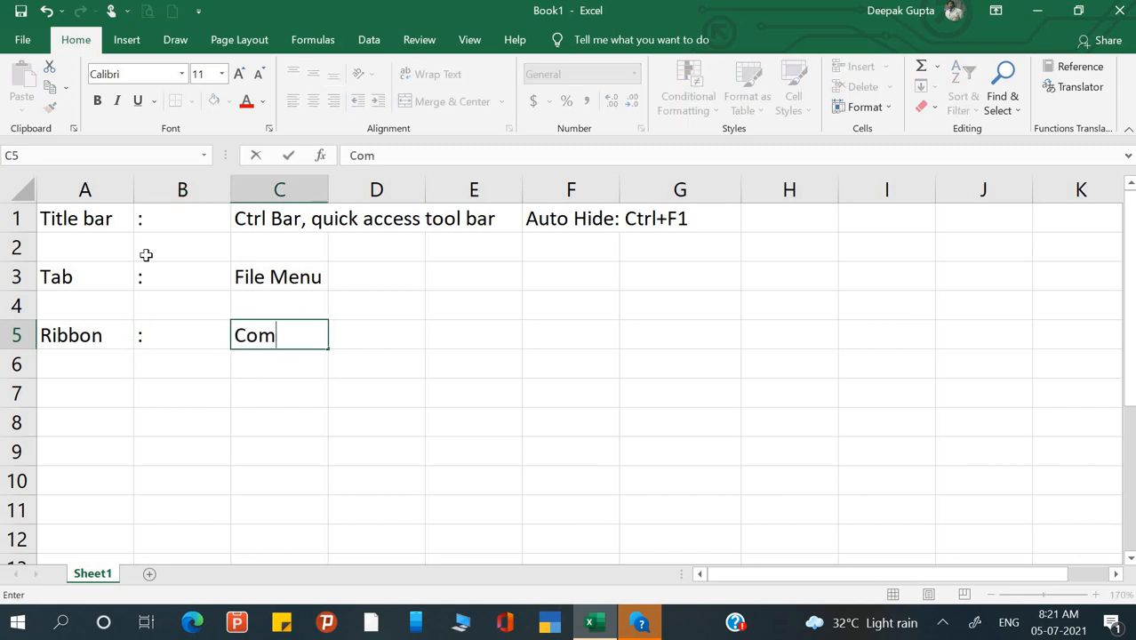
text(mands)
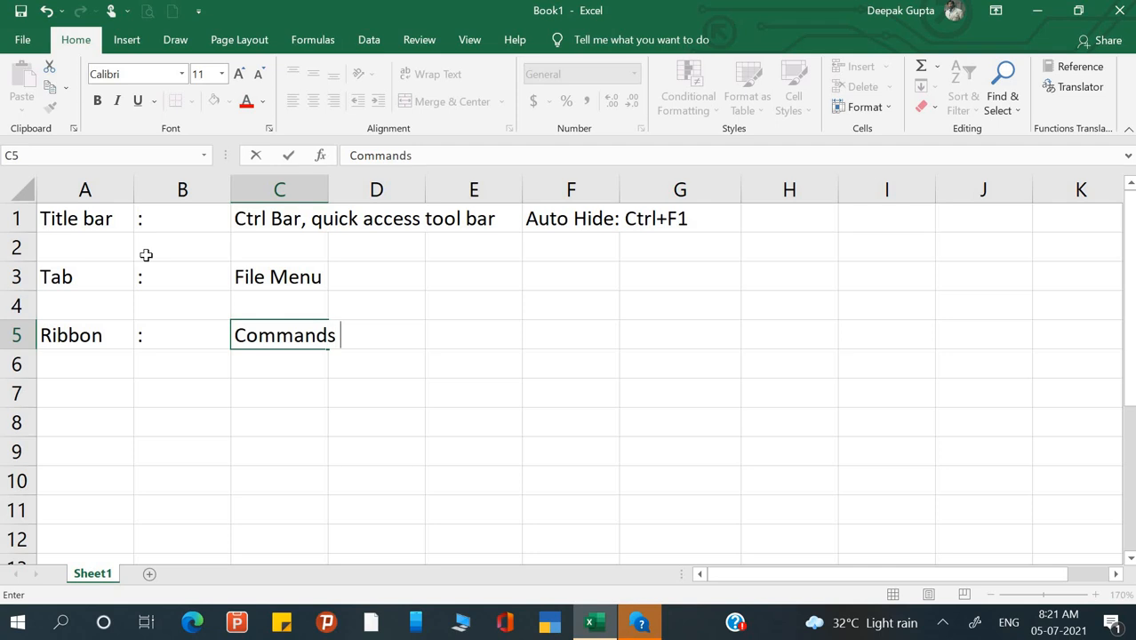
text( available)
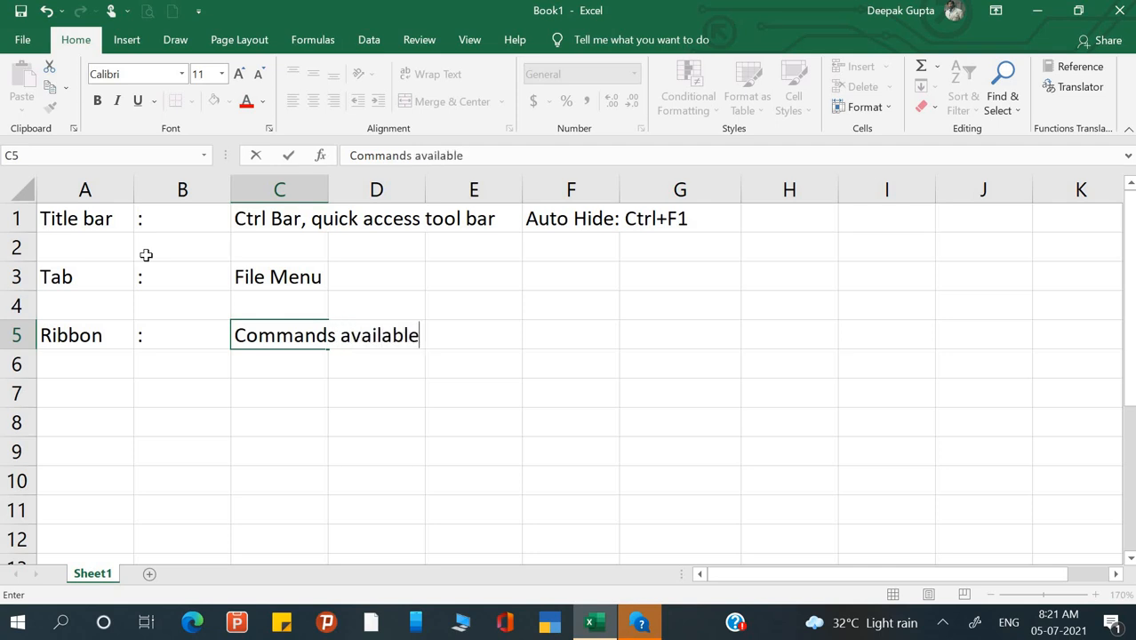
key(Return)
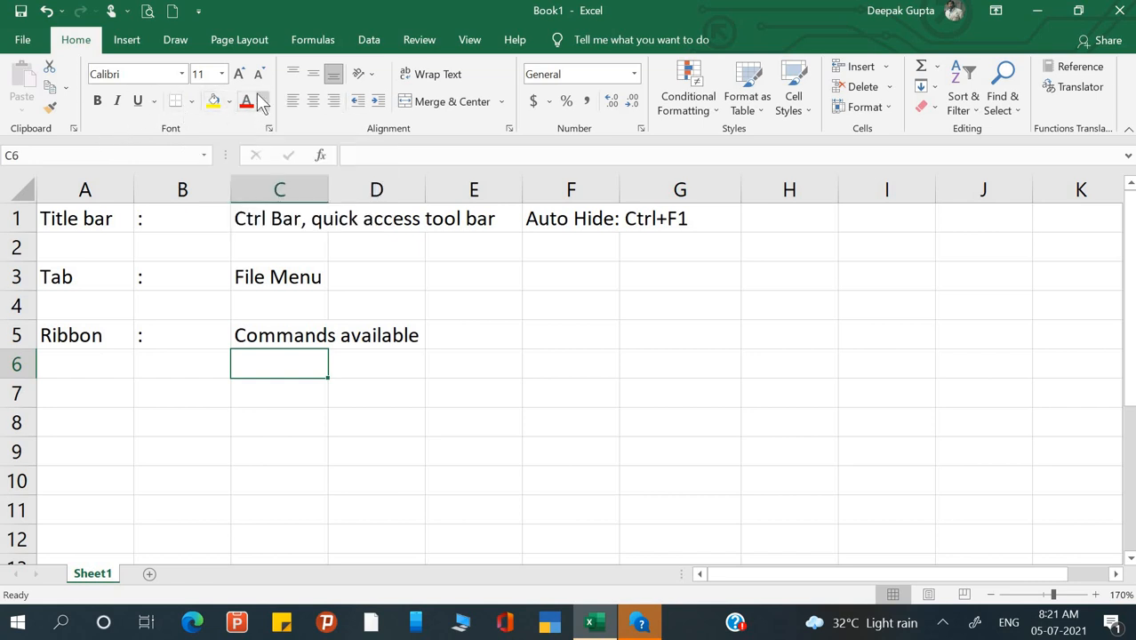
click(210, 76)
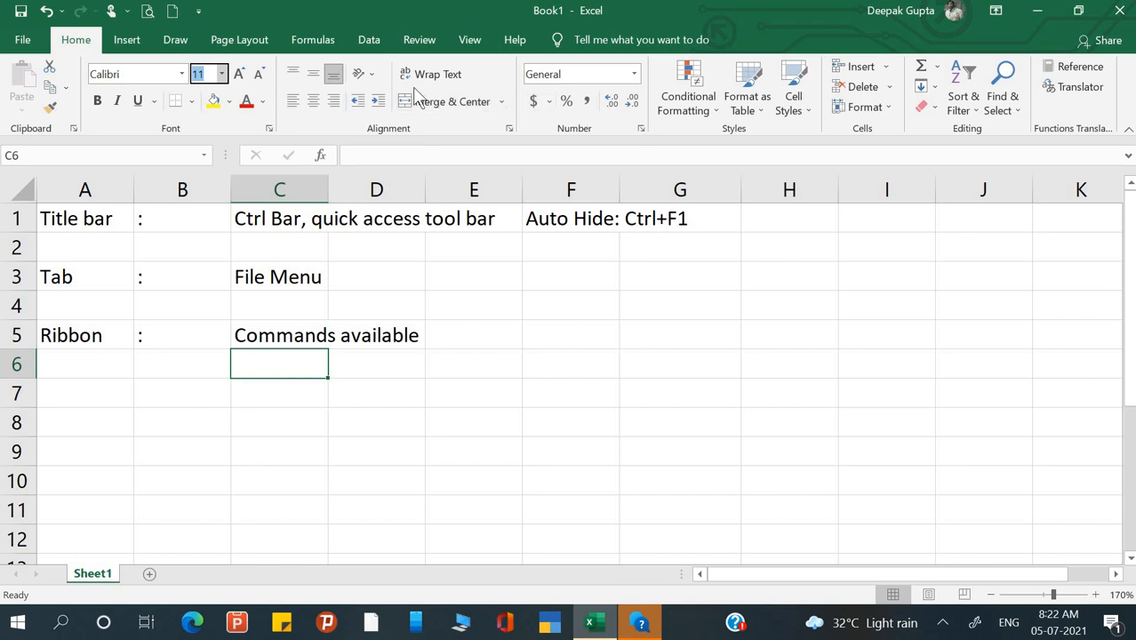
click(129, 45)
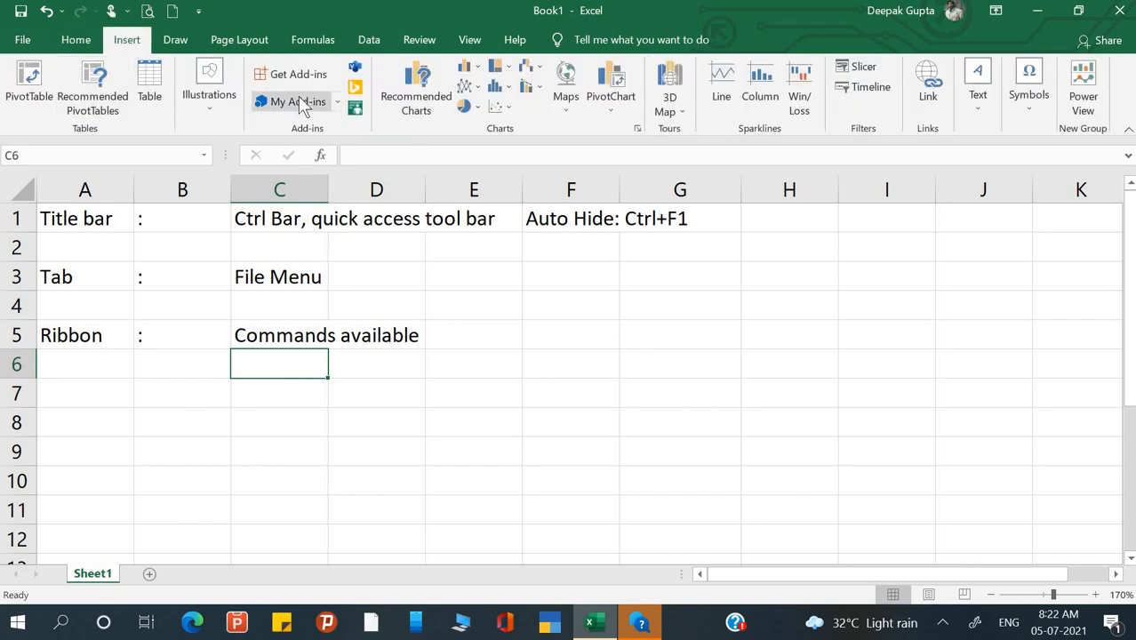
click(173, 42)
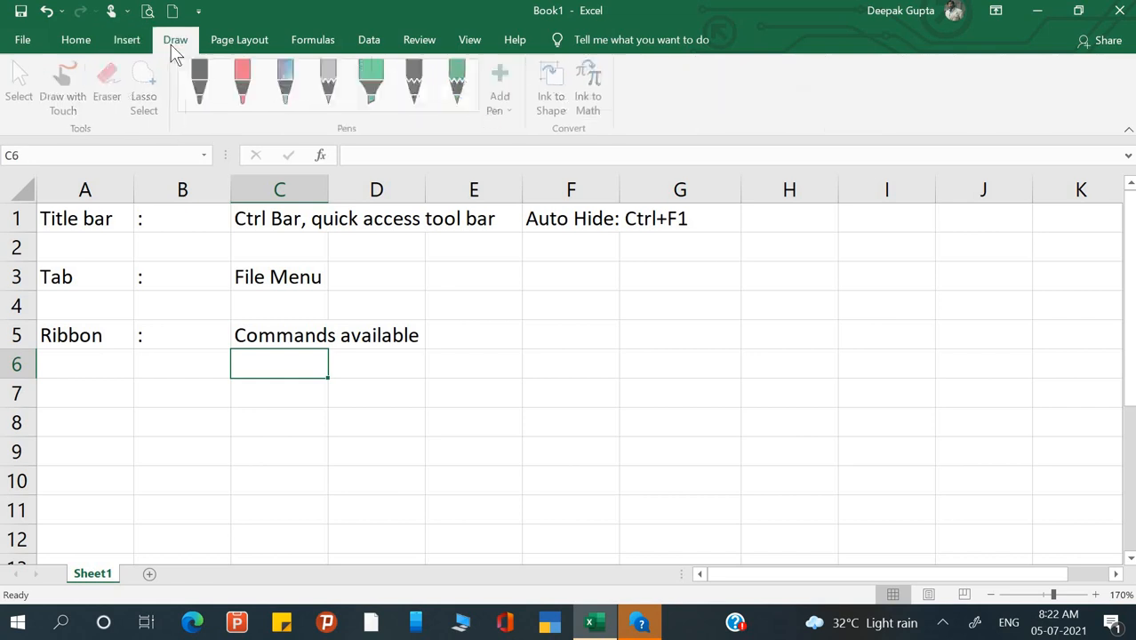
click(232, 42)
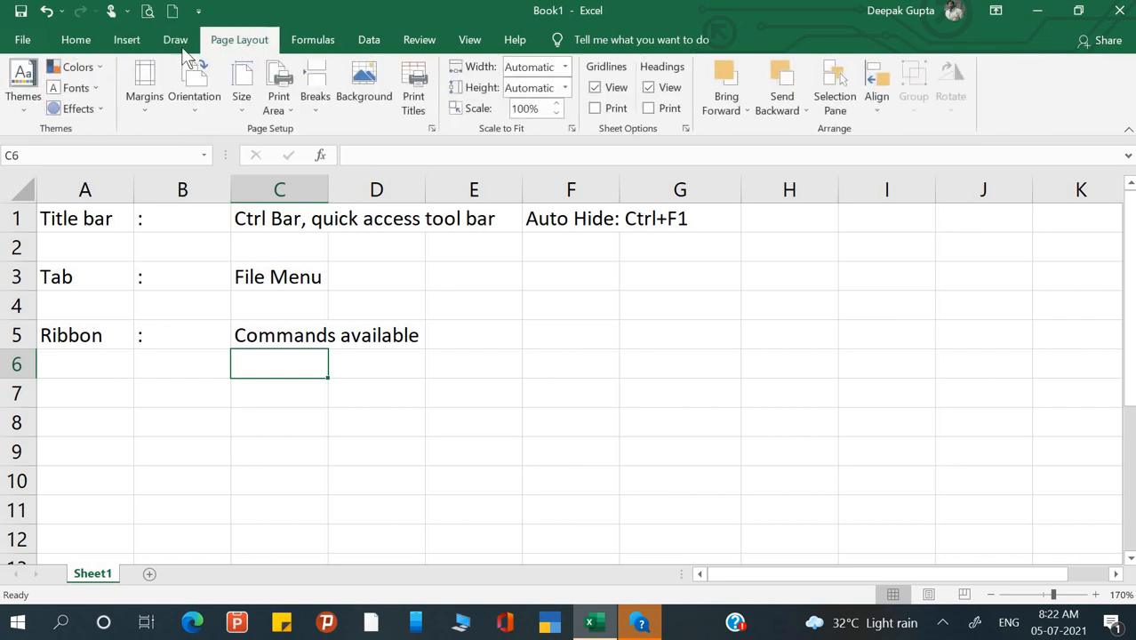
click(75, 41)
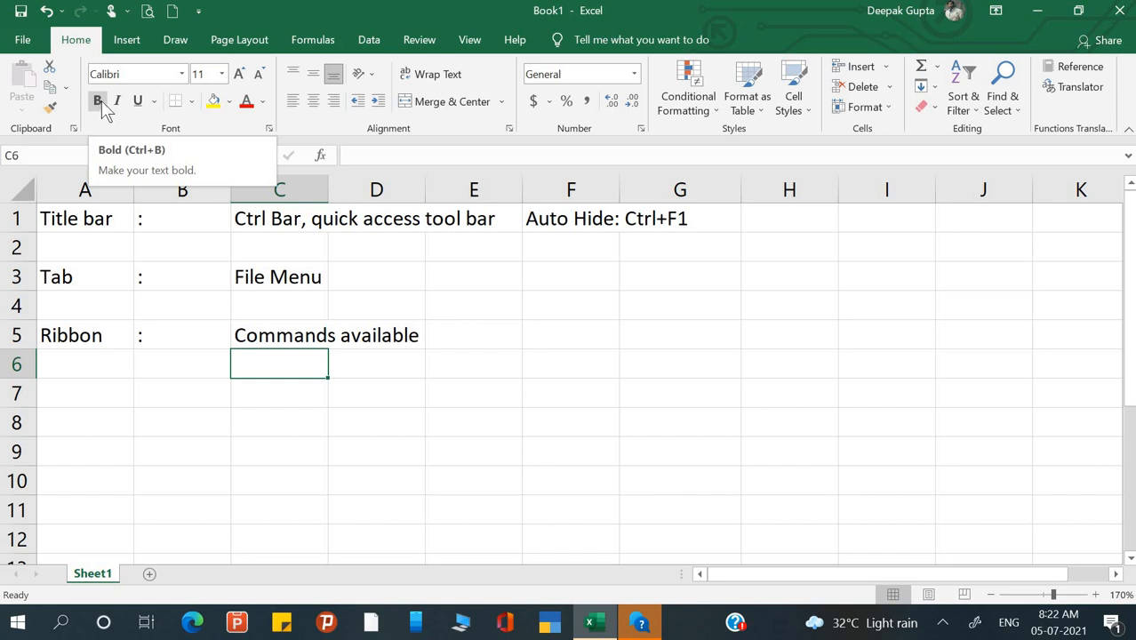
click(99, 108)
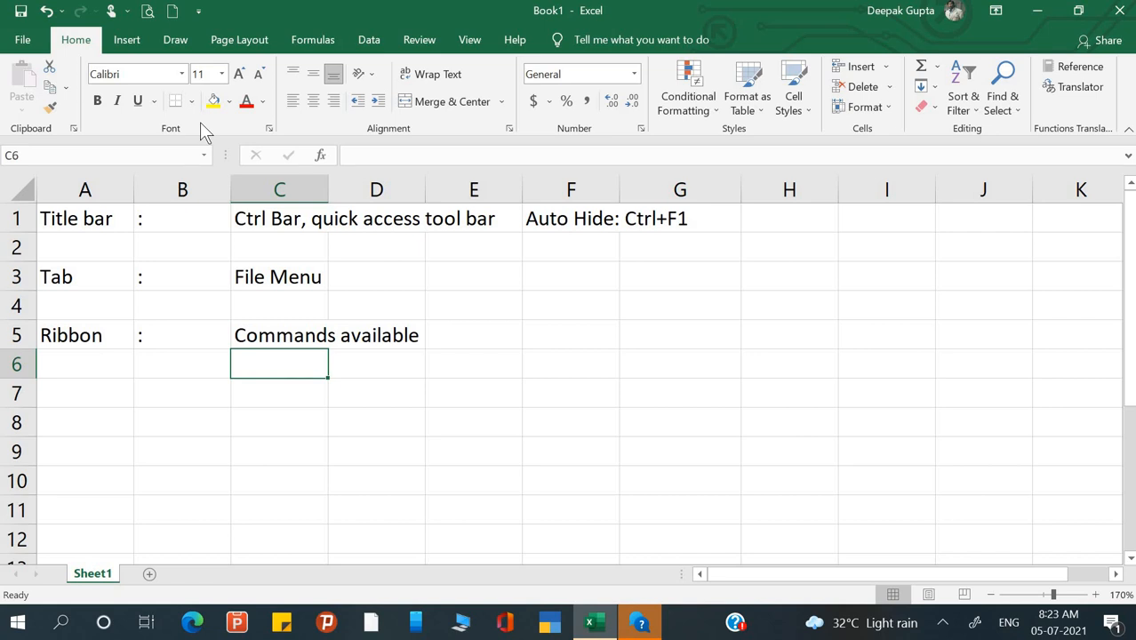
click(271, 140)
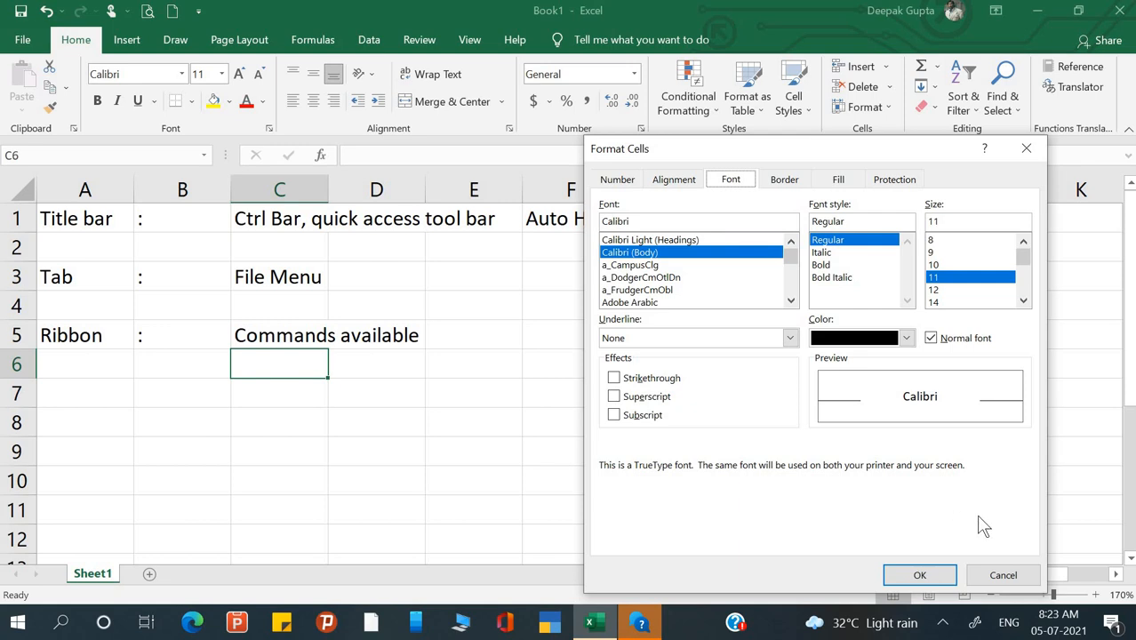
click(1002, 574)
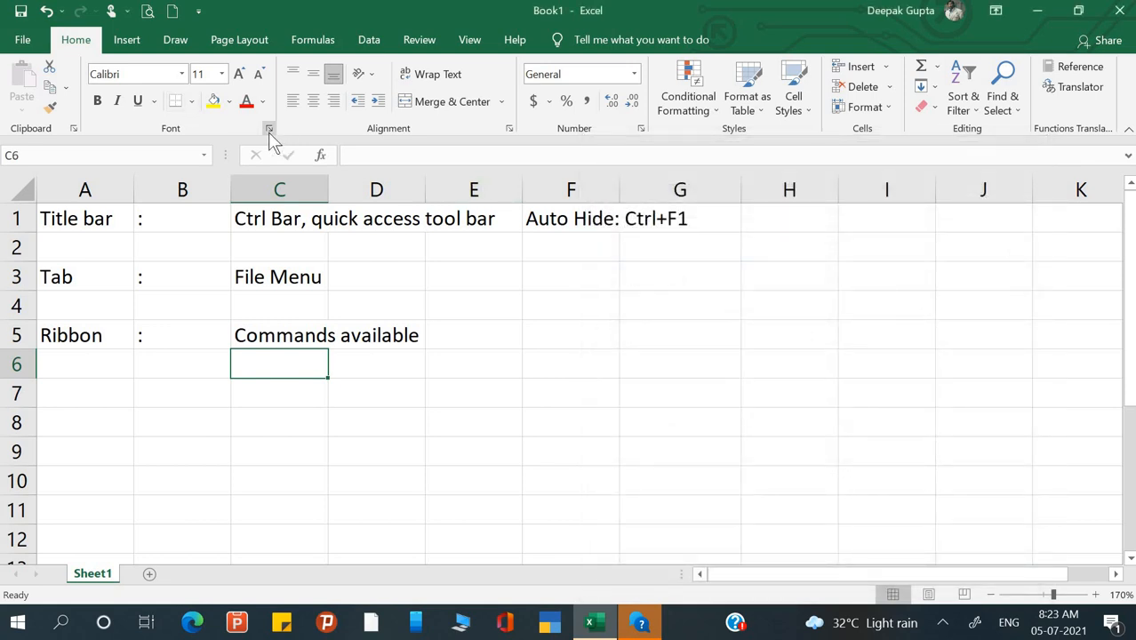
click(511, 129)
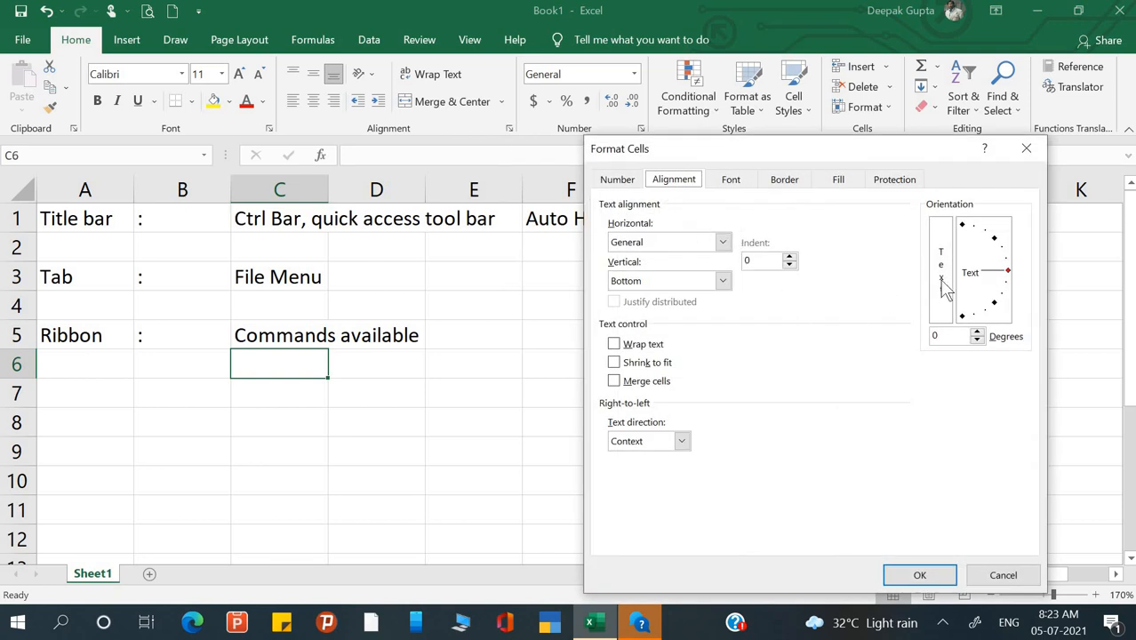
click(1003, 575)
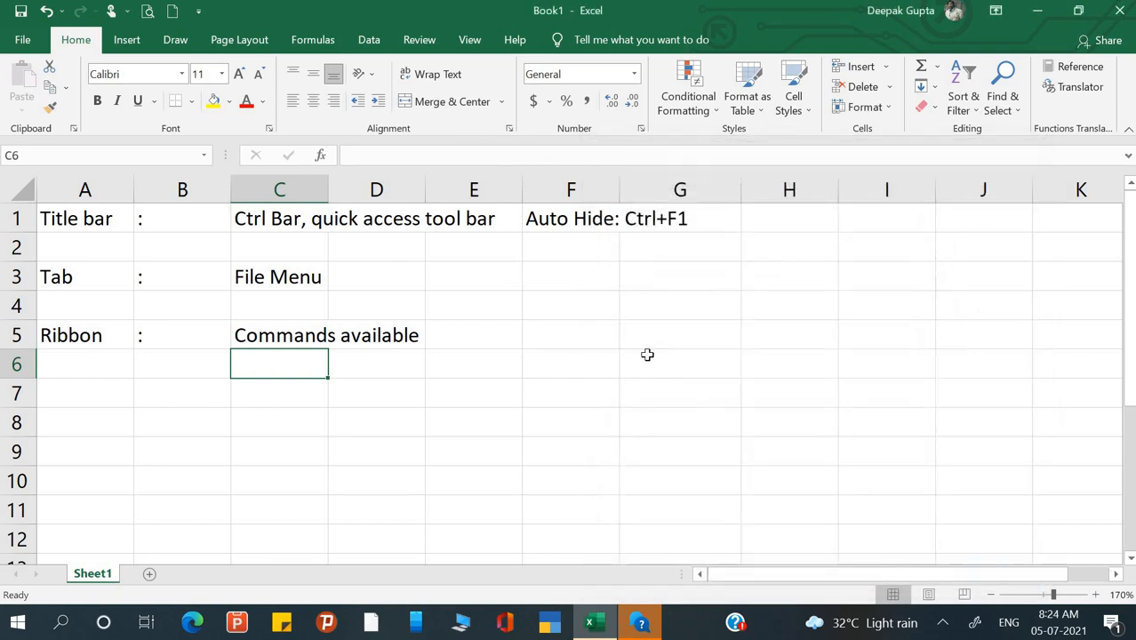
click(429, 269)
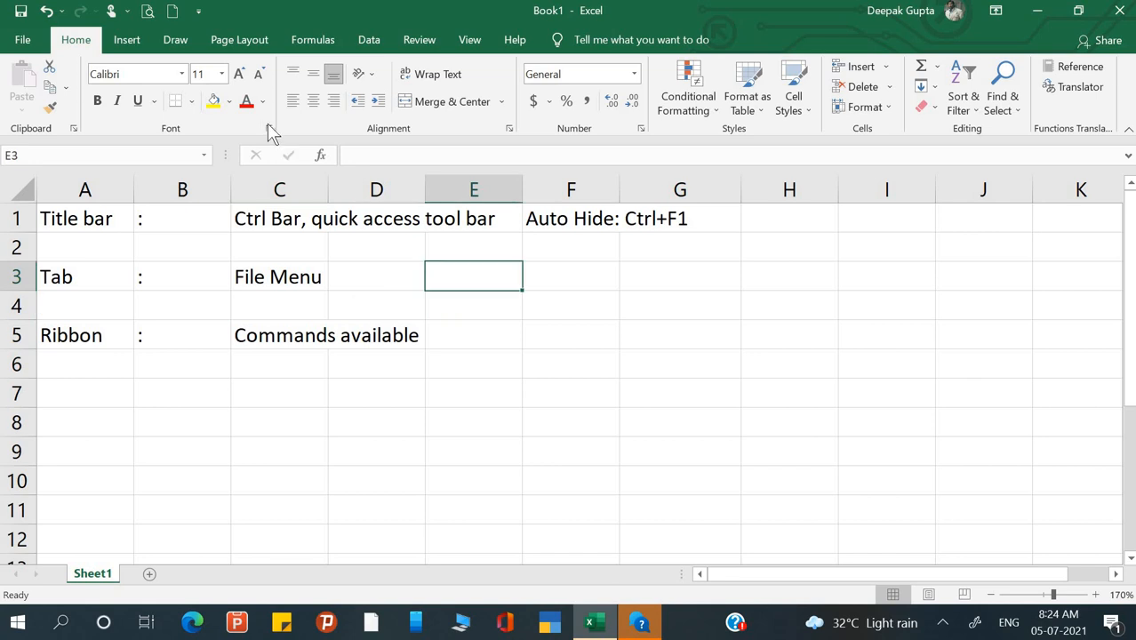
- Append ', Group, More Button' to the 'Commands available' text in C5
click(236, 297)
click(310, 338)
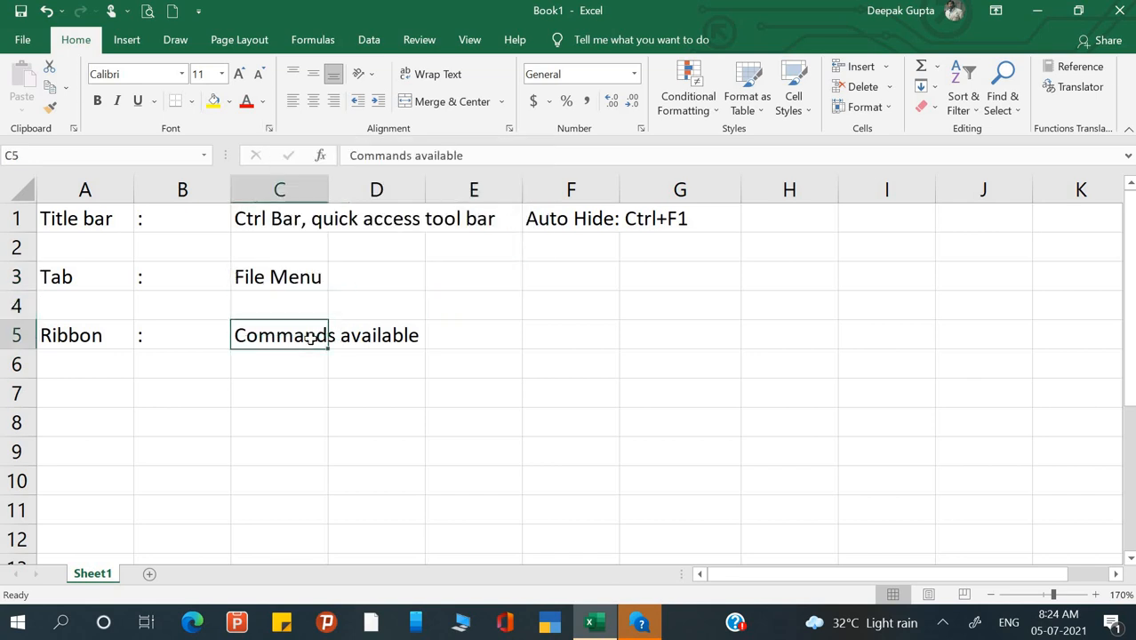
click(467, 336)
double_click(270, 335)
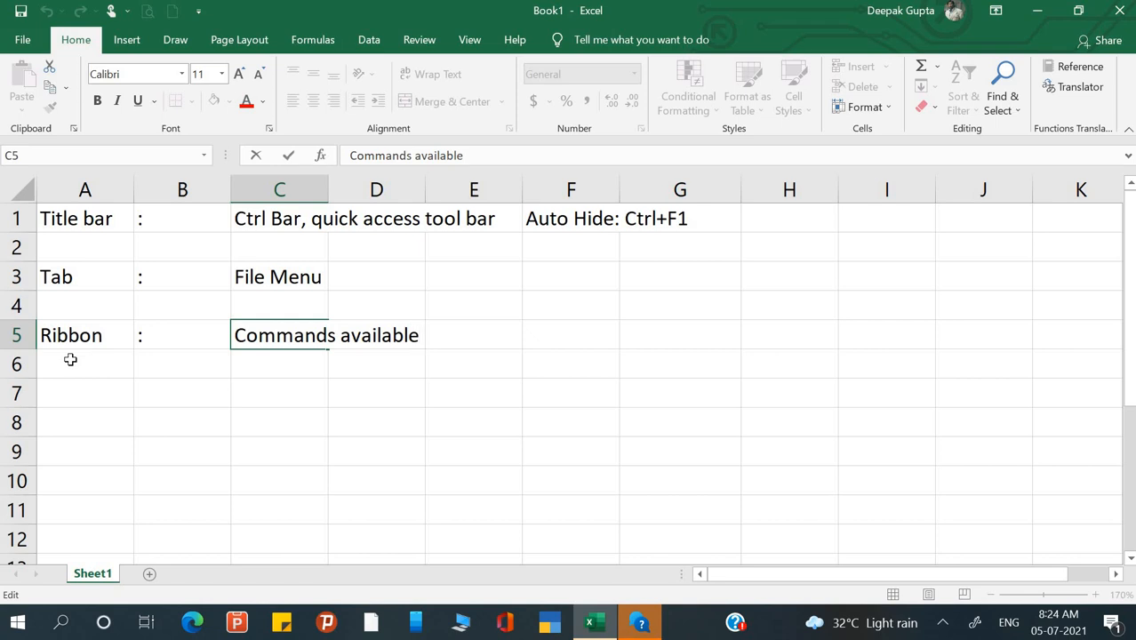
text(, Group)
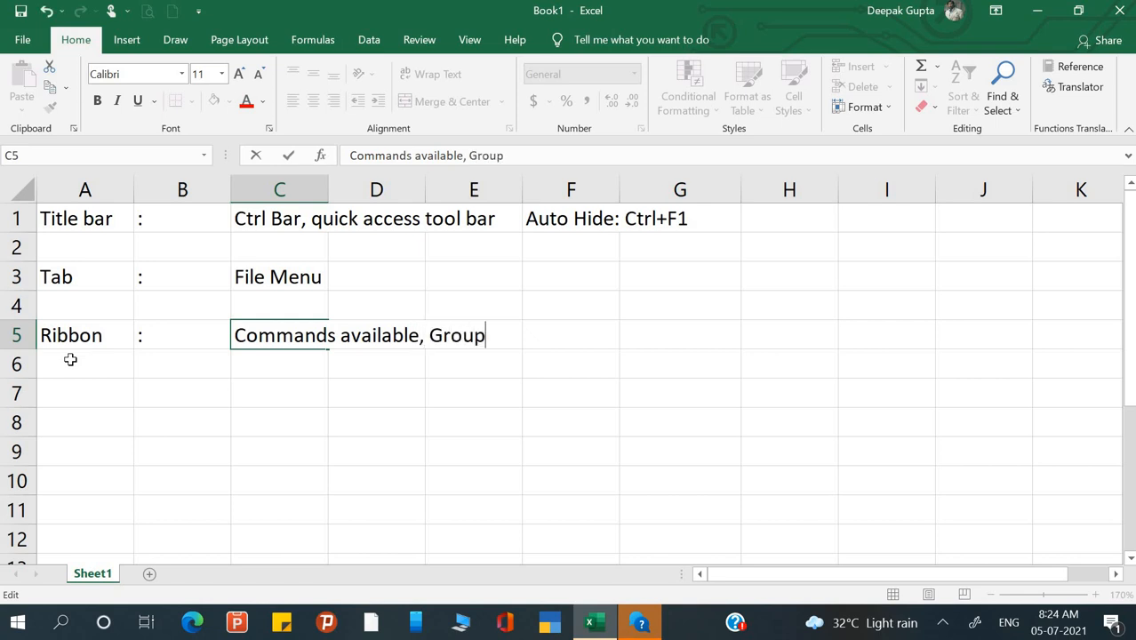
text(, More)
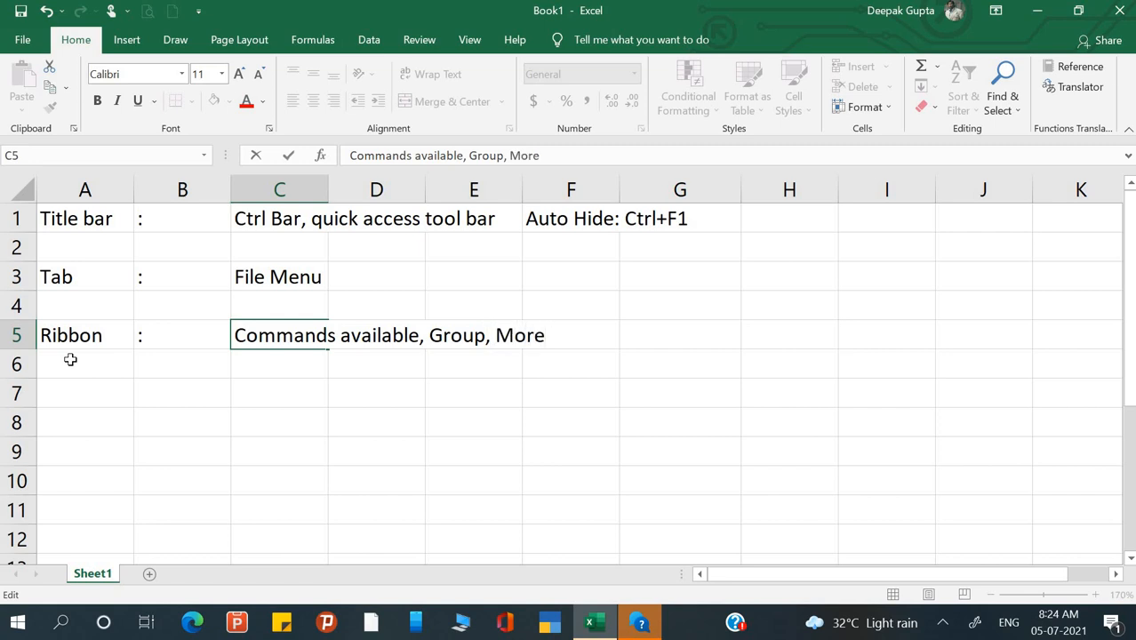
text( Button)
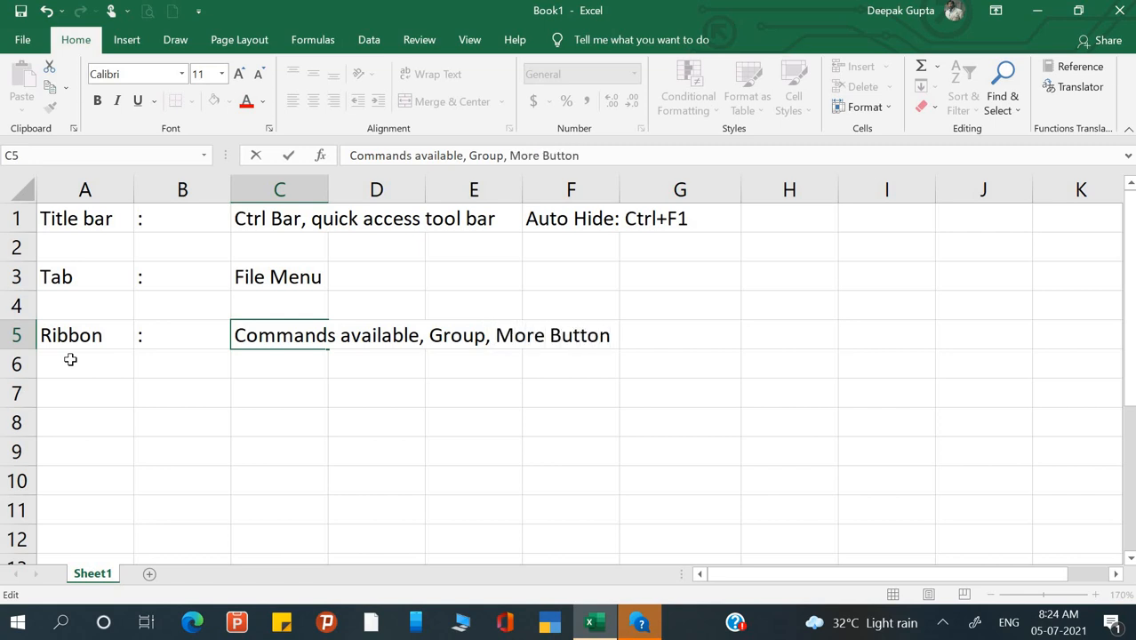
key(Return)
- Move the selection to cell A7 with the arrow keys
key(Left)
key(Left)
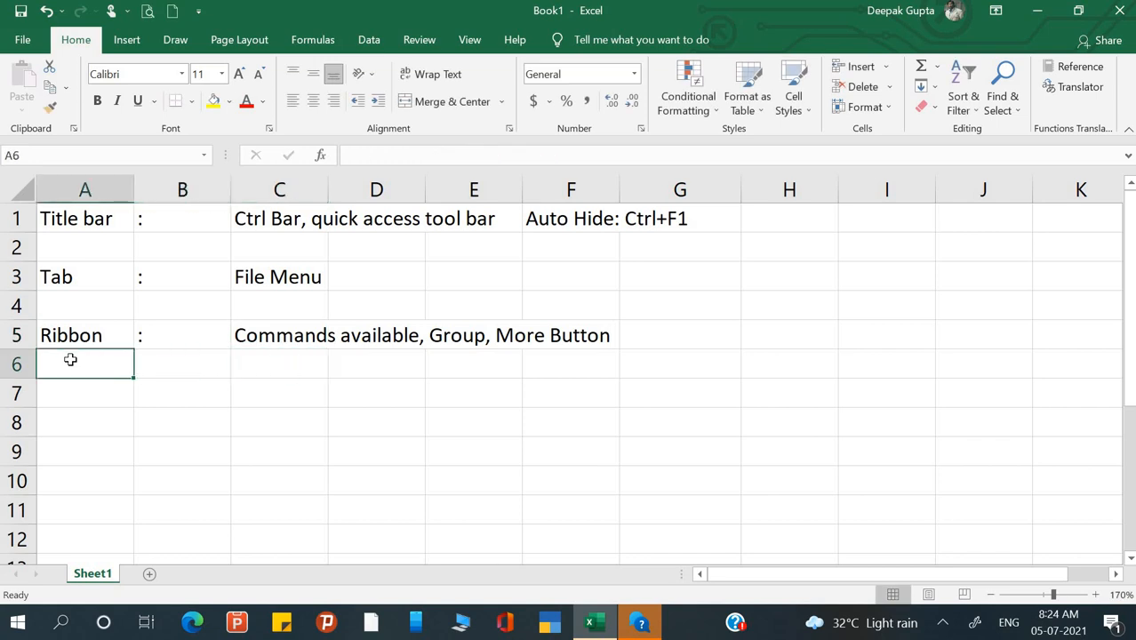
key(Up)
key(Right)
key(Right)
key(Right)
key(Right)
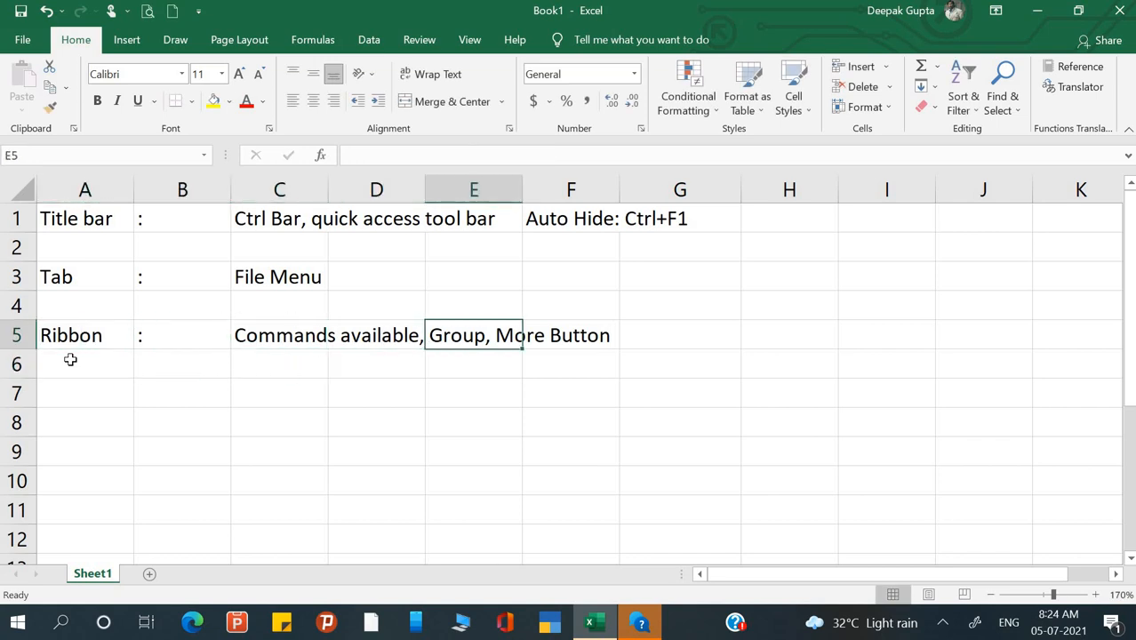
key(Left)
key(Right)
key(Right)
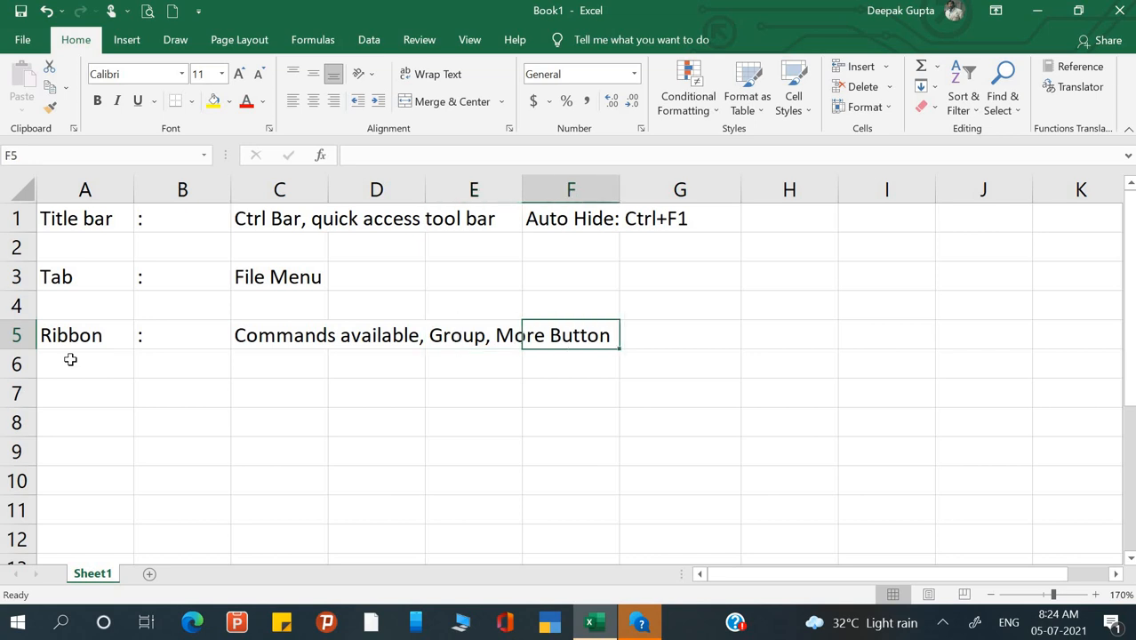
key(Down)
key(Left)
key(Left)
key(Left)
key(Left)
key(Left)
key(Down)
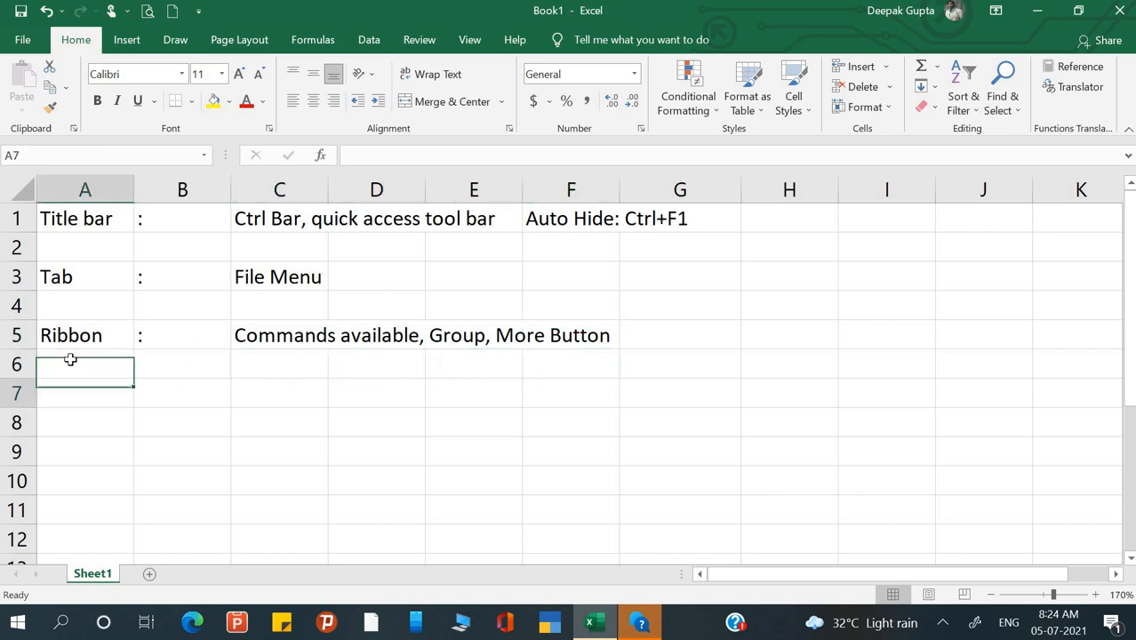
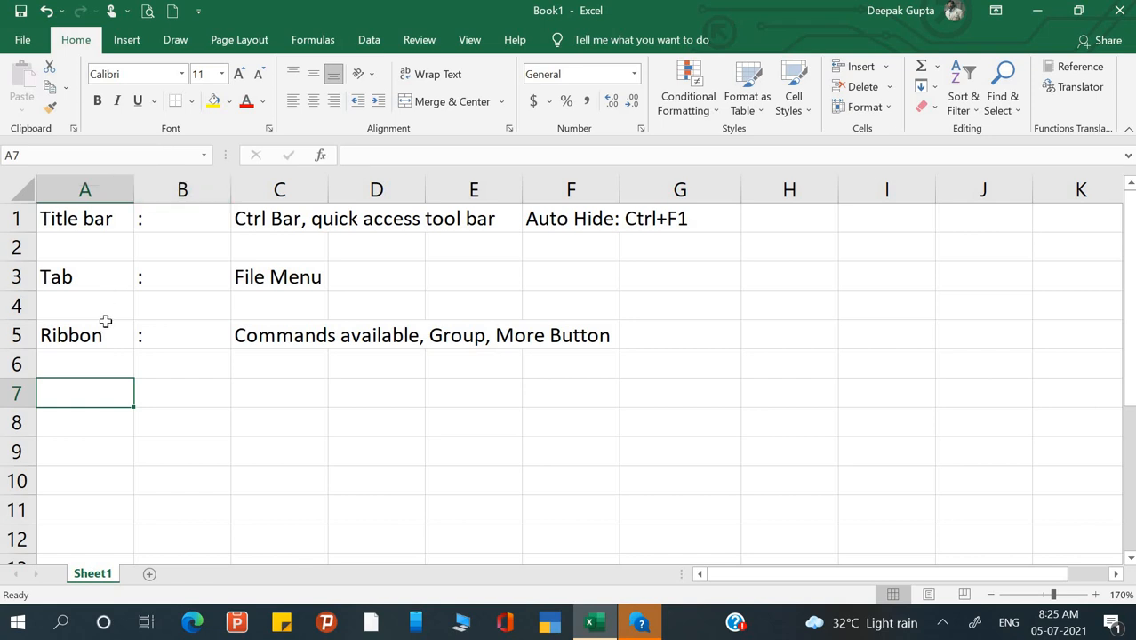
- Enter 'Name Box' in A7, fixing the typos along the way
text(Nmae)
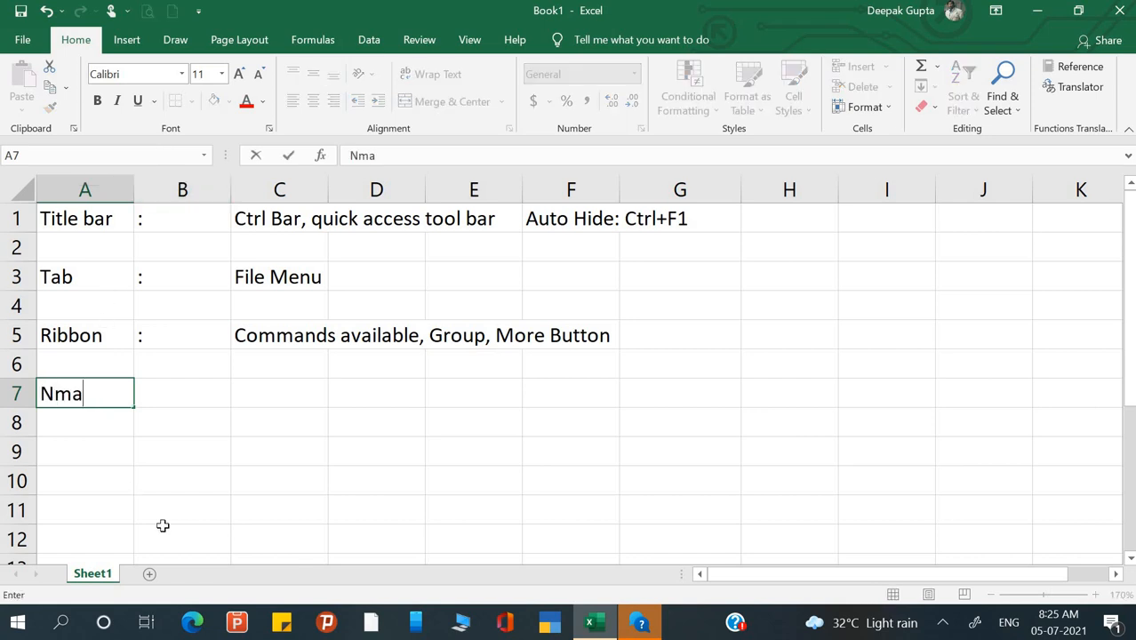
key(BackSpace)
key(BackSpace)
key(BackSpace)
text(an)
key(BackSpace)
text(me N)
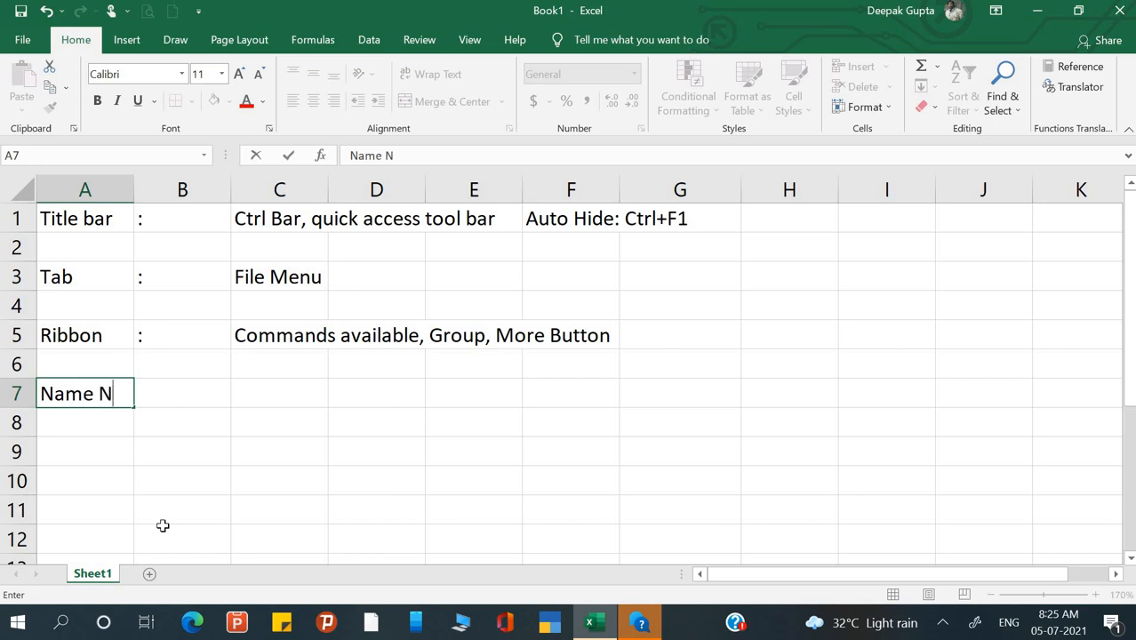
key(BackSpace)
text(Box)
key(Return)
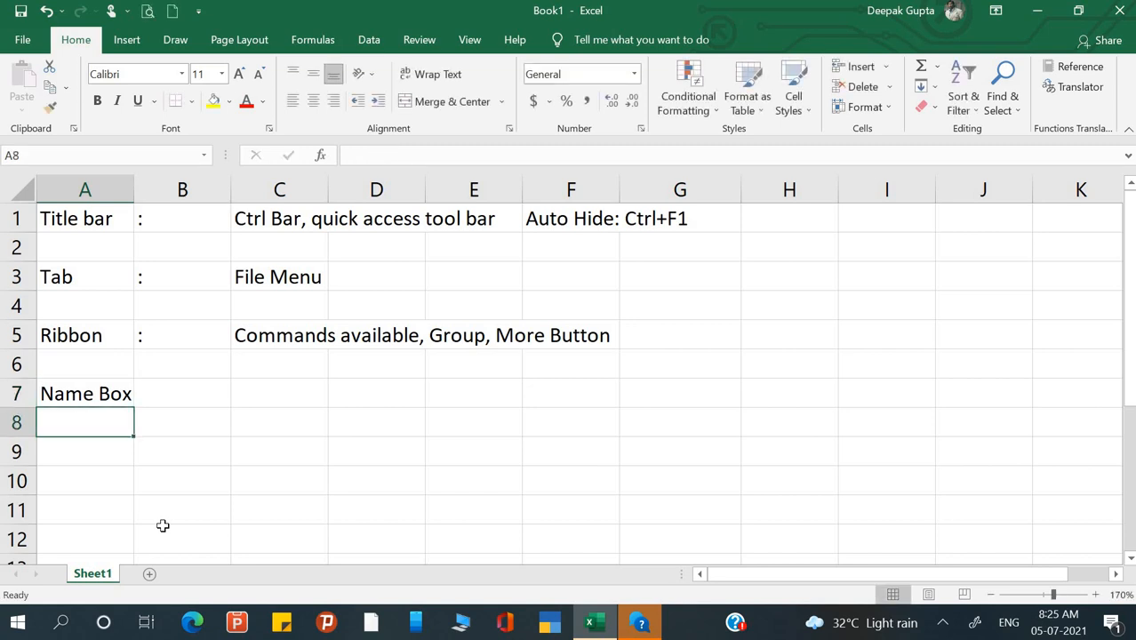
- Add 'Formula Bar' in A8, then move to C7 beside Name Box
text(Formu)
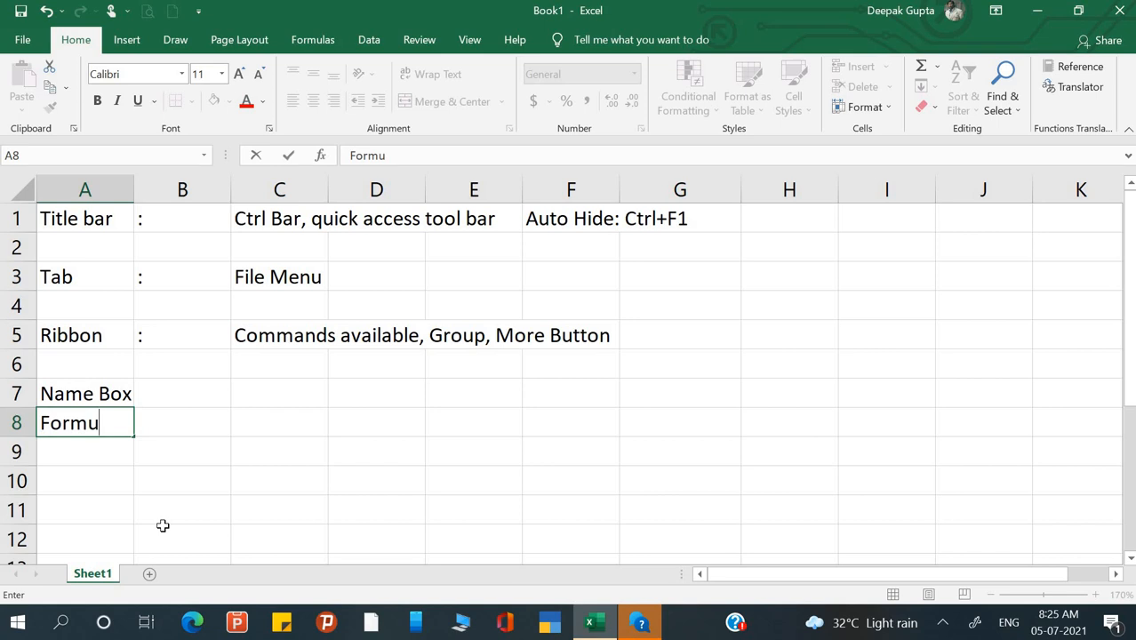
text(la Bar)
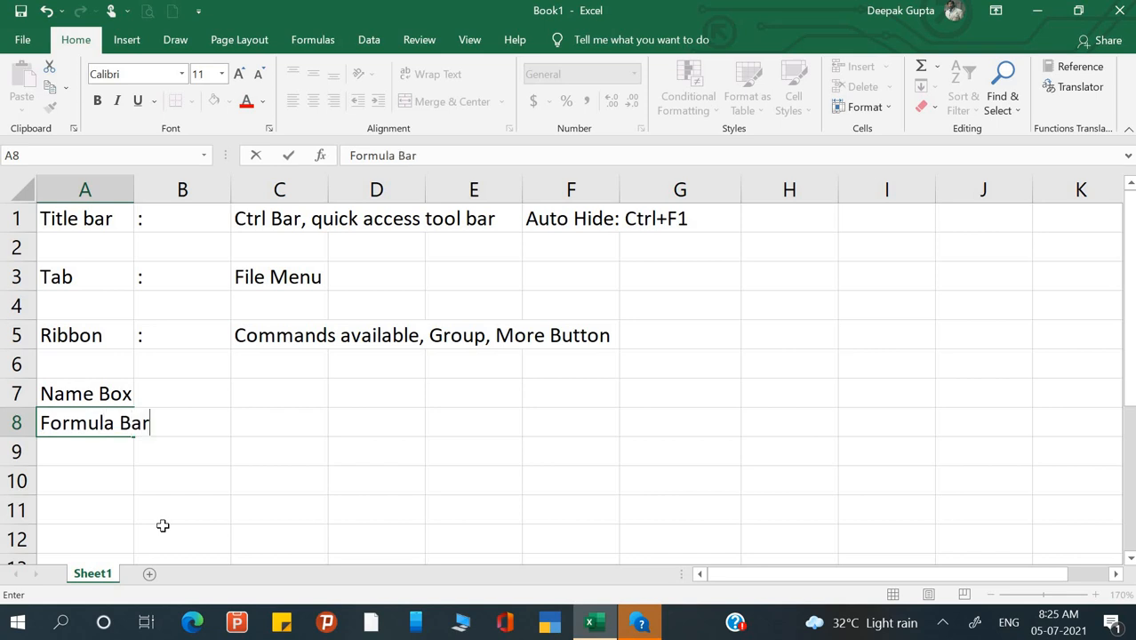
key(Return)
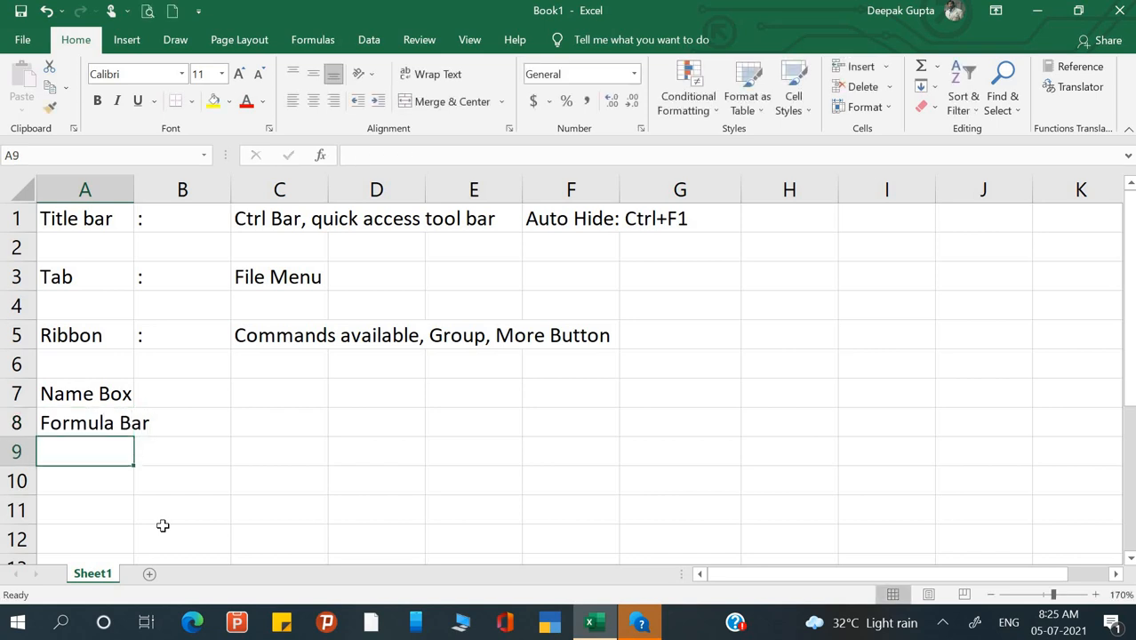
key(Up)
key(Up)
key(Right)
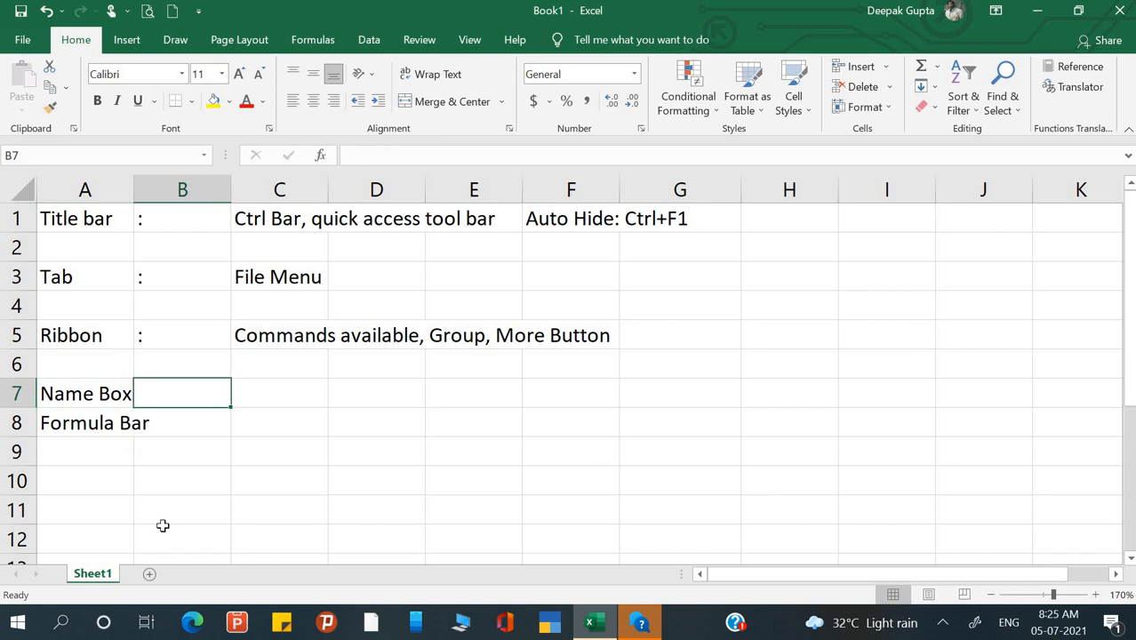
key(Right)
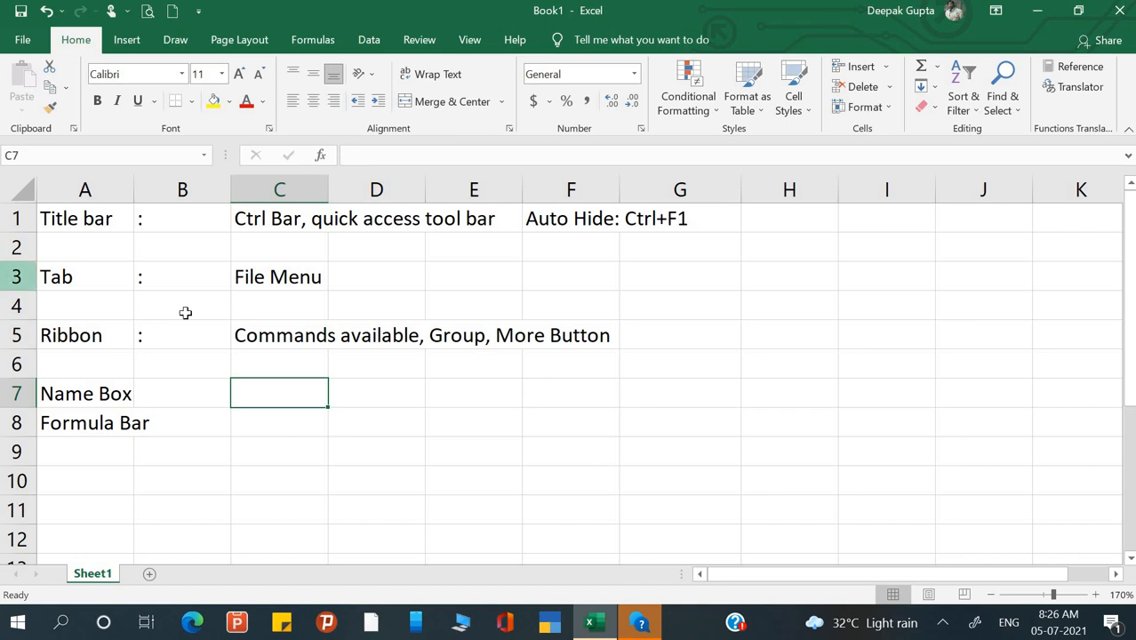
click(295, 305)
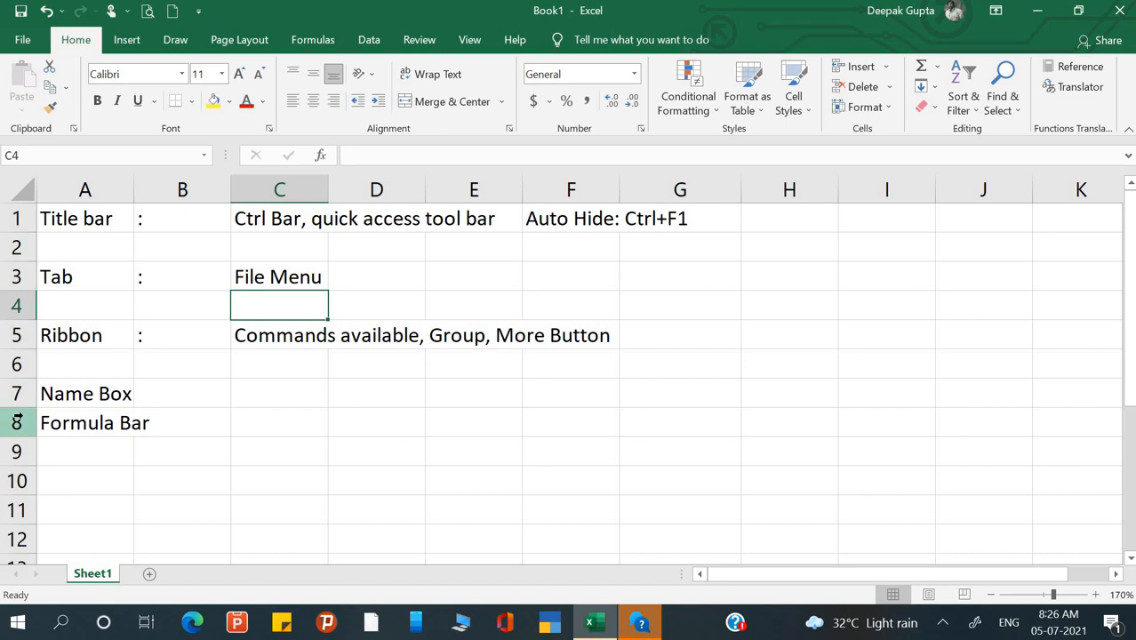
click(75, 456)
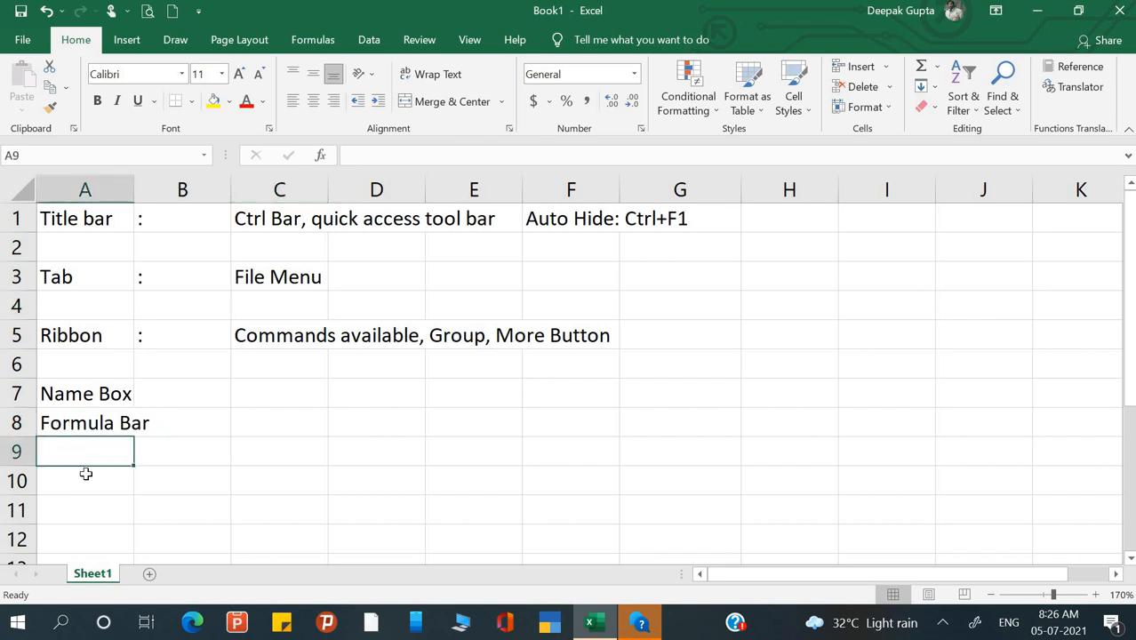
- Enter 'Column Header' in A10 and 'Row Header' in A11, then move to C10
key(Down)
text(Co)
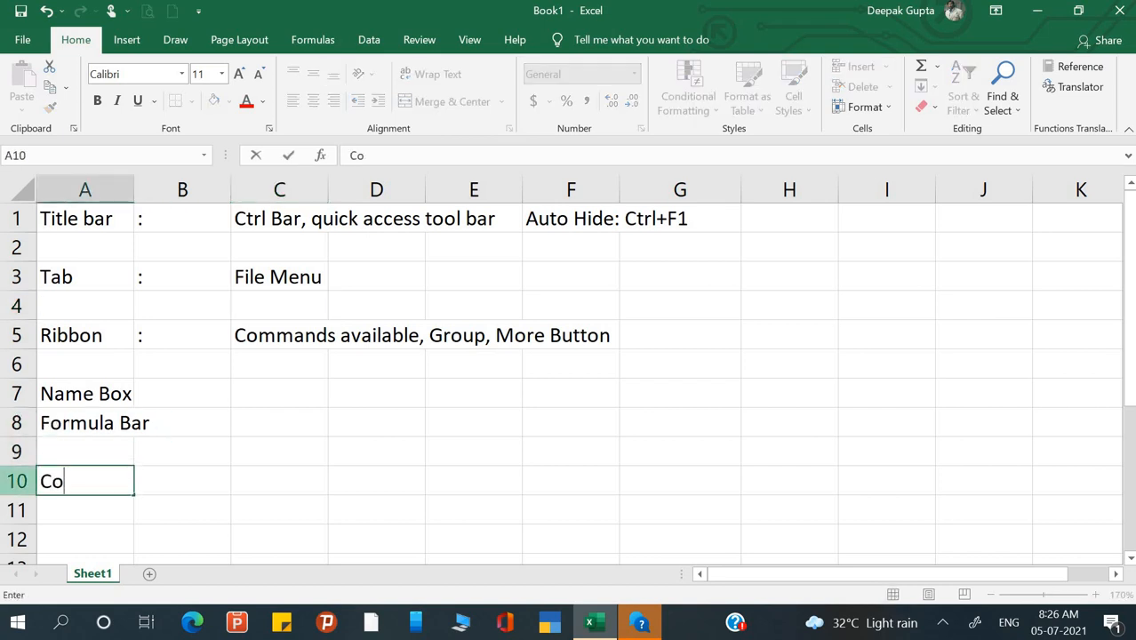
text(lumn )
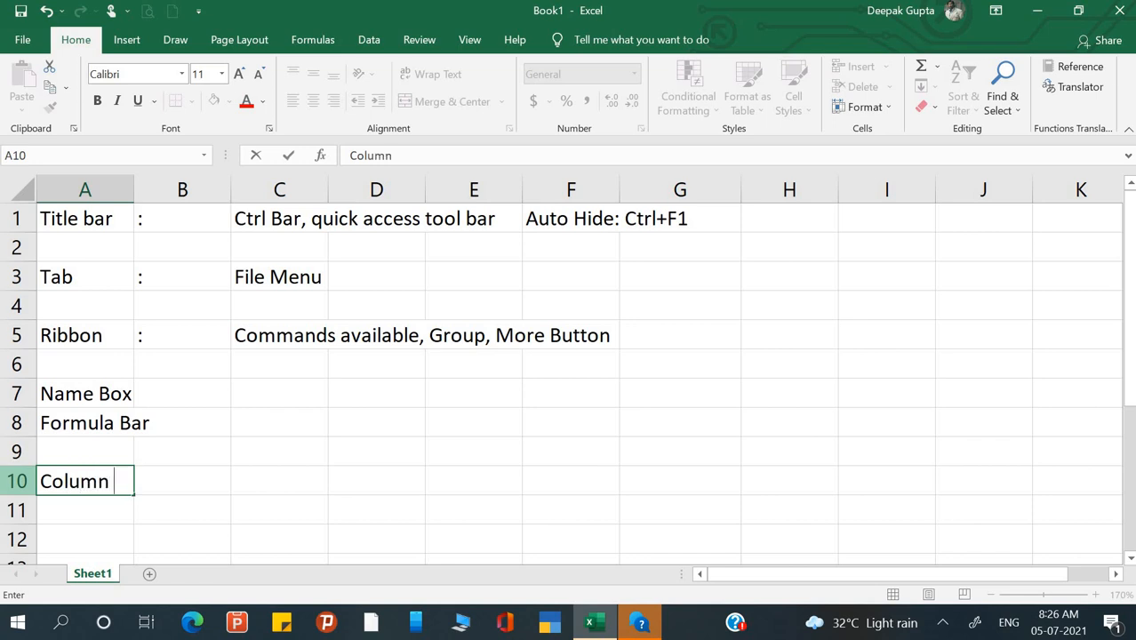
text(Header)
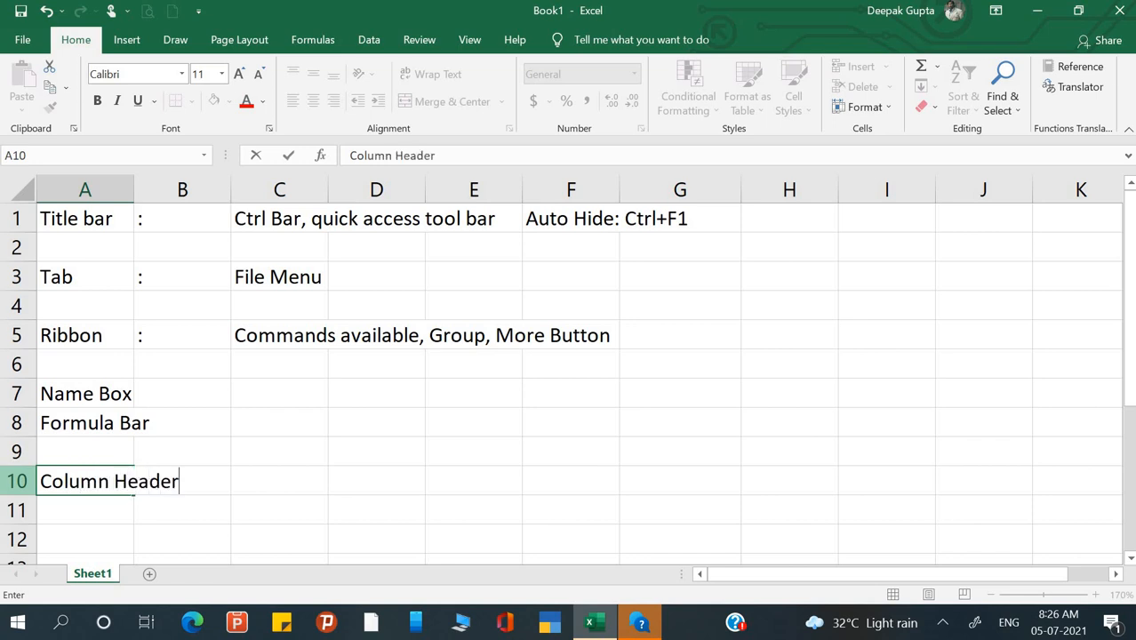
key(Return)
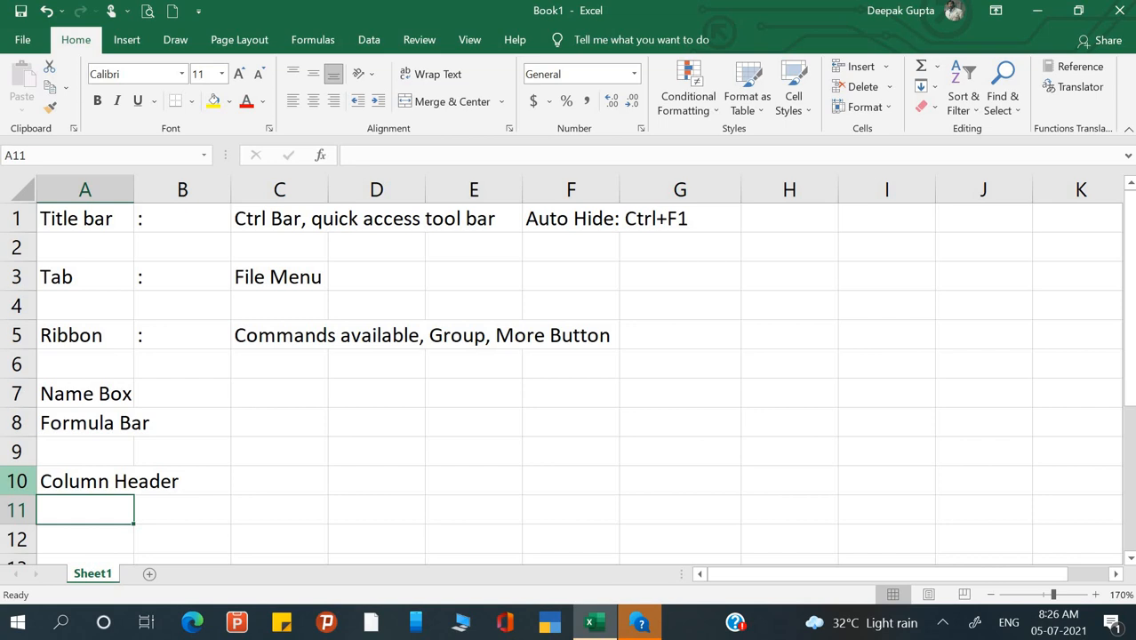
text(Row )
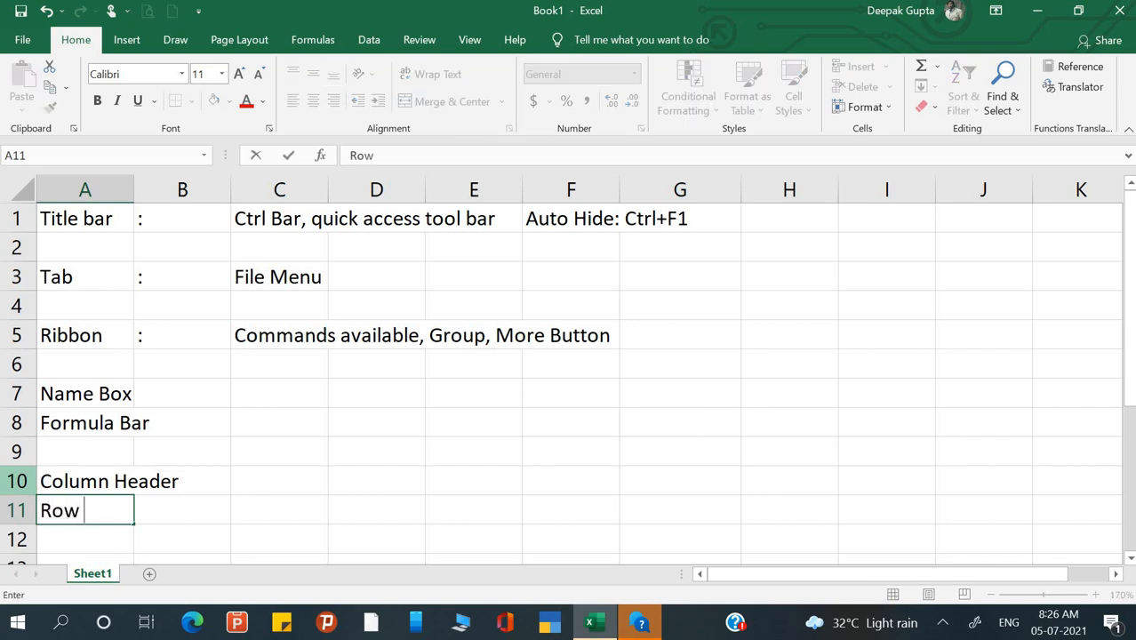
text(Header)
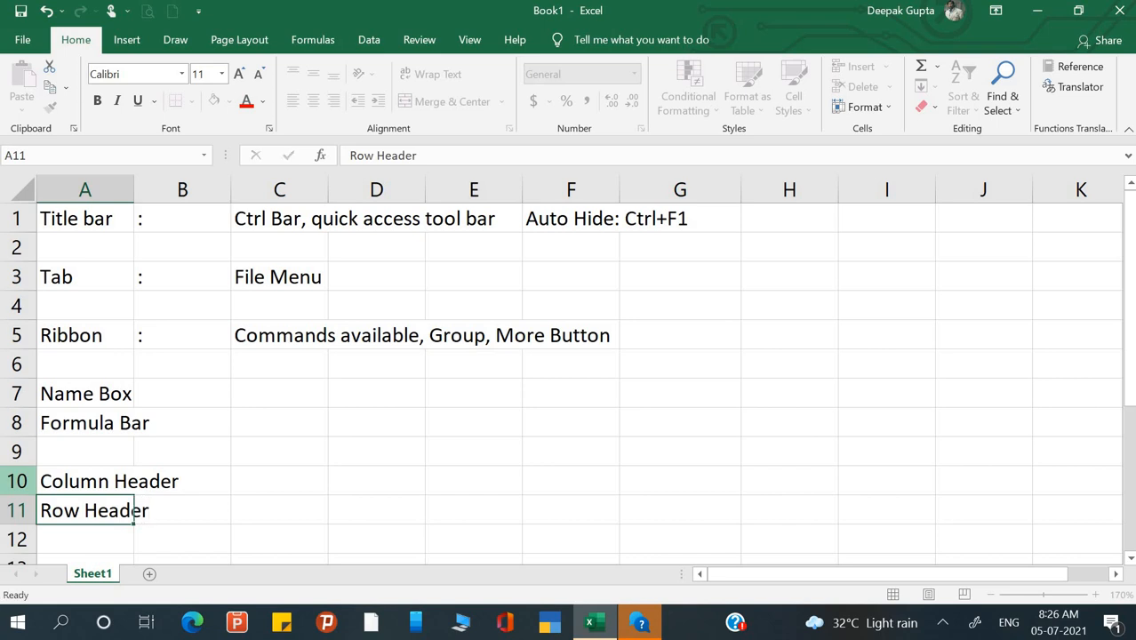
key(Return)
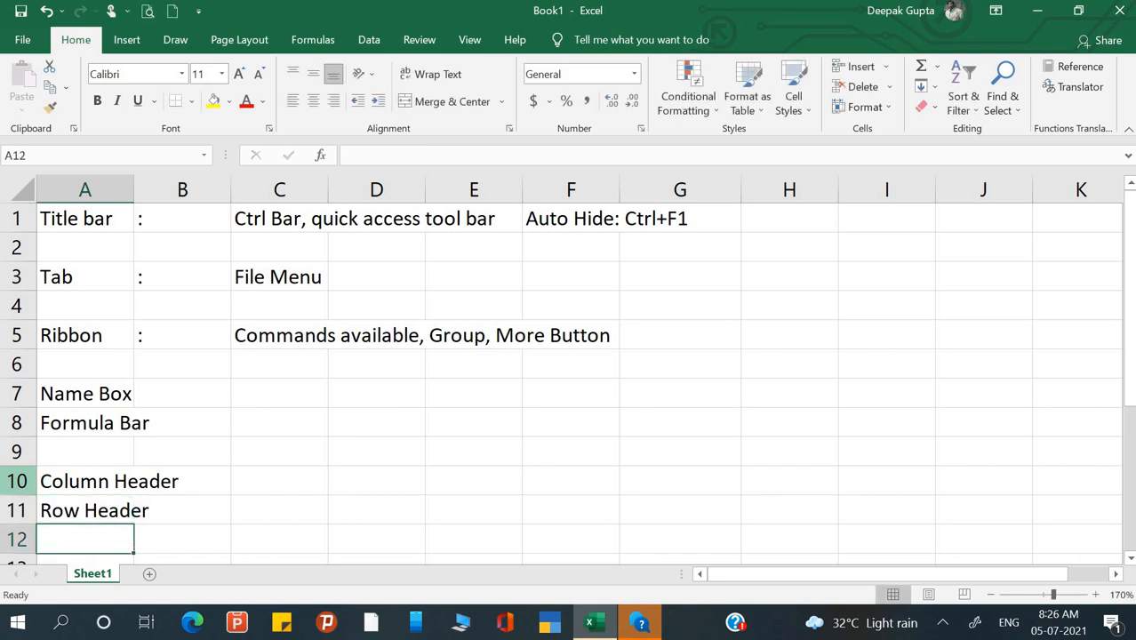
key(Up)
key(Up)
key(Right)
key(Right)
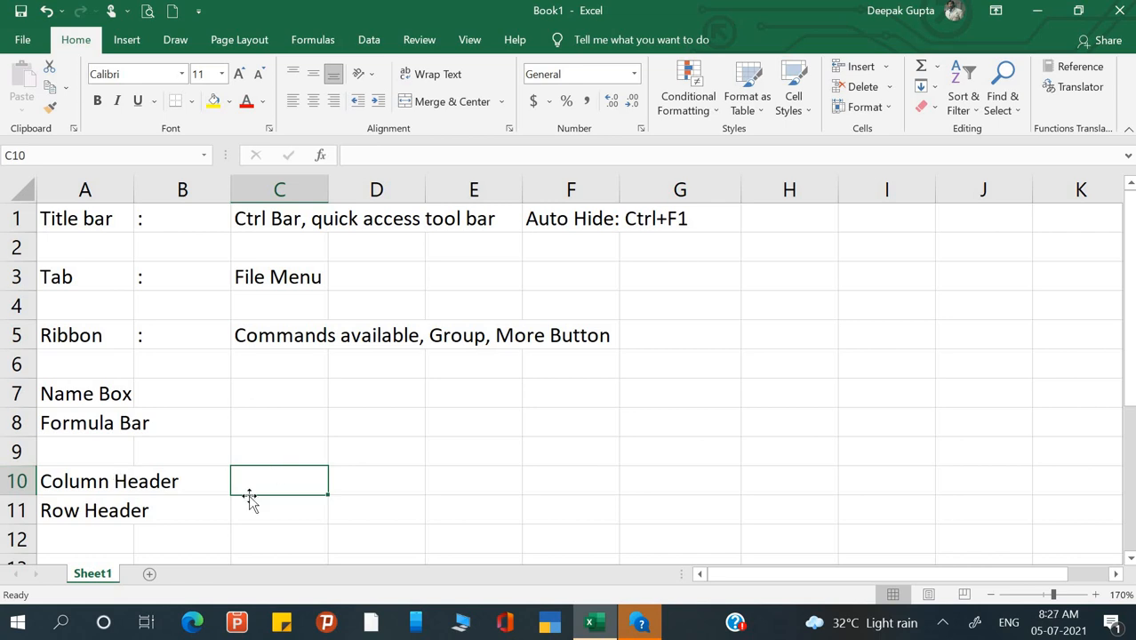
- Type 'A,B,C.....' in C10 and '1,2,3.....' in C11
text(A,B)
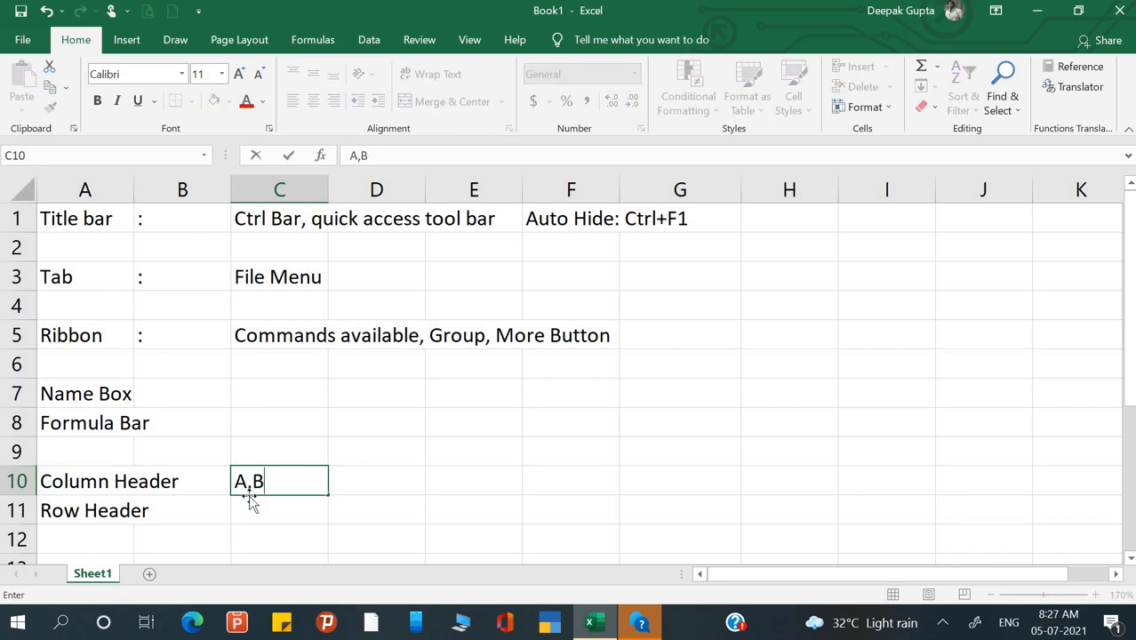
text(,C.....)
key(Return)
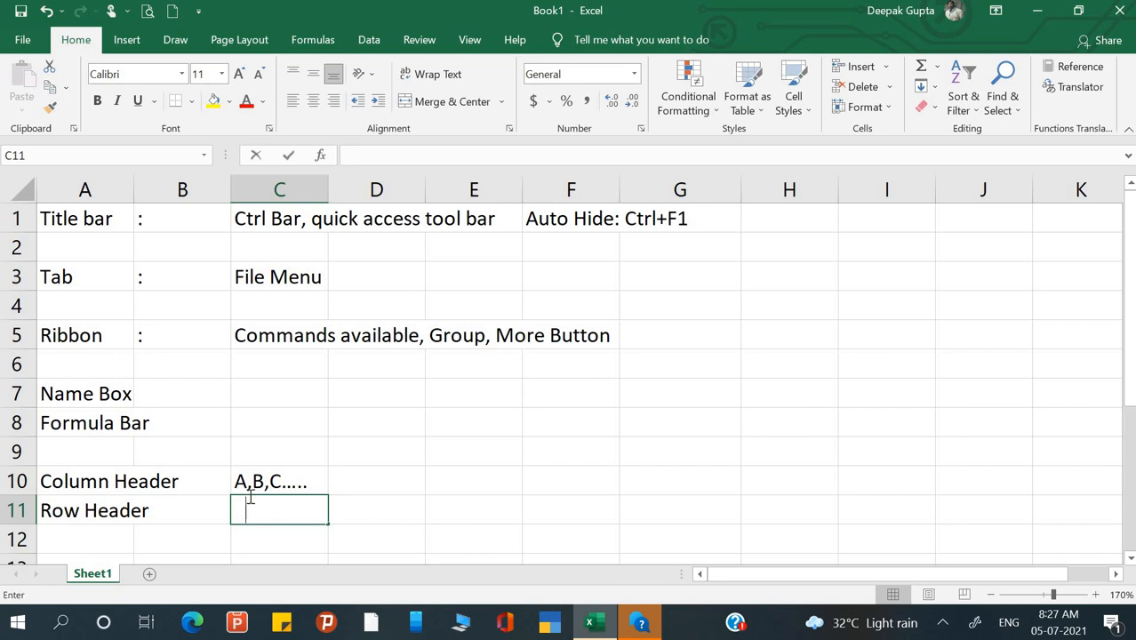
text(1,2,3.....)
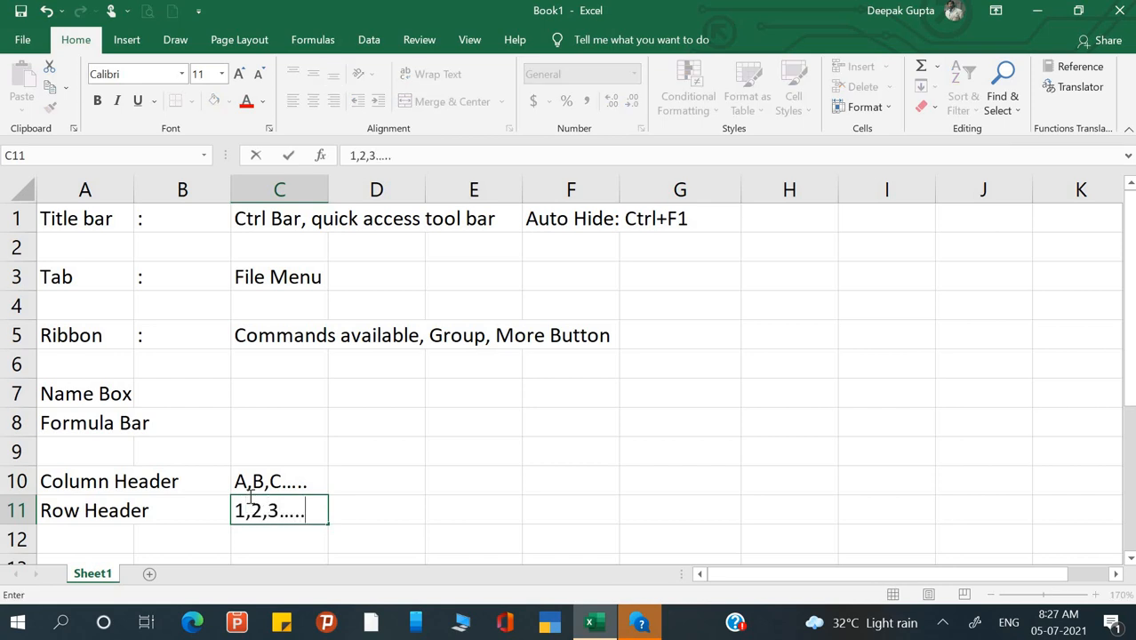
key(Return)
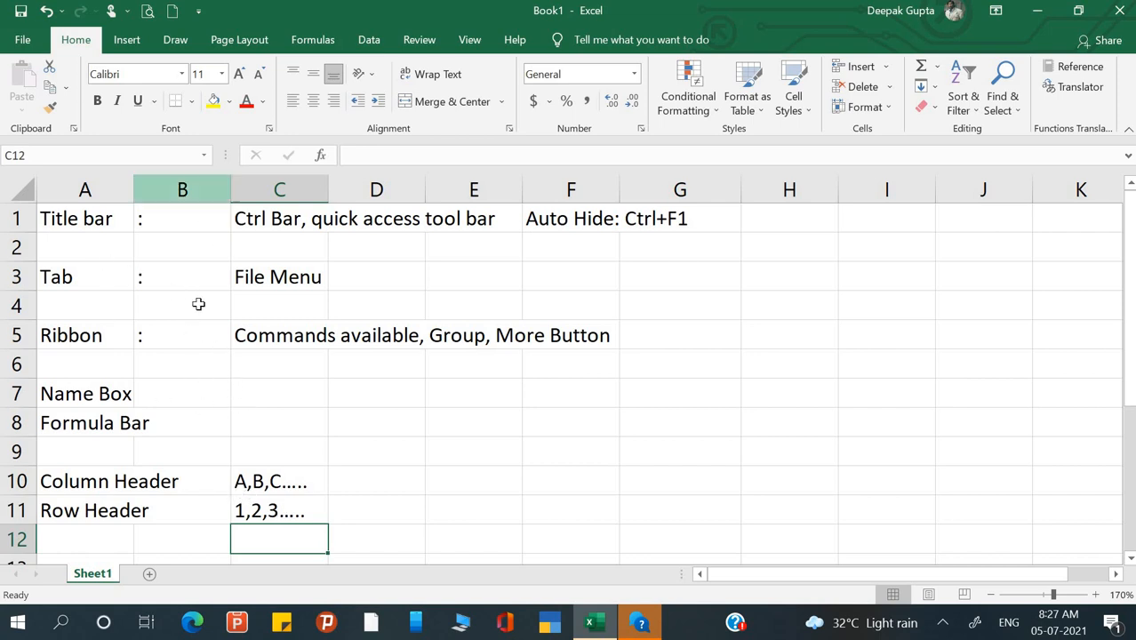
click(153, 245)
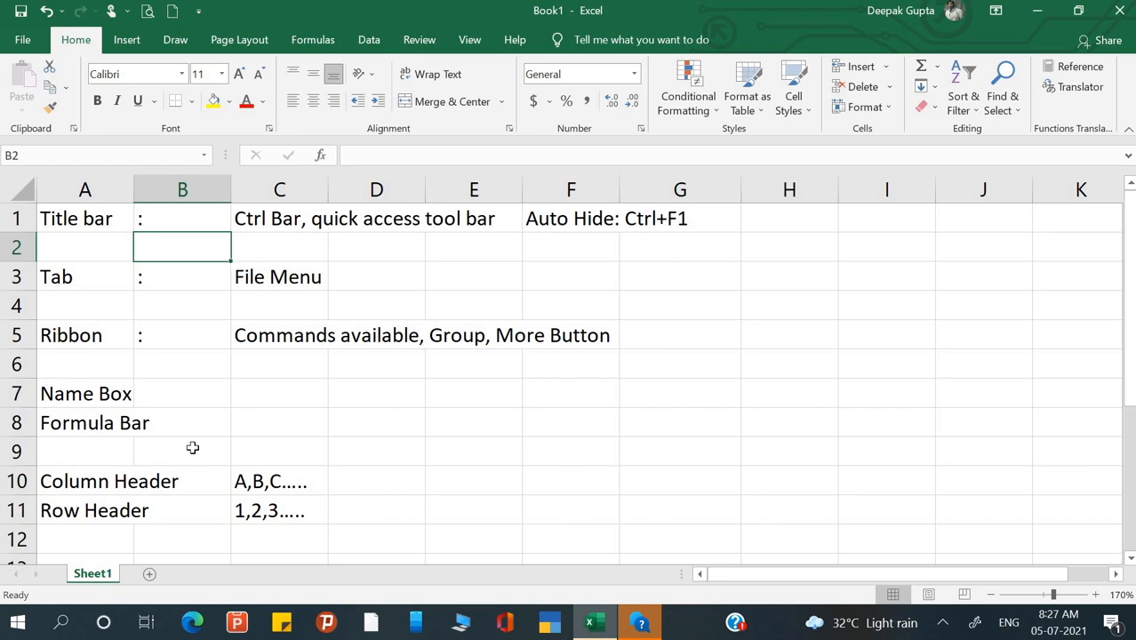
- Type 'Cell' into A12 below Row Header
click(83, 538)
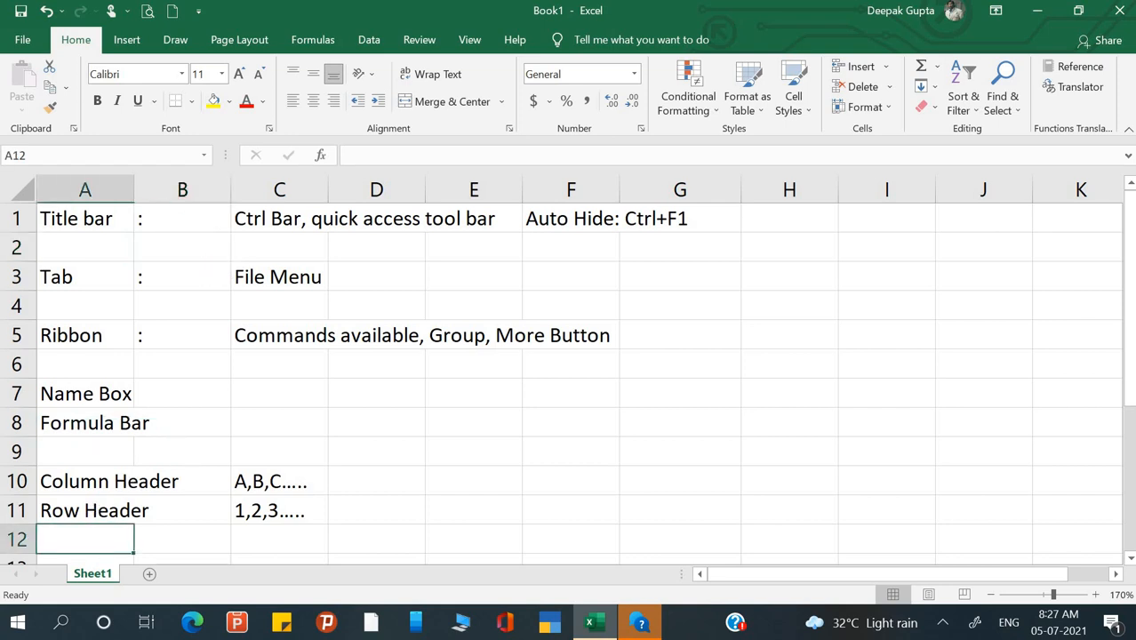
text(Cell)
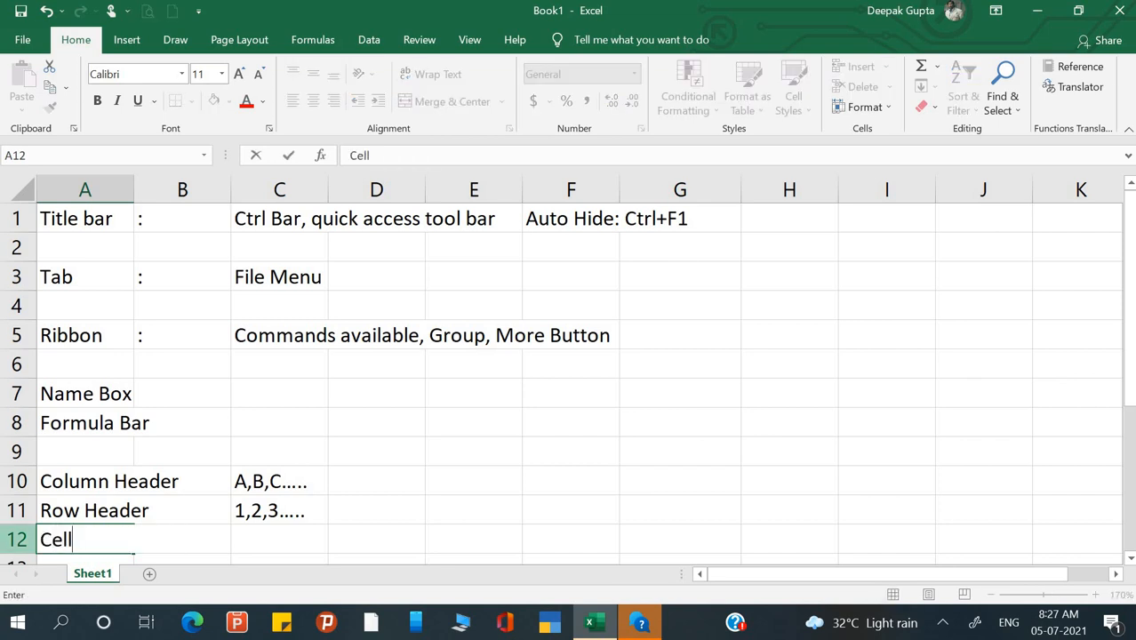
key(Return)
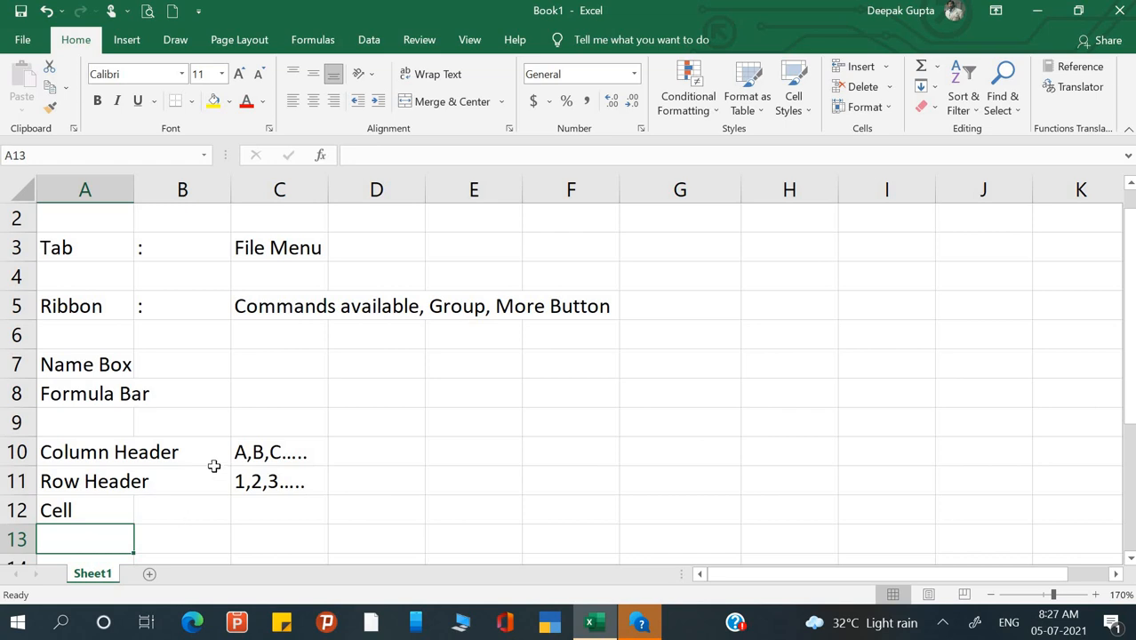
click(275, 340)
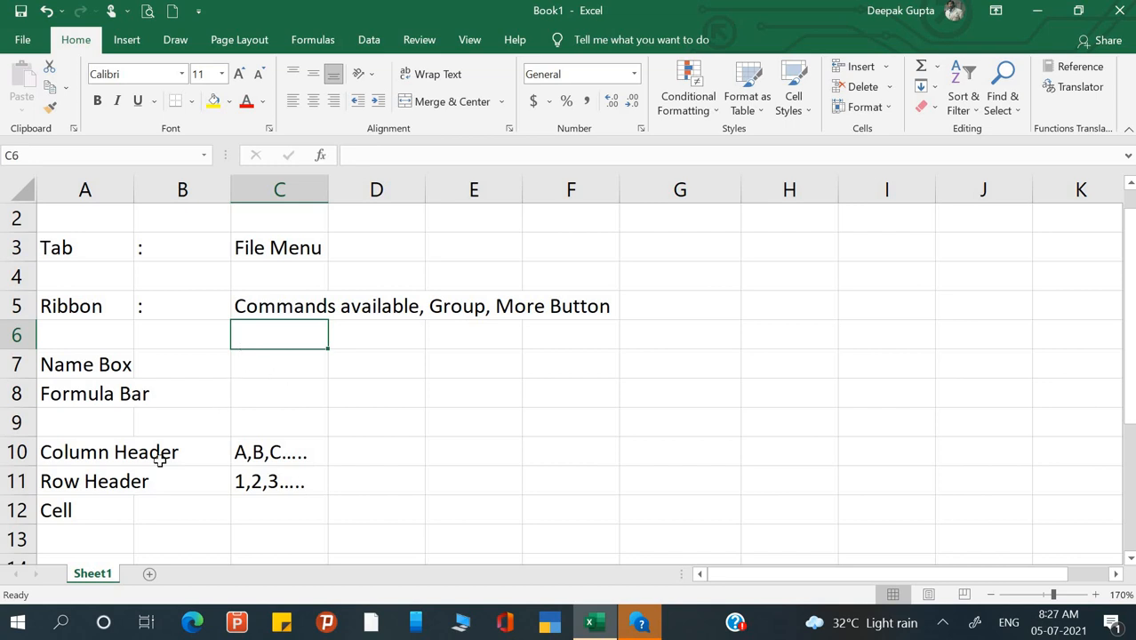
- Type 'Intersection of Row and column' into C12 beside Cell, fixing the spelling
click(158, 506)
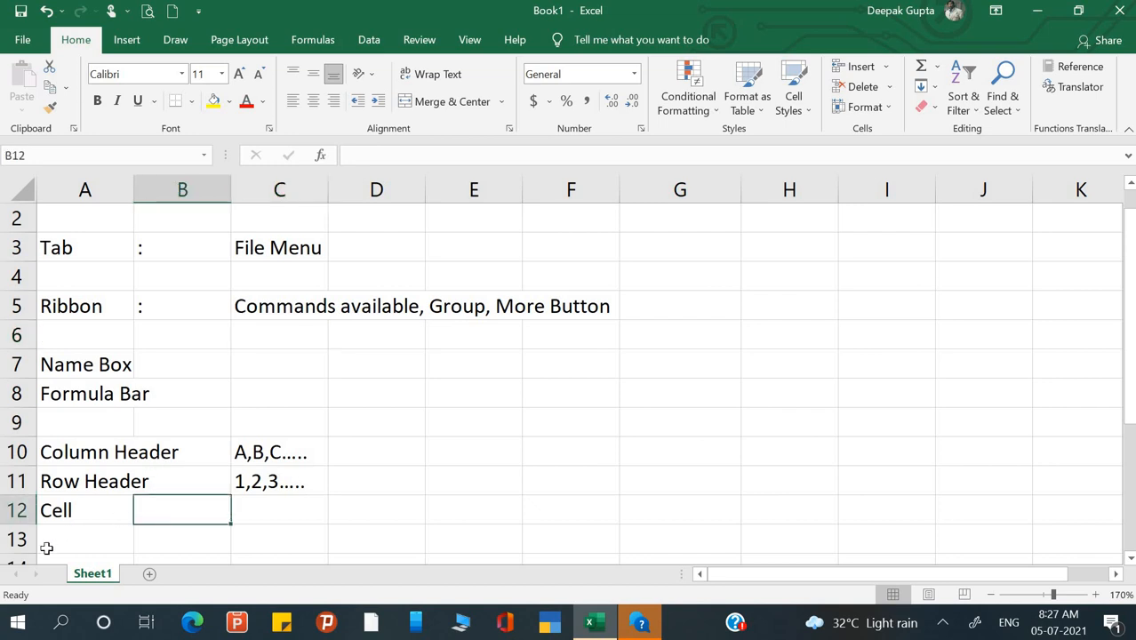
key(Right)
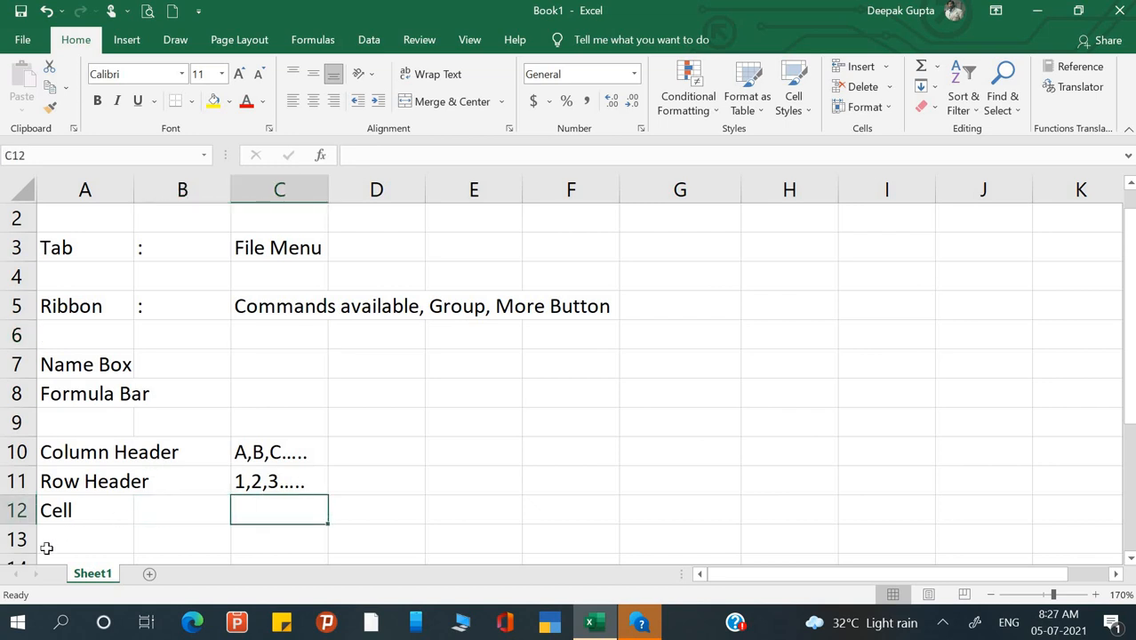
text(Intere)
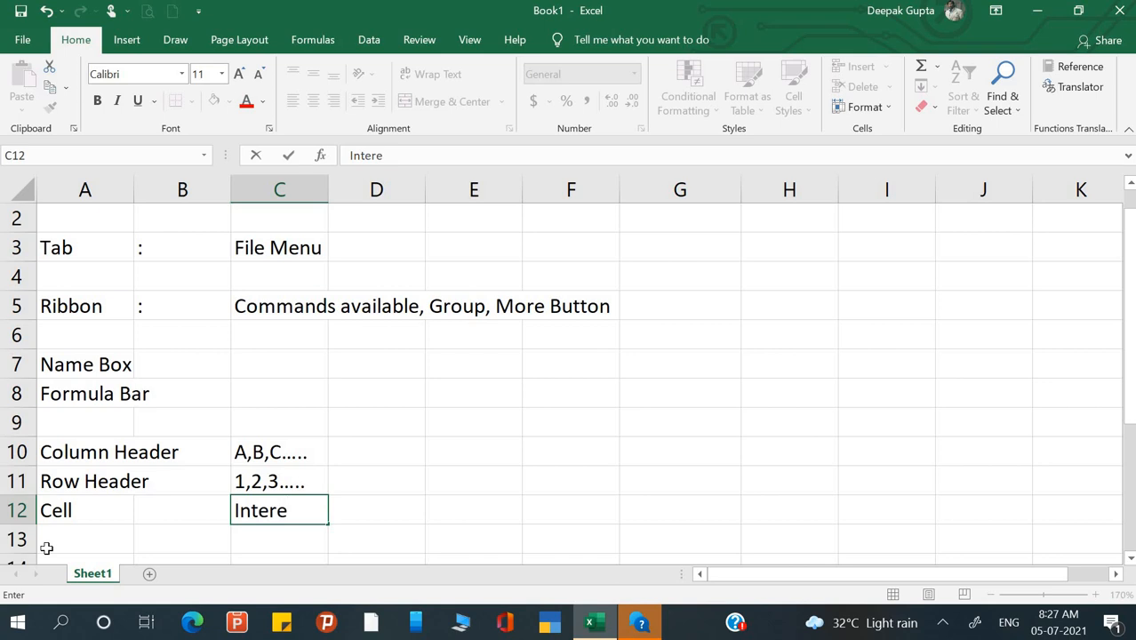
key(BackSpace)
text(ce)
key(BackSpace)
key(BackSpace)
text(section)
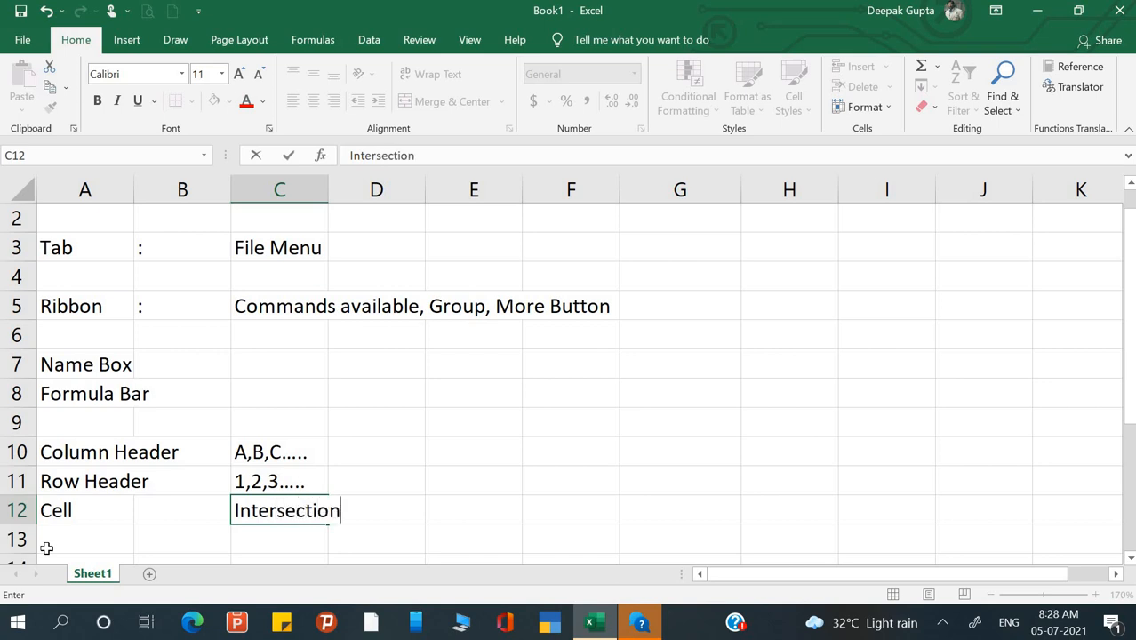
text( of Row )
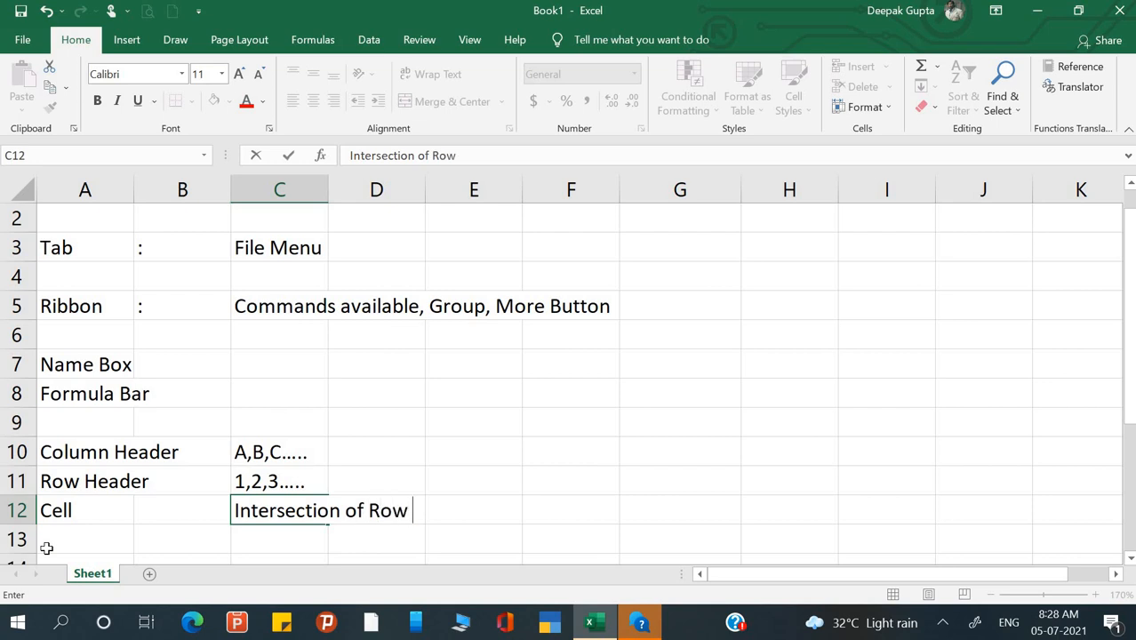
text(and colu)
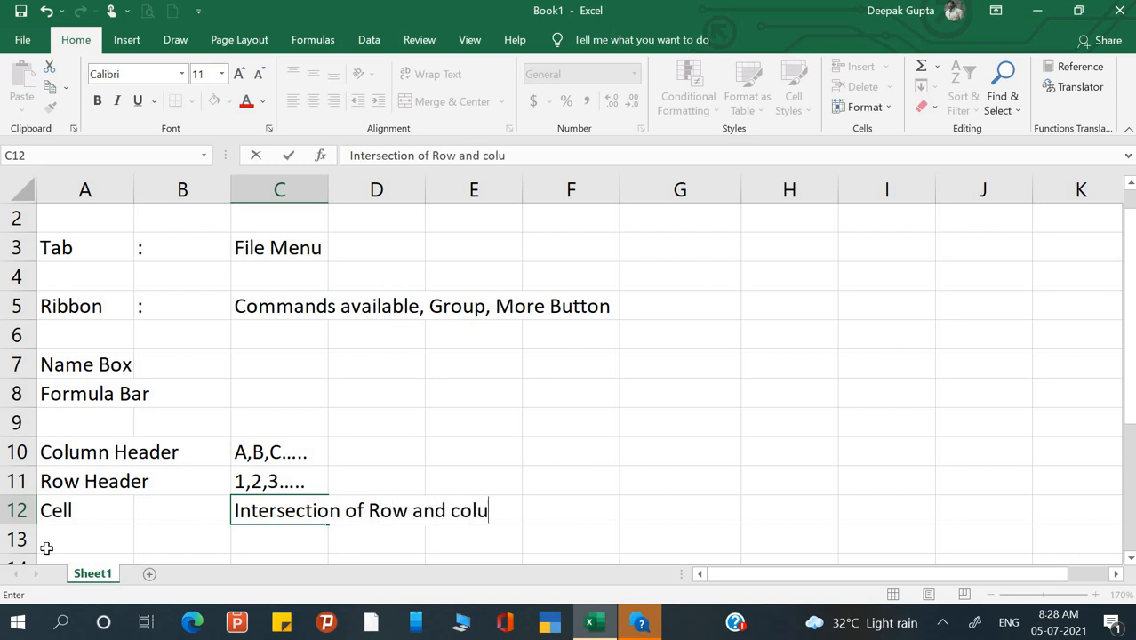
text(mn)
key(Return)
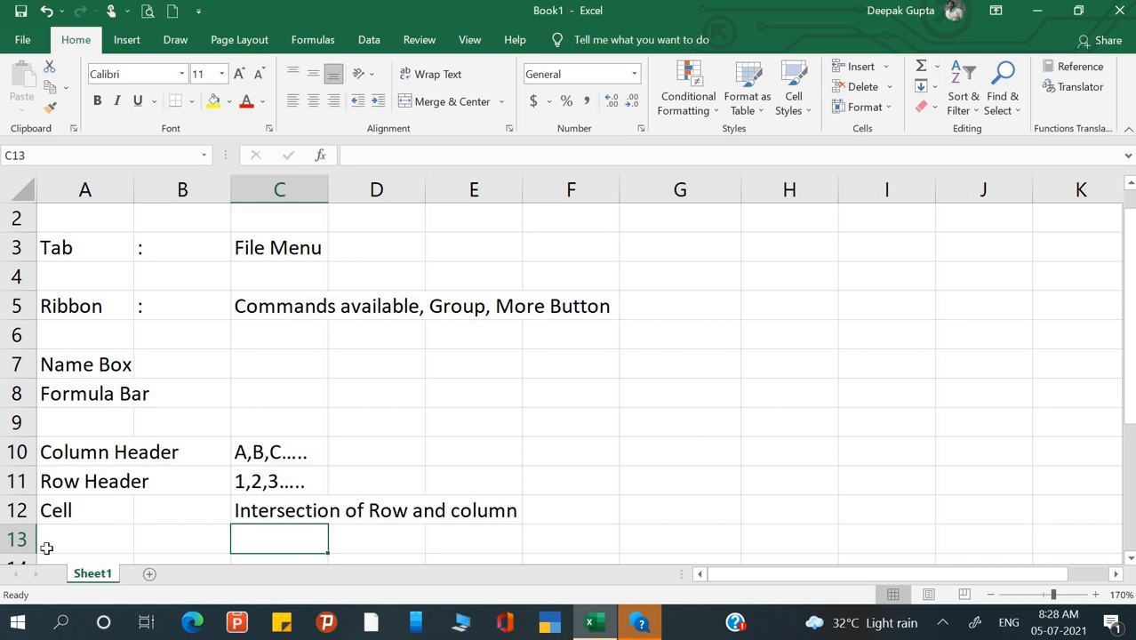
scroll(195, 494, up, 1)
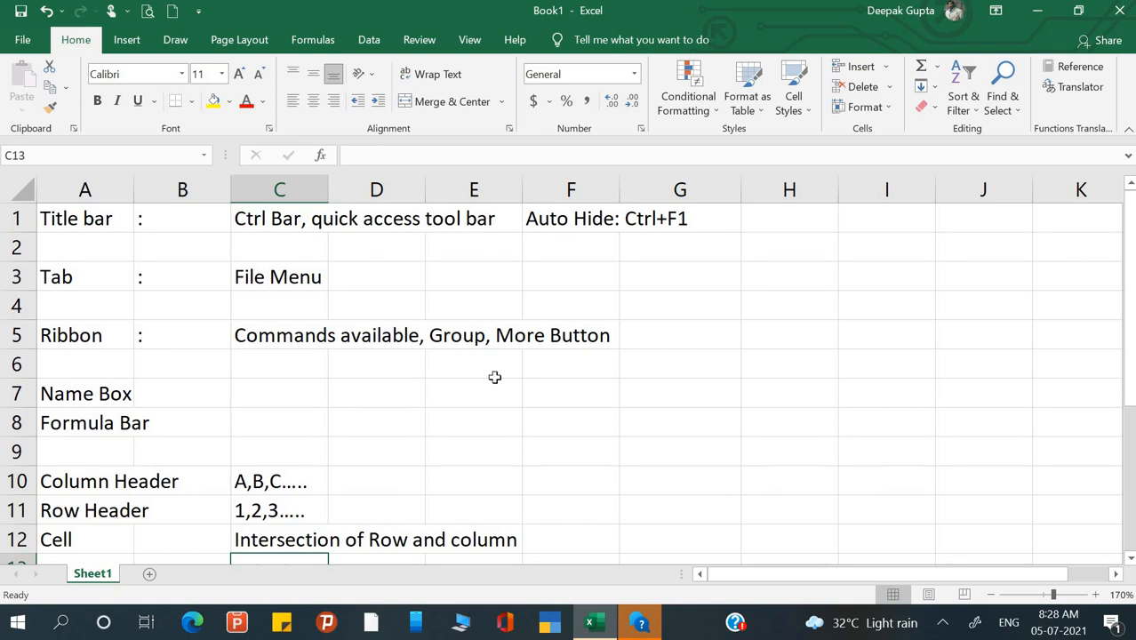
click(78, 396)
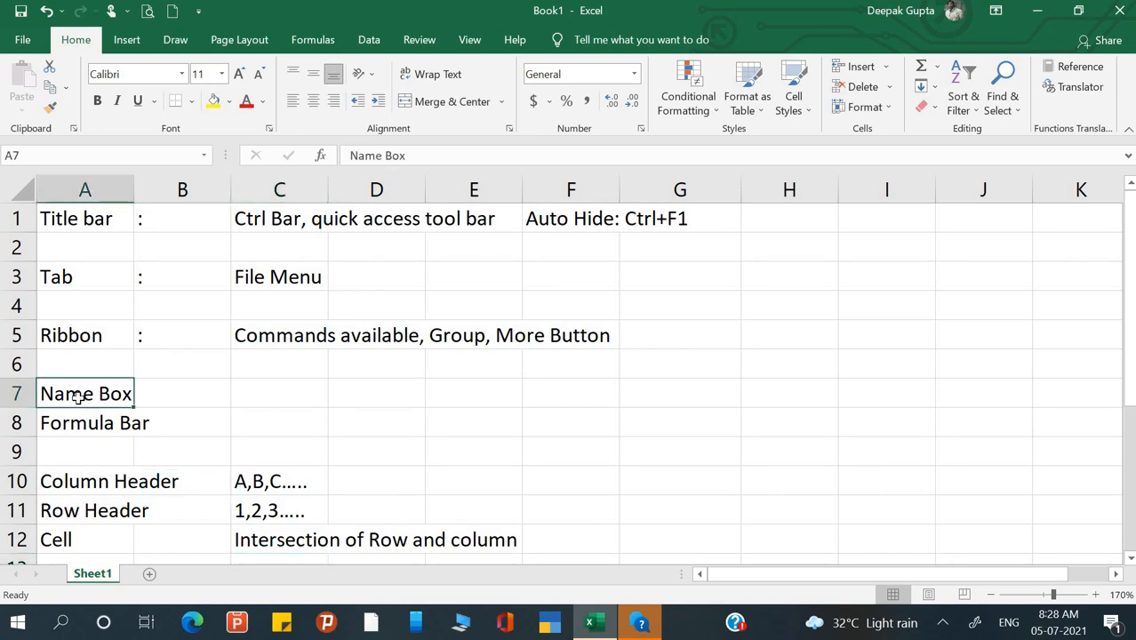
click(80, 423)
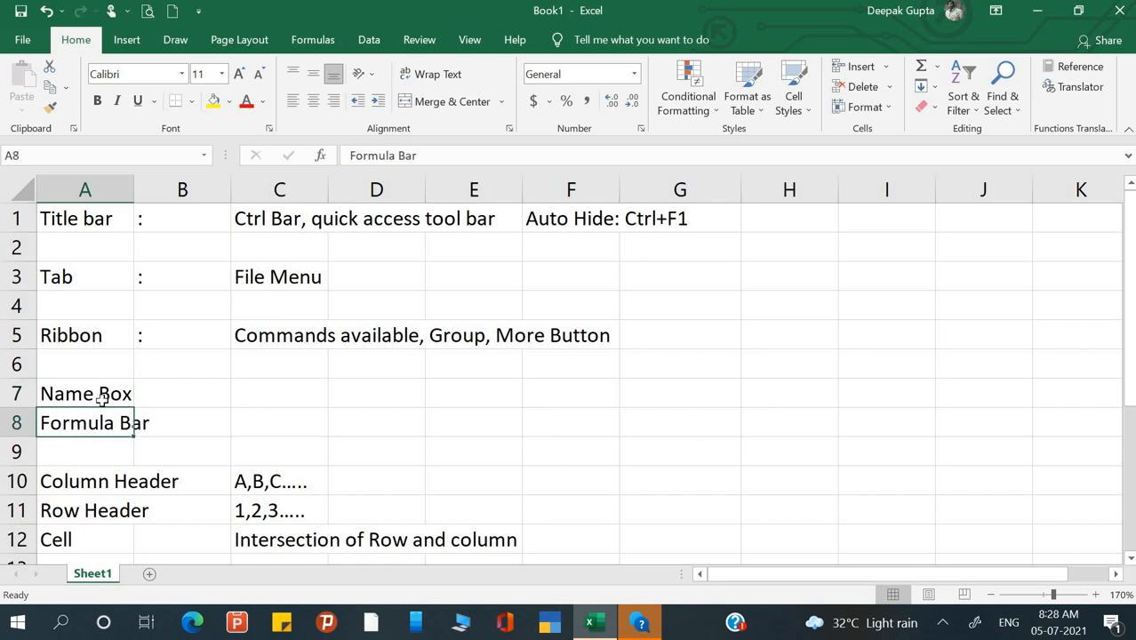
click(103, 397)
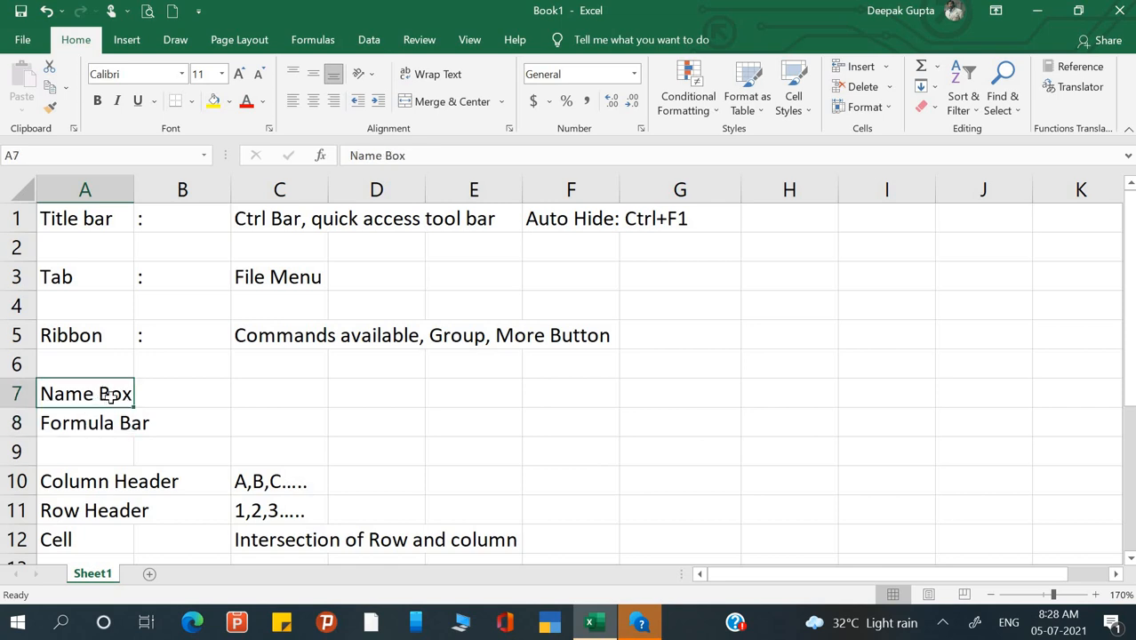
click(554, 276)
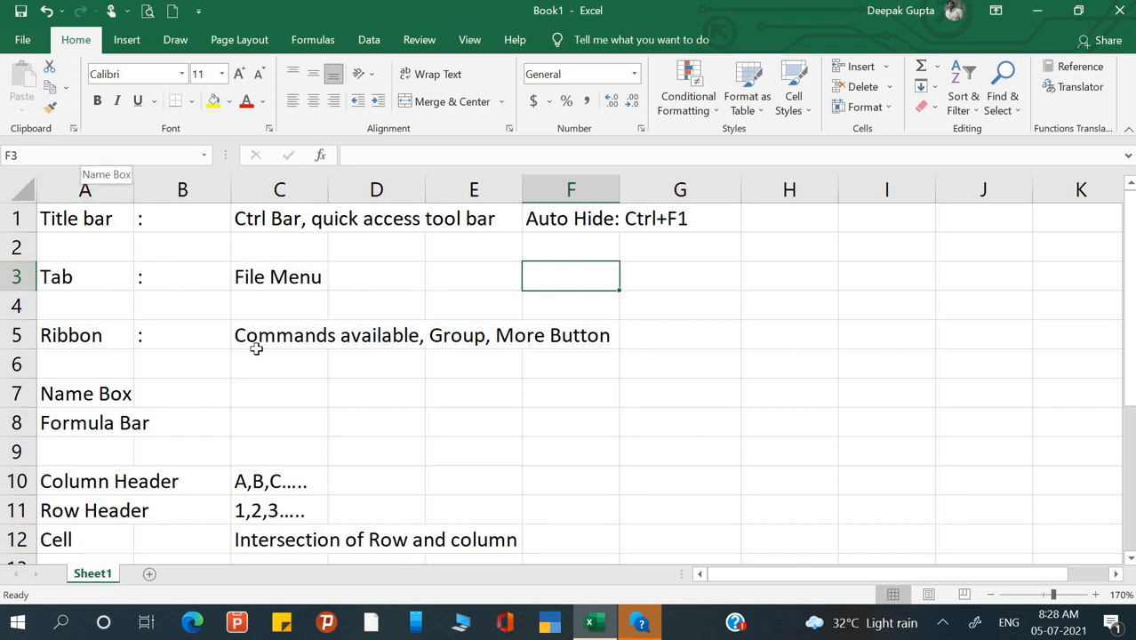
- Jump to cell H10 by entering its address in the Name Box
click(197, 282)
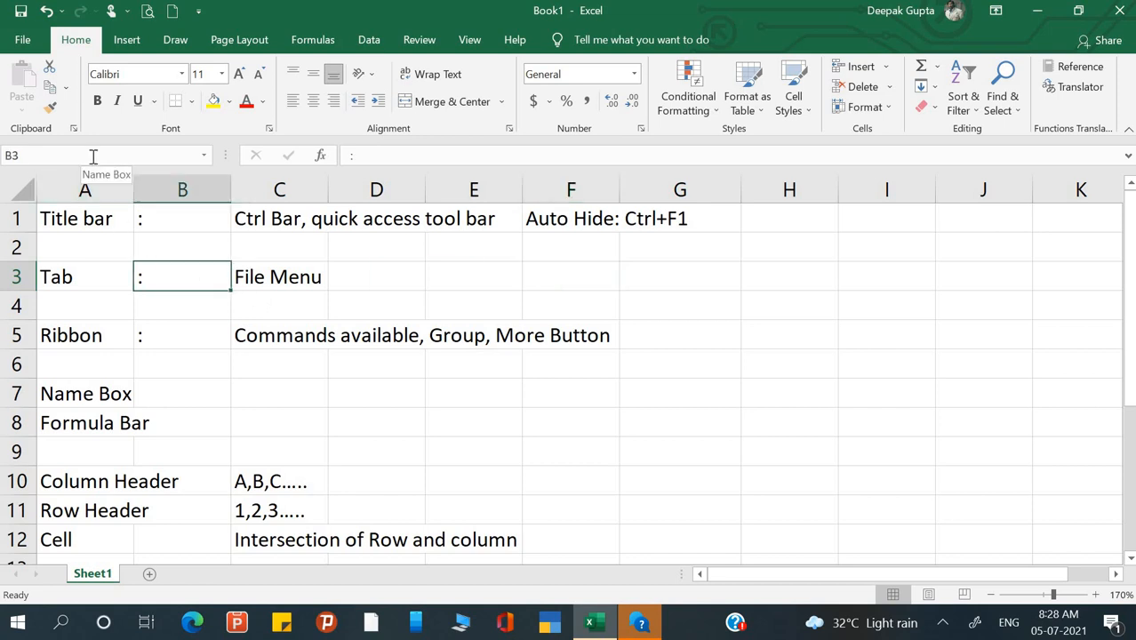
click(33, 158)
click(35, 157)
key(BackSpace)
key(BackSpace)
text(h10)
key(Return)
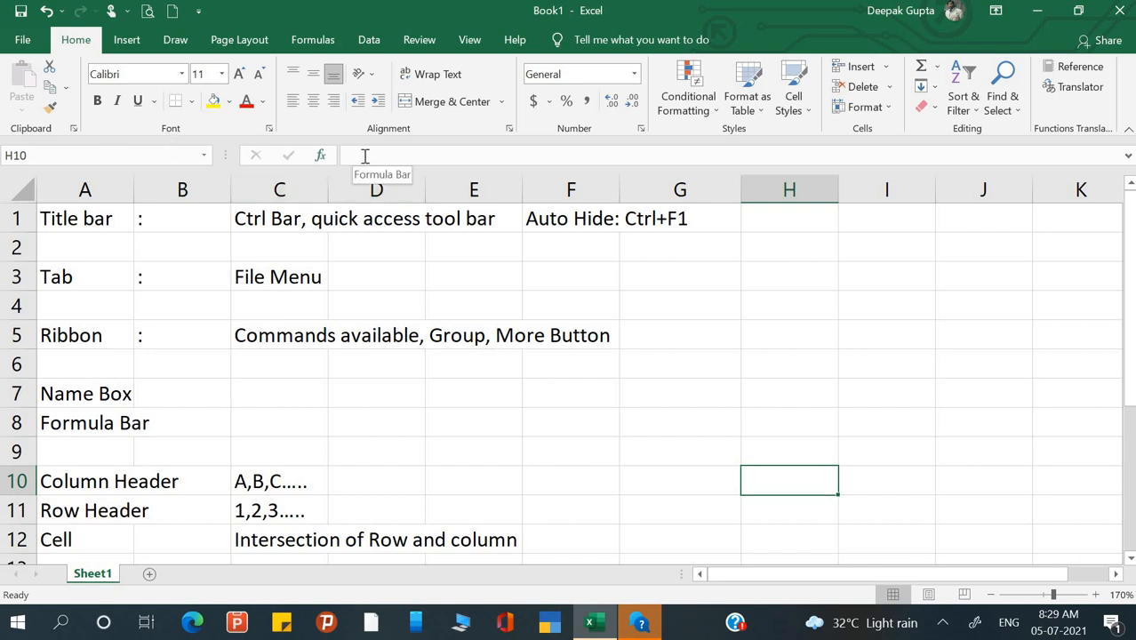
- Change C1's last word to 'Bar' so it reads 'Ctrl Bar, quick access tool Bar'
click(285, 289)
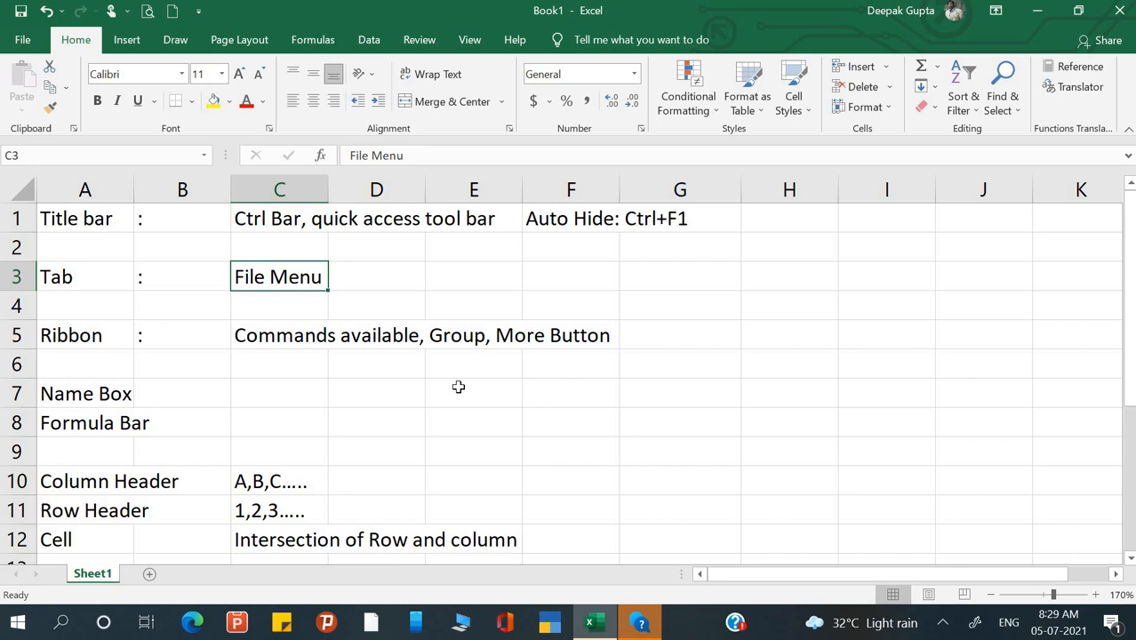
click(264, 335)
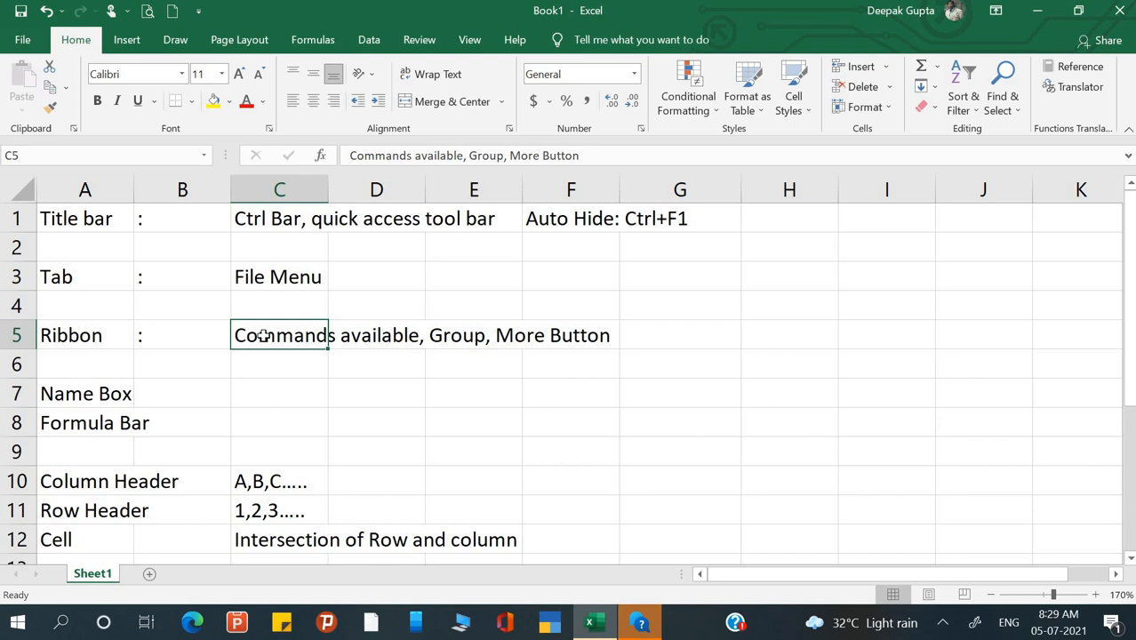
click(245, 223)
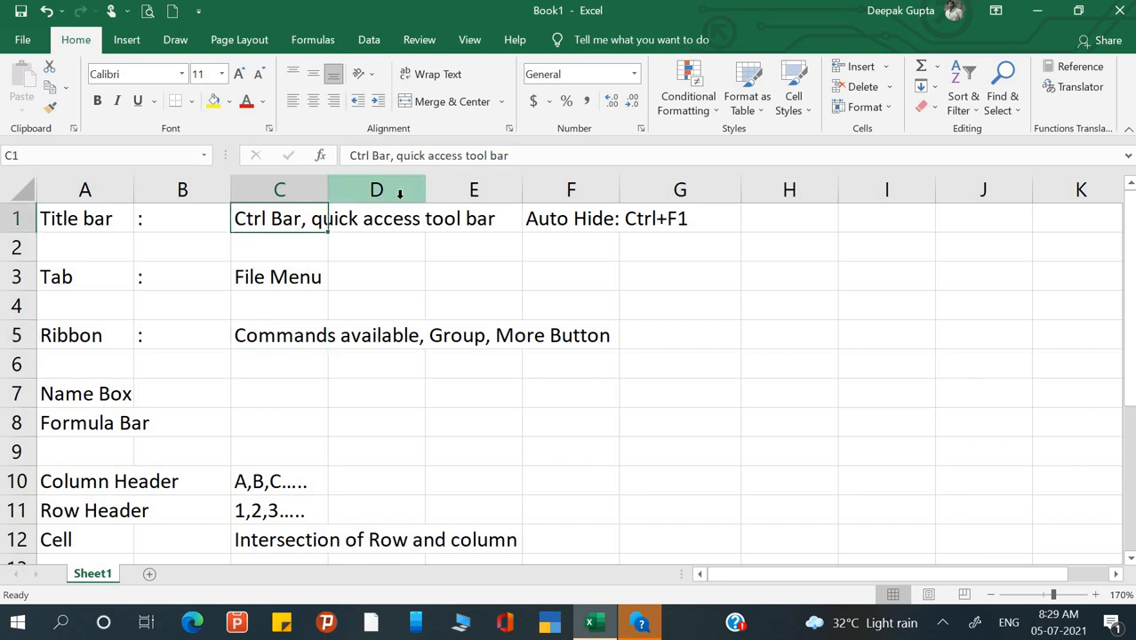
click(515, 156)
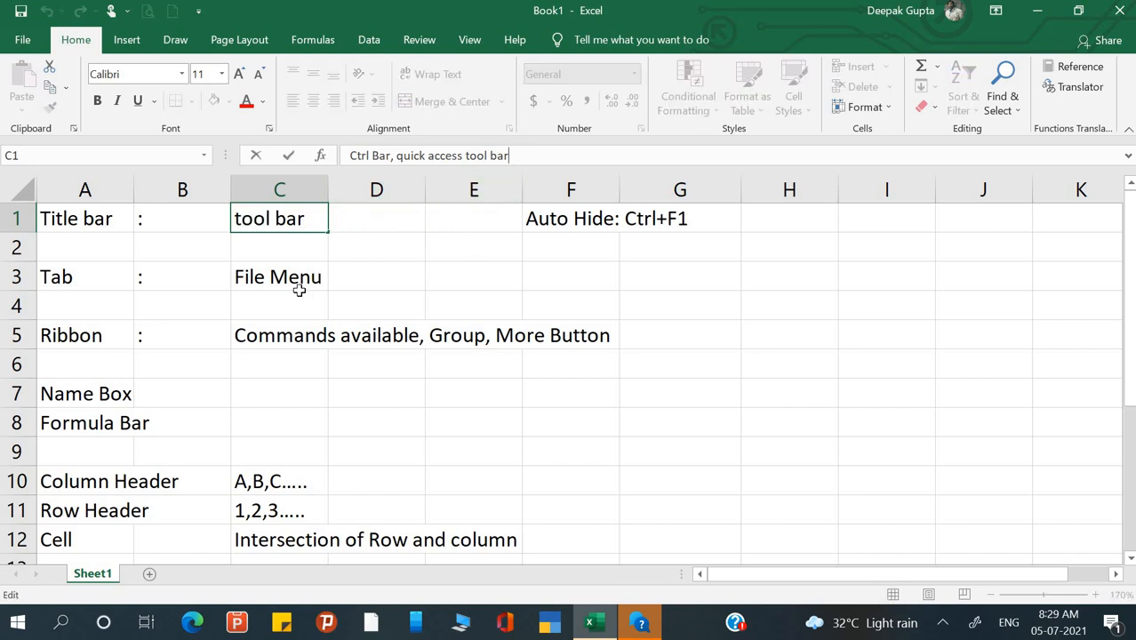
key(BackSpace)
key(BackSpace)
key(BackSpace)
text(Bar)
key(Return)
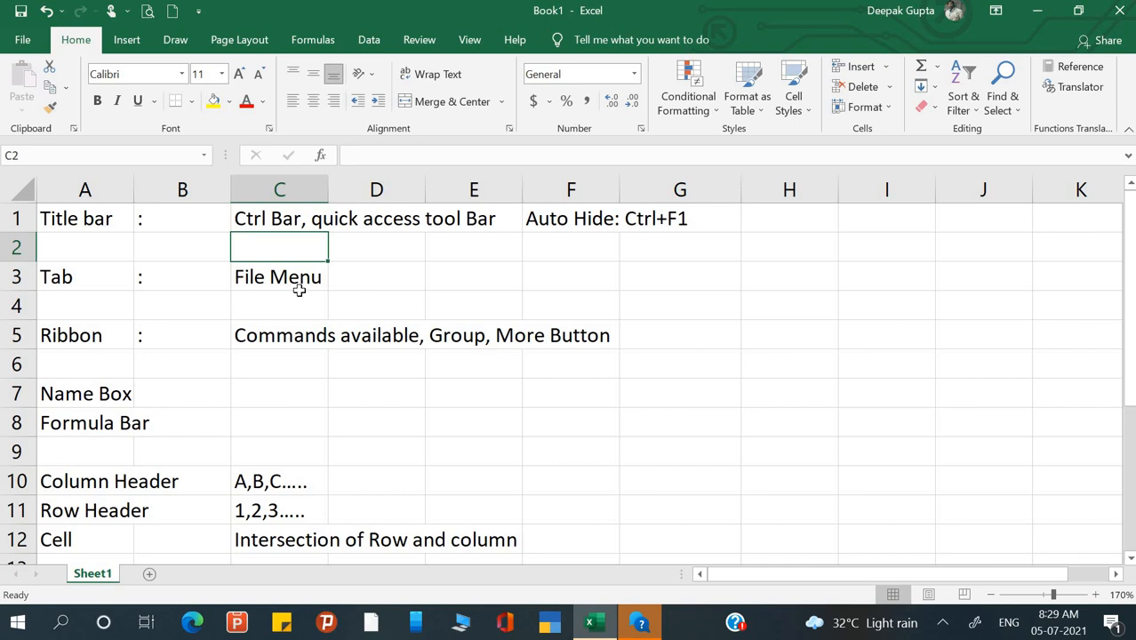
click(382, 377)
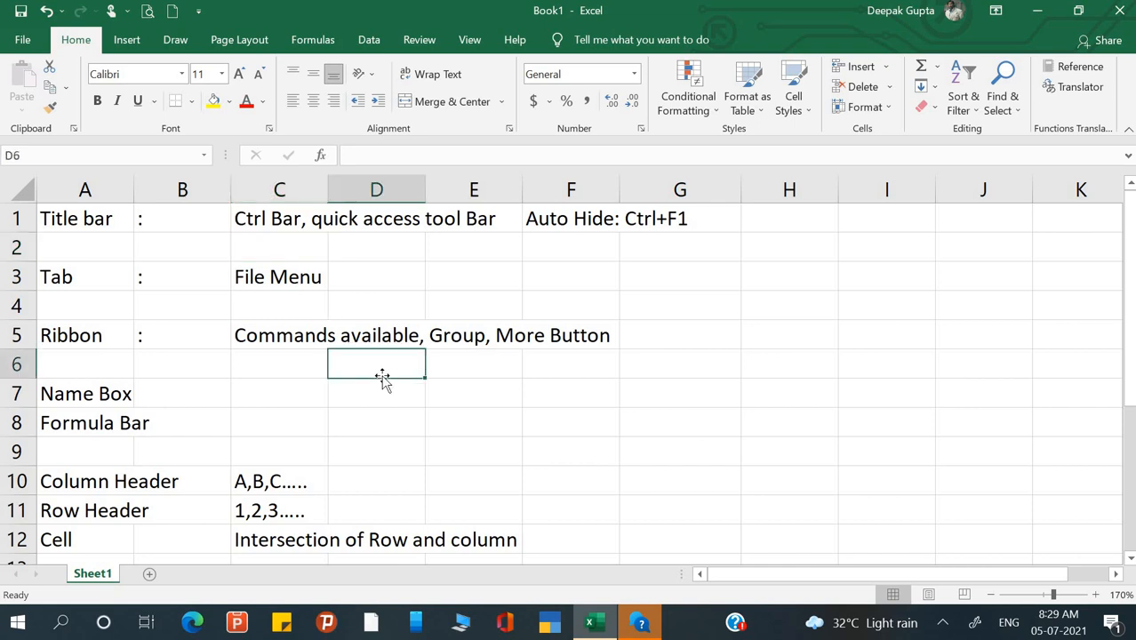
click(363, 398)
scroll(363, 398, down, 2)
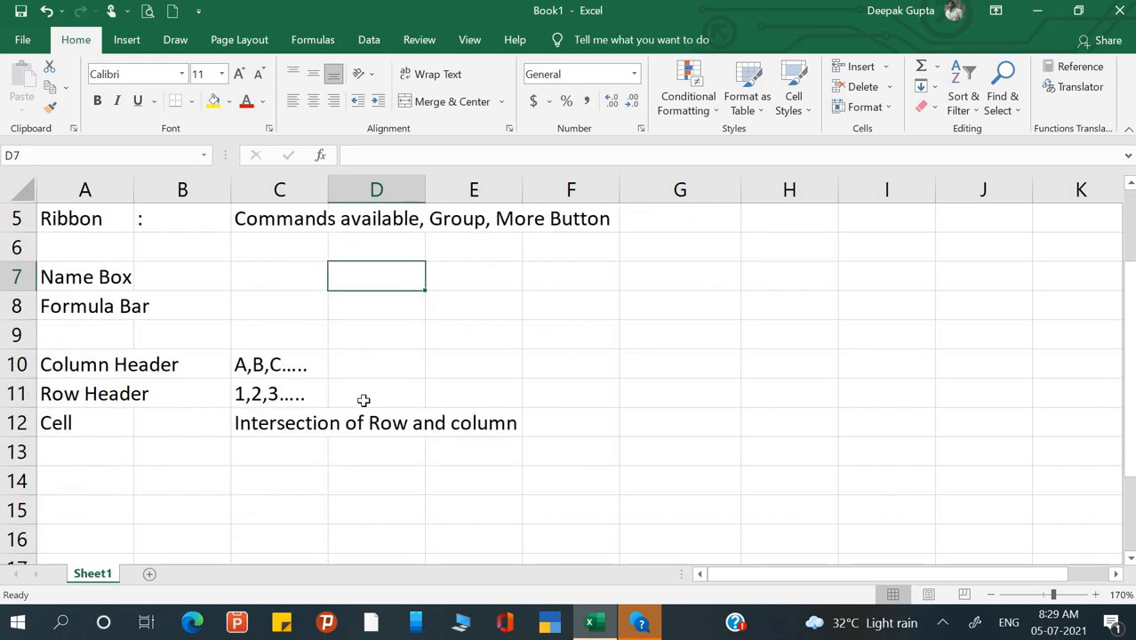
click(216, 477)
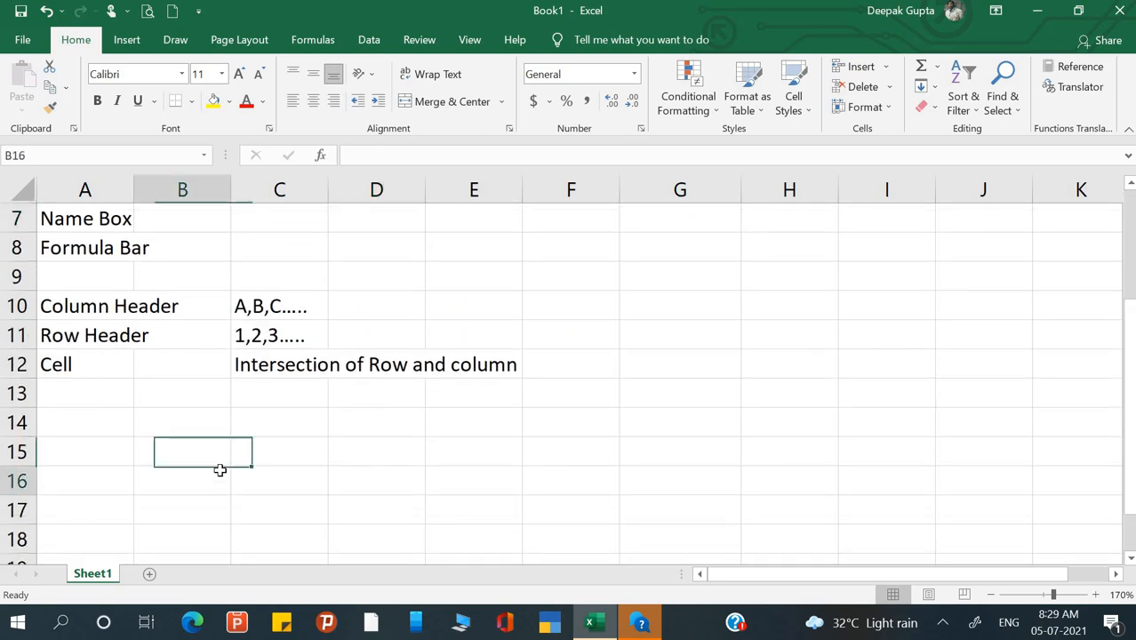
scroll(362, 410, up, 2)
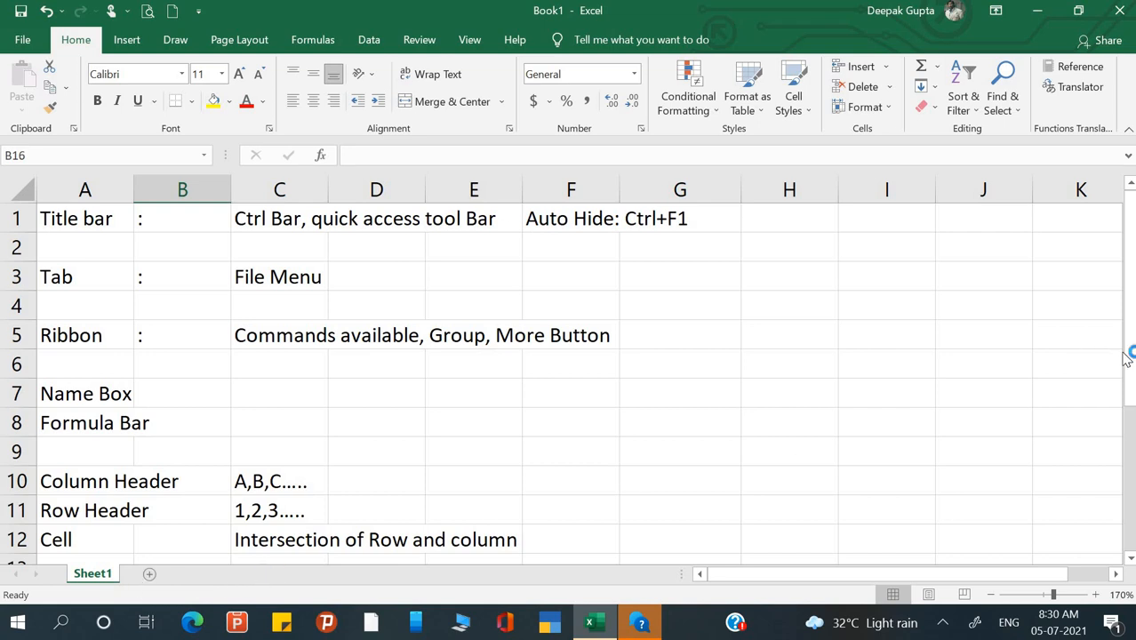
drag(1130, 353, 1130, 480)
drag(1131, 345, 1131, 197)
scroll(1131, 560, down, 4)
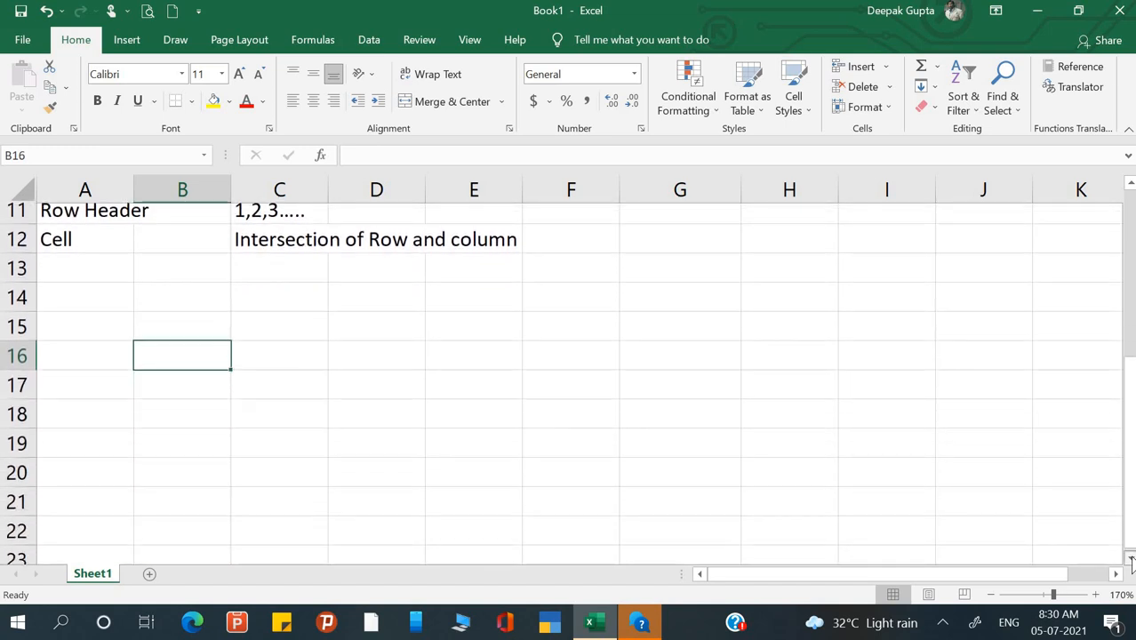
scroll(1131, 560, down, 1)
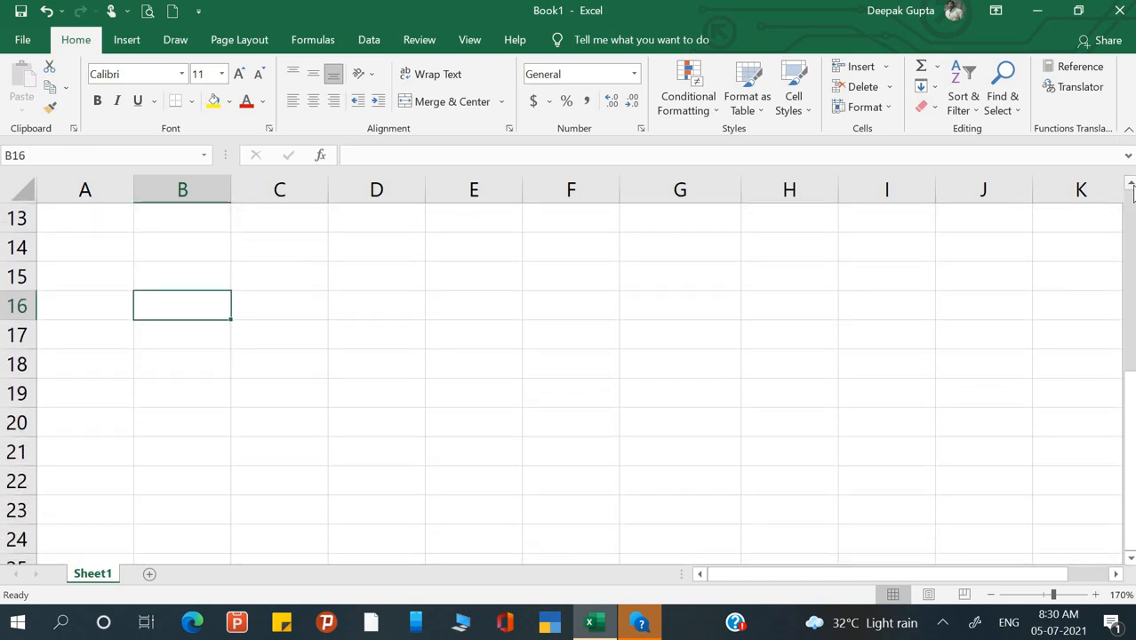
scroll(1131, 191, up, 4)
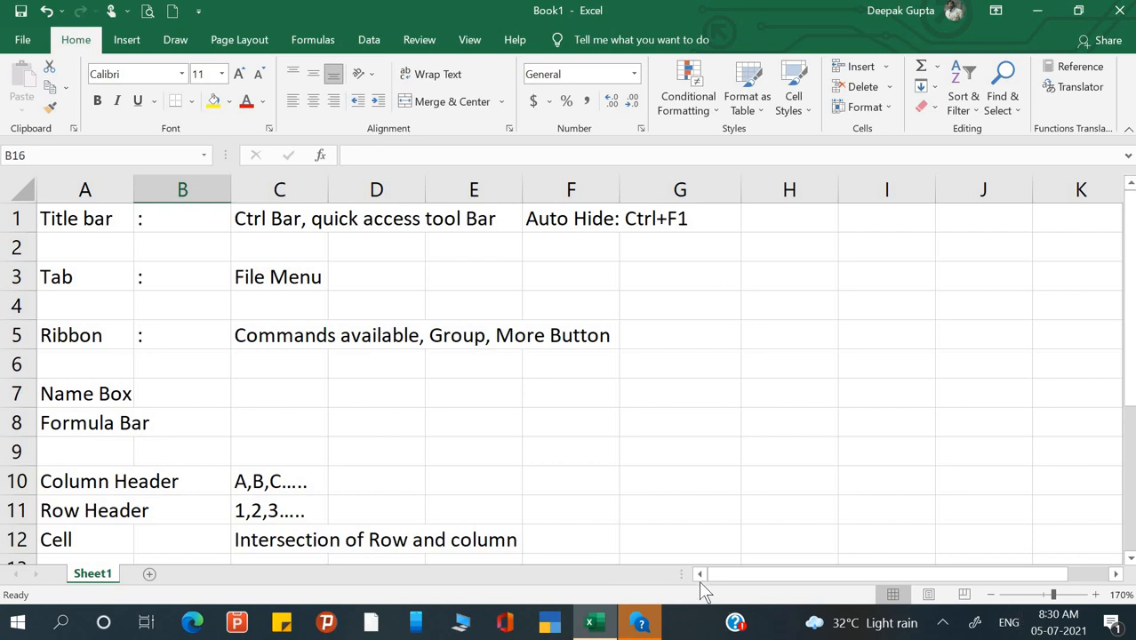
click(1117, 575)
click(1118, 573)
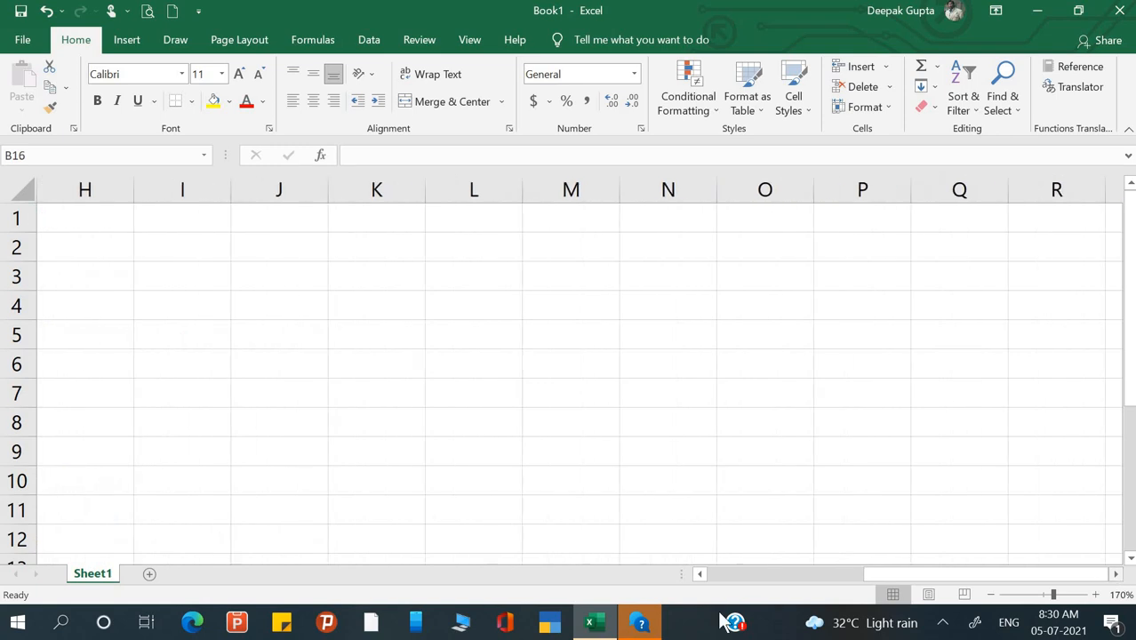
click(699, 574)
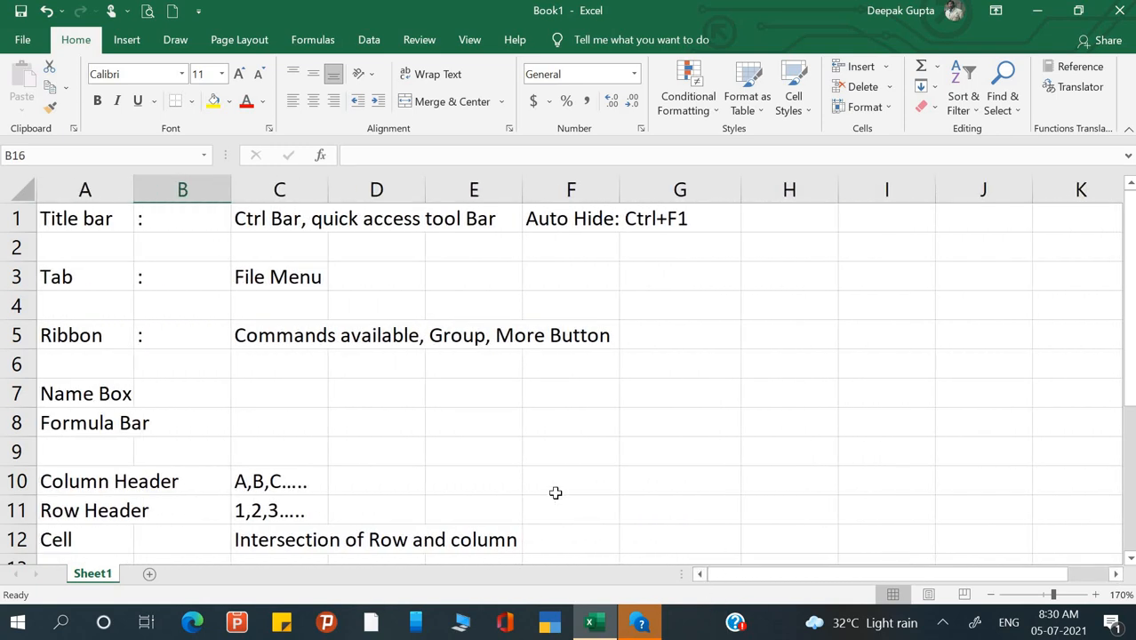
scroll(554, 491, down, 2)
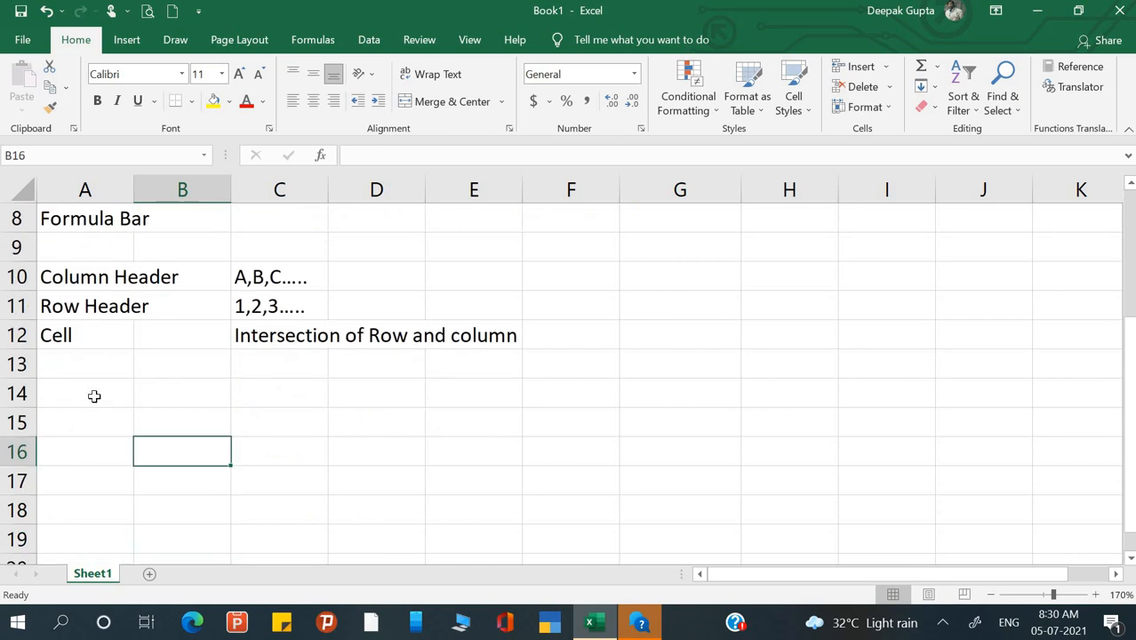
- Enter 'Verticle Scroll bar' in A14
click(94, 397)
text(S)
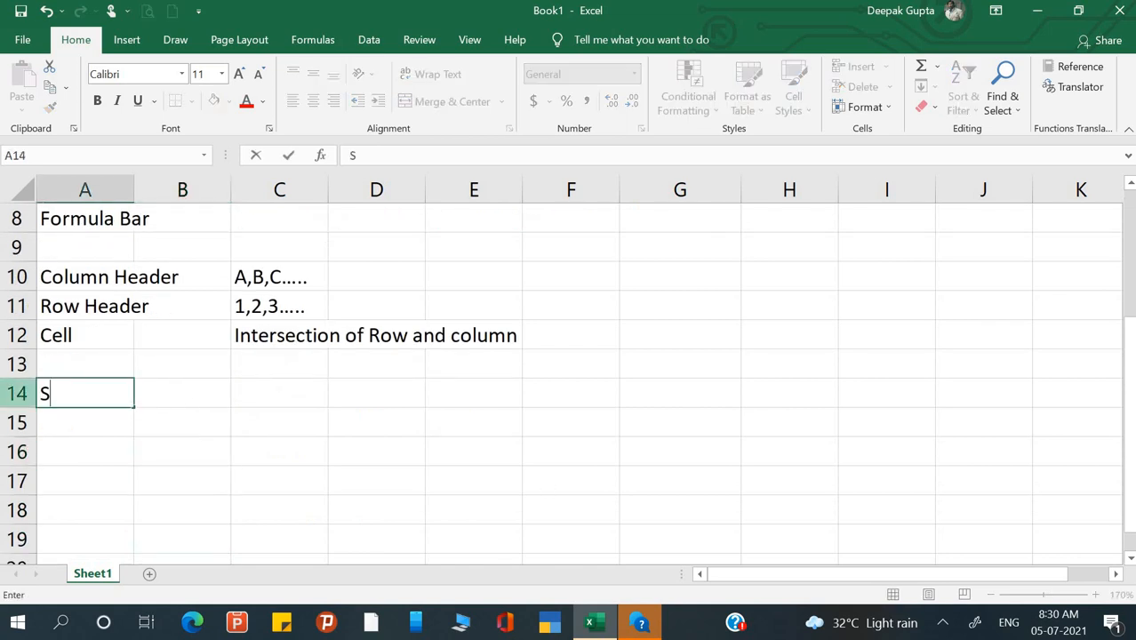
key(BackSpace)
text(Vertic)
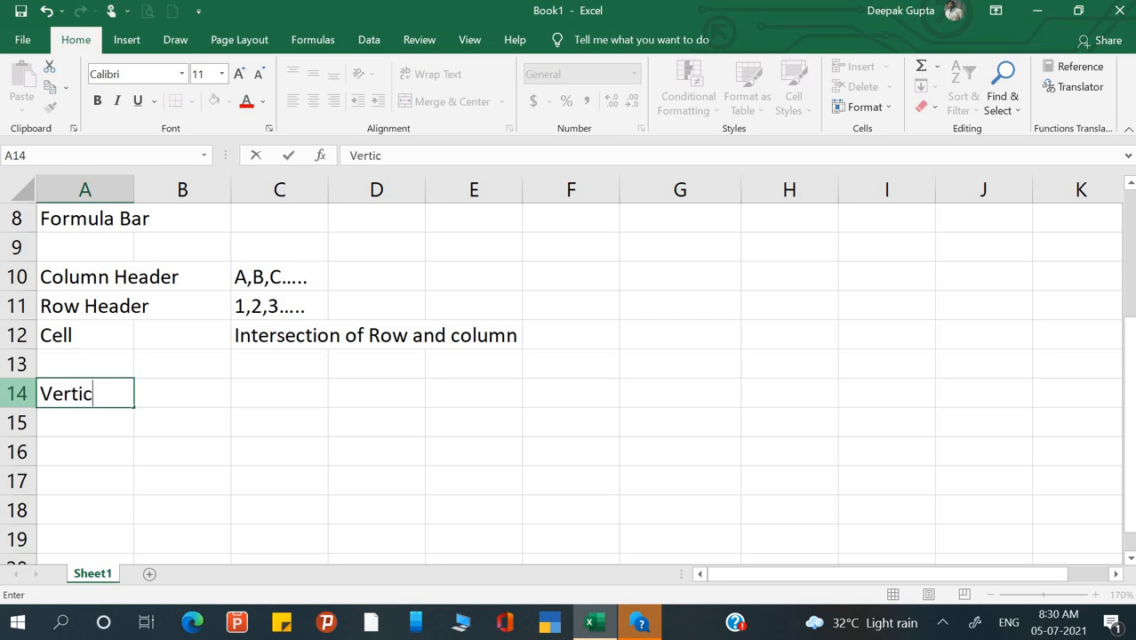
text(le Scroll)
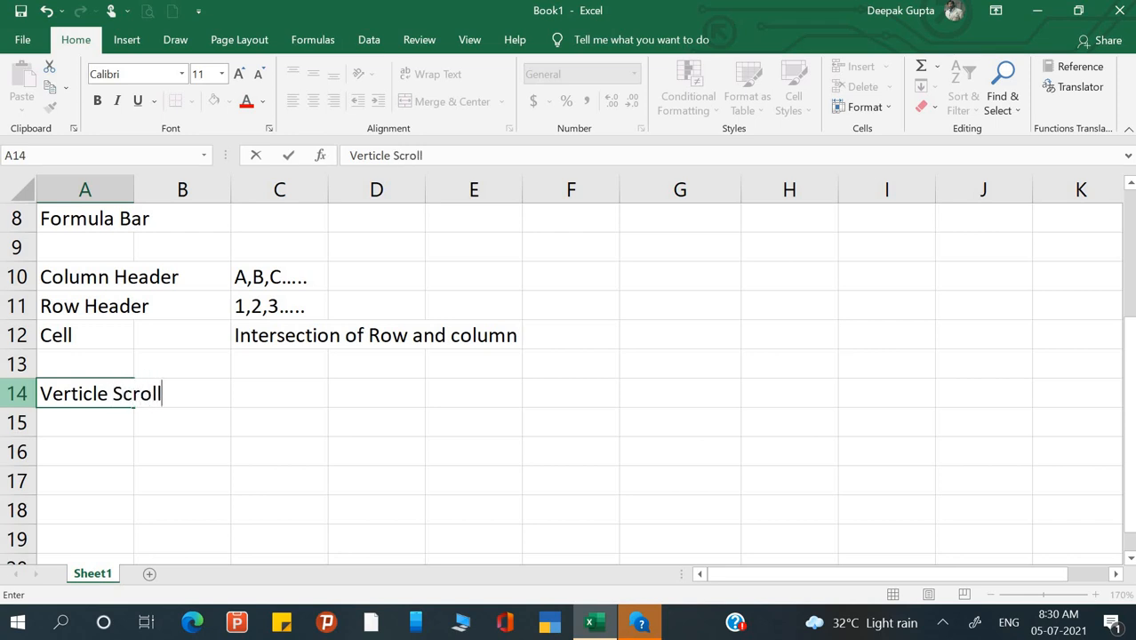
text( bar)
key(ctrl+Return)
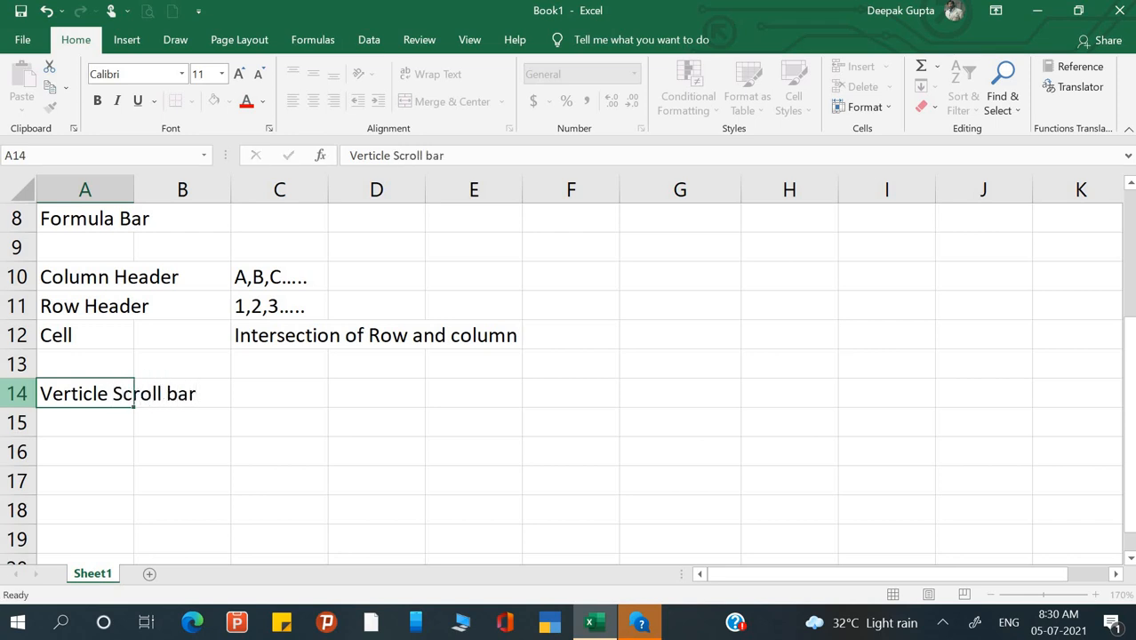
- Add 'Horizontal Scroll bar' in A15 and open that cell for editing
key(Down)
text(Hor)
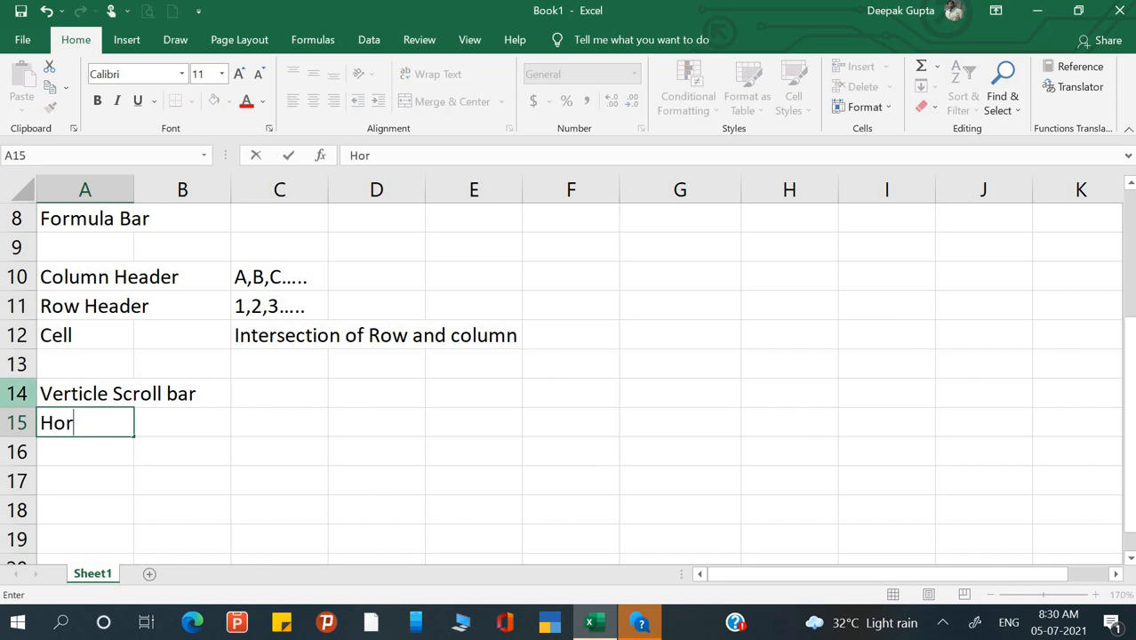
text(izont)
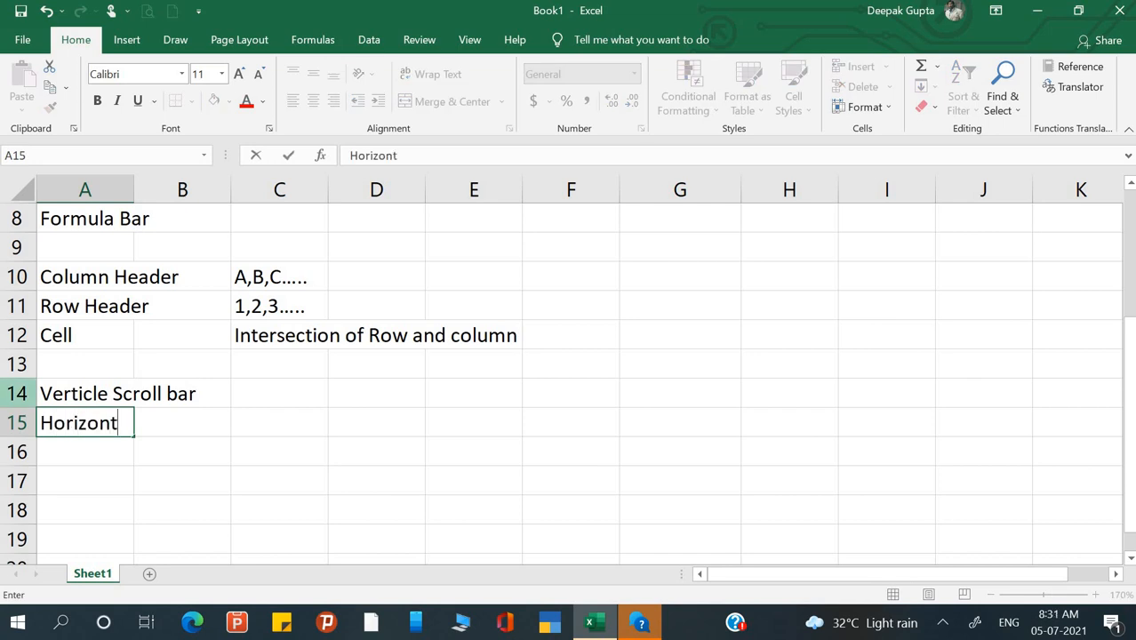
text(al S croll)
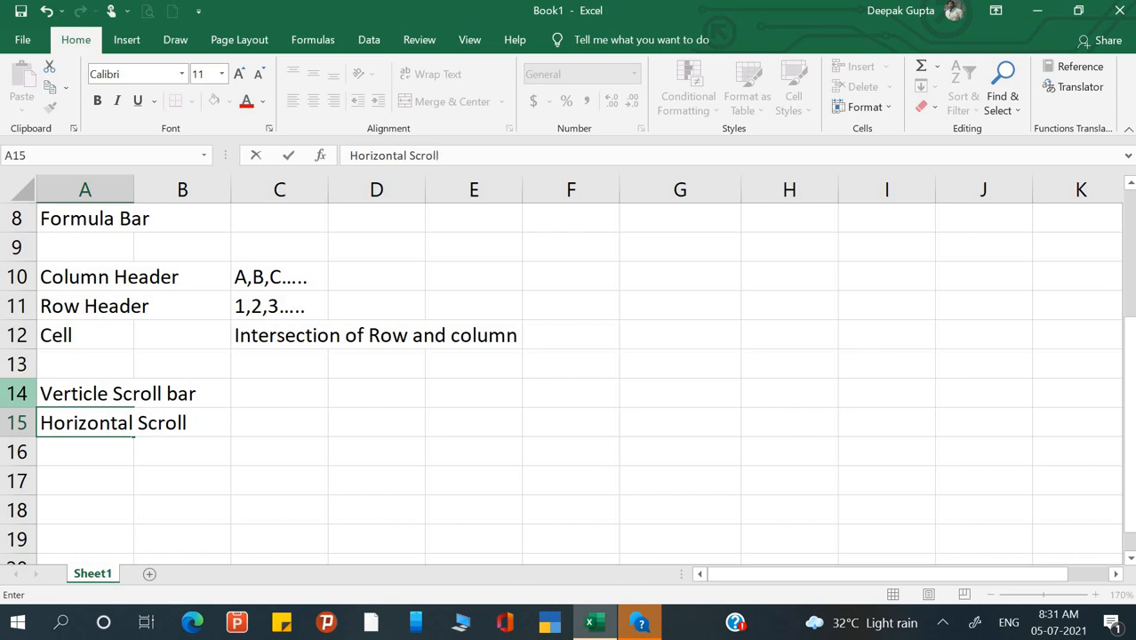
text( bar)
key(Return)
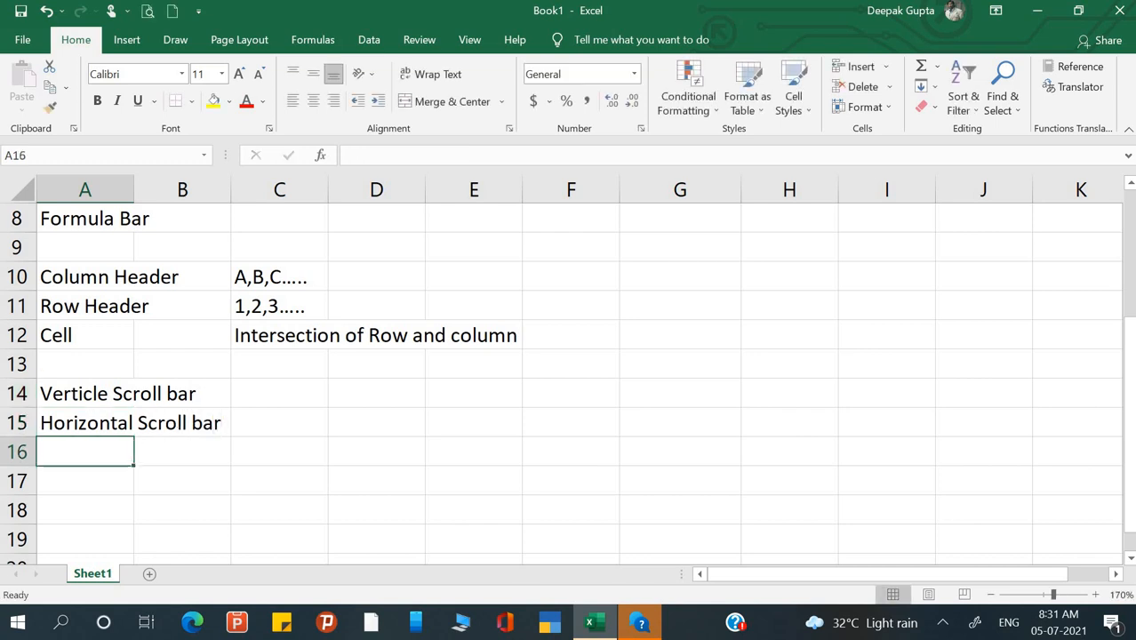
double_click(99, 423)
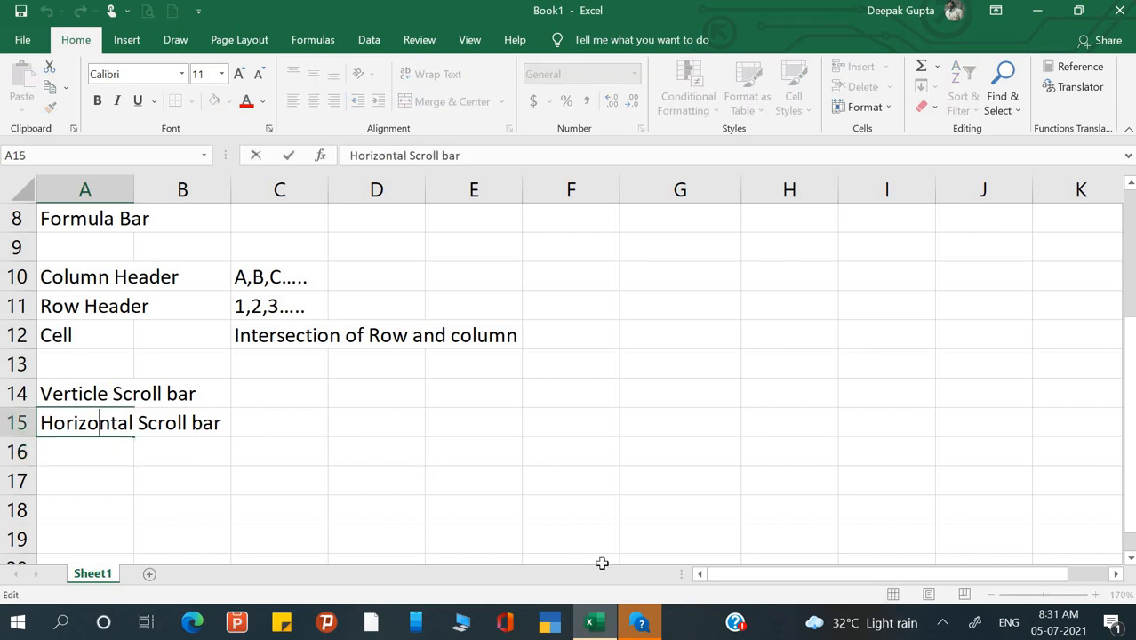
key(F1)
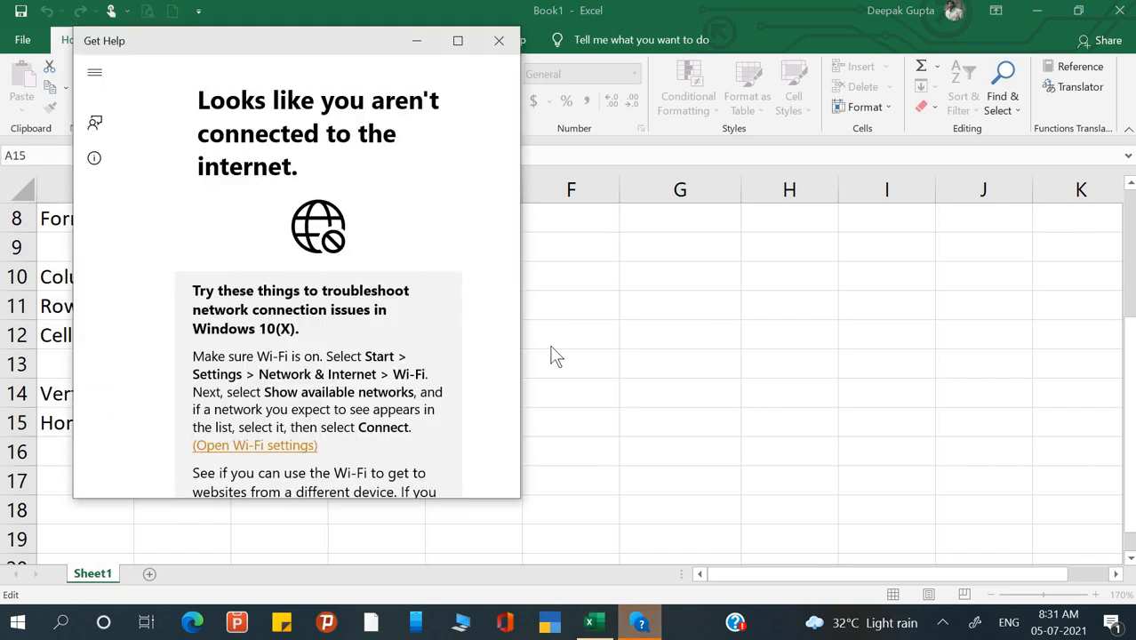
click(496, 41)
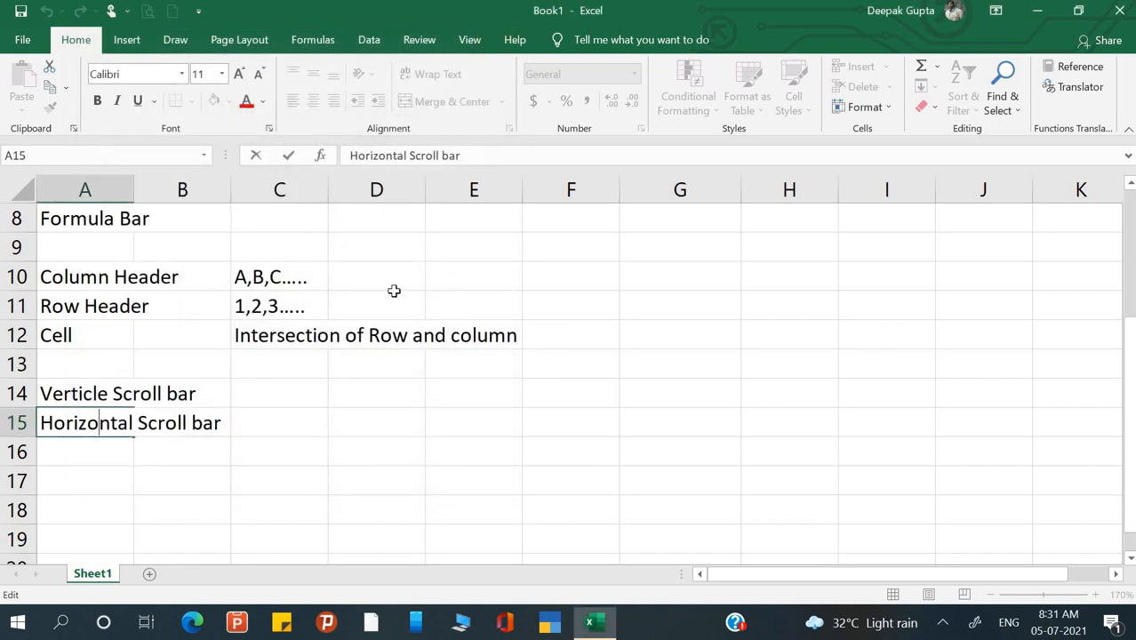
click(279, 422)
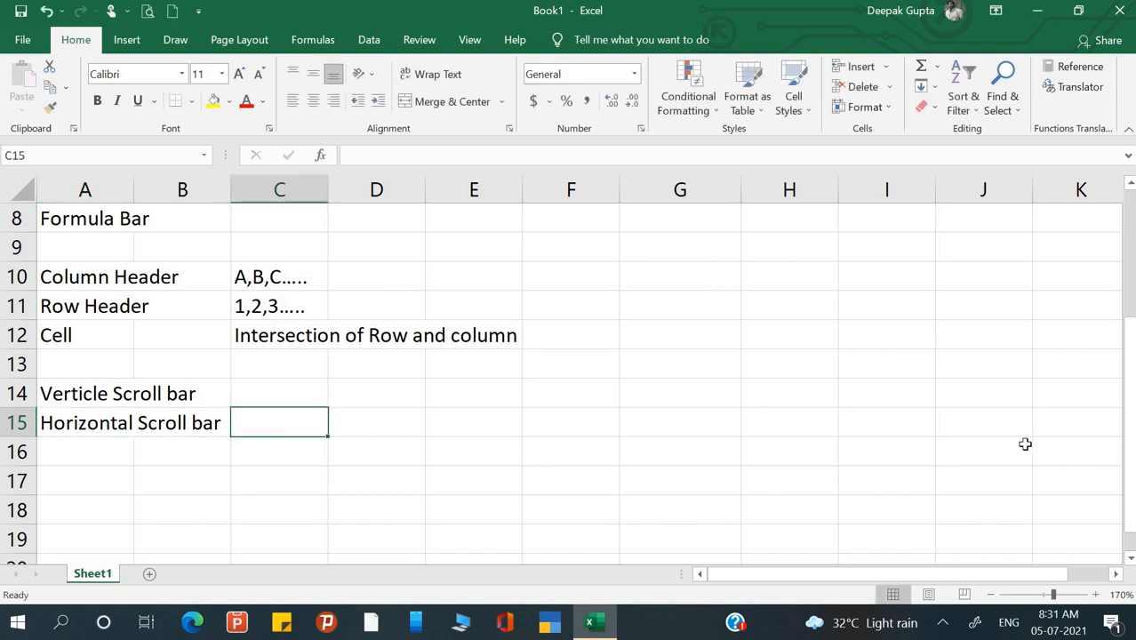
click(553, 457)
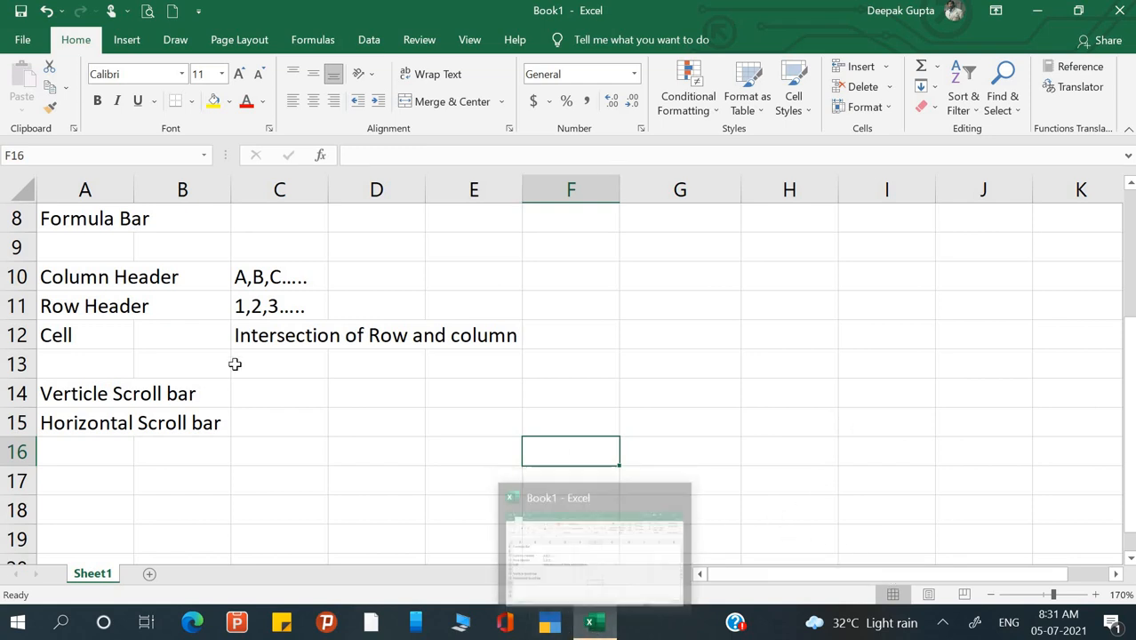
click(148, 454)
click(86, 471)
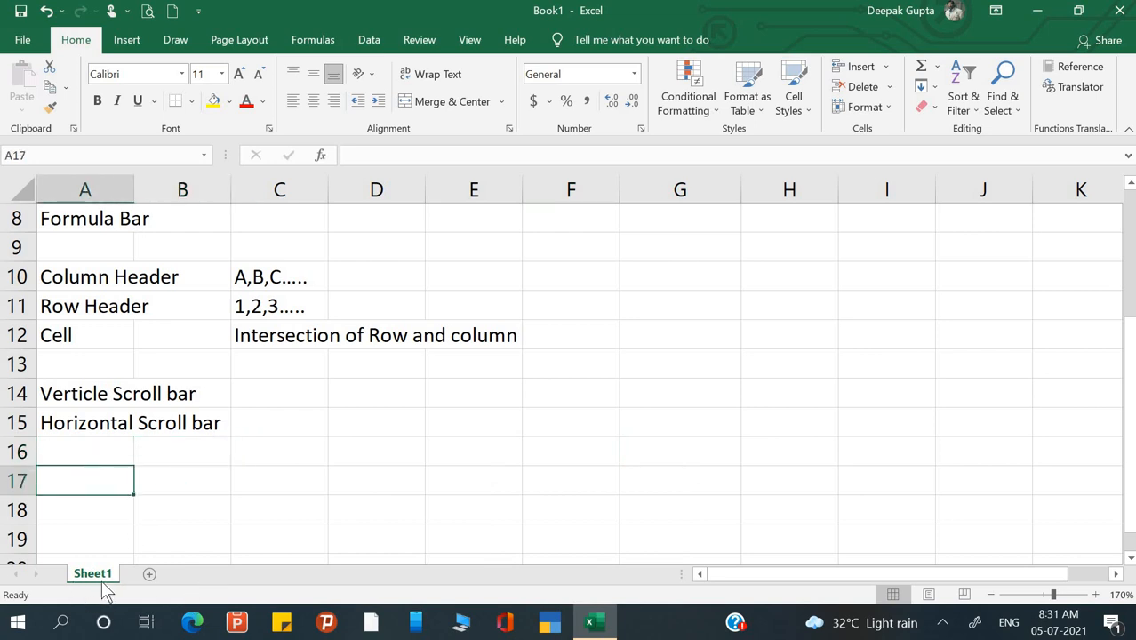
click(173, 438)
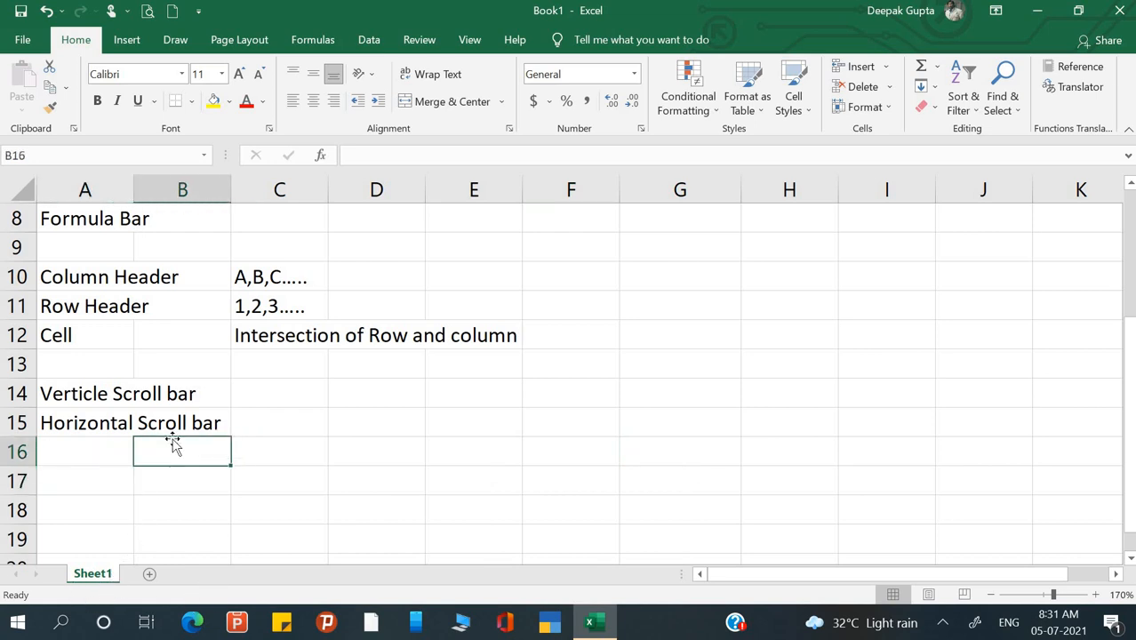
scroll(173, 439, up, 3)
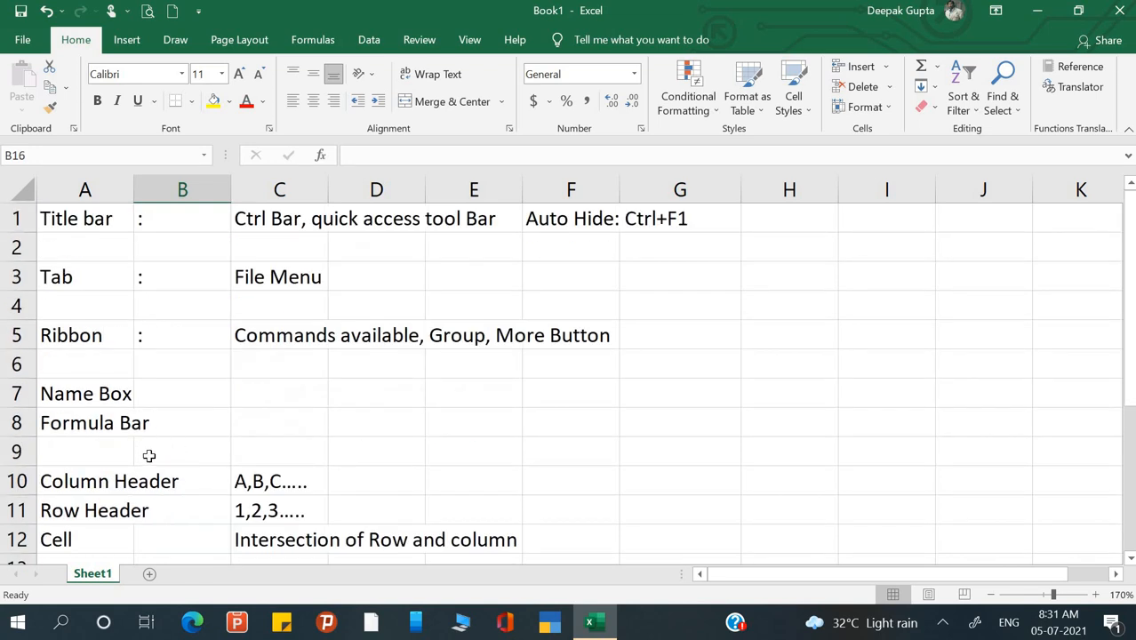
scroll(272, 429, down, 2)
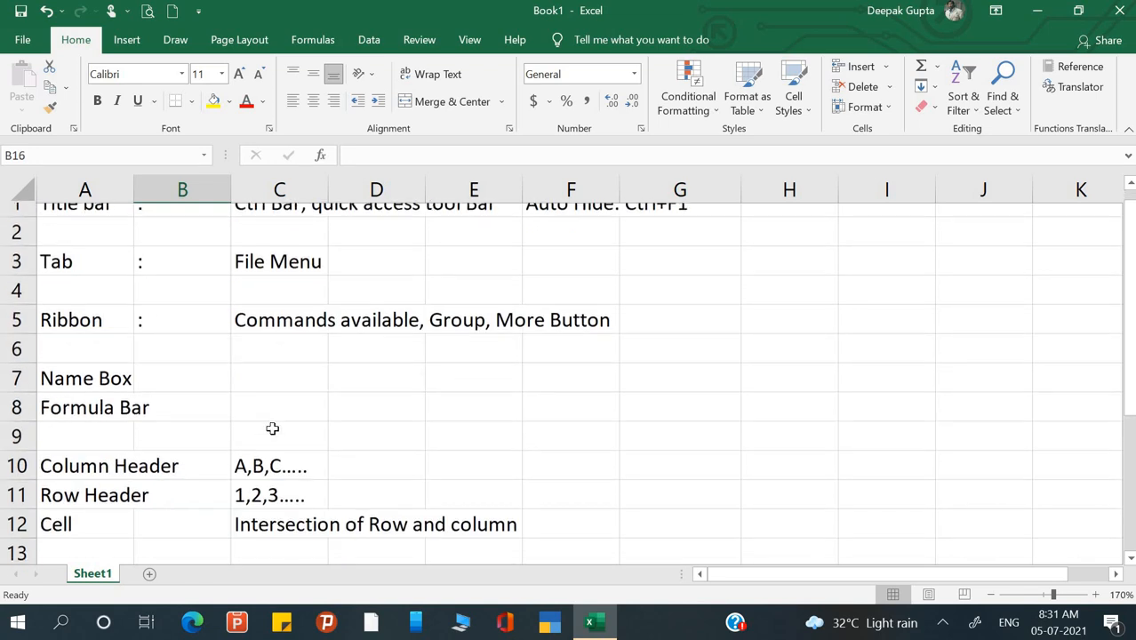
scroll(272, 428, down, 2)
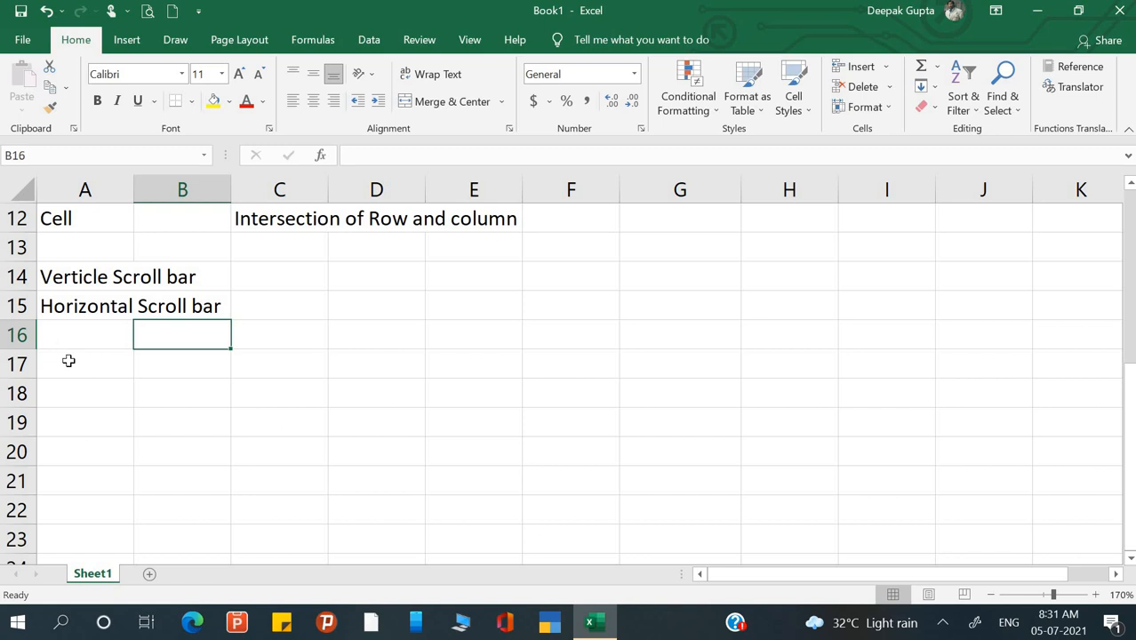
- Type the heading 'Sheet Properties:' in A17
click(65, 361)
text(Shett)
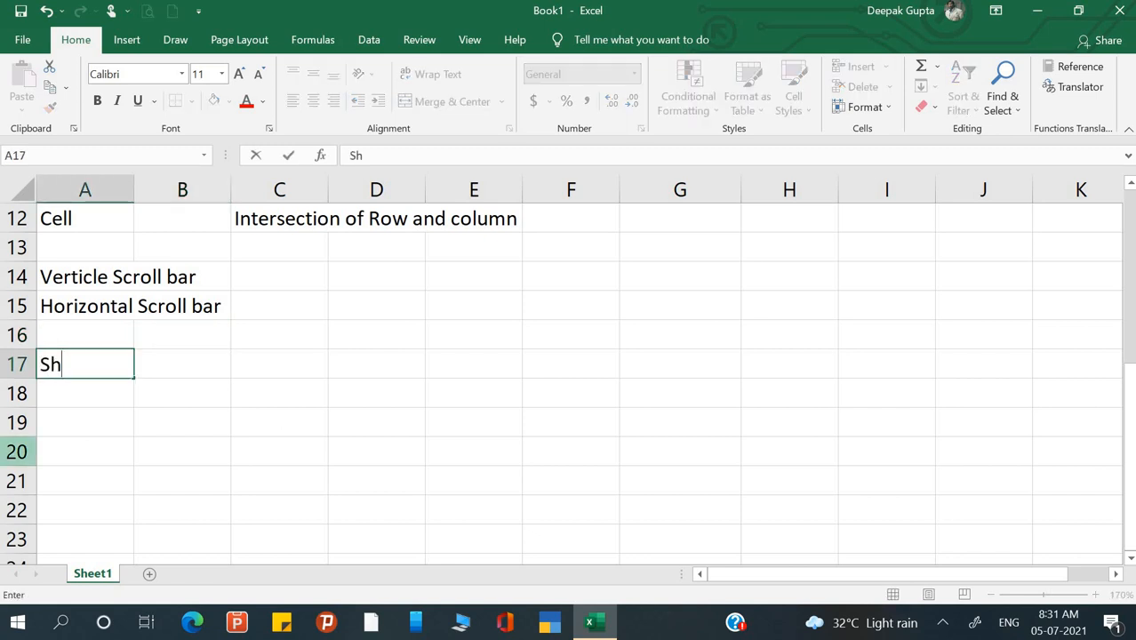
key(BackSpace)
key(BackSpace)
text(et)
text(1)
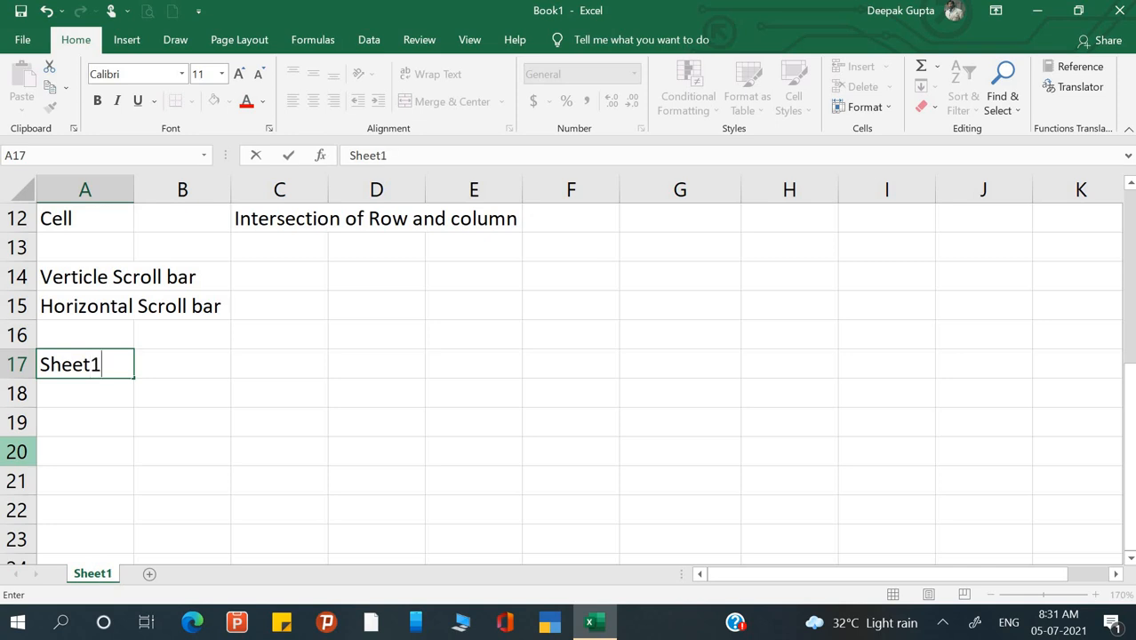
key(BackSpace)
text(Propert)
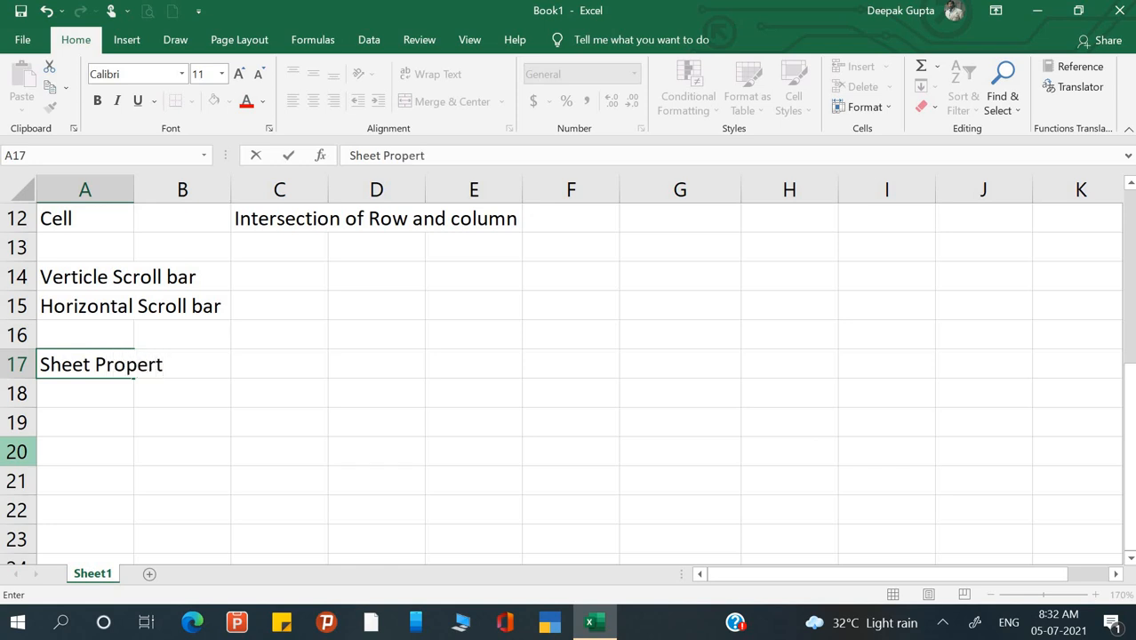
text(ies:)
key(Return)
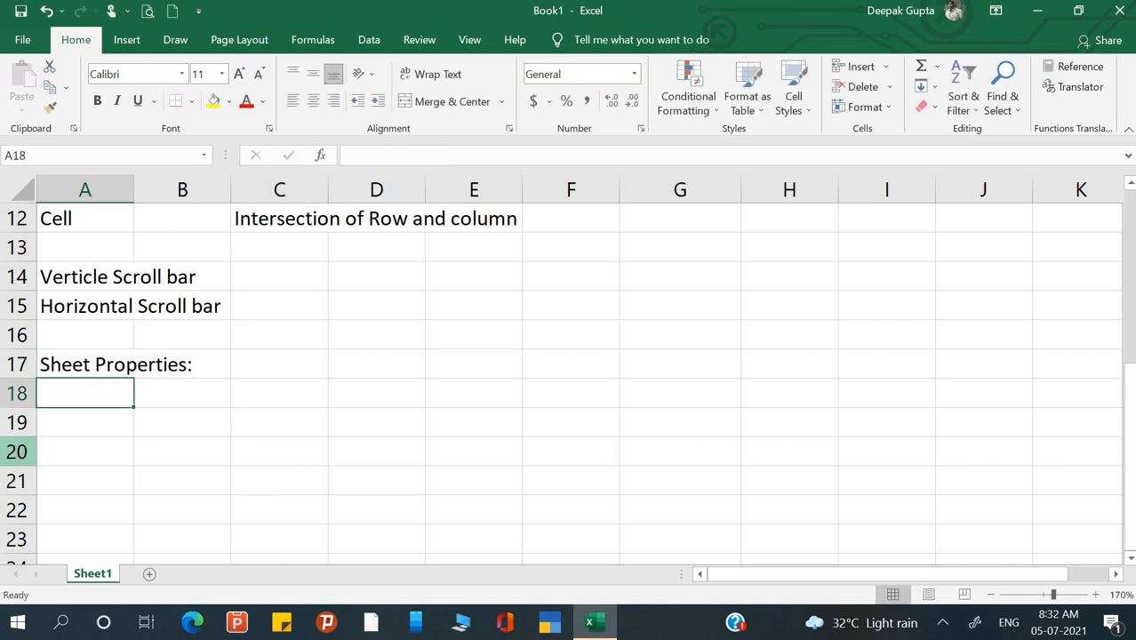
- Add 'Row' and 'Column' in A18–A19 and 1048576 beside Row in B18
text(Row)
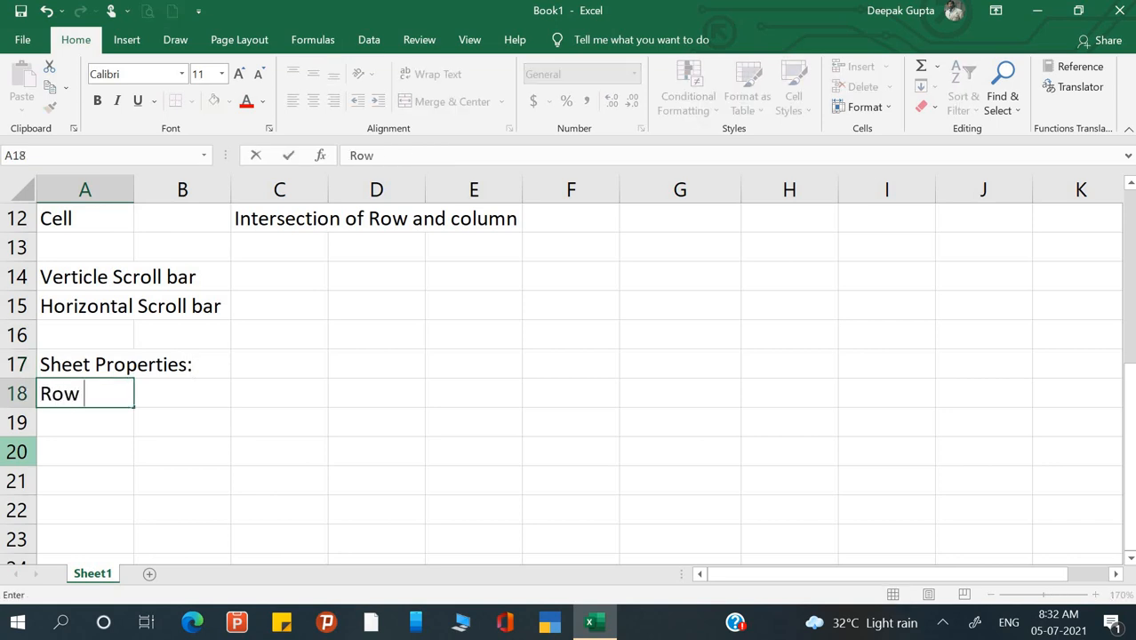
key(Return)
text(C)
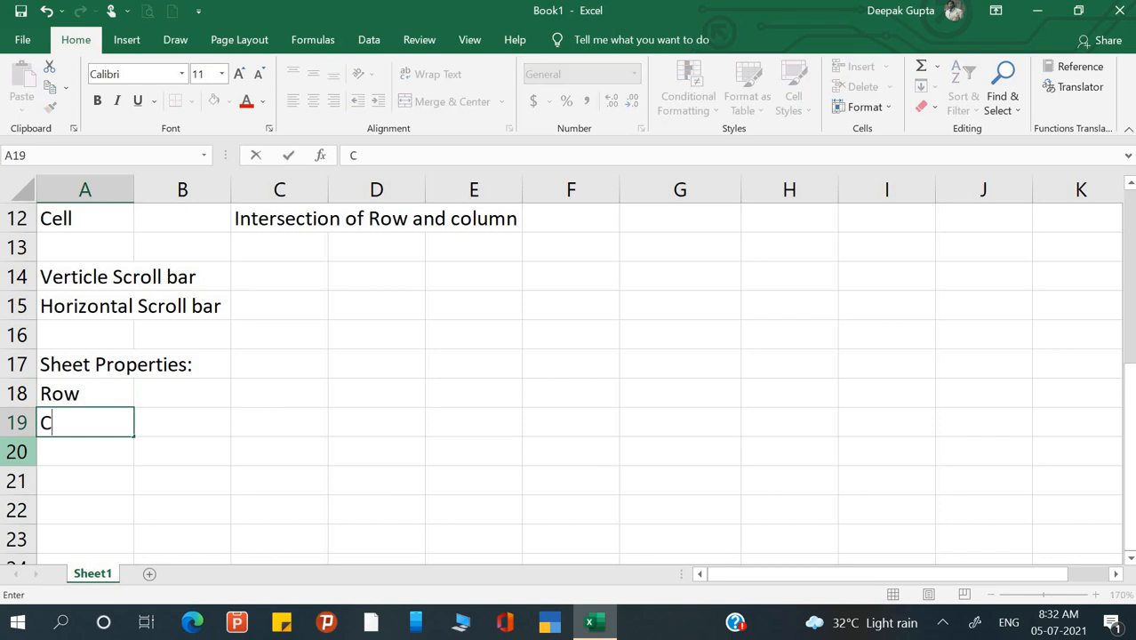
text(olumn)
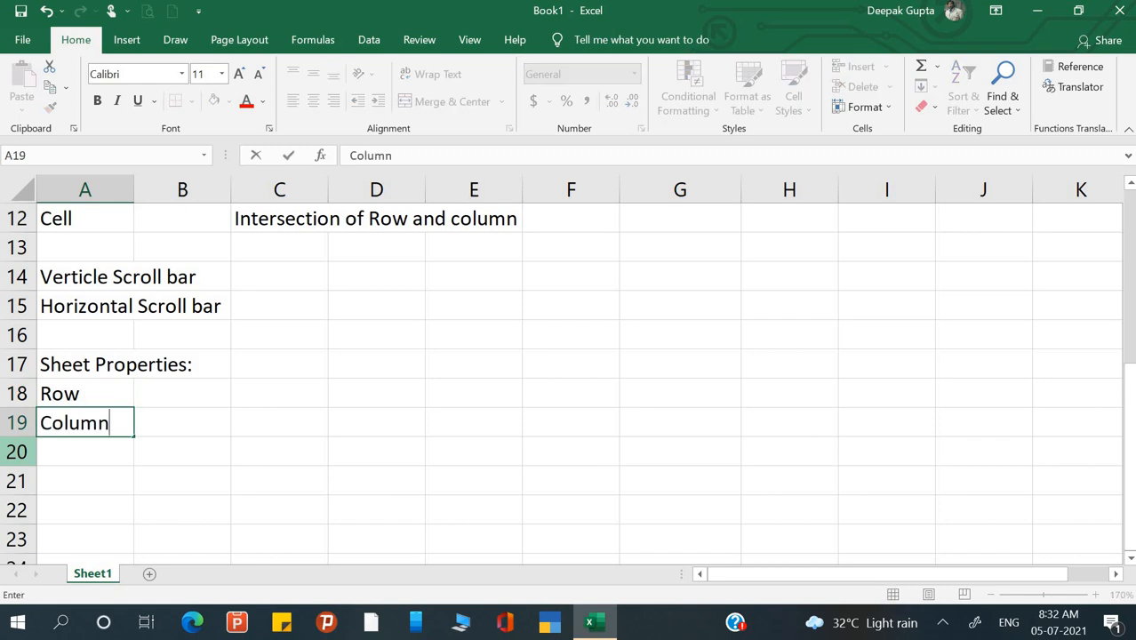
key(Return)
key(Up)
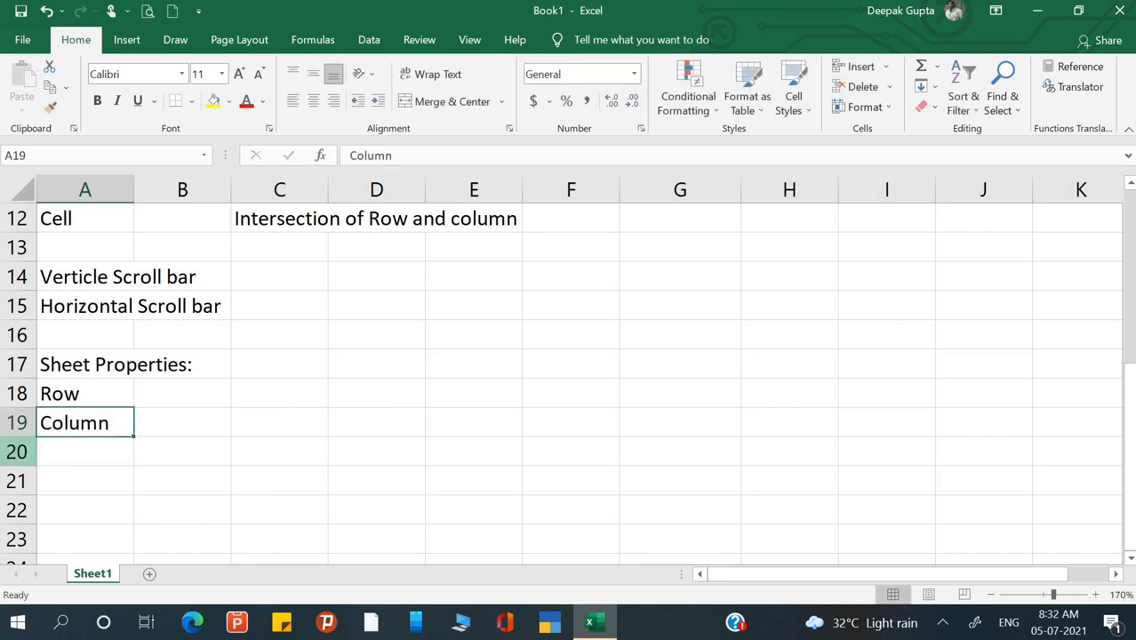
key(Right)
key(Up)
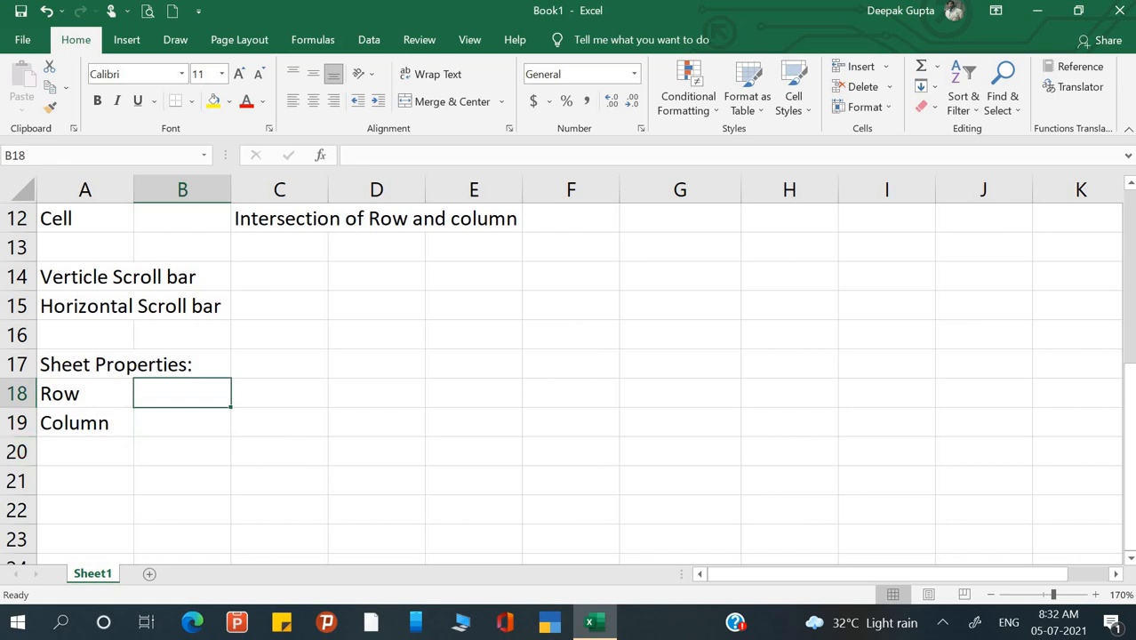
text(104)
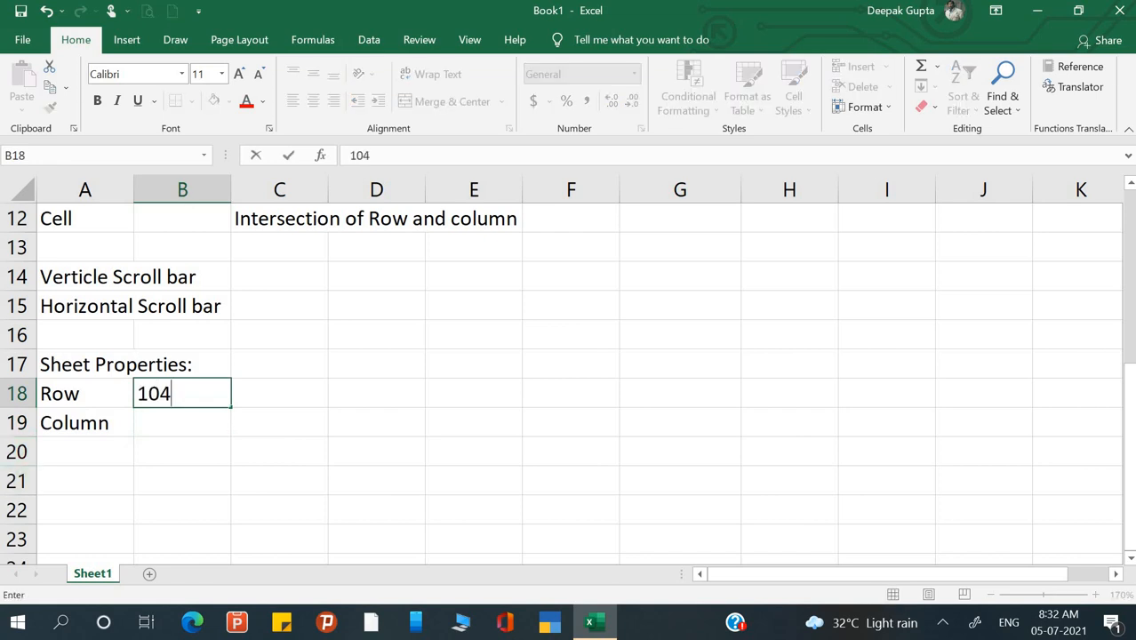
text(8576)
key(Return)
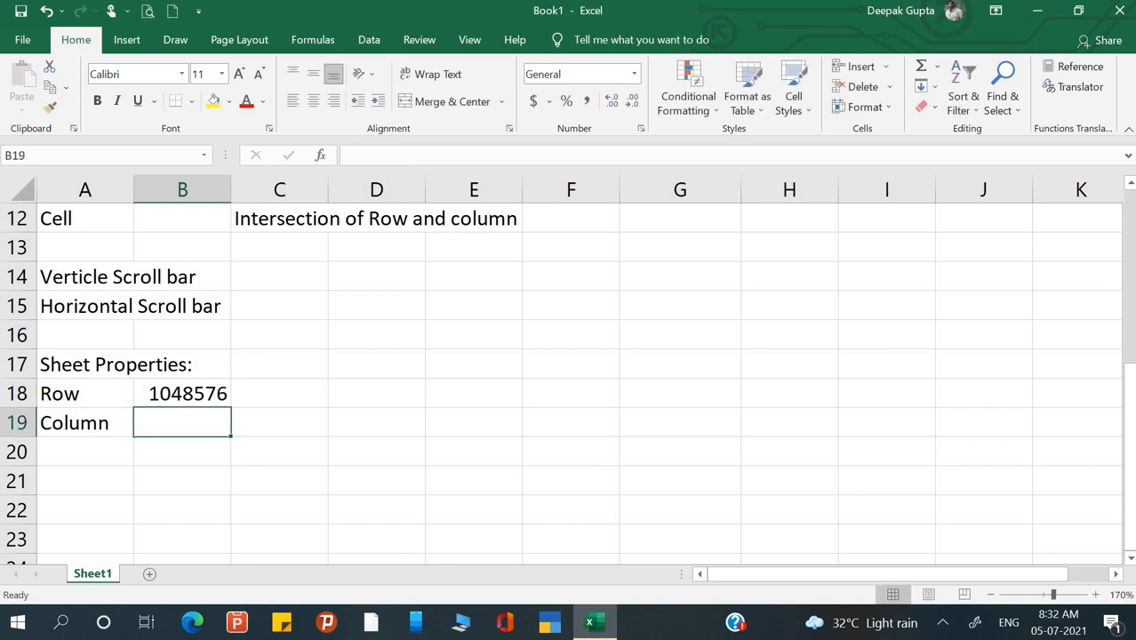
- Move up and down column B, ending on C18 beside the row count
key(Down)
key(Down)
key(Down)
key(Down)
key(Down)
key(Down)
key(Down)
key(Down)
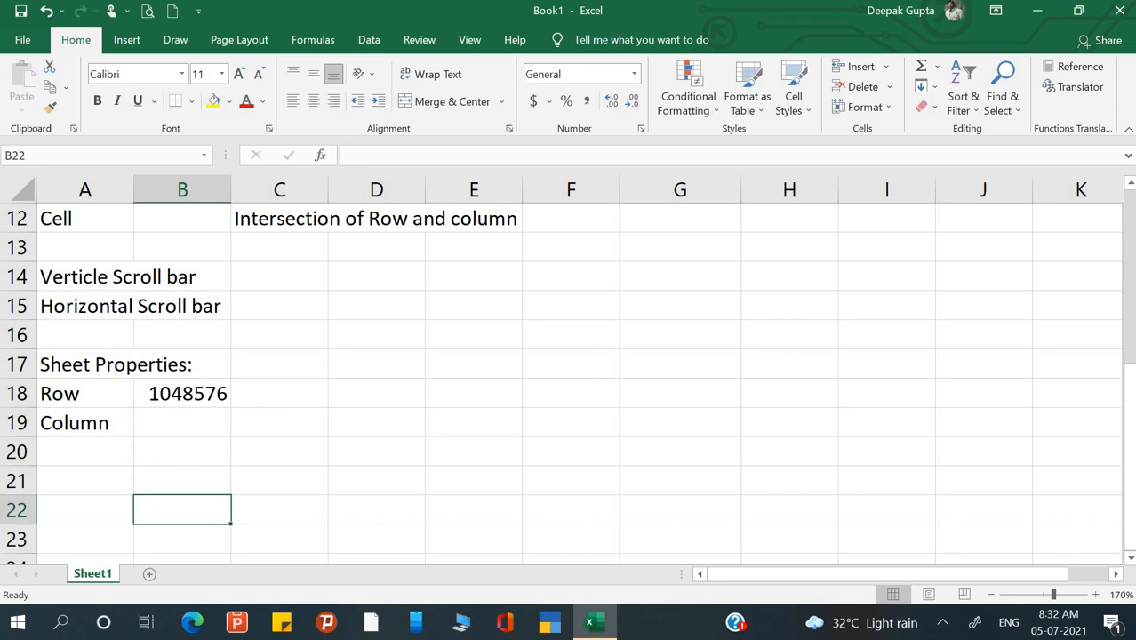
key(Down)
key(Down)
key(Down)
key(Down)
key(Down)
key(Down)
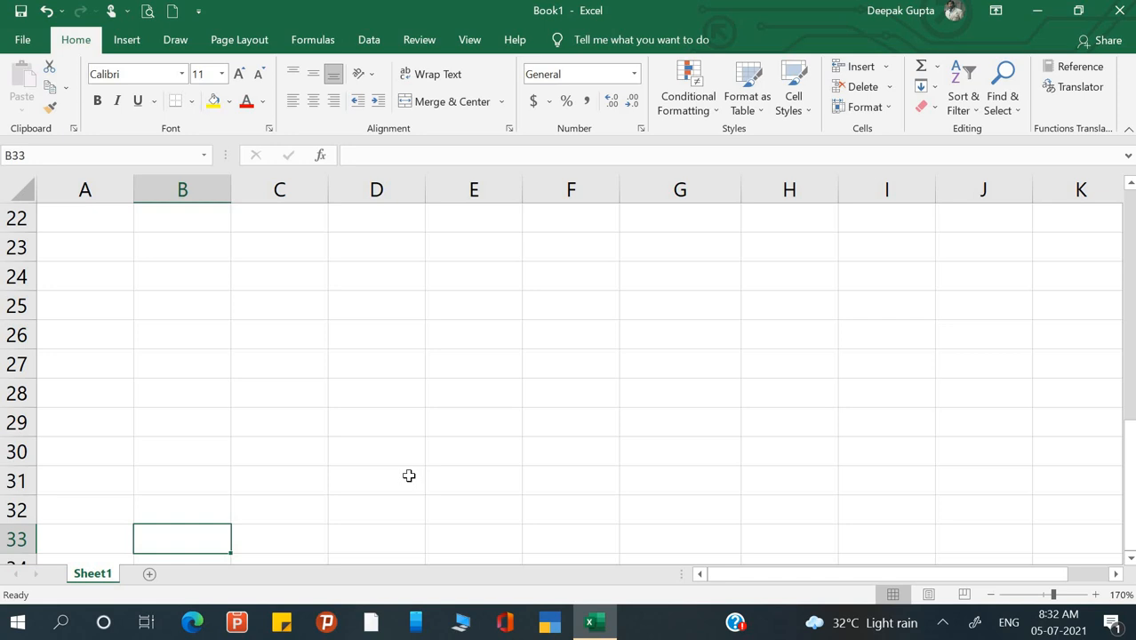
key(Up)
key(Up)
key(Up)
key(Up)
key(Up)
key(Up)
key(Up)
key(Up)
key(Up)
key(Up)
key(Up)
key(Up)
key(Up)
key(Up)
key(Up)
key(Up)
key(Up)
key(Up)
key(Up)
key(Up)
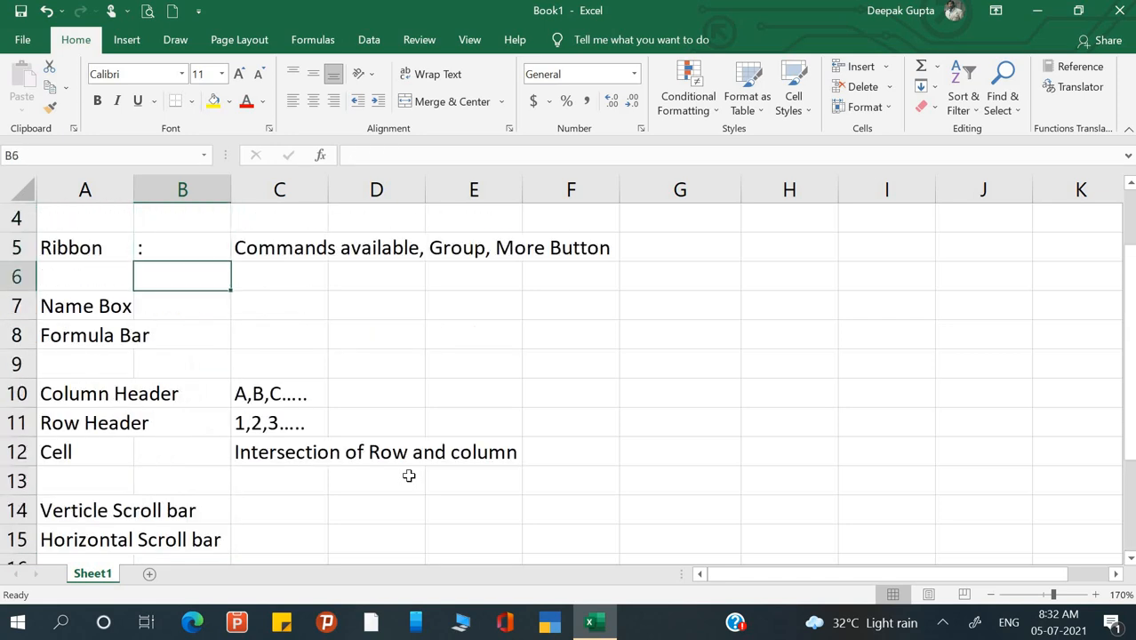
key(Down)
key(Down)
key(Down)
key(Down)
key(Down)
key(Down)
key(Down)
key(Down)
key(Down)
key(Down)
key(Down)
key(Down)
key(Down)
key(Down)
key(Down)
key(Up)
key(Up)
key(Up)
key(Right)
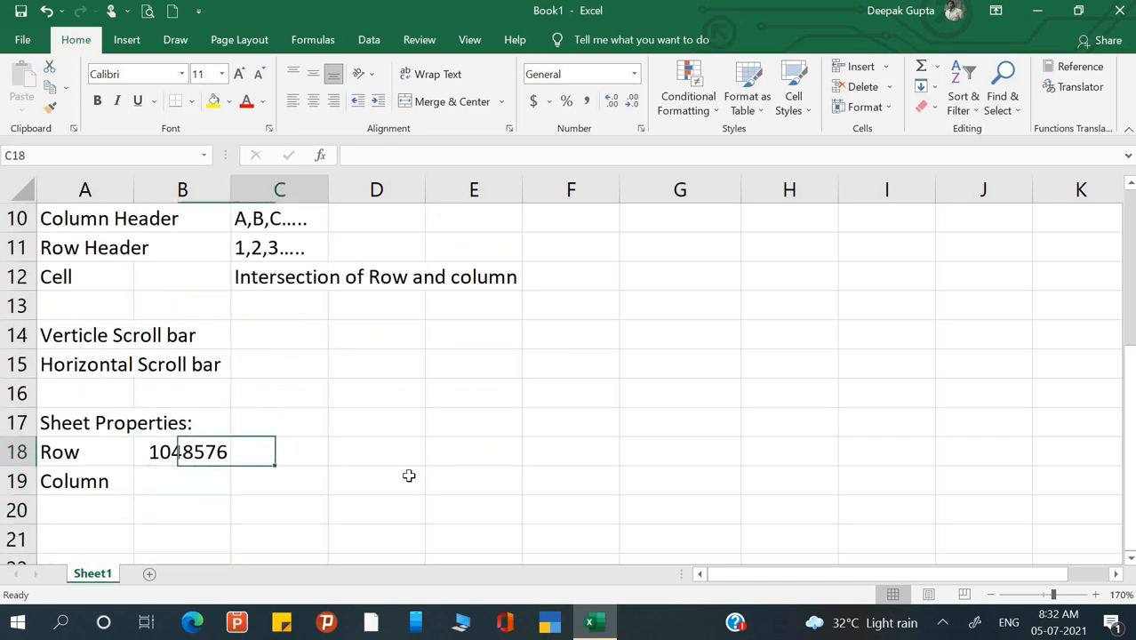
- Note 'Ctrl+Down Arrow' in C18, then jump to the last row and back with Ctrl+Down/Ctrl+Up
text(Ctr)
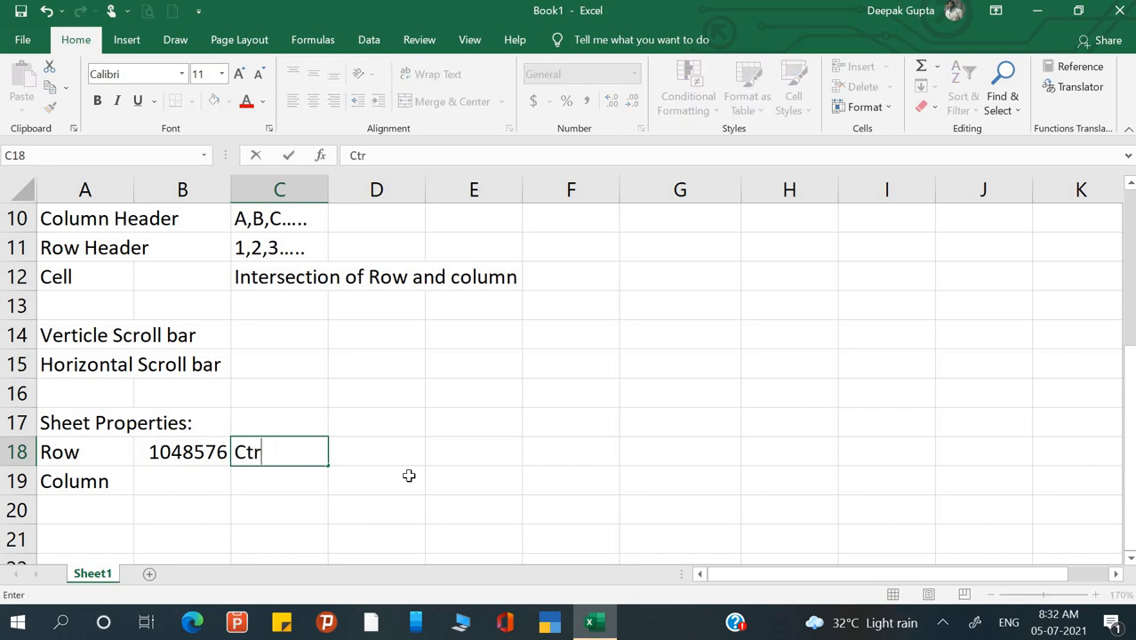
text(l+Down Ar)
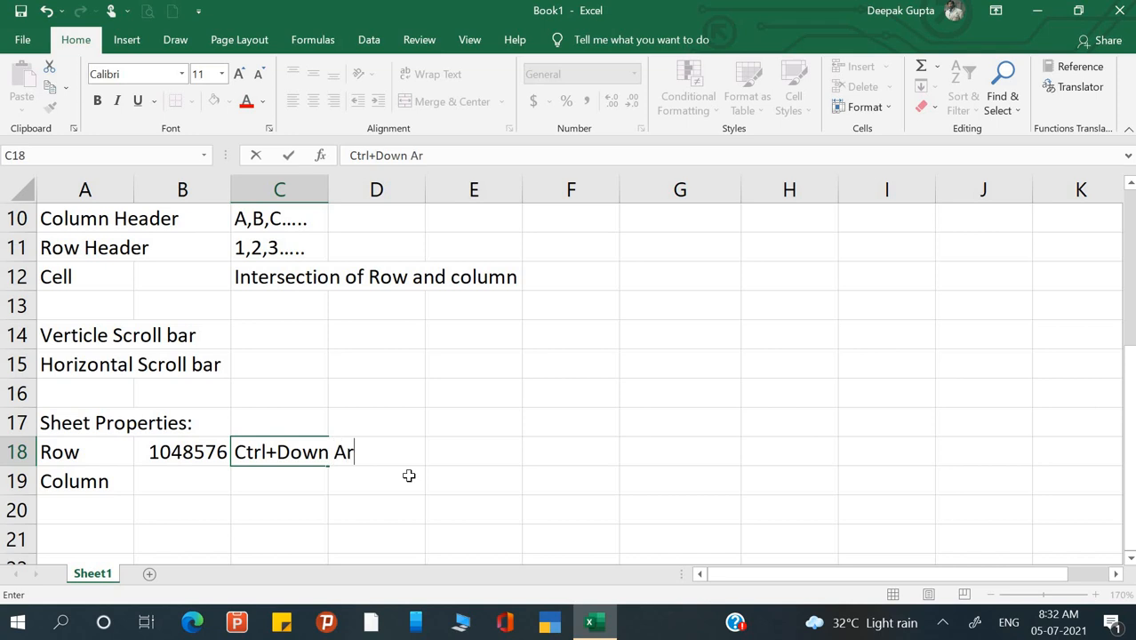
text(roww)
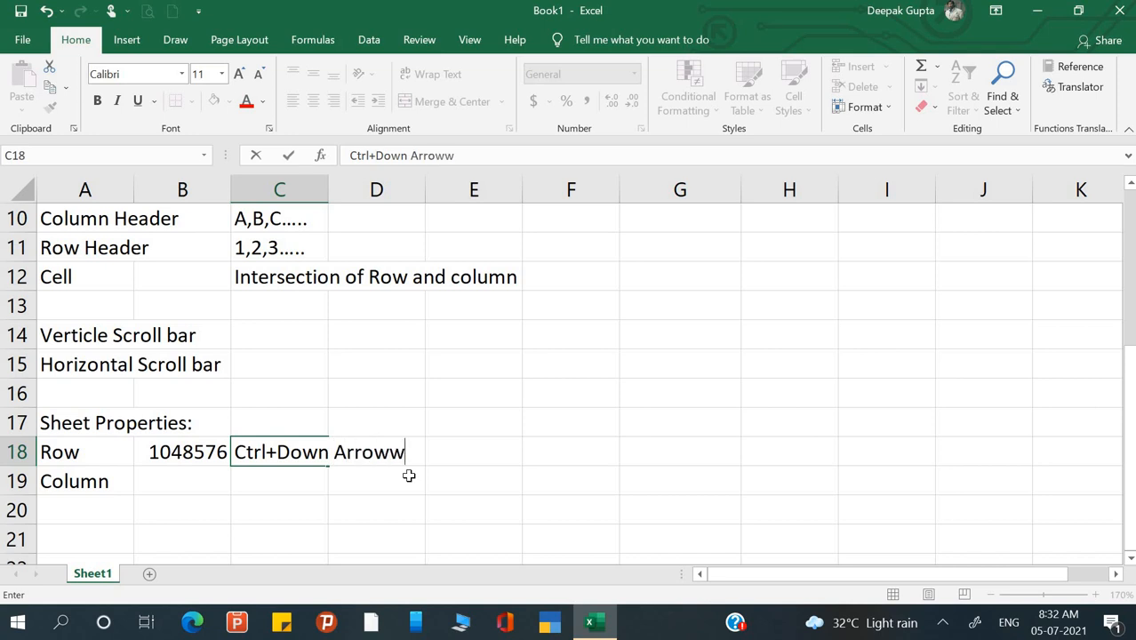
key(BackSpace)
key(Return)
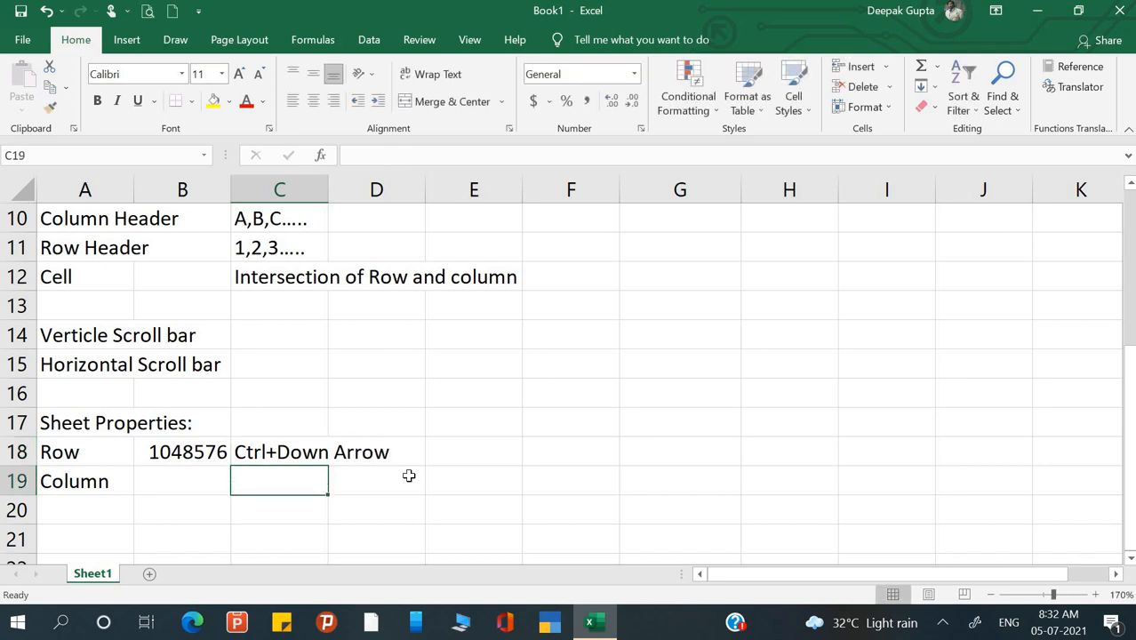
key(ctrl+Down)
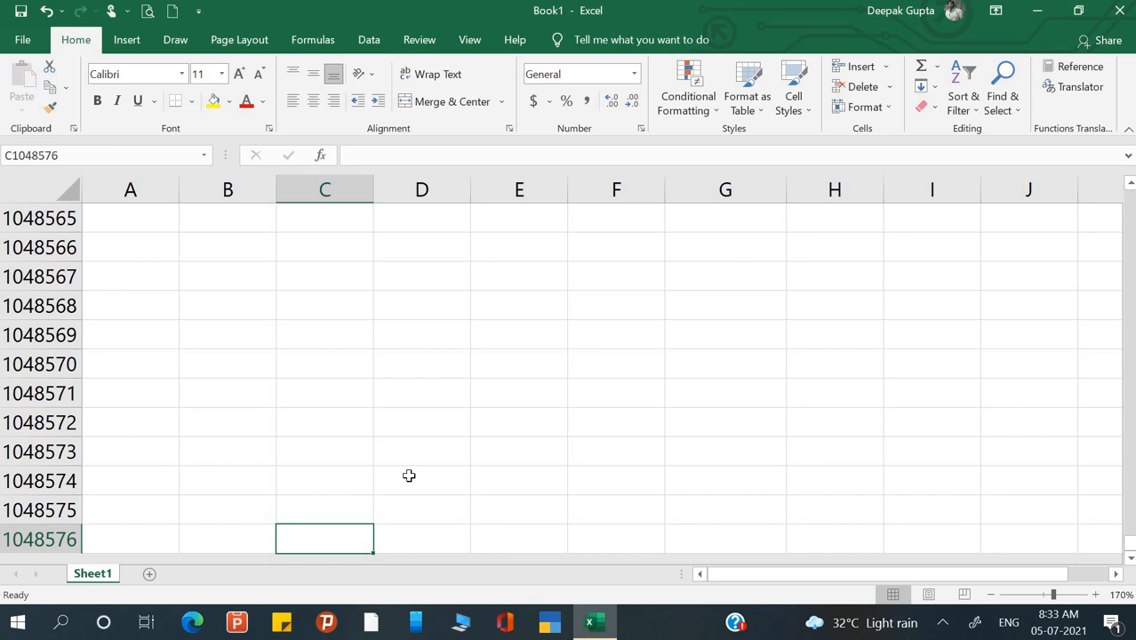
key(ctrl+Up)
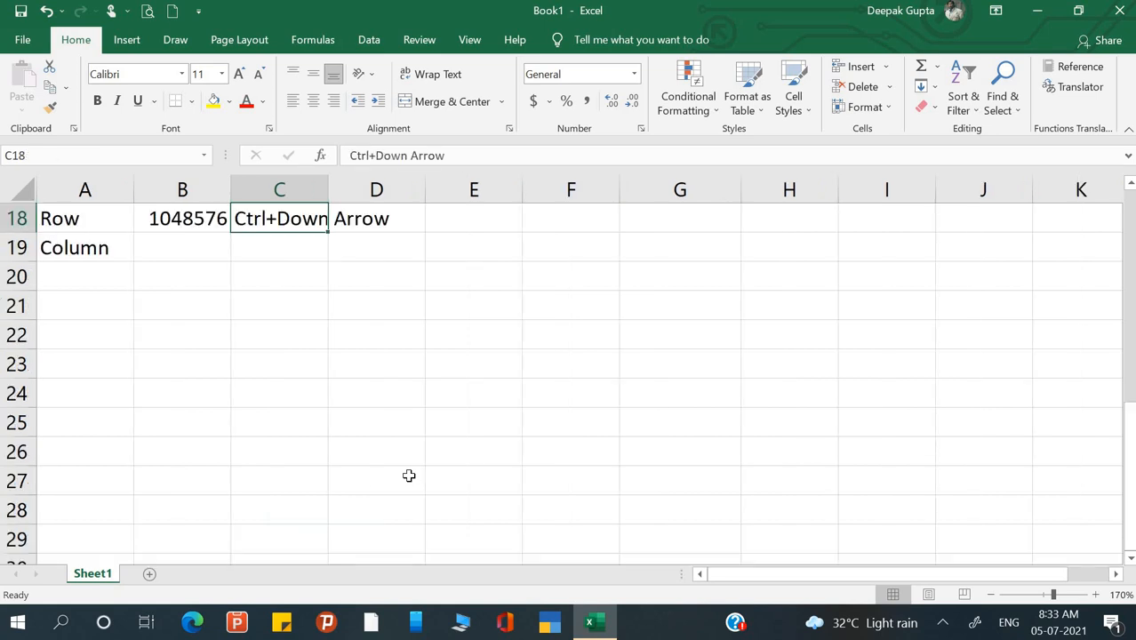
- Insert a new Sheet2, check its last row with Ctrl+Down, and return to Sheet1
click(149, 573)
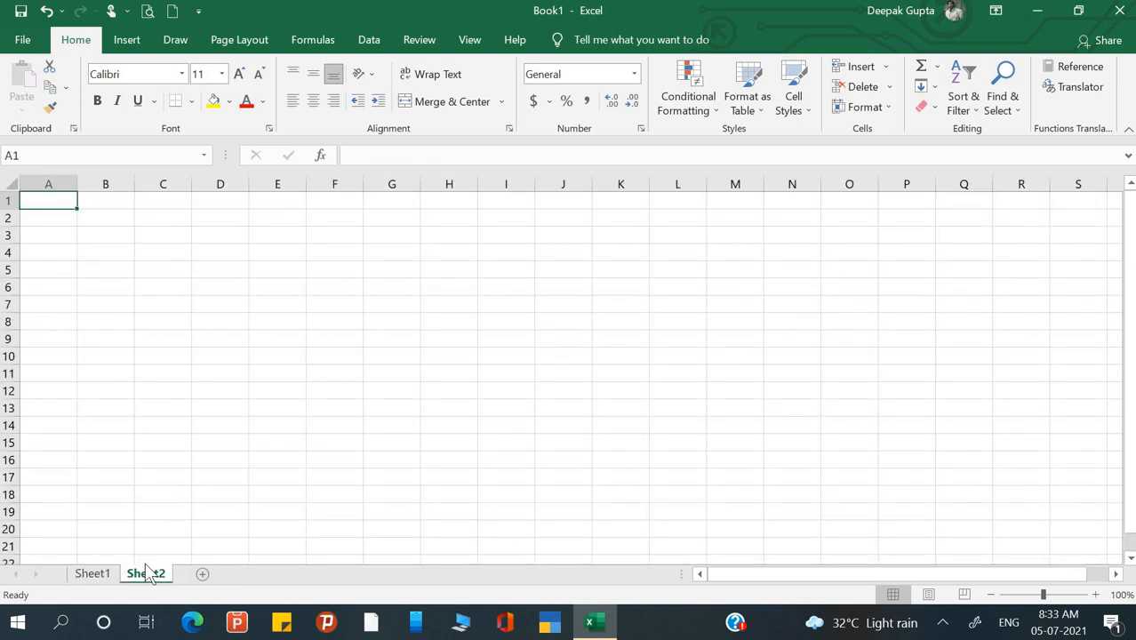
key(ctrl+Down)
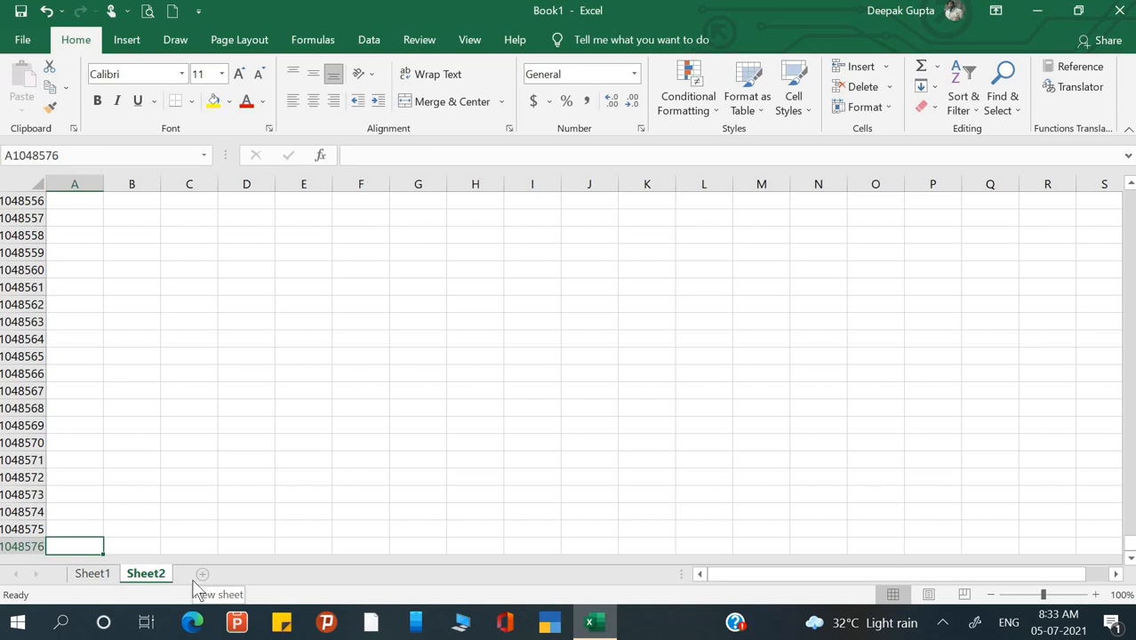
click(93, 575)
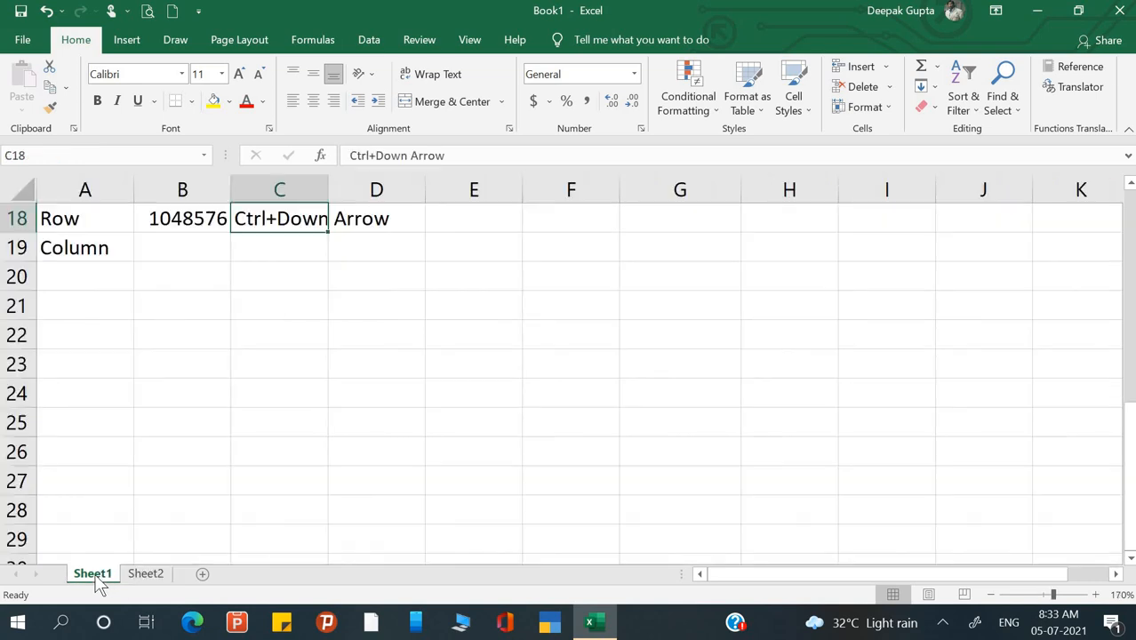
scroll(93, 375, up, 2)
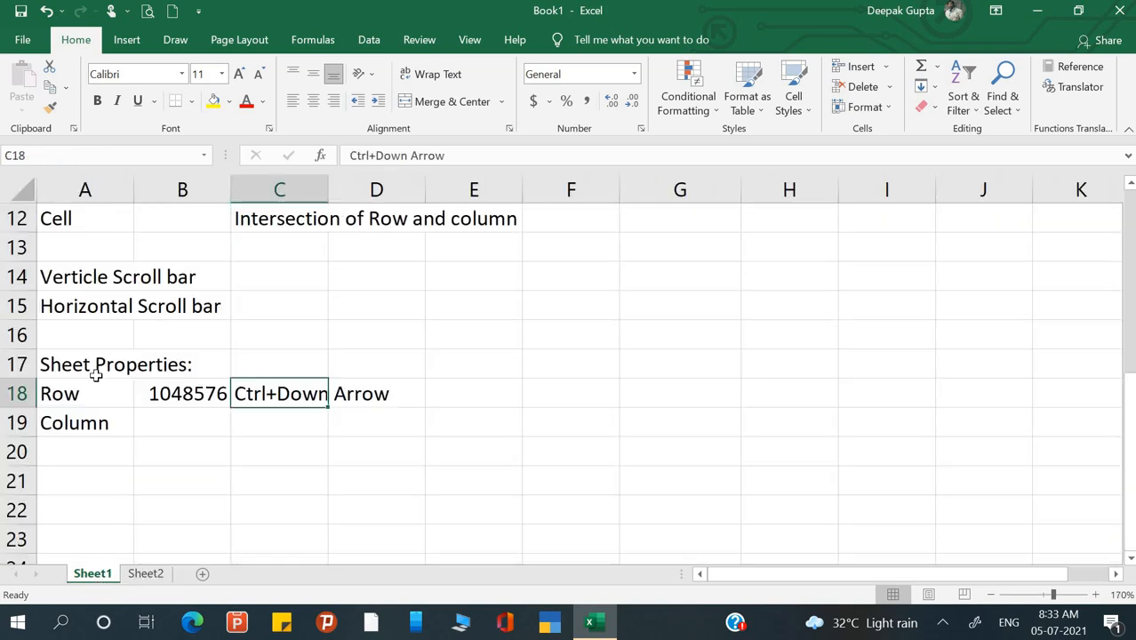
- Enter 'Ctrl+ Right Arrow' in C19, then test it by jumping to column XFD and back
click(165, 426)
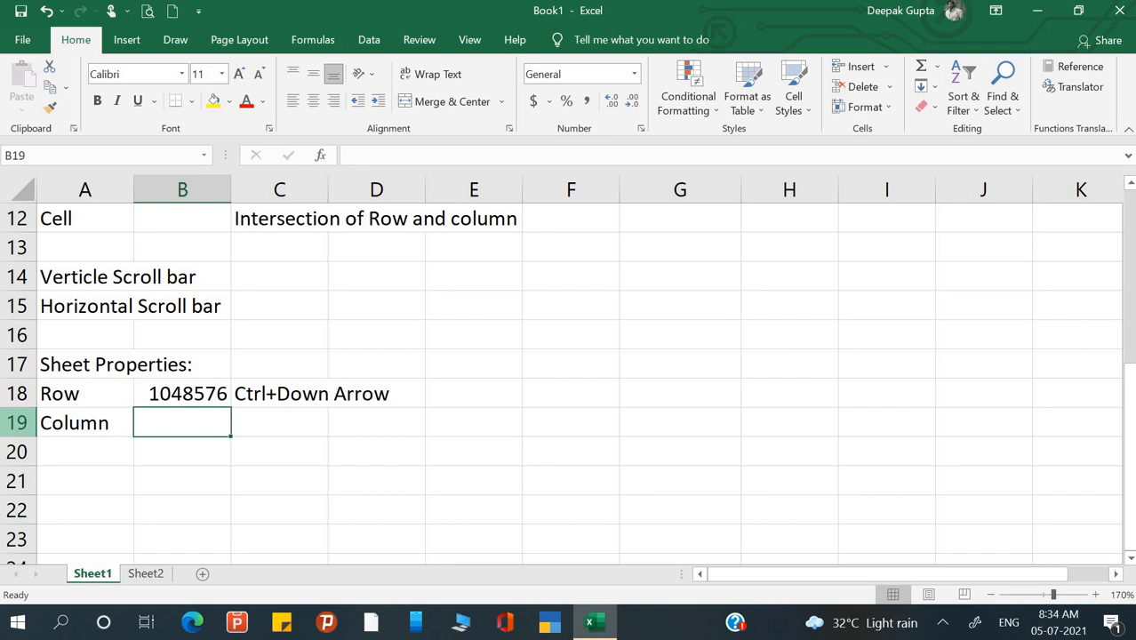
key(Right)
text(Ctrl)
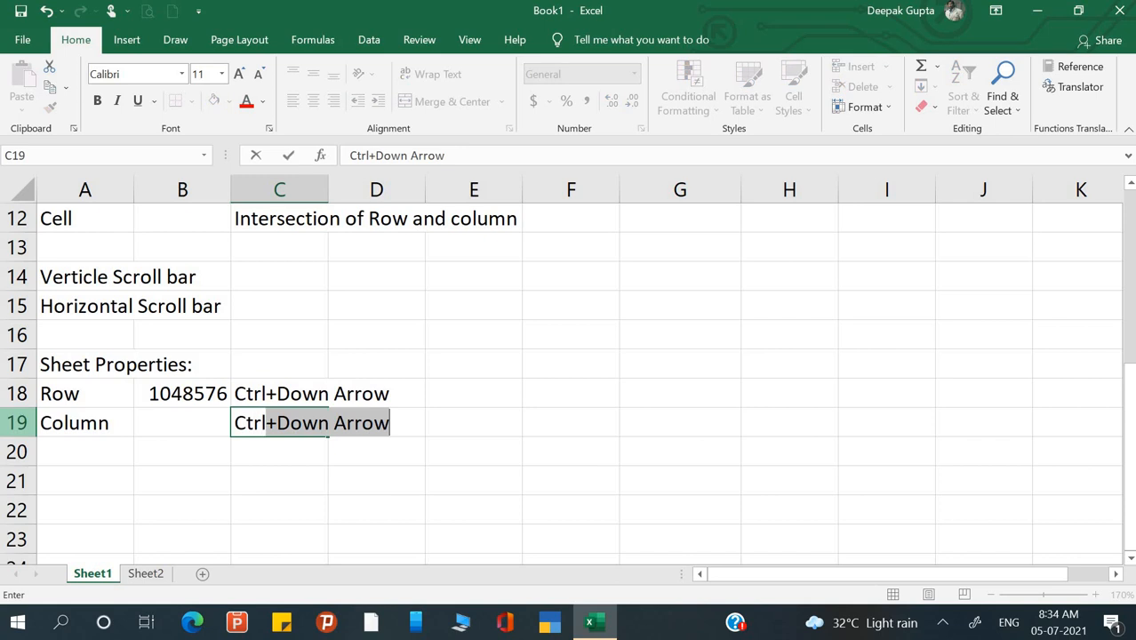
text(+ R)
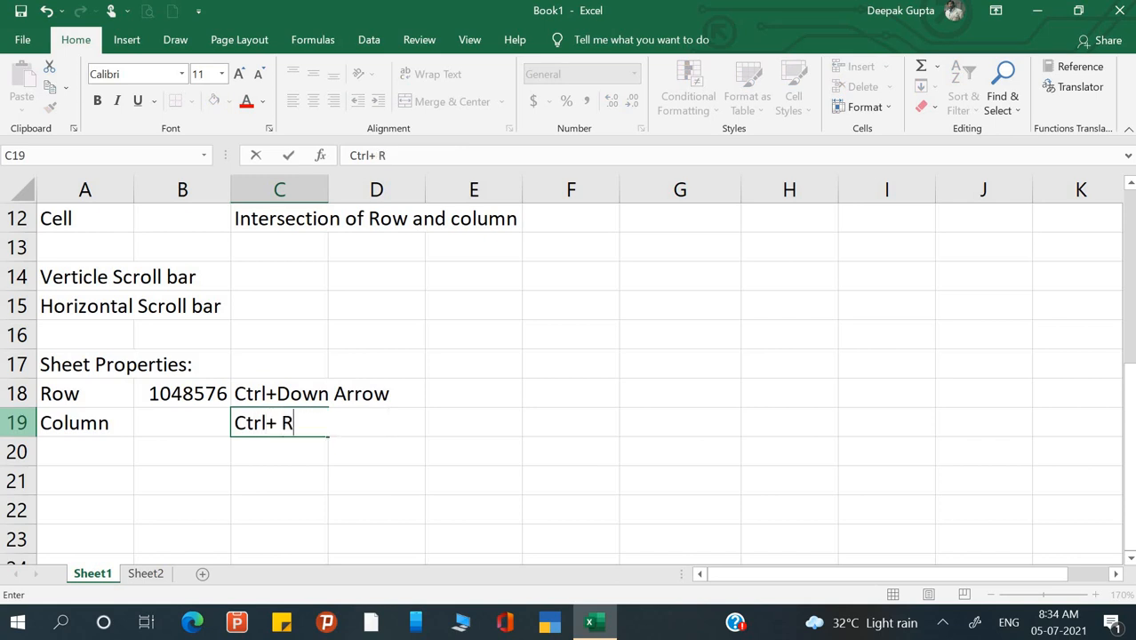
text(ight )
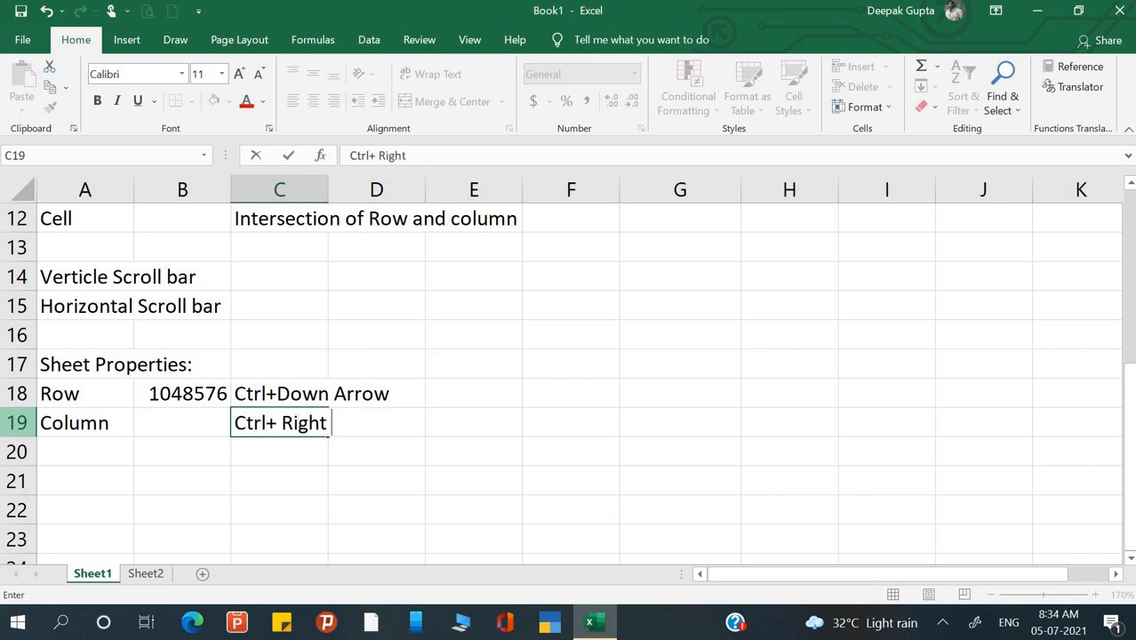
text(Arrow)
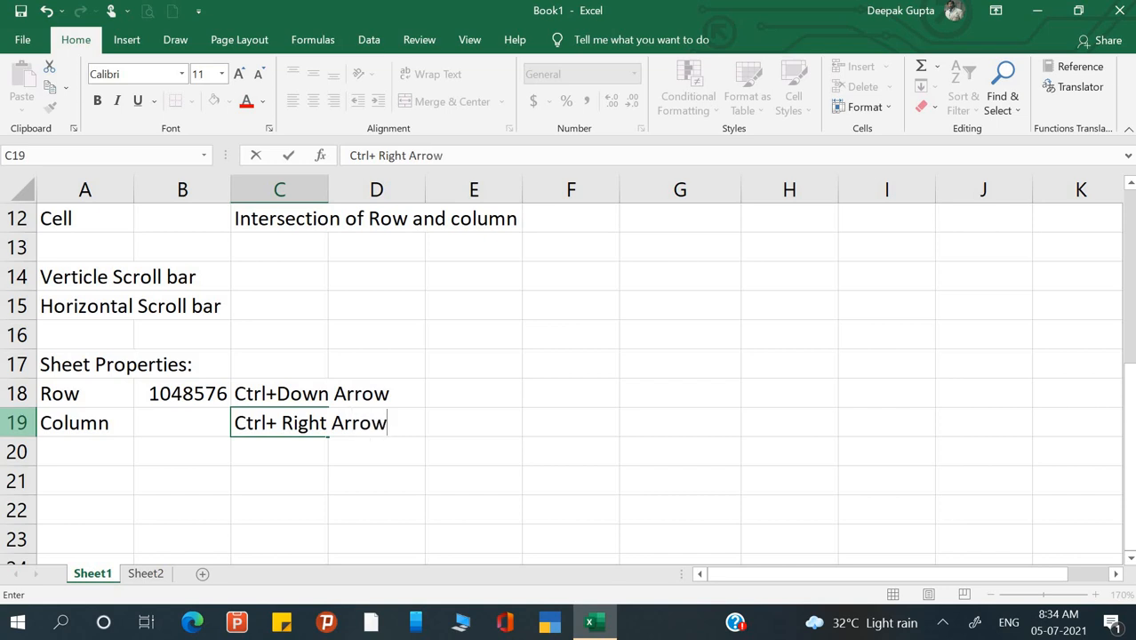
key(Return)
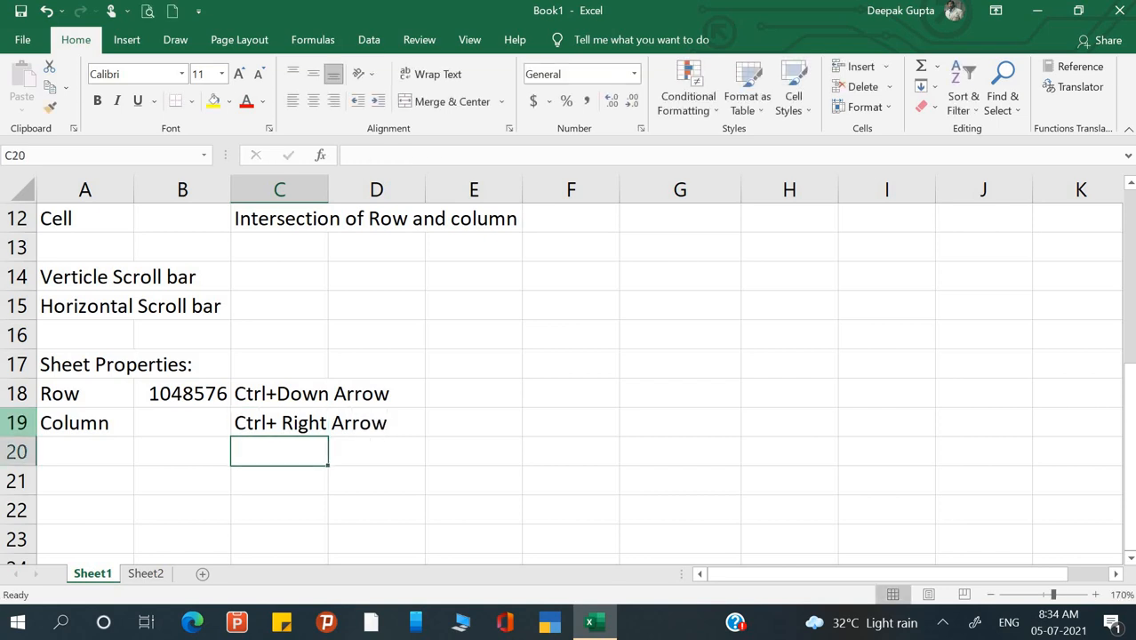
key(ctrl+Right)
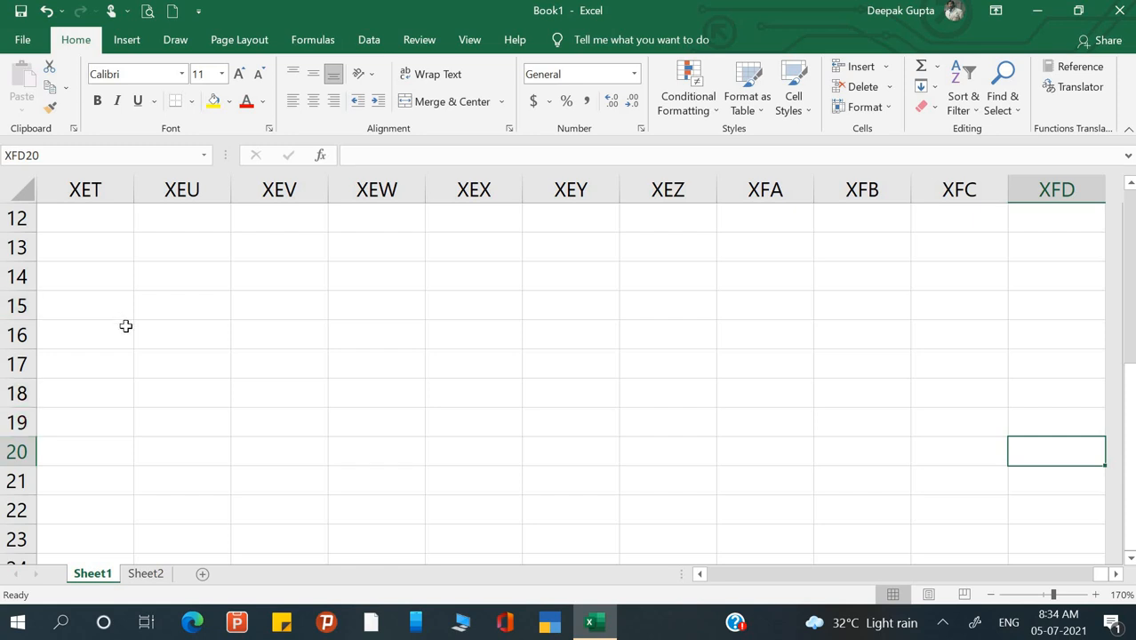
key(ctrl+Left)
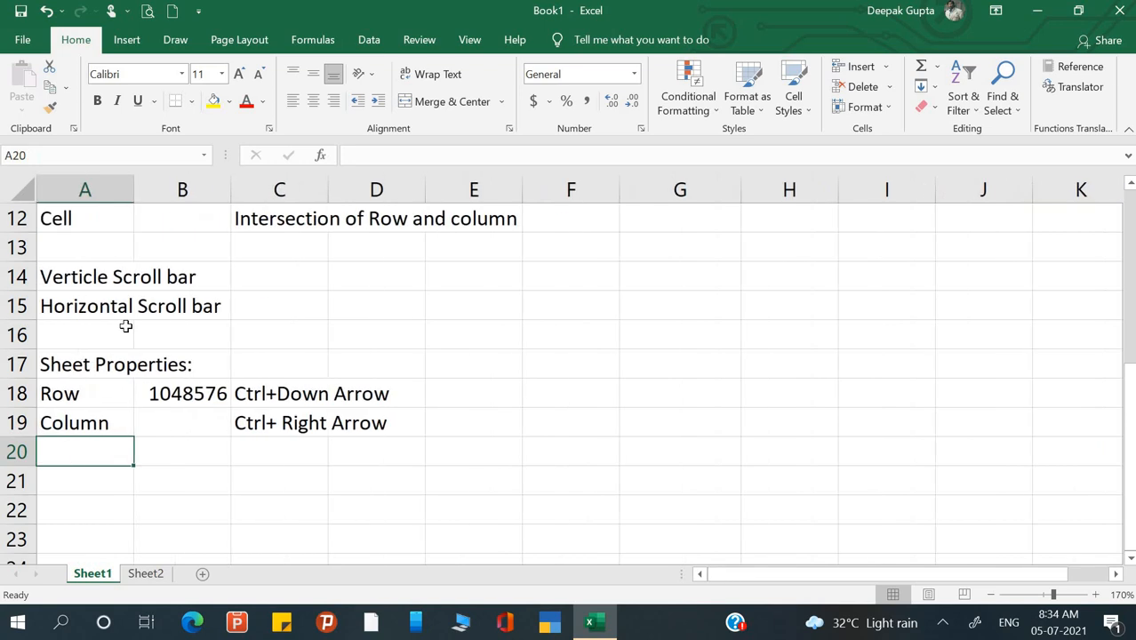
click(190, 431)
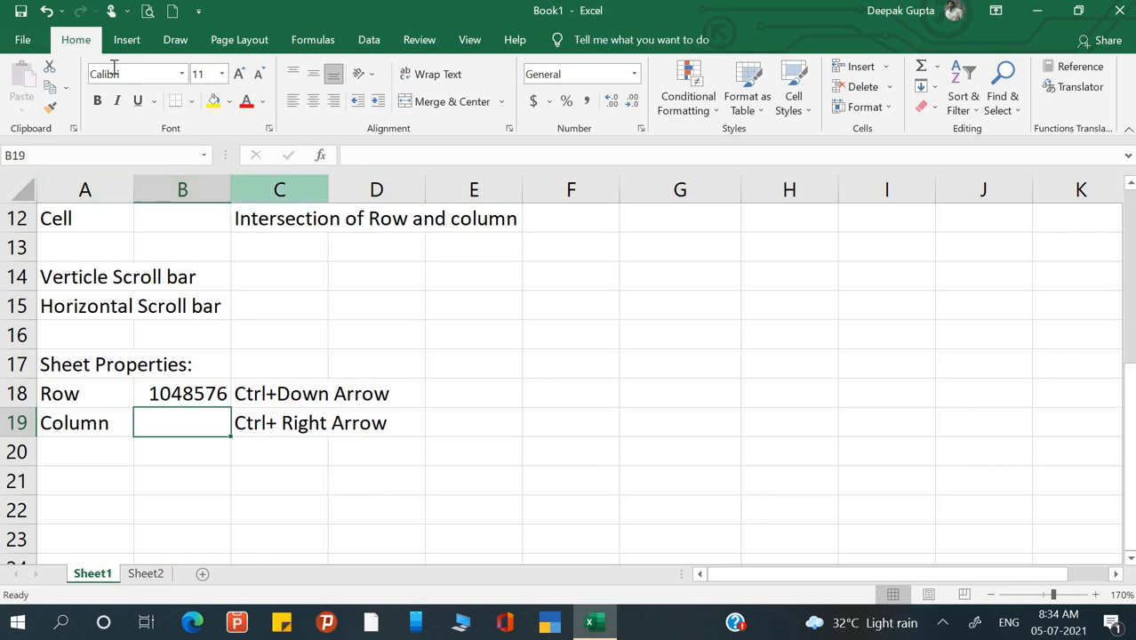
- Turn on 'R1C1 reference style' under Excel Options > Formulas and confirm with OK
click(22, 39)
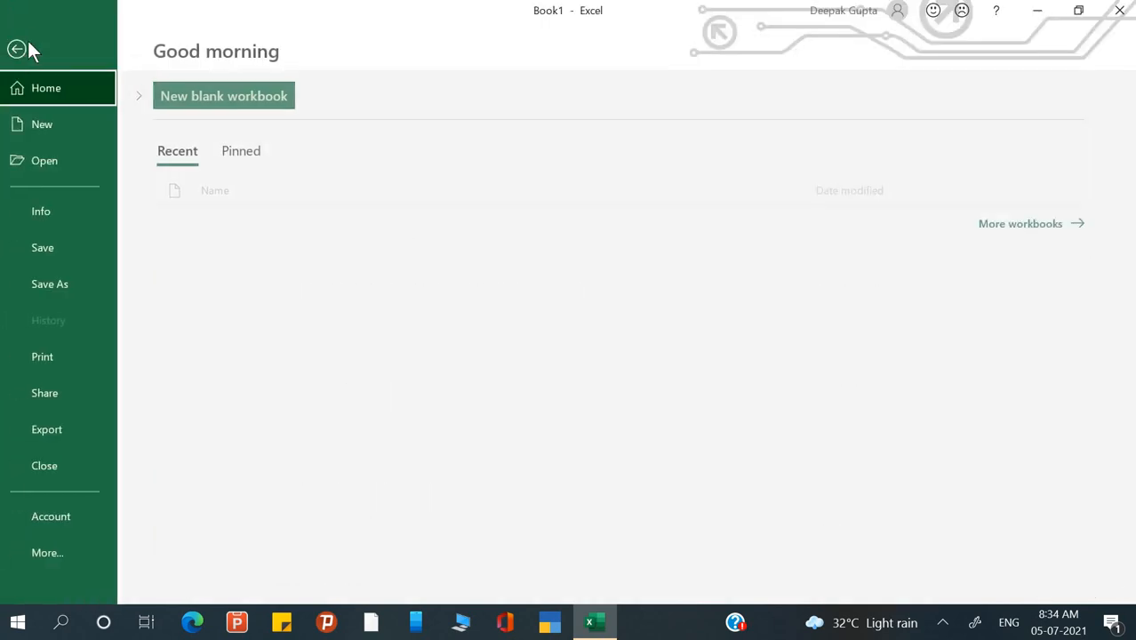
click(59, 542)
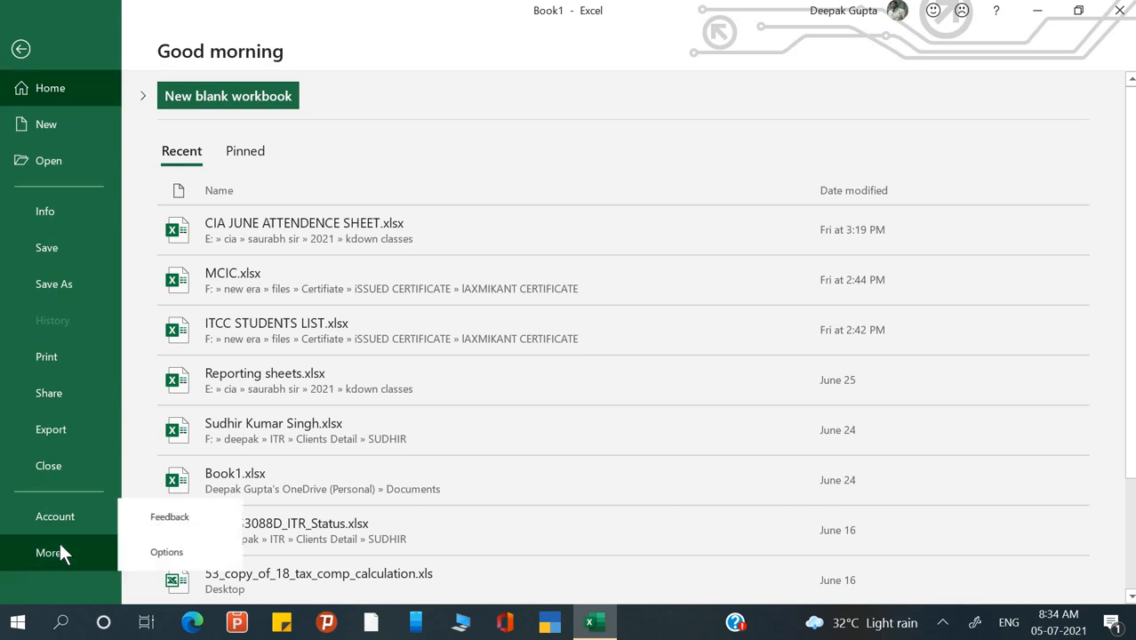
click(171, 552)
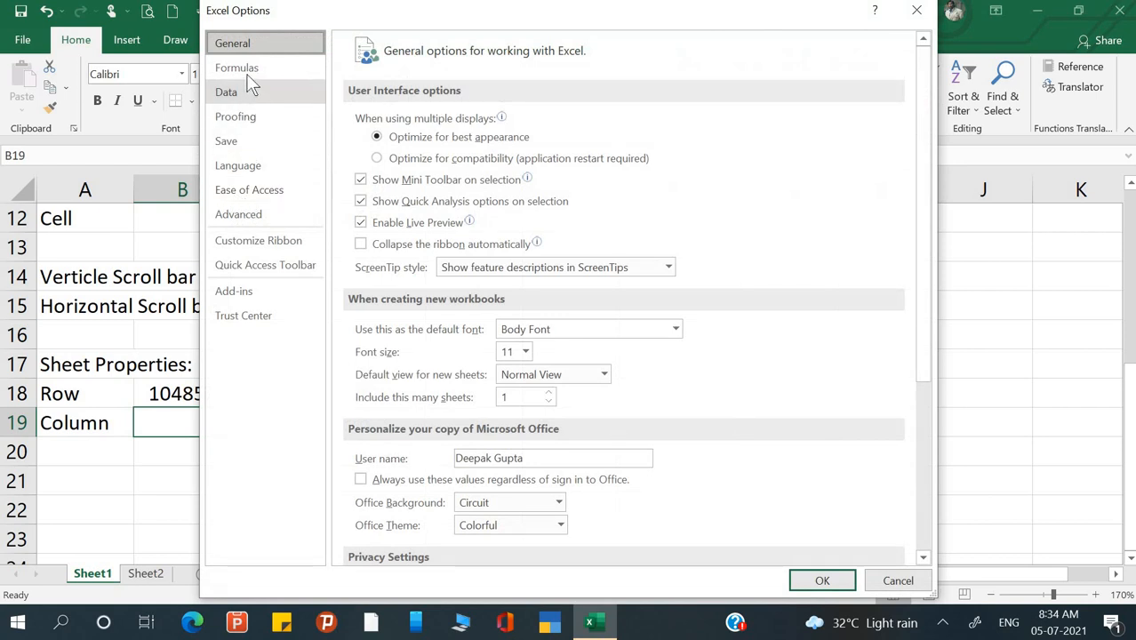
click(247, 71)
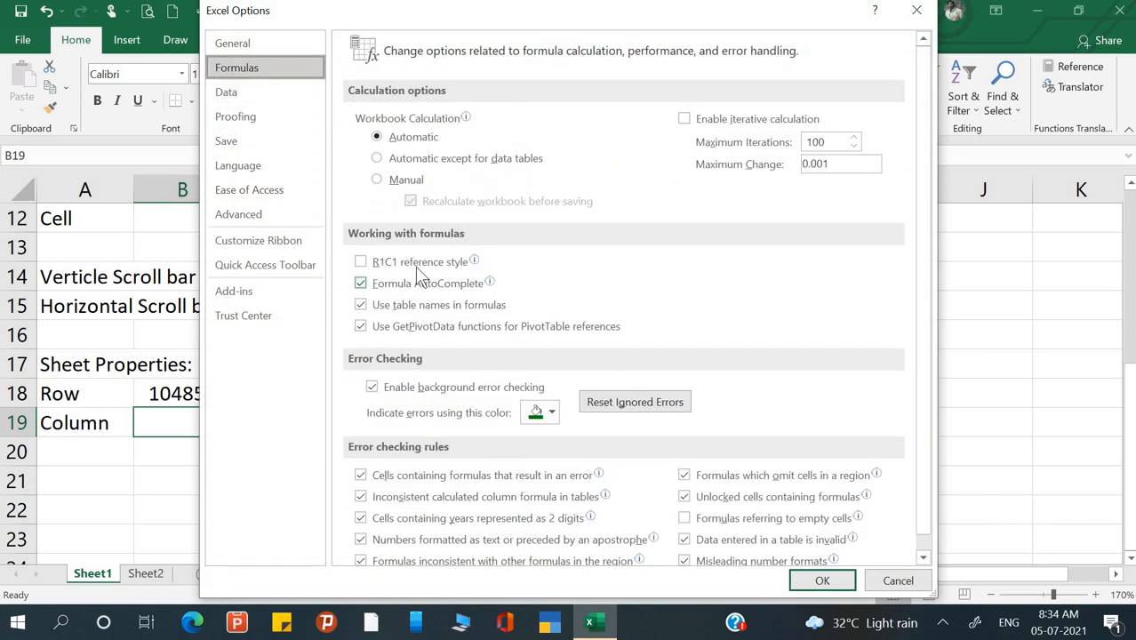
mouse_move(418, 268)
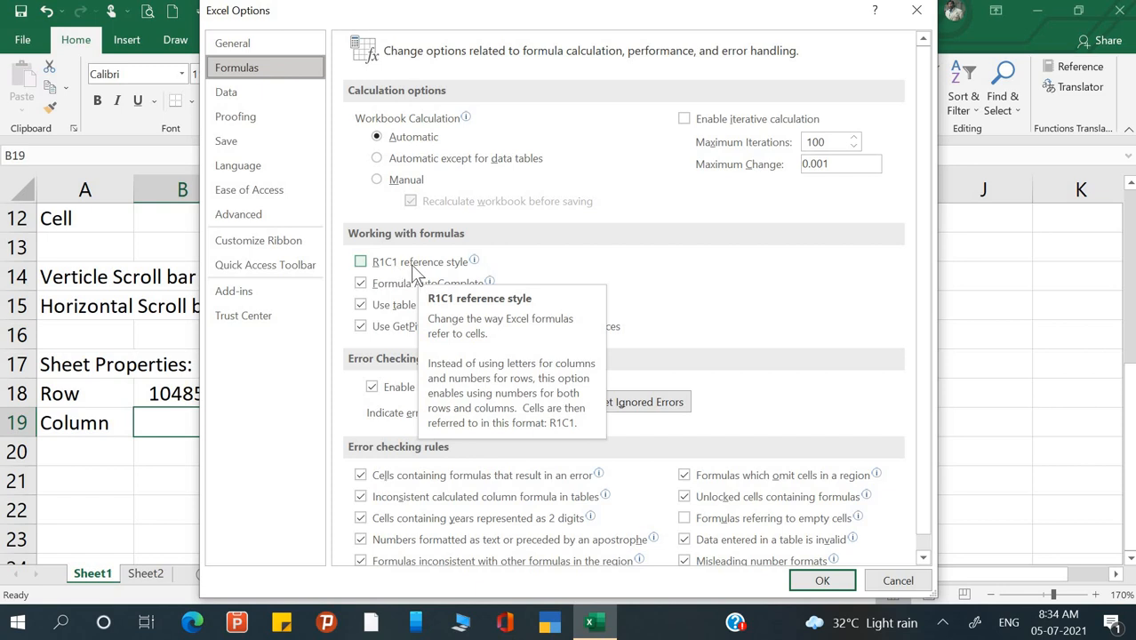
click(361, 263)
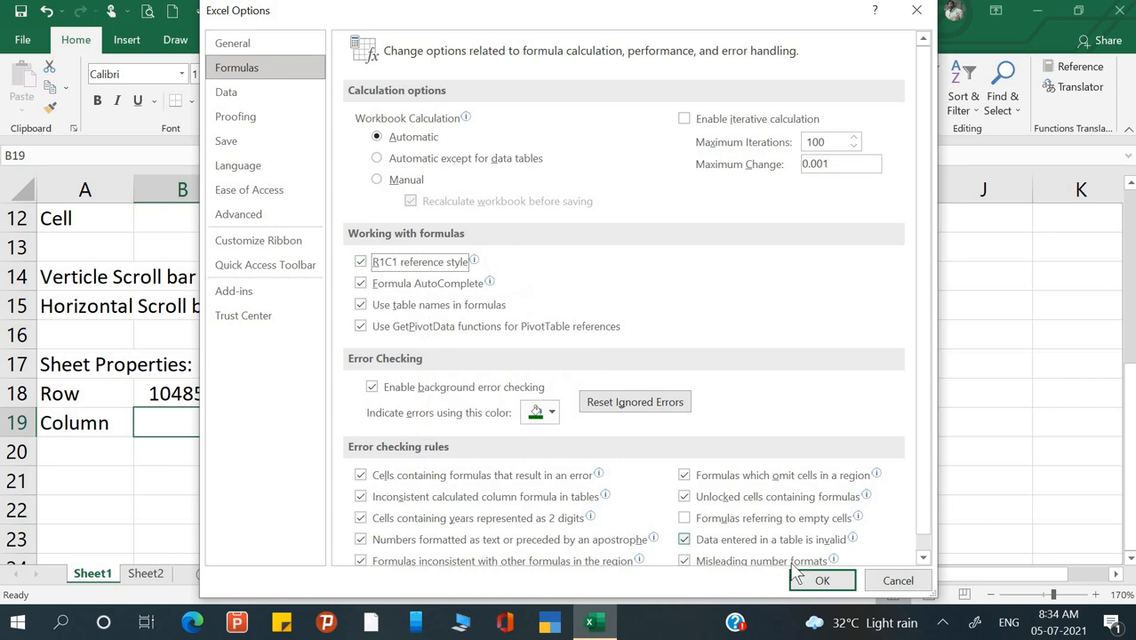
click(825, 580)
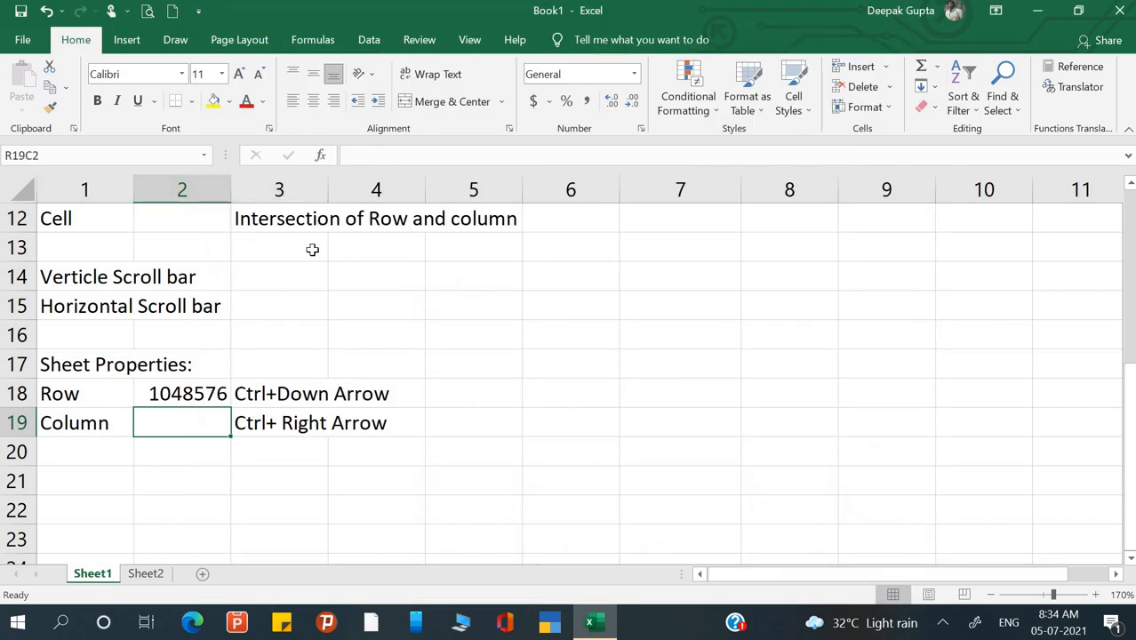
- Jump to the last column, numbered 16384, then return to R19C2 beside Column
click(262, 410)
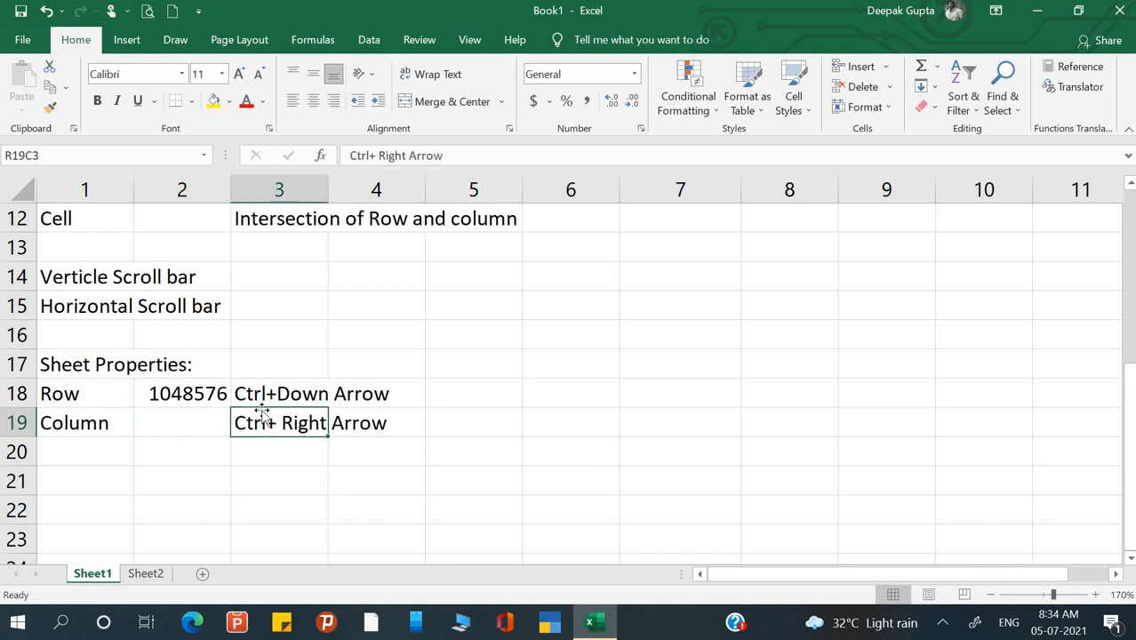
key(ctrl+Right)
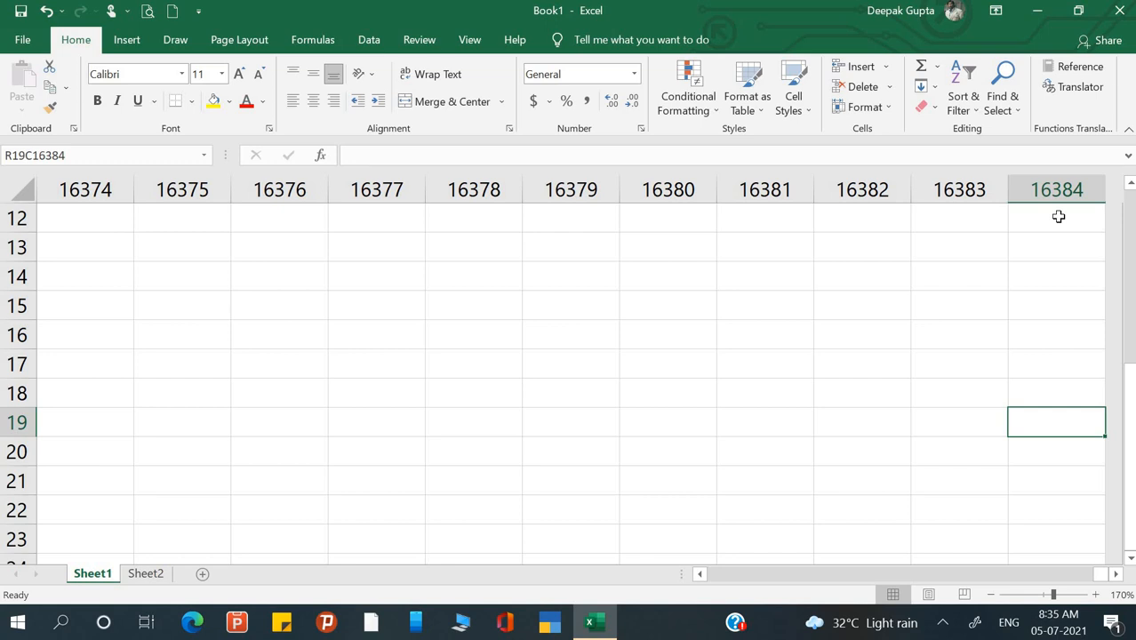
key(ctrl+Left)
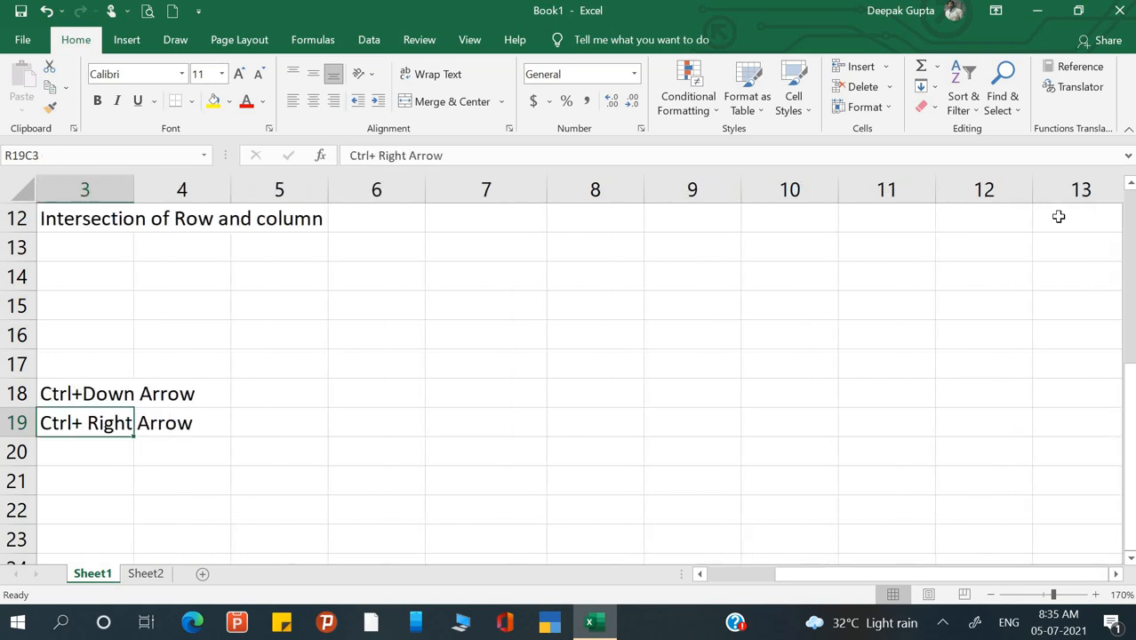
key(Left)
key(Left)
key(ctrl+Right)
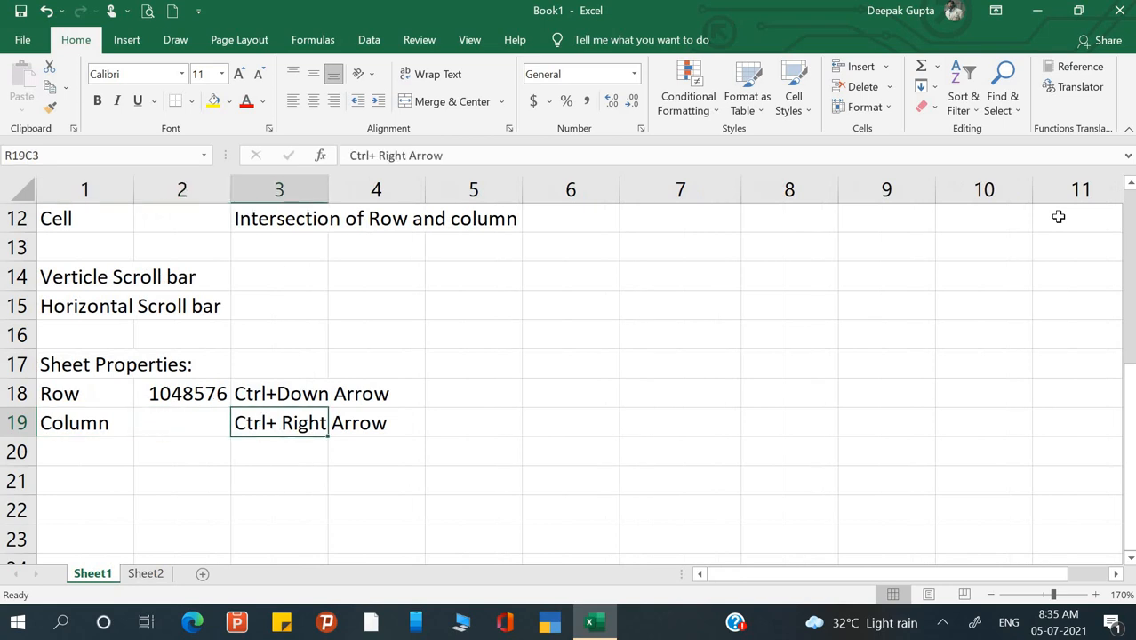
key(Left)
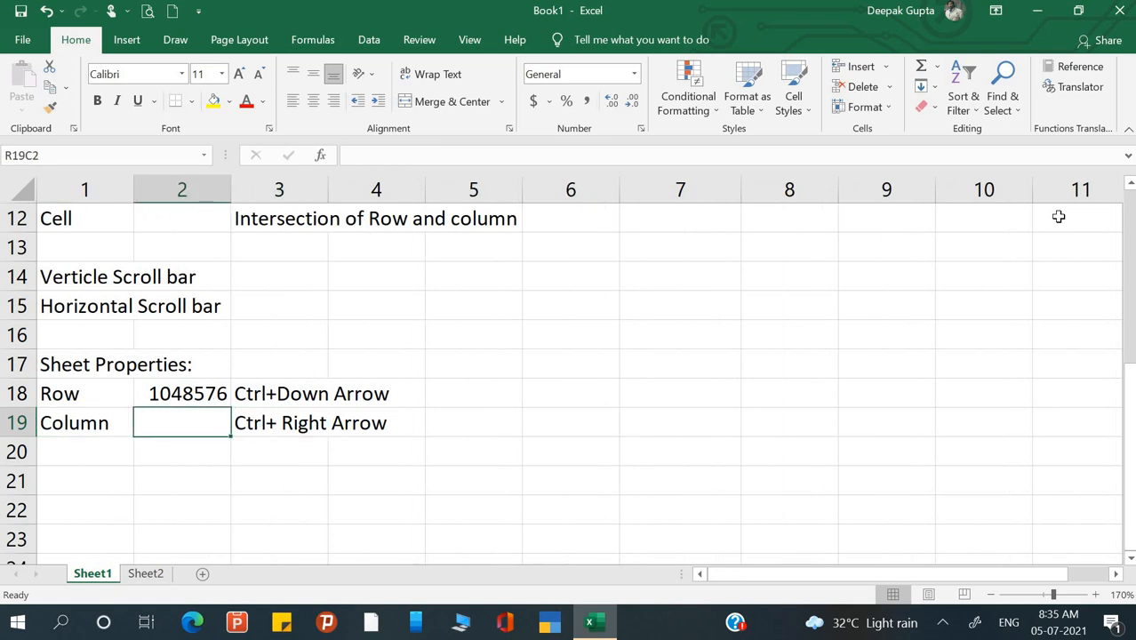
- Clear the mistyped 16, recheck the last column, and begin entering 16384 in R19C2
text(16)
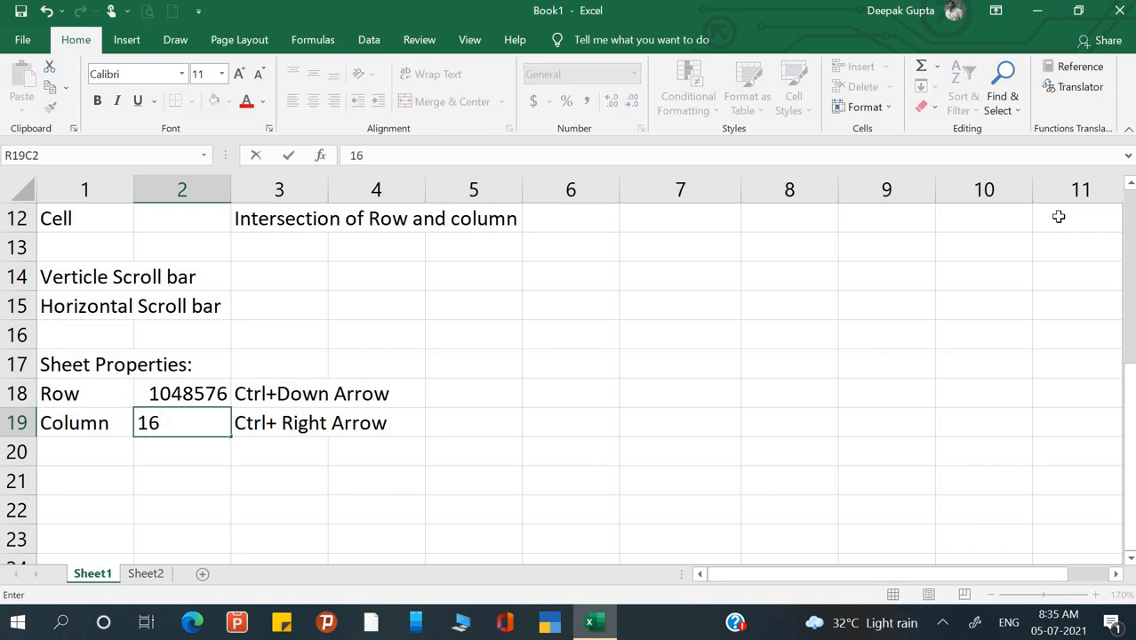
key(BackSpace)
key(BackSpace)
key(Return)
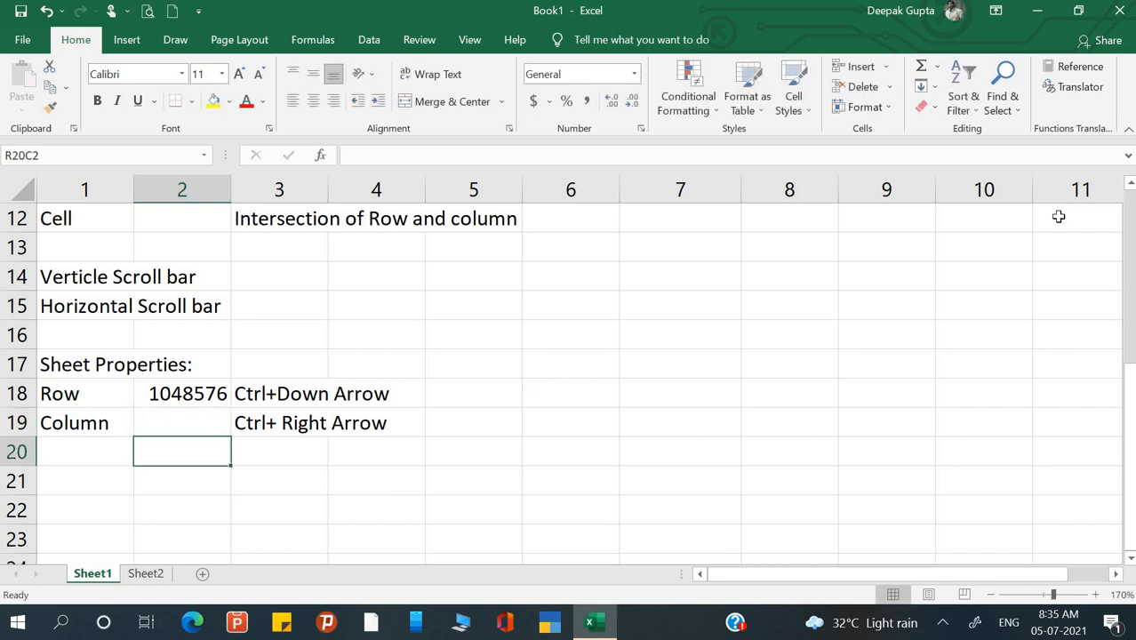
key(ctrl+Right)
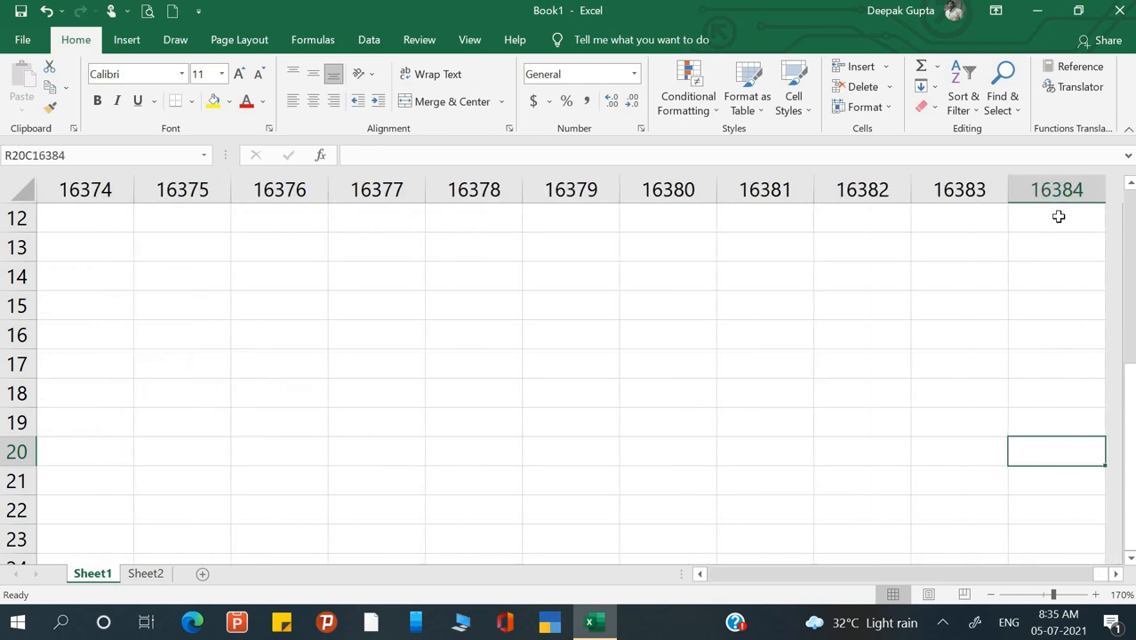
key(ctrl+Left)
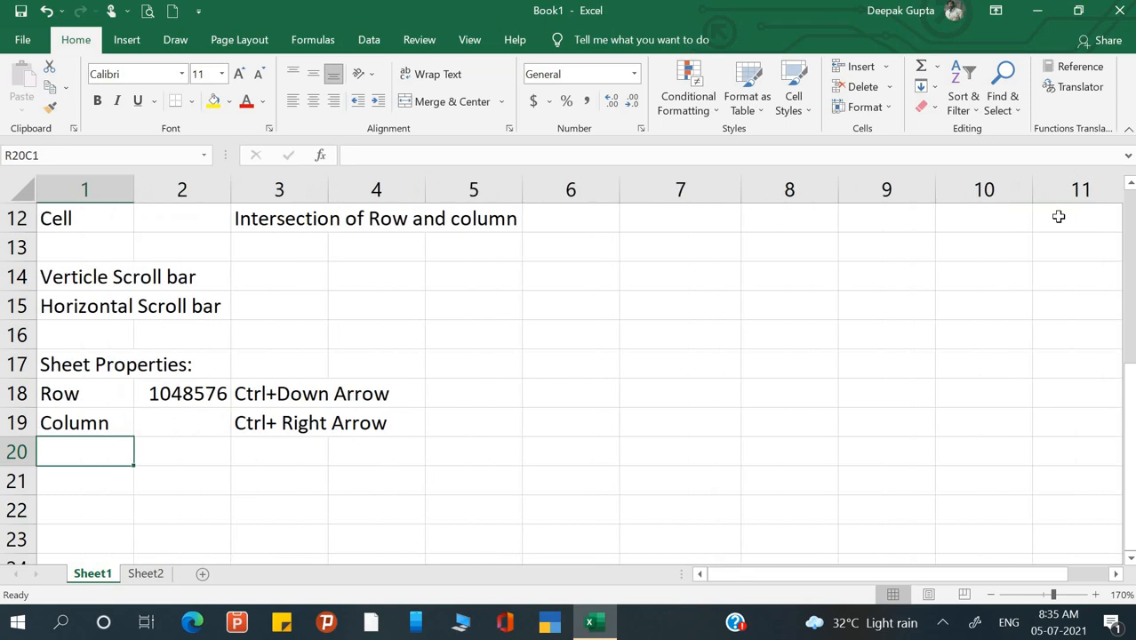
key(Up)
key(Right)
text(1)
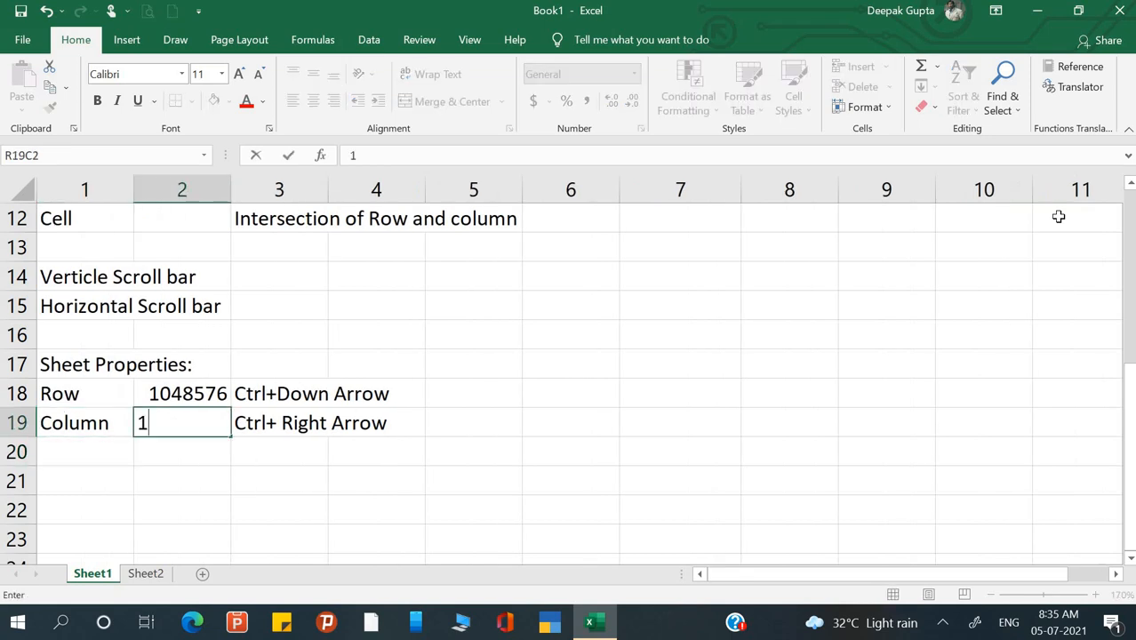
text(6384)
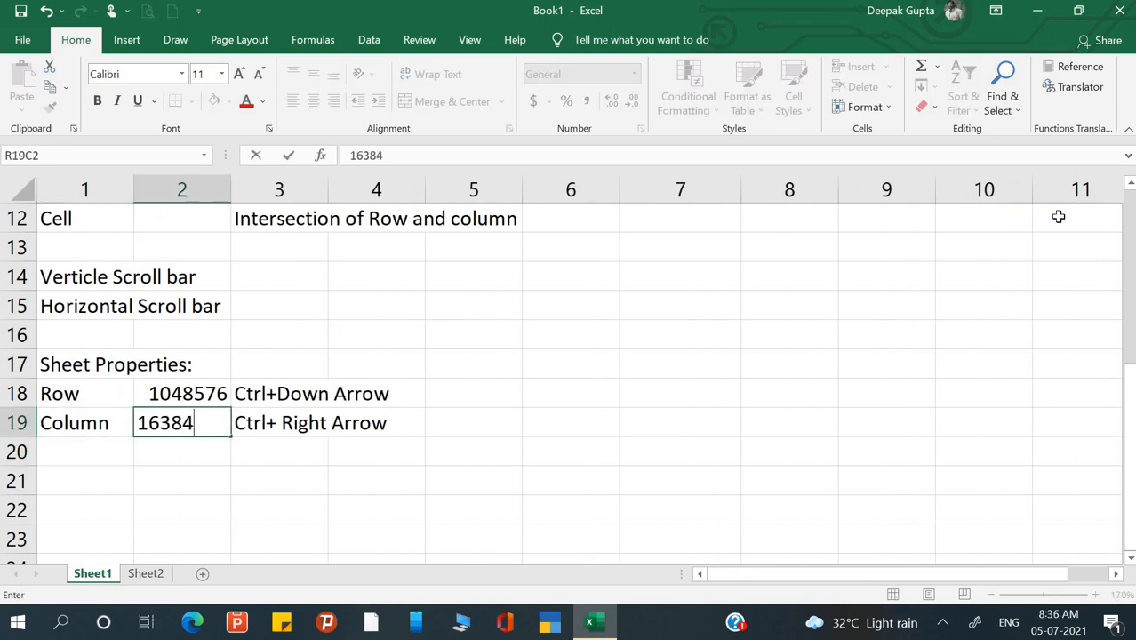
- Commit 16384 as the column count and label the next row 'Cell'
key(Return)
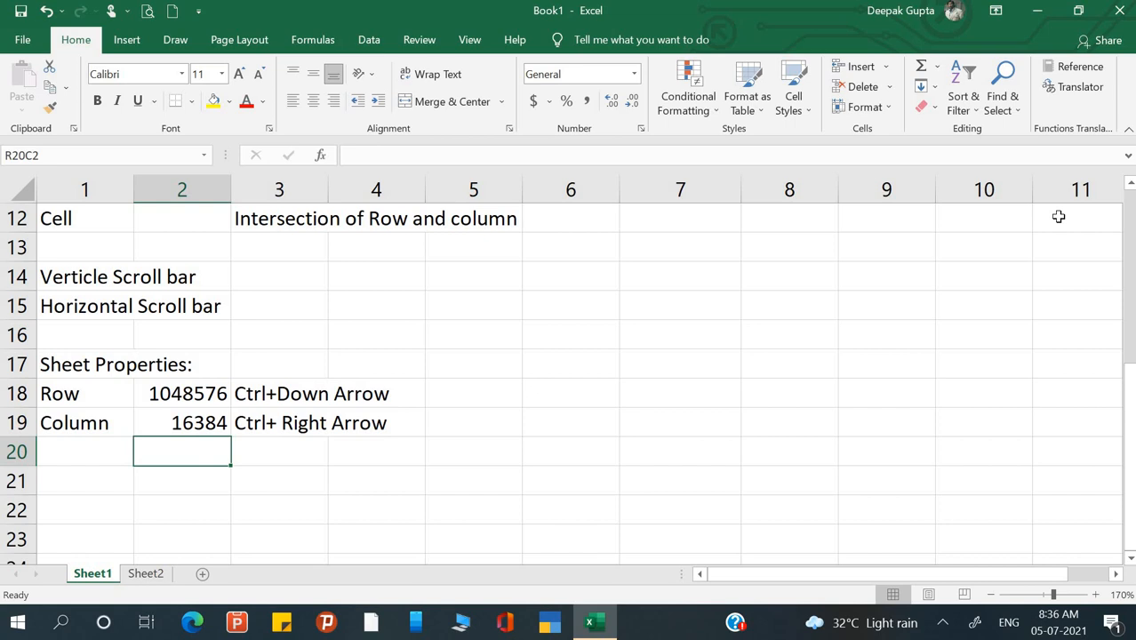
click(78, 474)
click(79, 449)
text(Co)
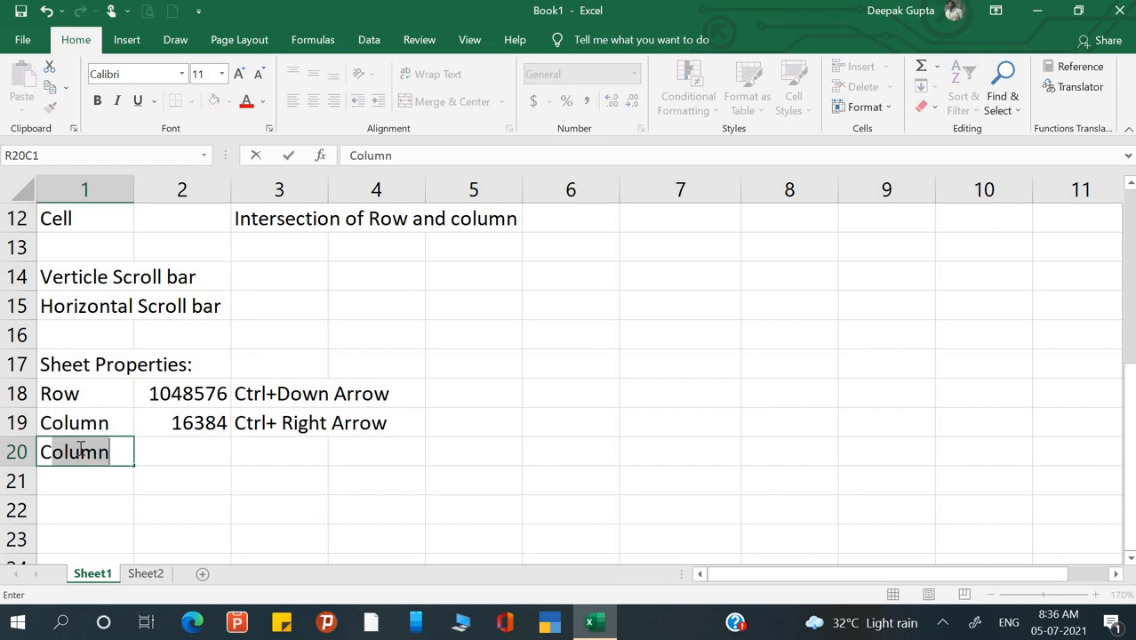
key(BackSpace)
key(BackSpace)
text(ell)
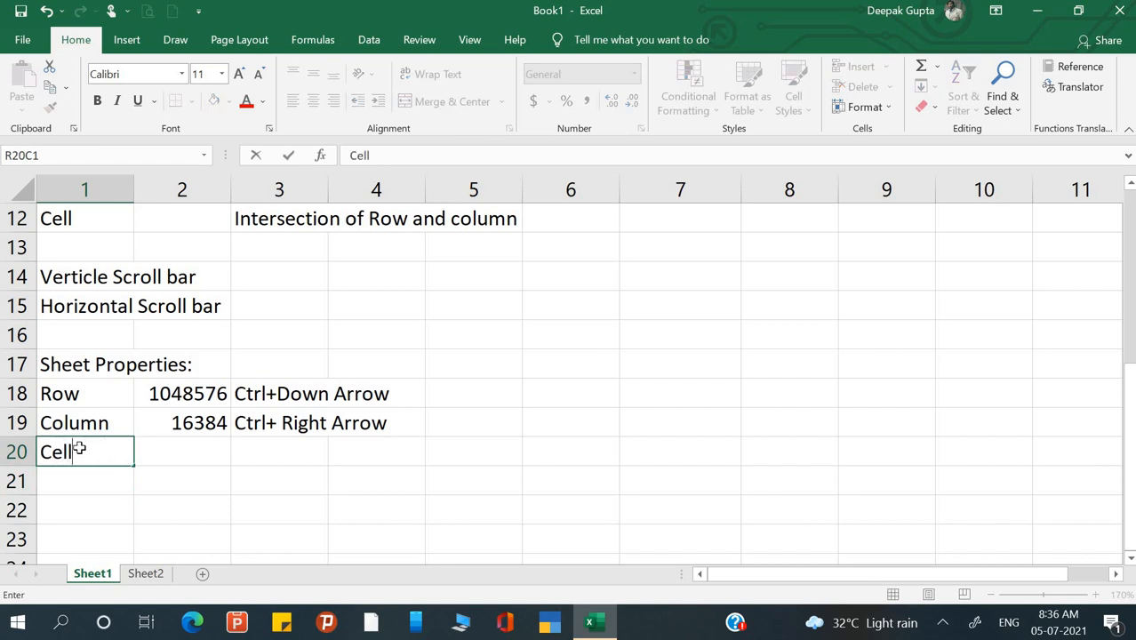
key(Return)
- Enter 1048776x16384 beside Cell and start a formula in the cell below
click(78, 449)
key(Right)
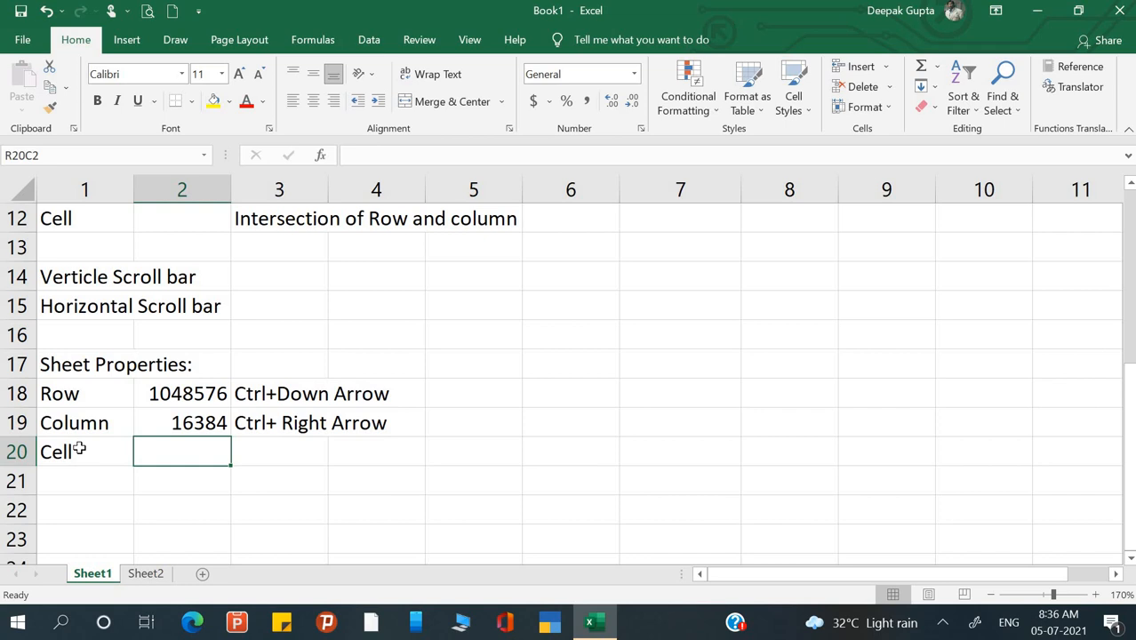
text(104)
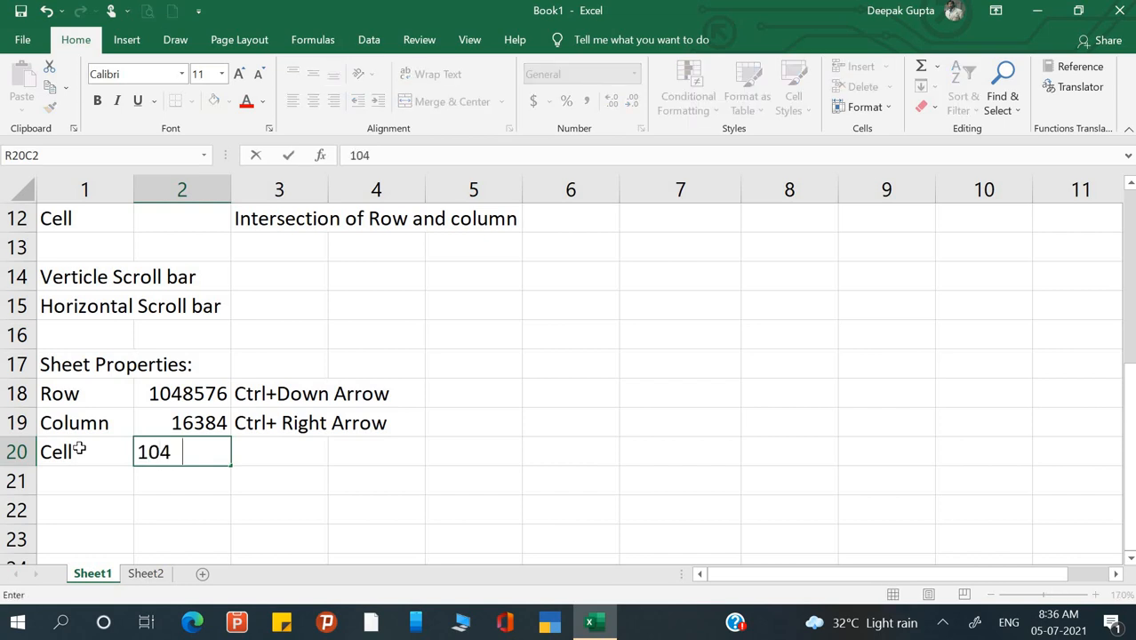
text(8776)
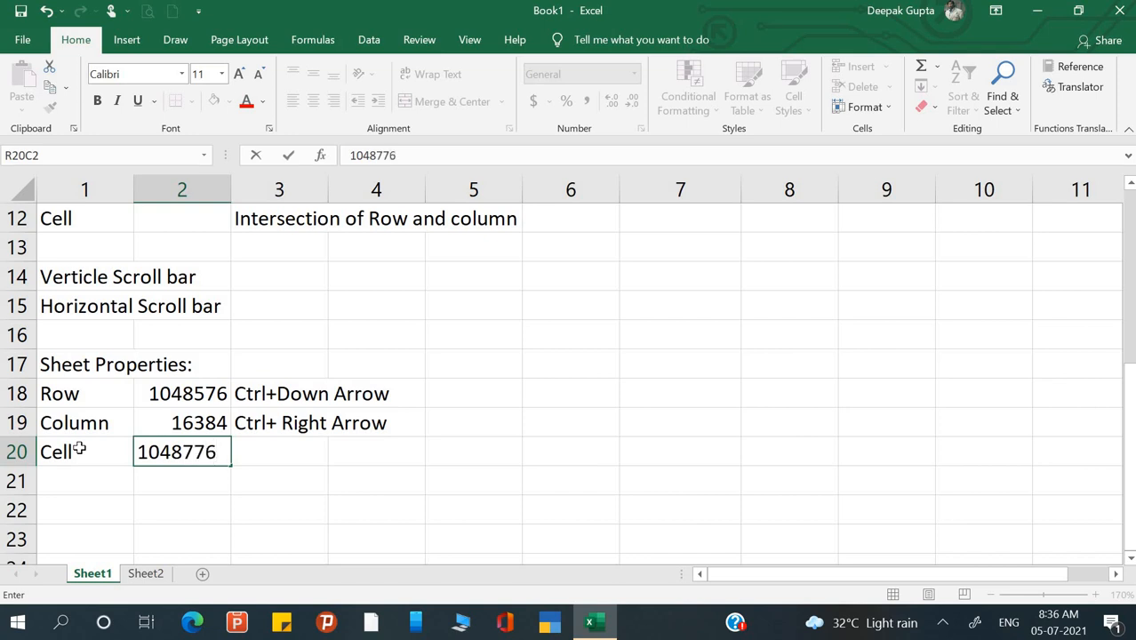
text(x1648)
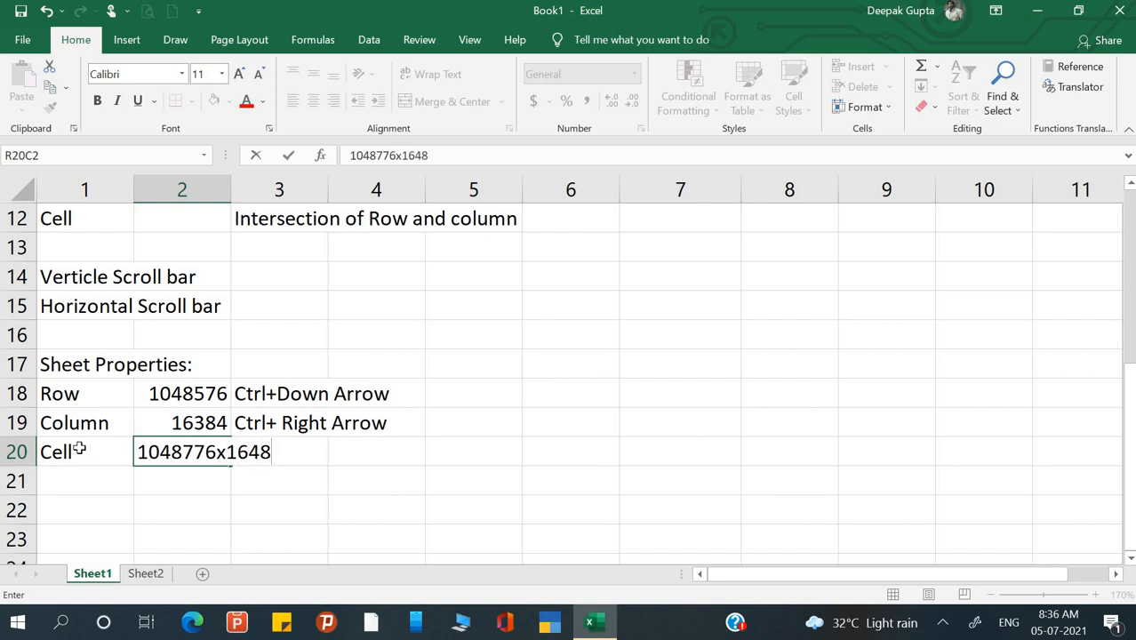
key(BackSpace)
key(BackSpace)
text(384)
key(Return)
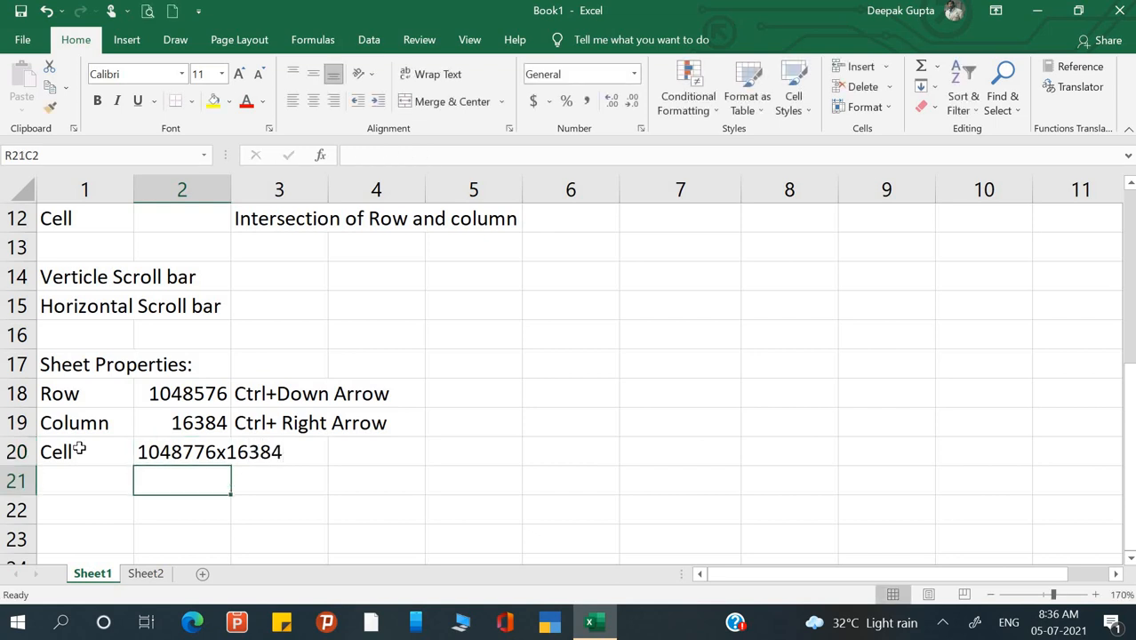
text(=)
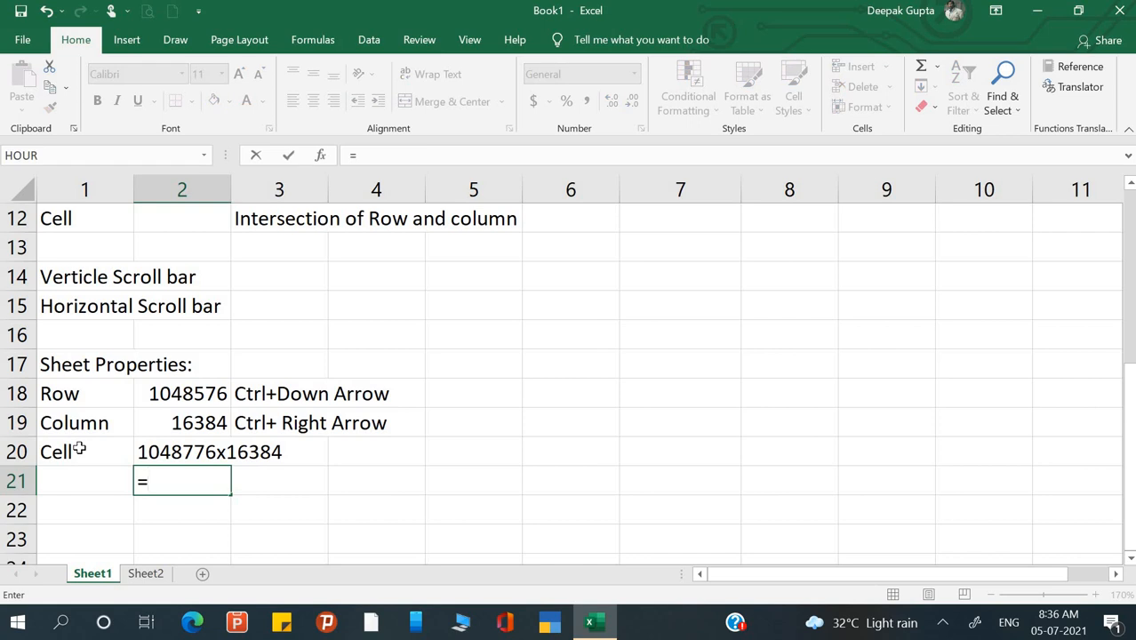
key(Up)
key(Up)
key(Up)
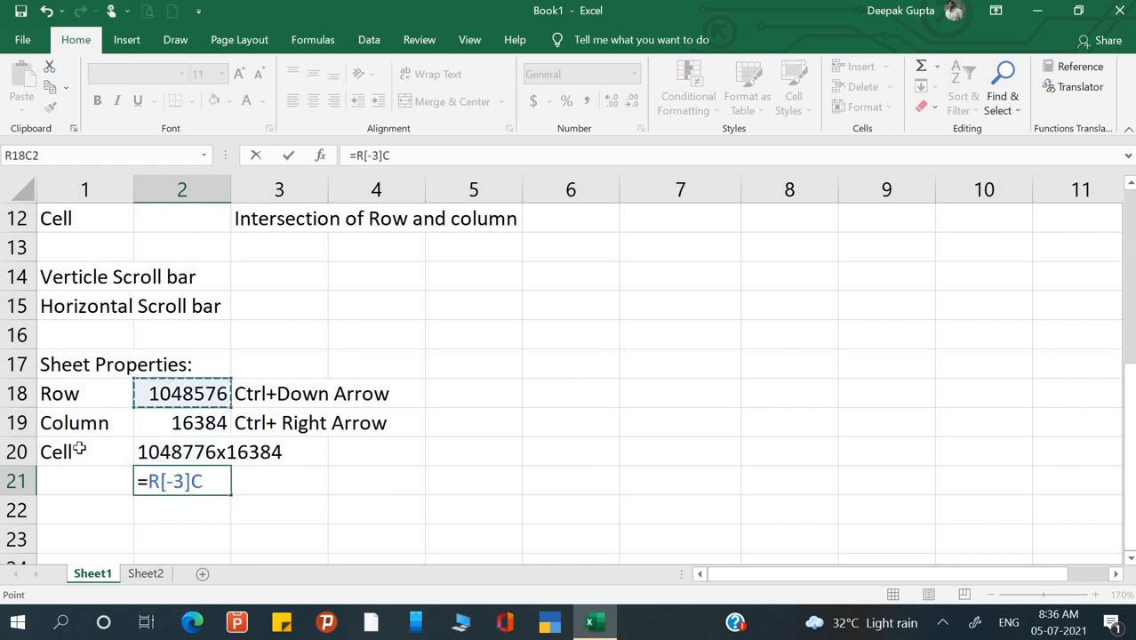
text(+)
key(BackSpace)
text(*)
key(Up)
key(Up)
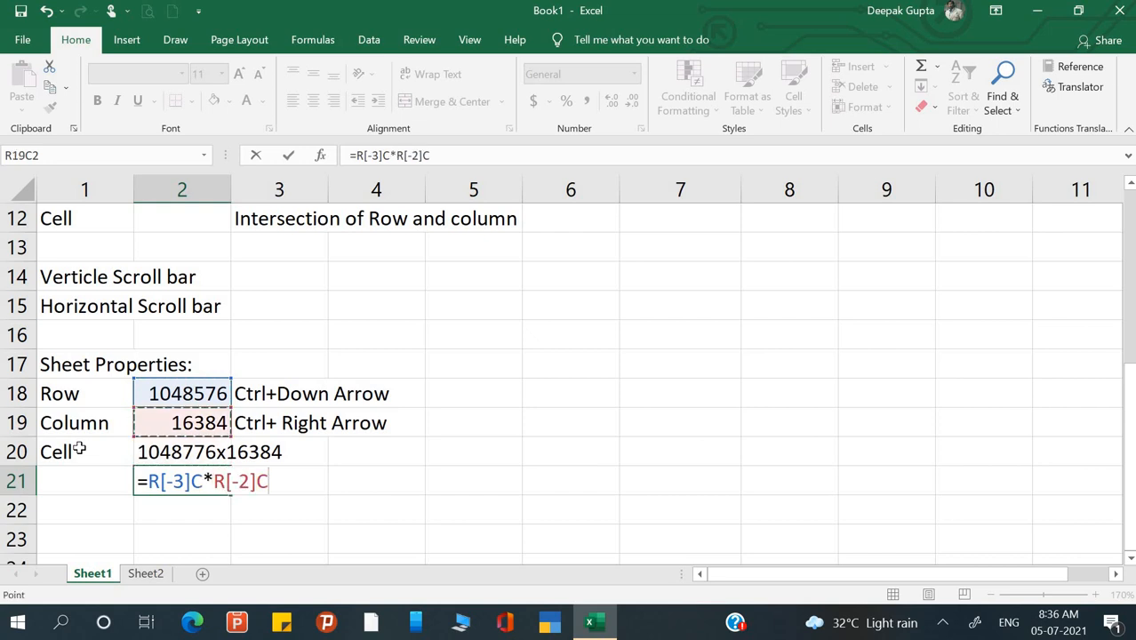
key(Return)
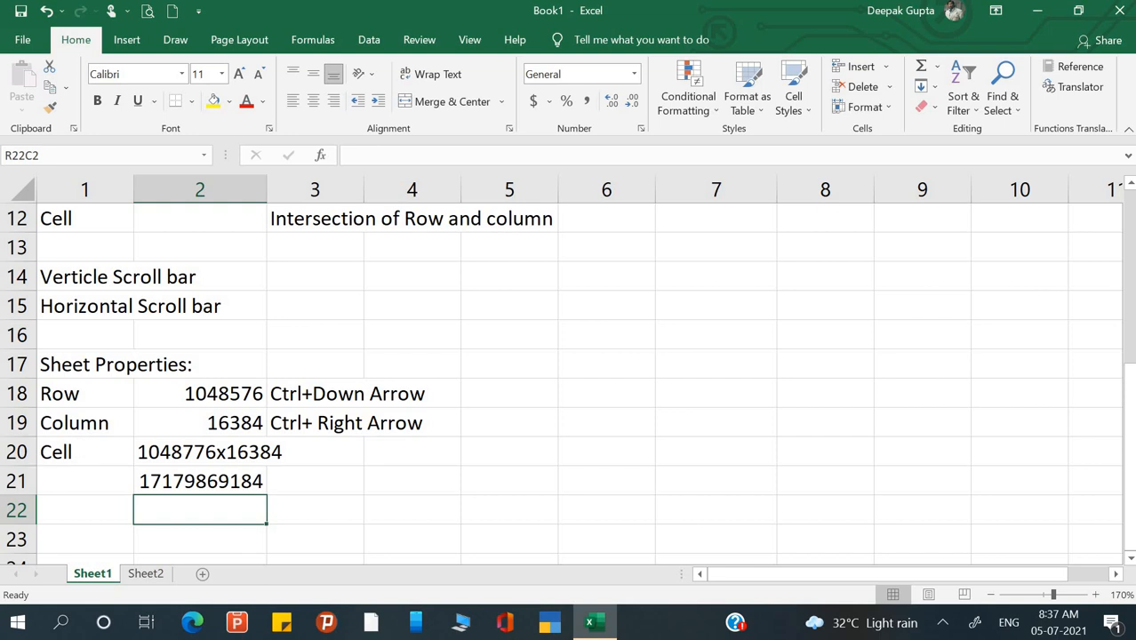
- Move the selection to row 23 in the first column
click(78, 505)
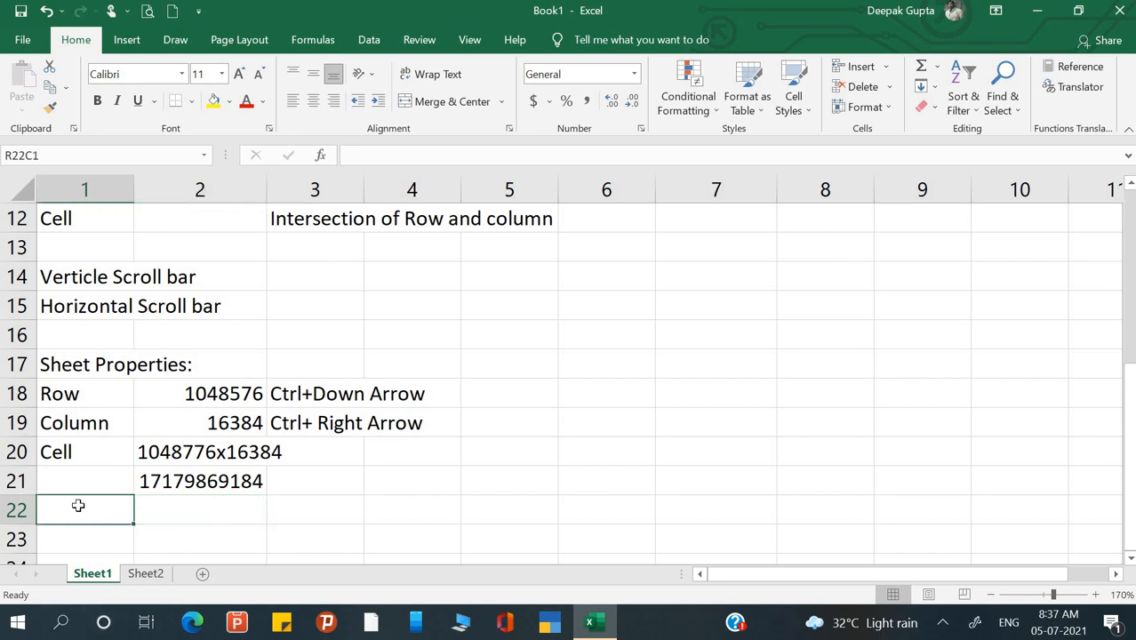
key(Down)
key(Down)
key(Down)
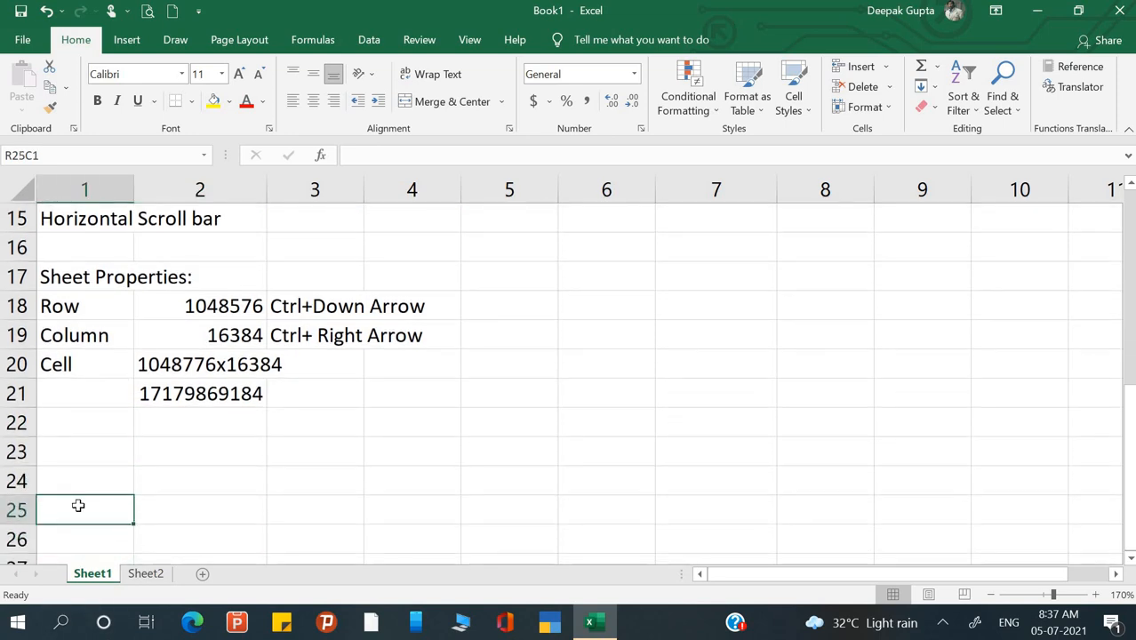
key(Up)
key(ctrl+Up)
key(Down)
key(Down)
key(Down)
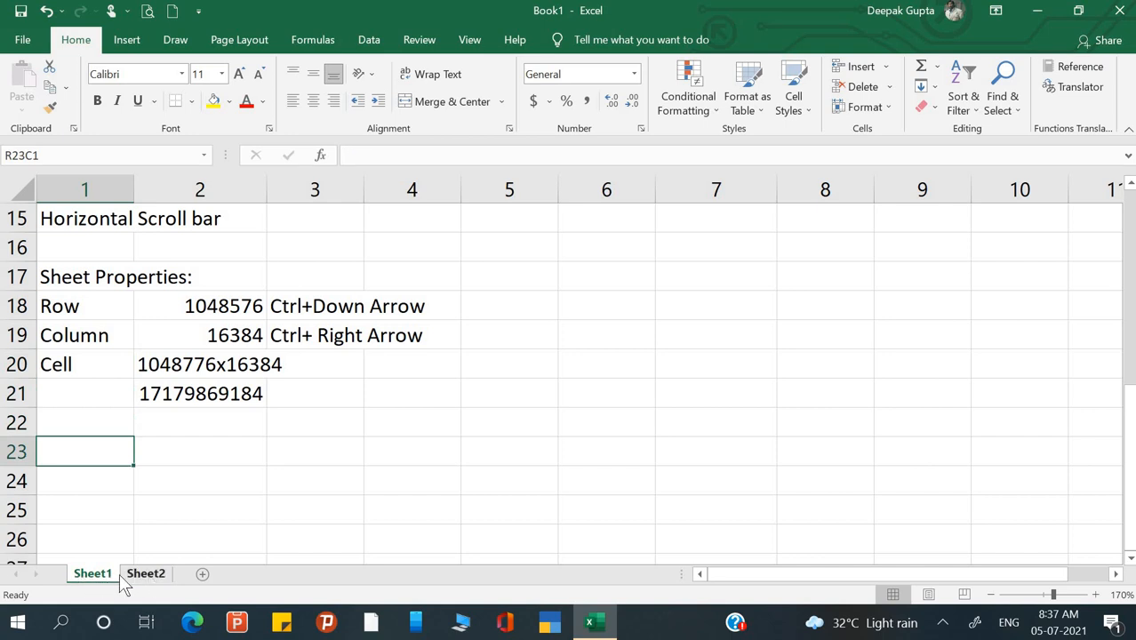
- Add a new Sheet3 and drag its tab to sit after Sheet2
click(203, 575)
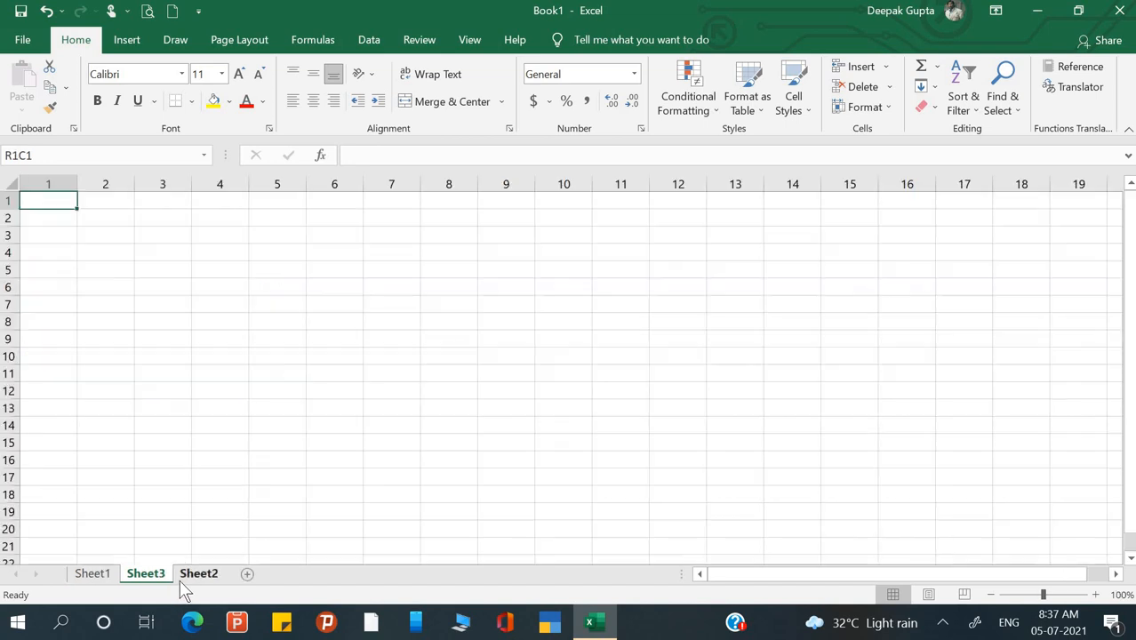
click(92, 577)
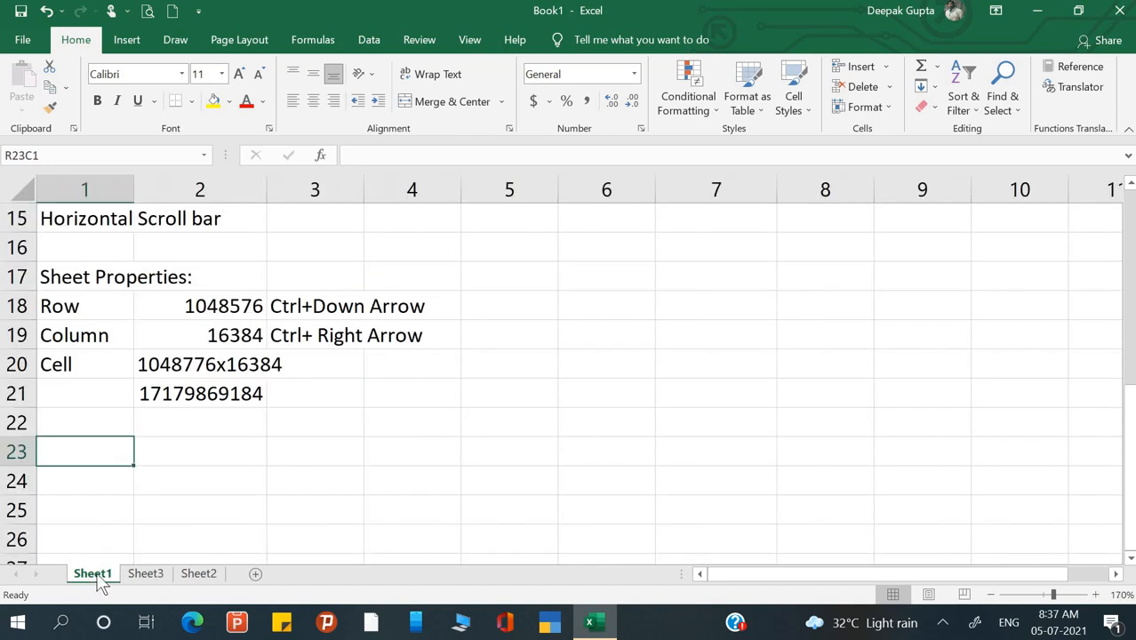
click(146, 576)
click(195, 574)
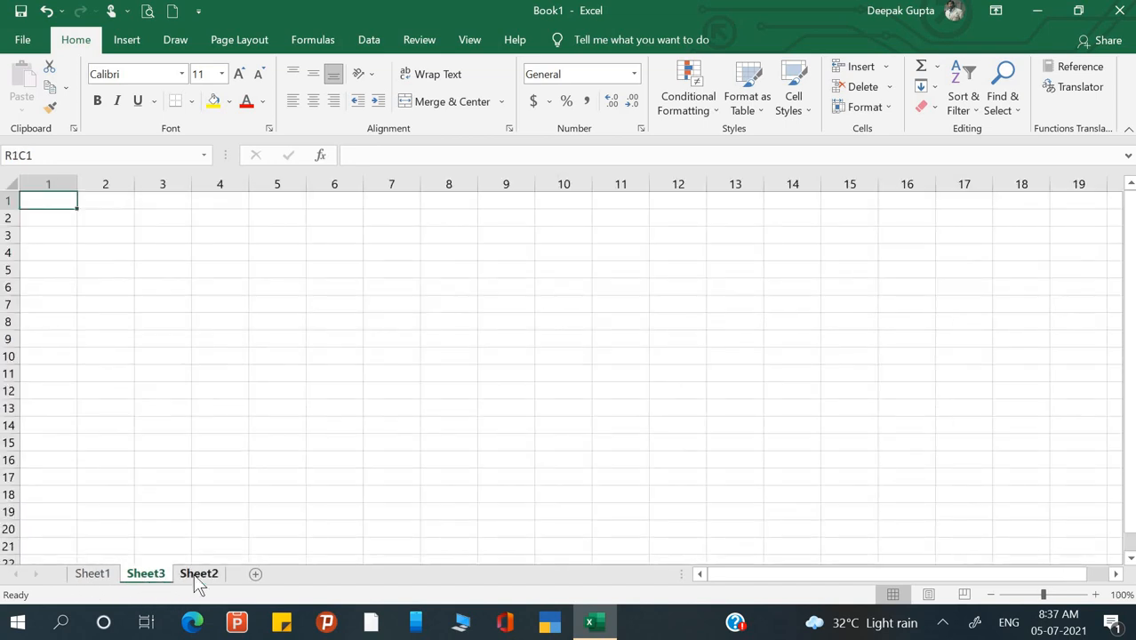
mouse_move(157, 583)
mouse_down()
mouse_move(177, 545)
mouse_move(233, 558)
mouse_up()
click(92, 578)
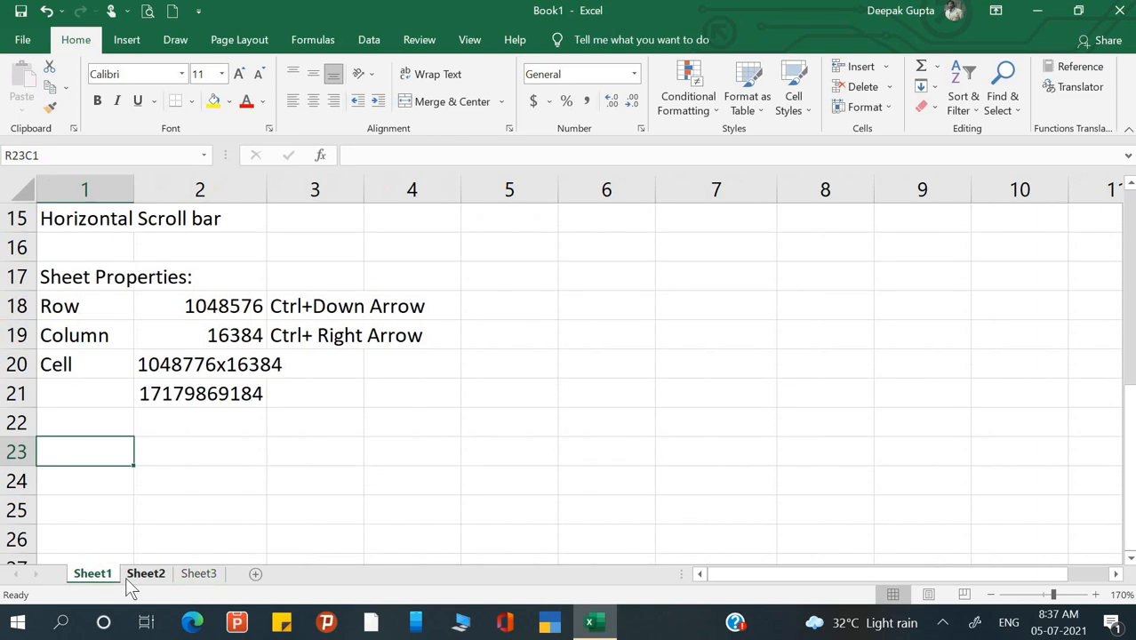
click(138, 578)
click(198, 575)
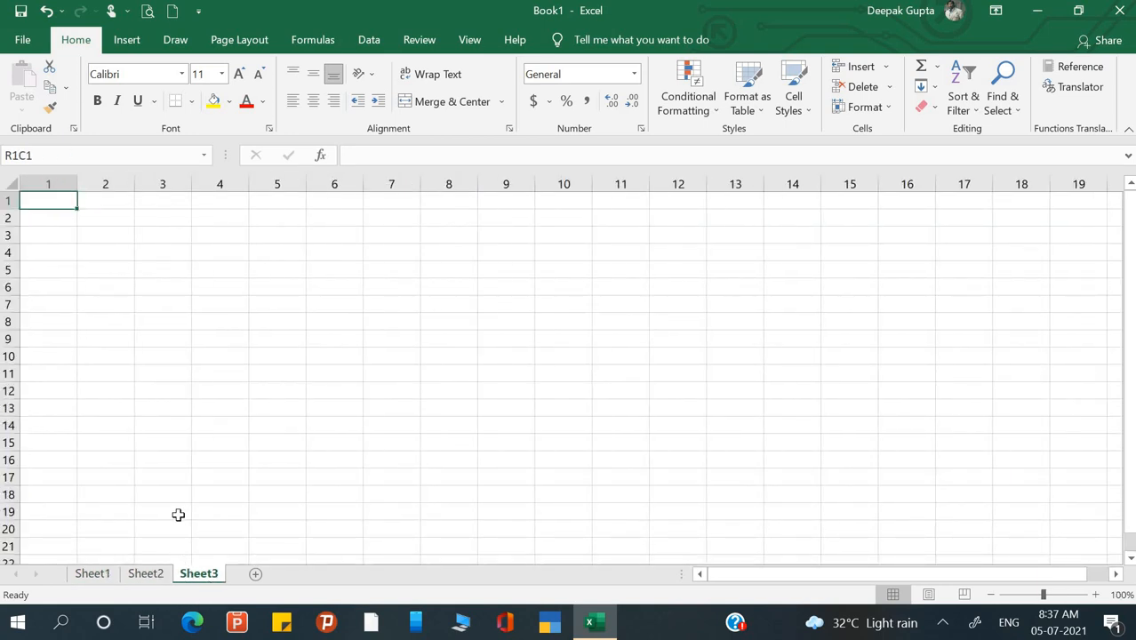
click(89, 574)
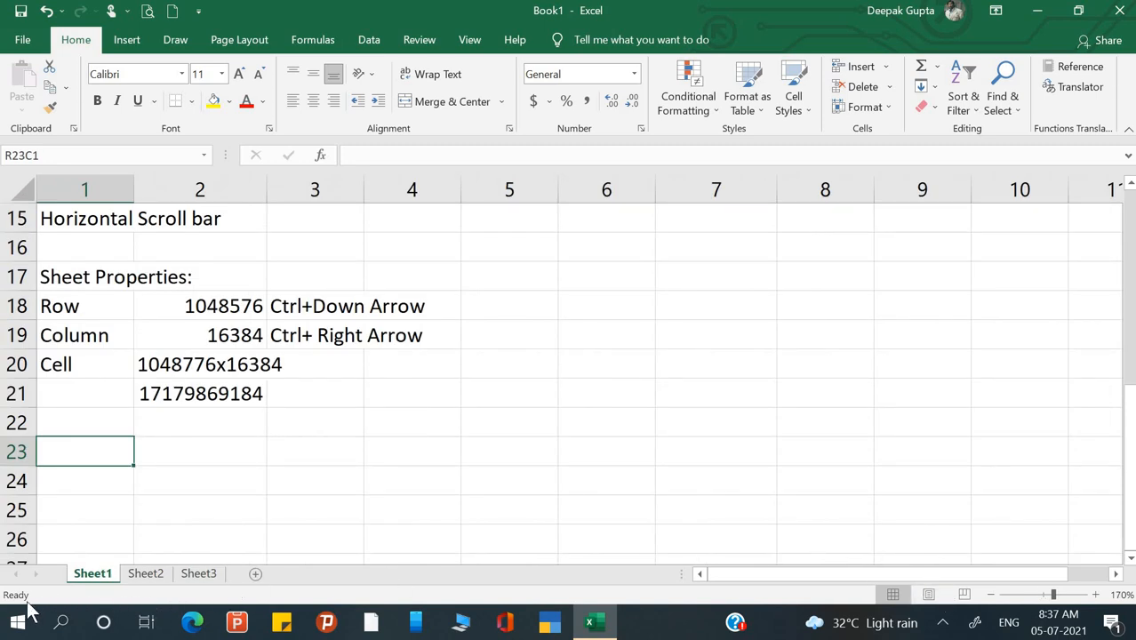
click(166, 397)
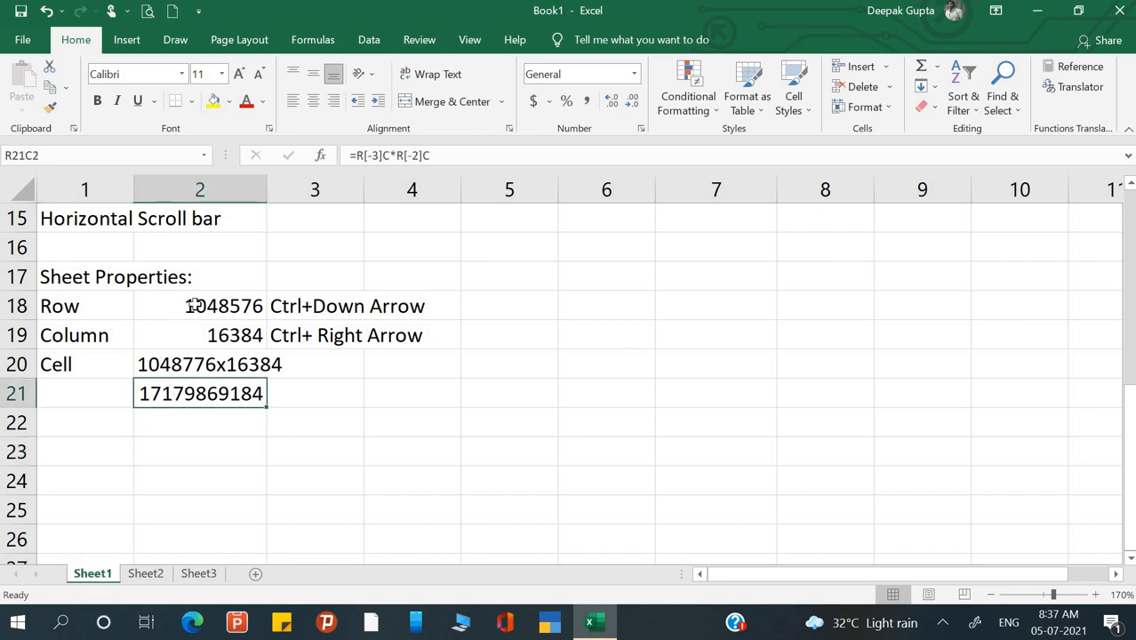
drag(193, 306, 197, 335)
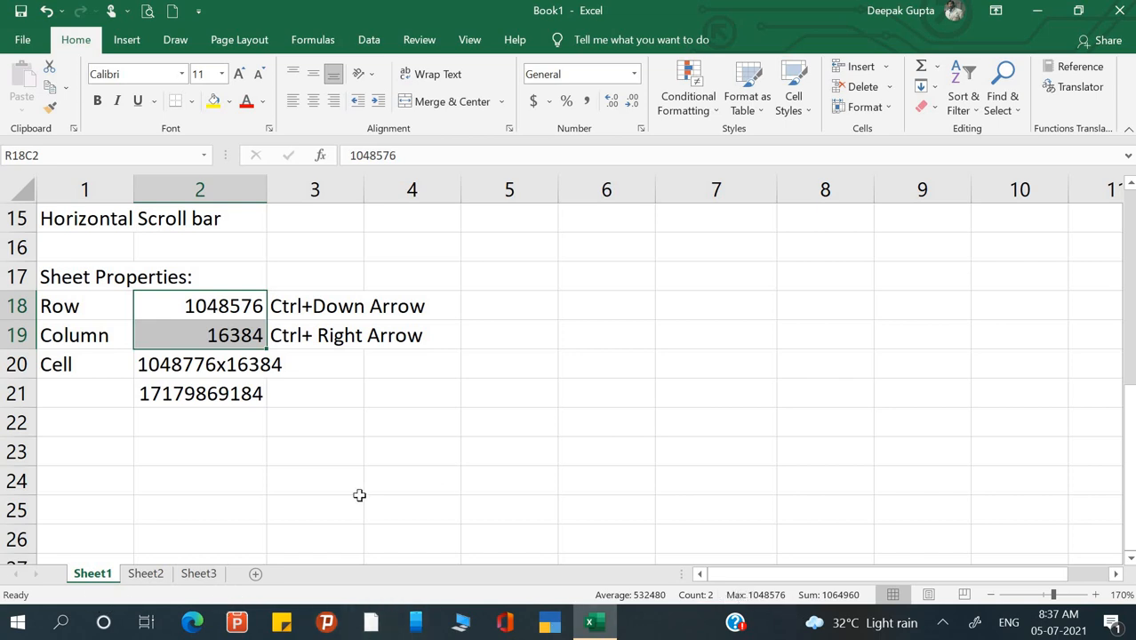
- Enter 'Sheet Tab' in R23C1 and 'Status Bar' in R24C1
click(359, 500)
click(94, 443)
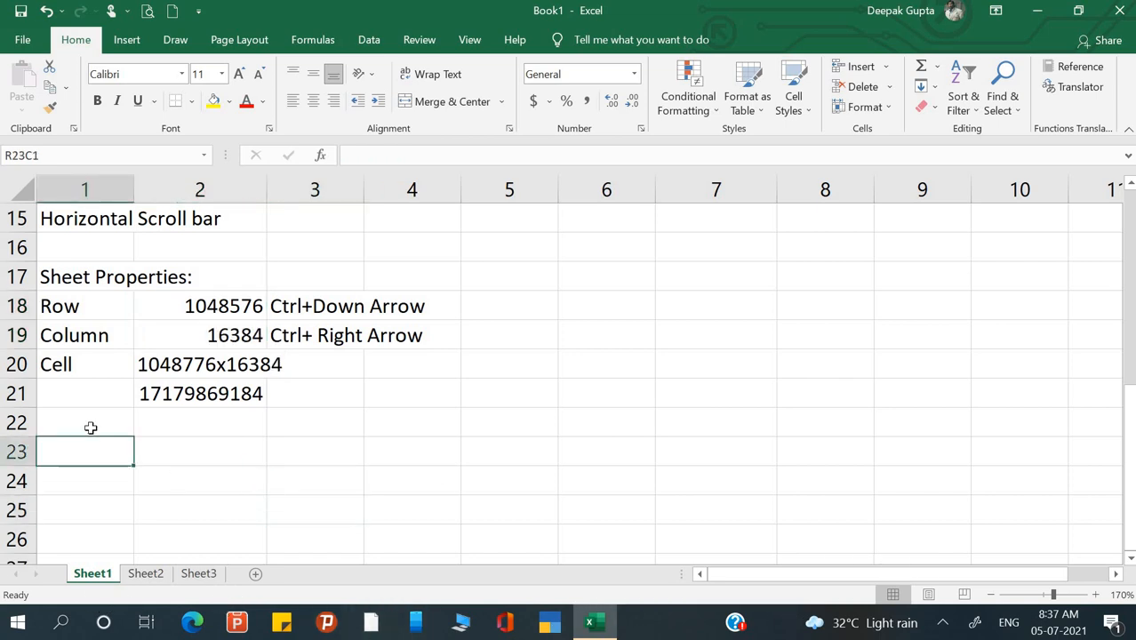
click(88, 420)
click(87, 449)
text(Shett)
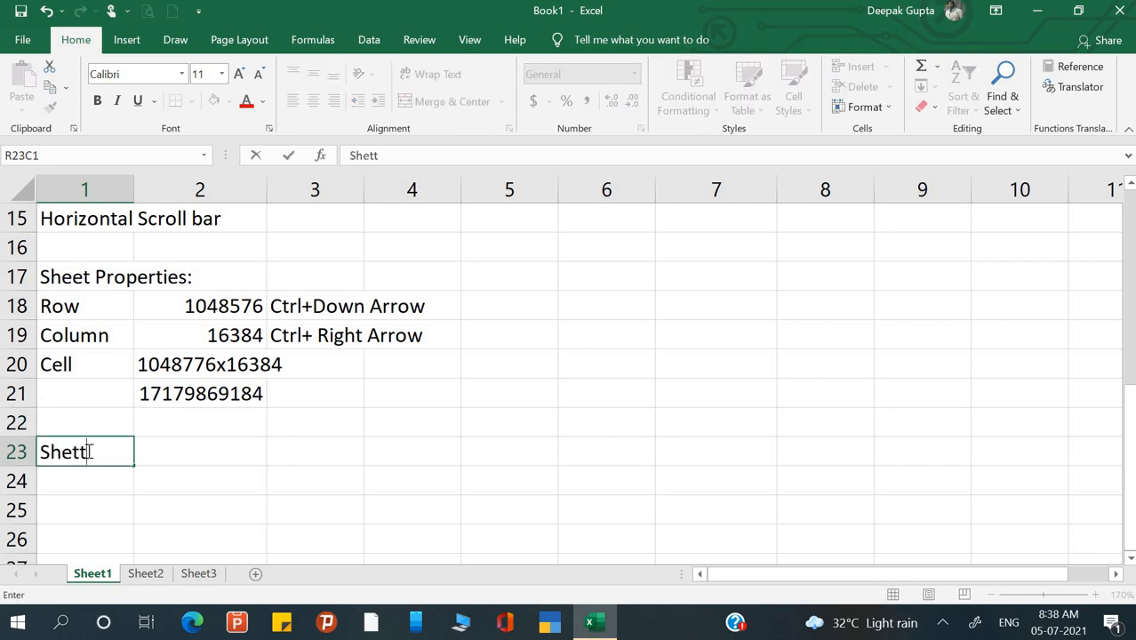
key(BackSpace)
key(BackSpace)
text(et Tab)
key(Return)
text(Stat)
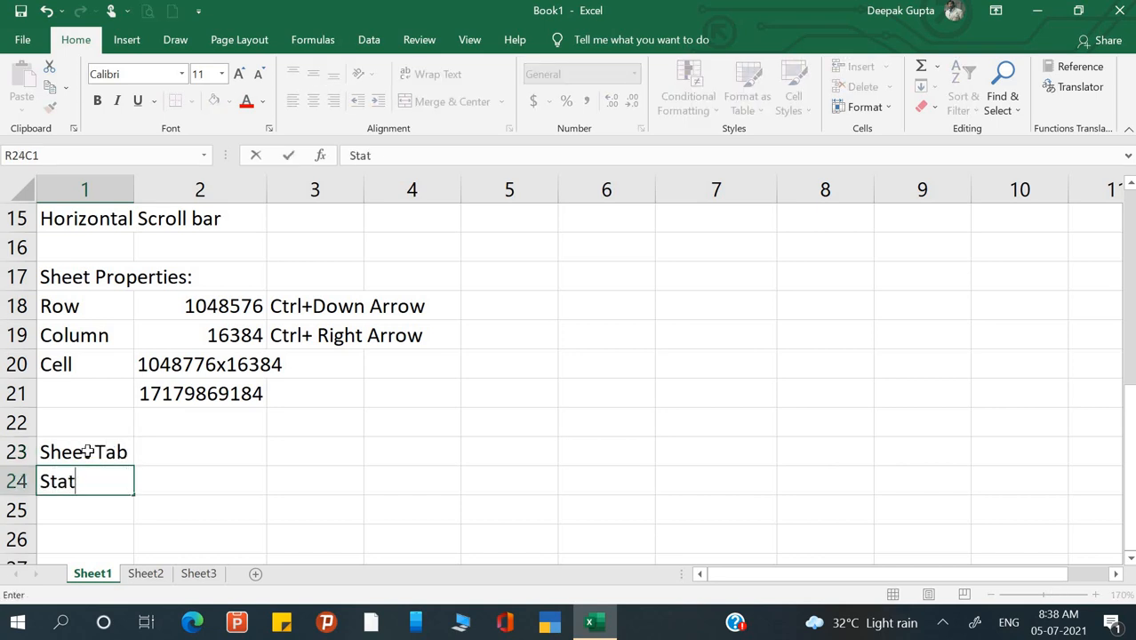
text(us Bar)
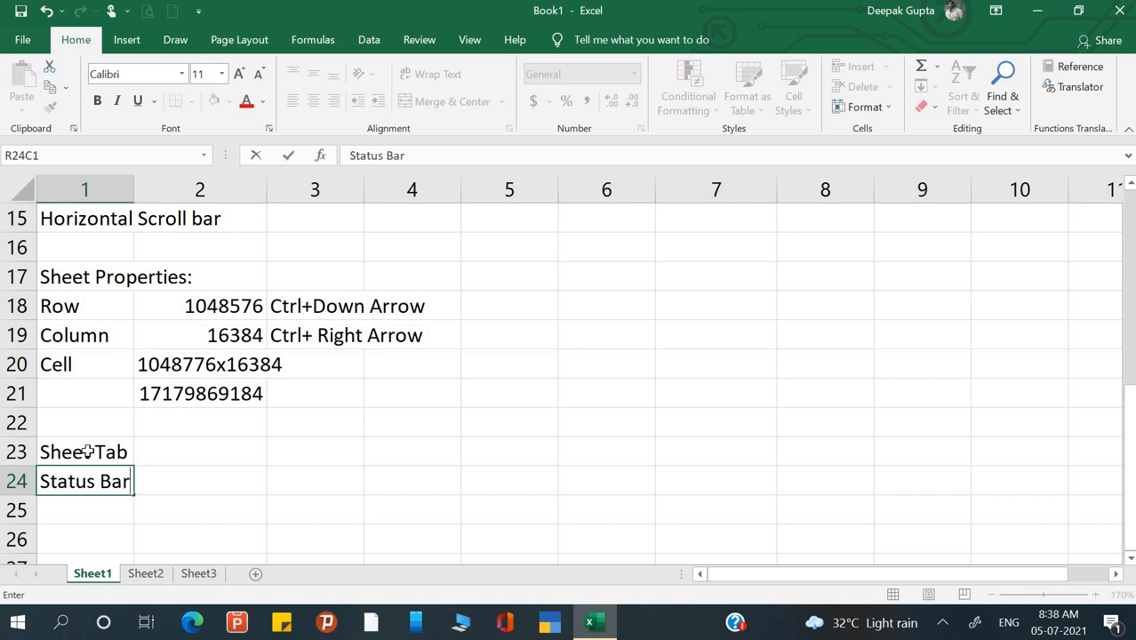
key(Return)
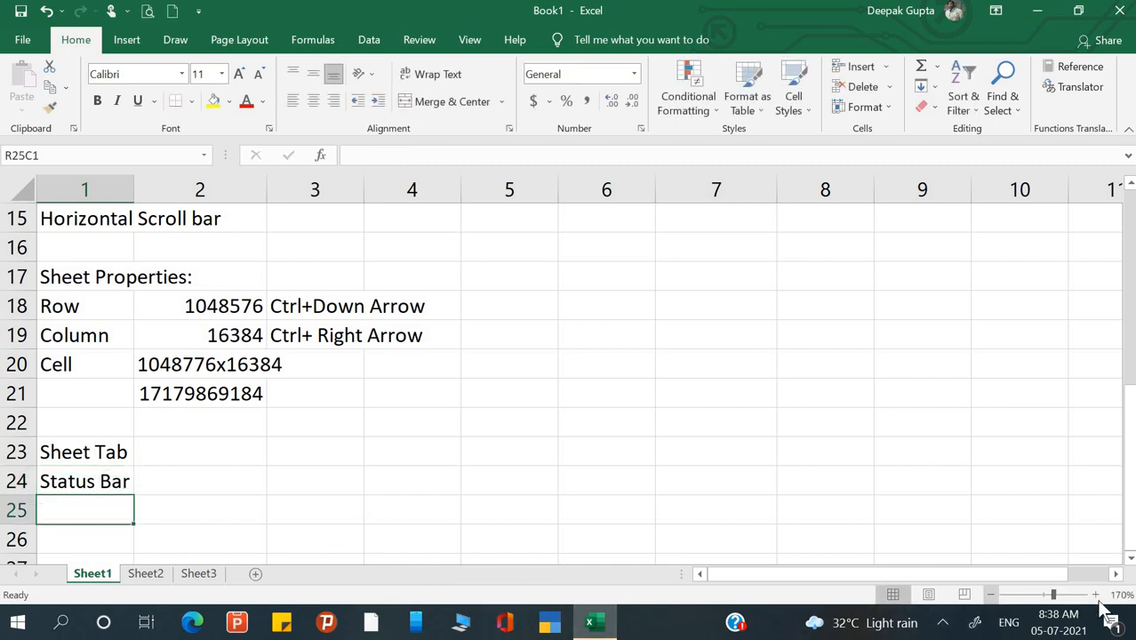
- Cancel a stray entry in column 7 and enter 'Zoom Button' in R25C1
click(725, 519)
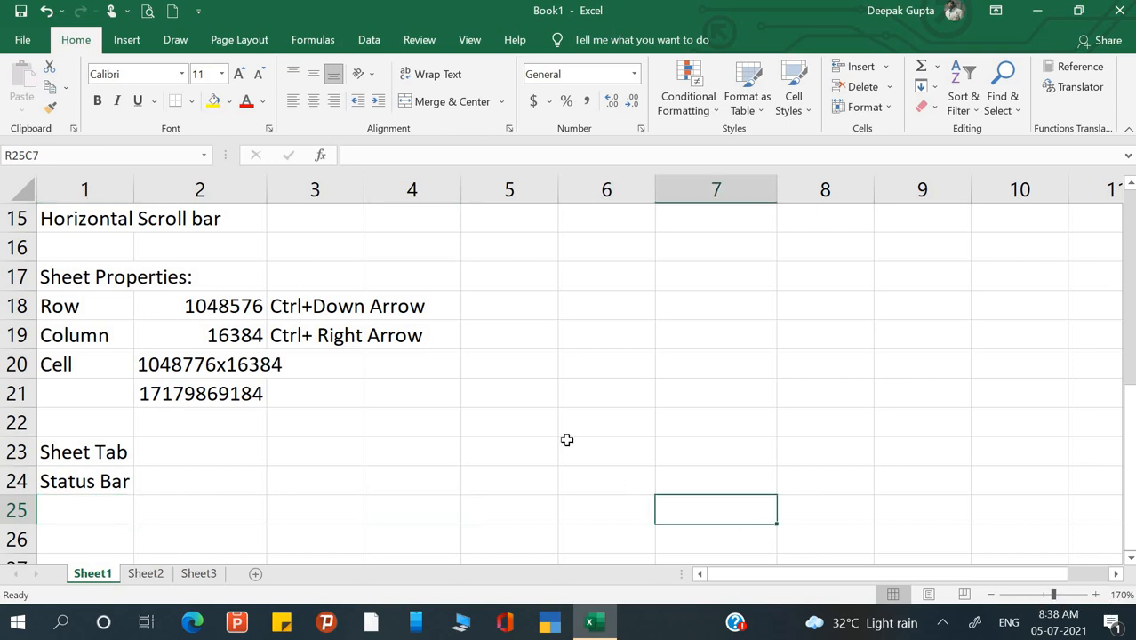
text(Zo)
key(Escape)
click(70, 508)
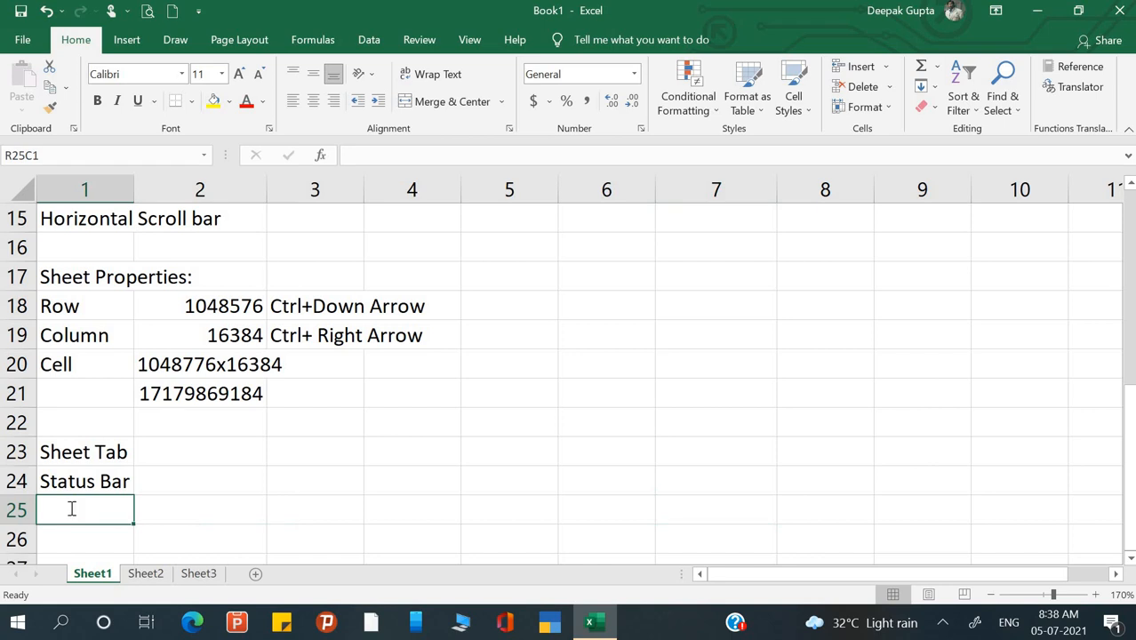
text(Zoom)
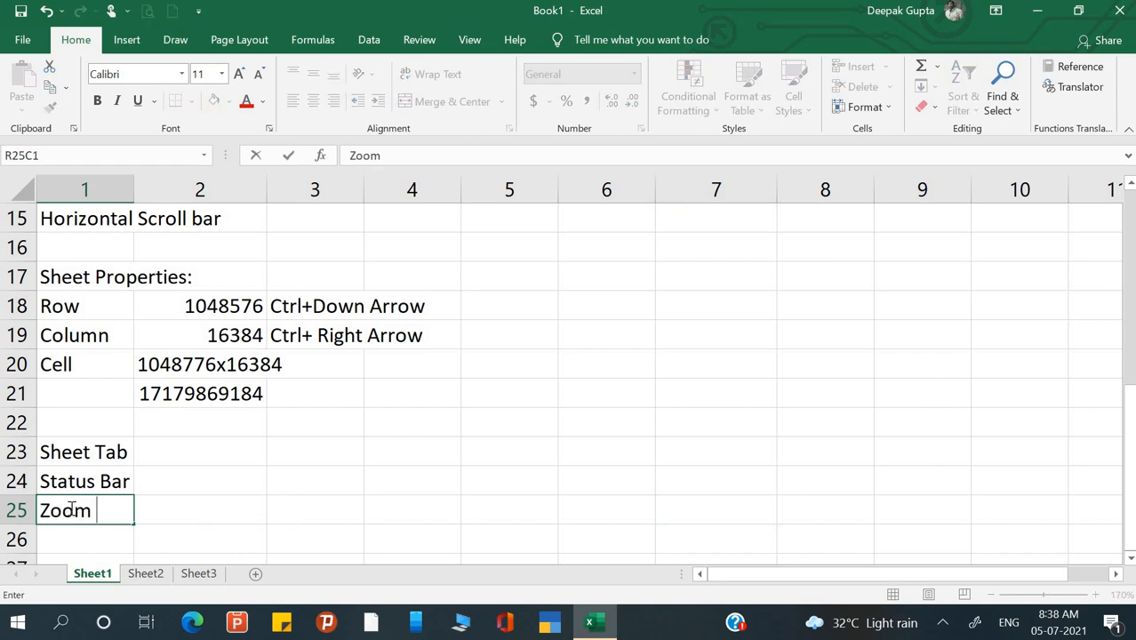
text( Button)
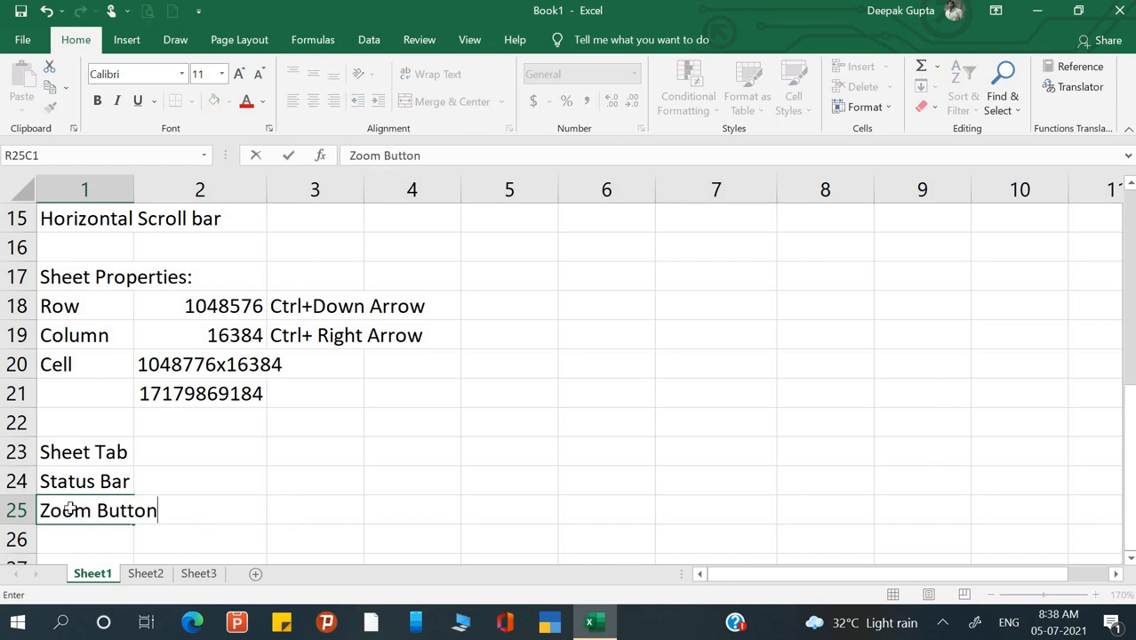
key(Return)
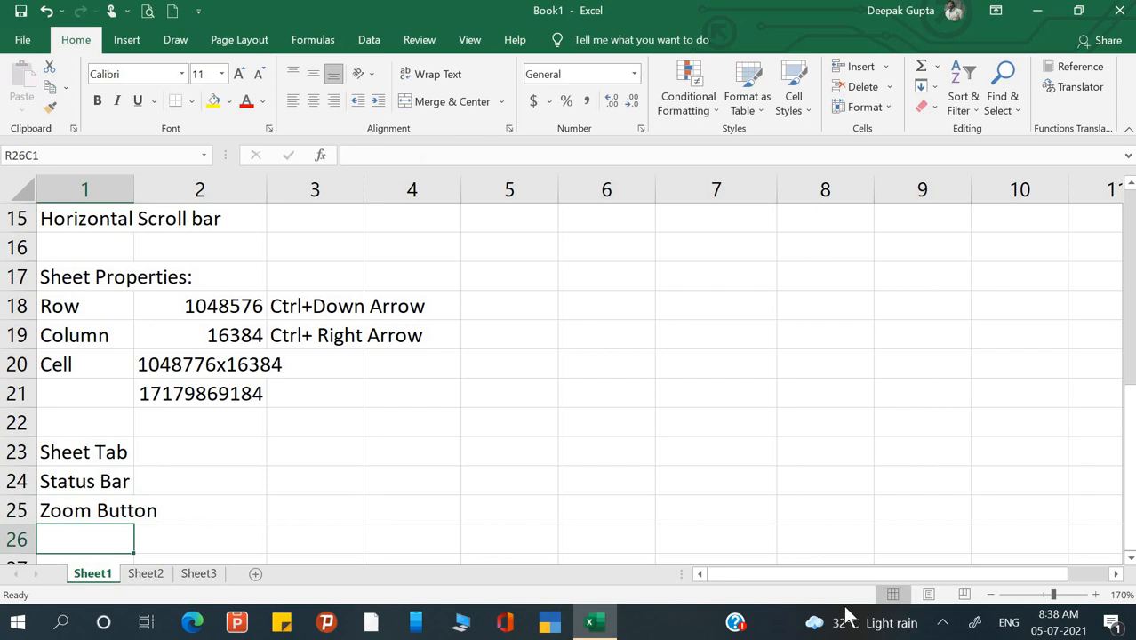
- Try the status-bar zoom buttons and slider, then reset the view to 100%
click(1095, 595)
click(1096, 595)
click(1095, 595)
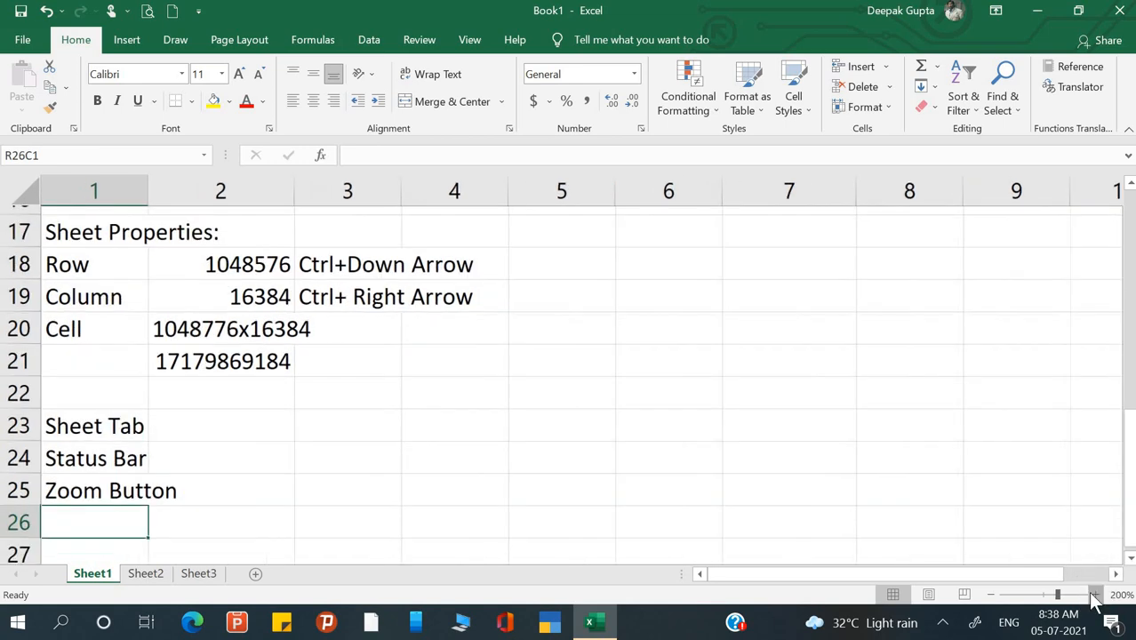
click(1096, 595)
click(1096, 594)
click(992, 595)
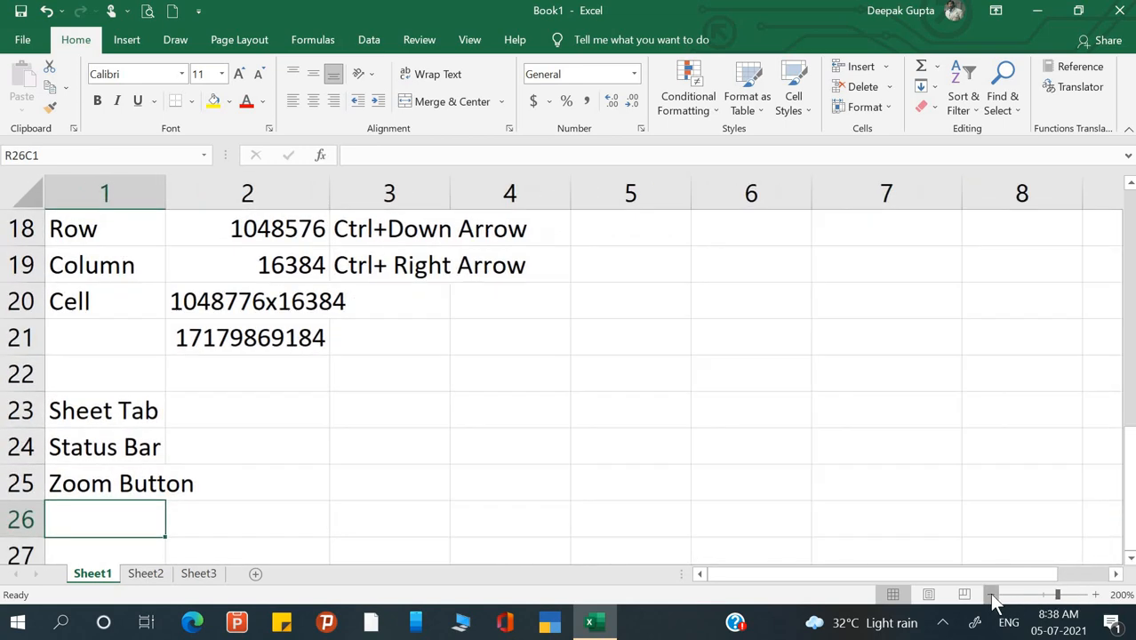
click(991, 595)
click(992, 594)
click(992, 595)
click(992, 595)
click(992, 595)
click(991, 595)
click(992, 595)
click(992, 595)
click(991, 594)
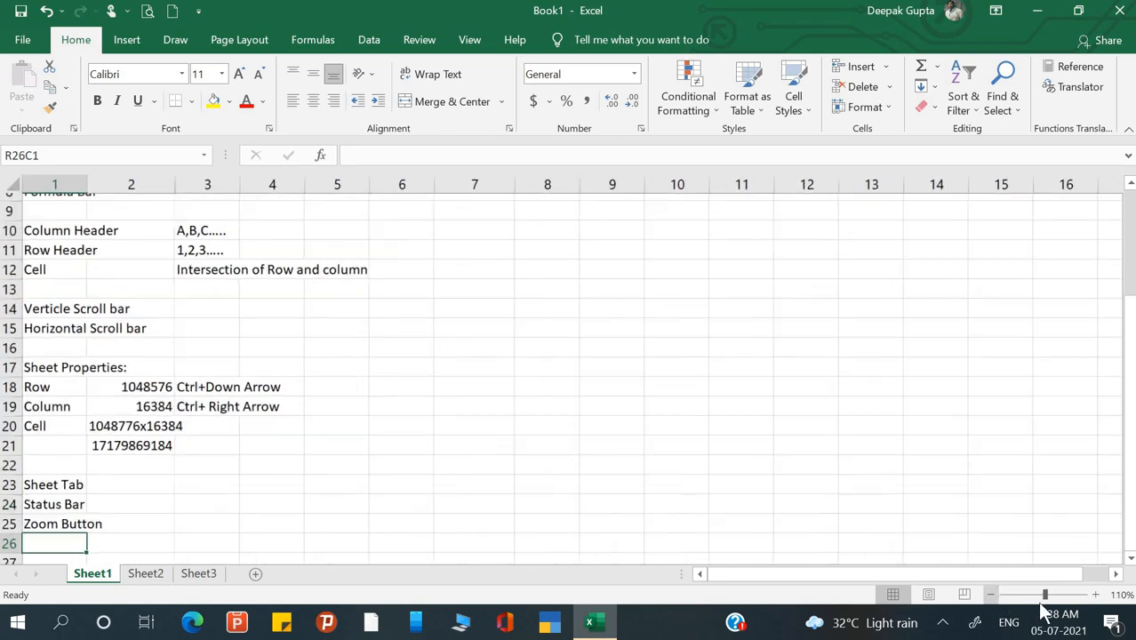
click(1044, 598)
drag(1028, 597, 1055, 597)
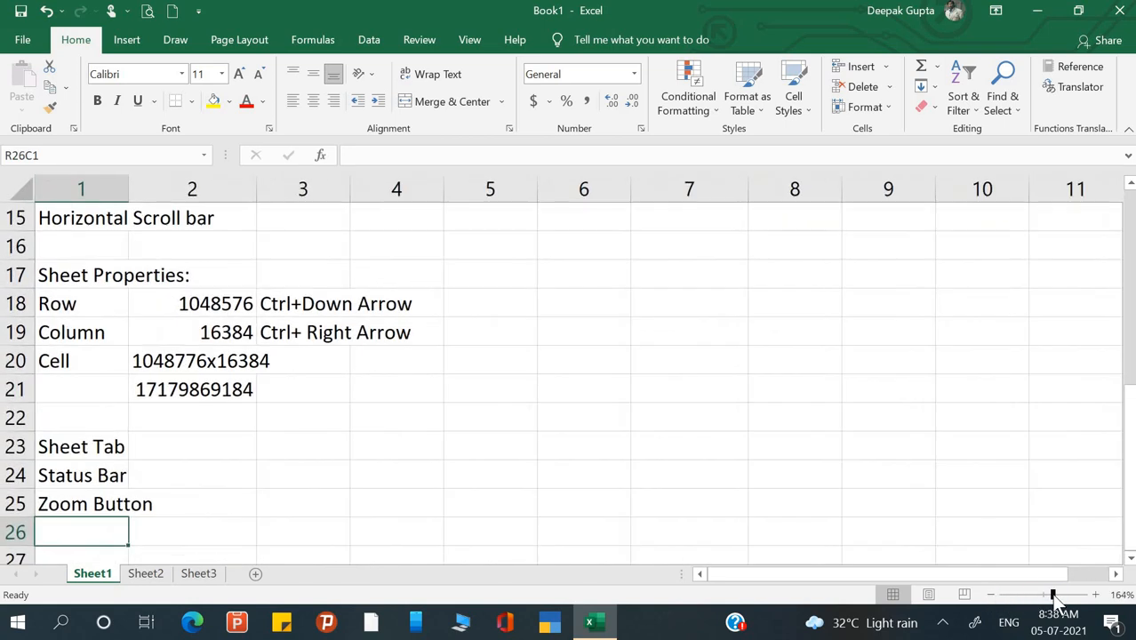
click(1046, 596)
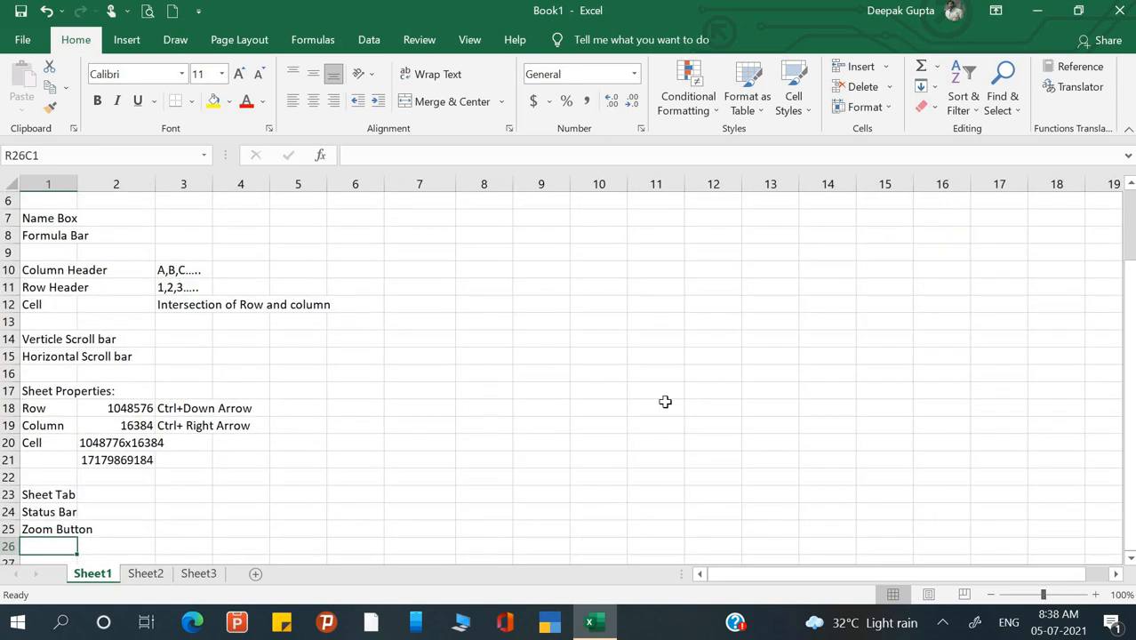
- Zoom in to about 205% and bring row 1 back into view
click(417, 360)
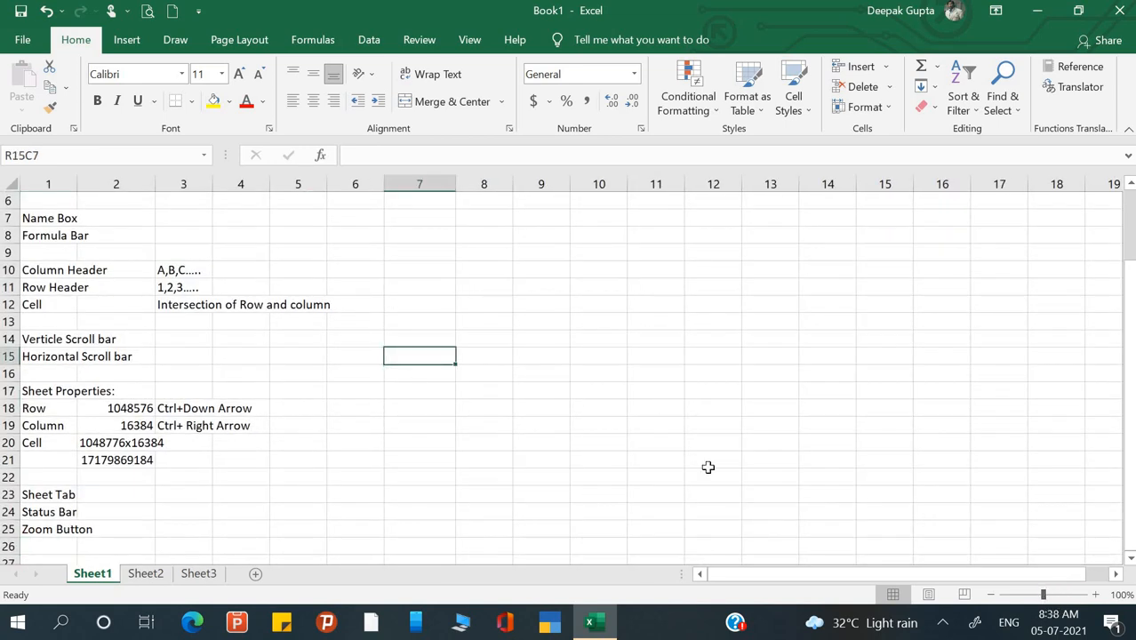
ctrl+scroll(708, 467, up, 7)
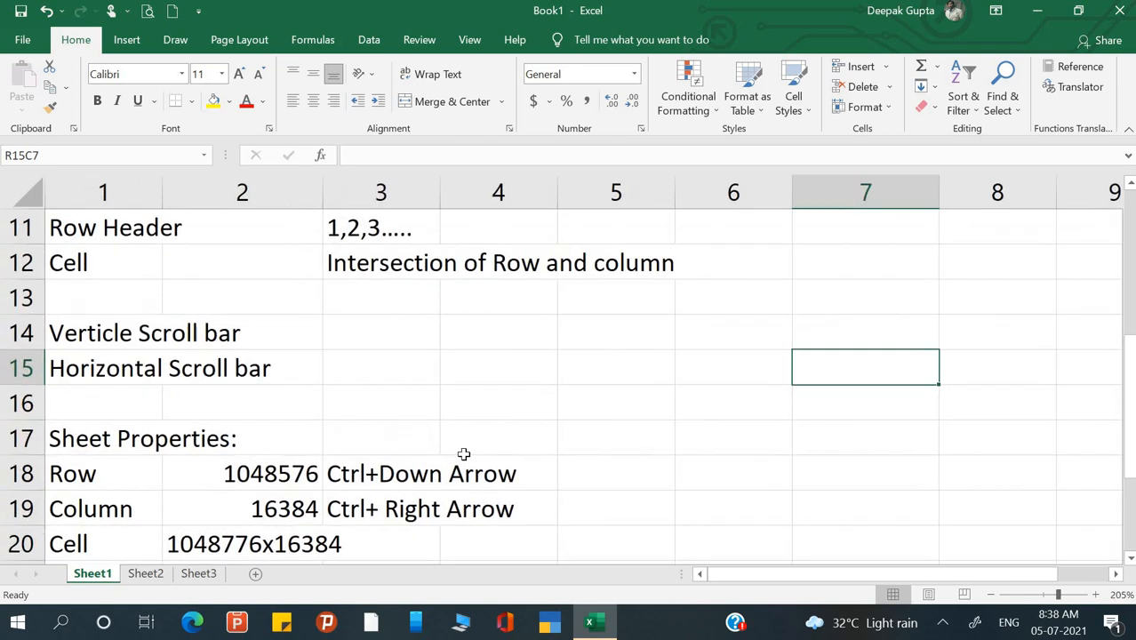
scroll(463, 454, up, 4)
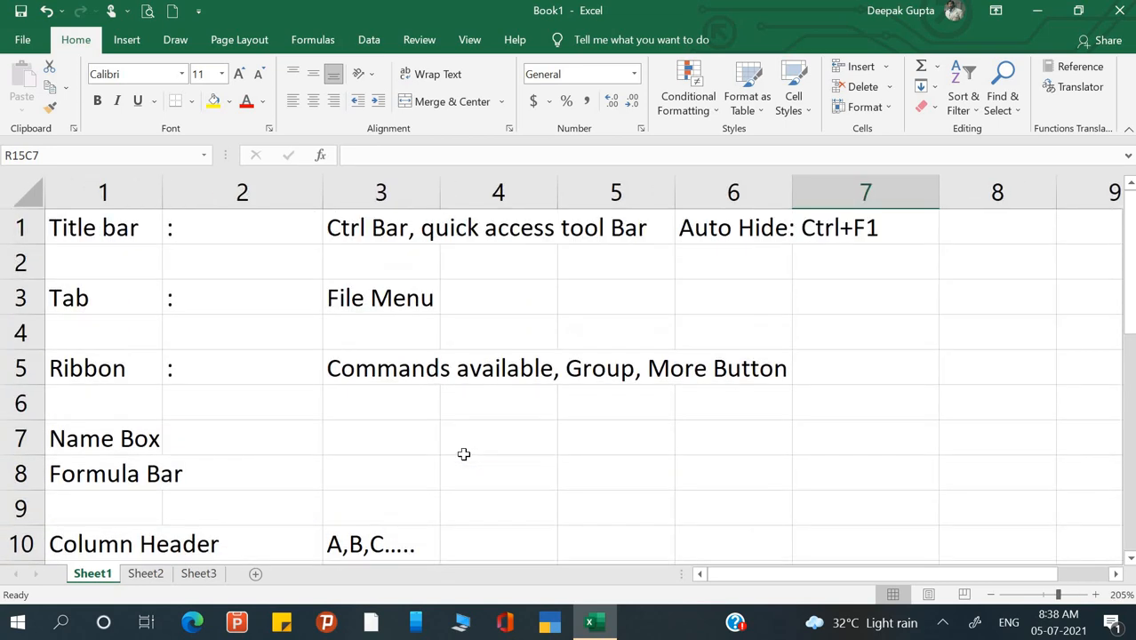
click(644, 423)
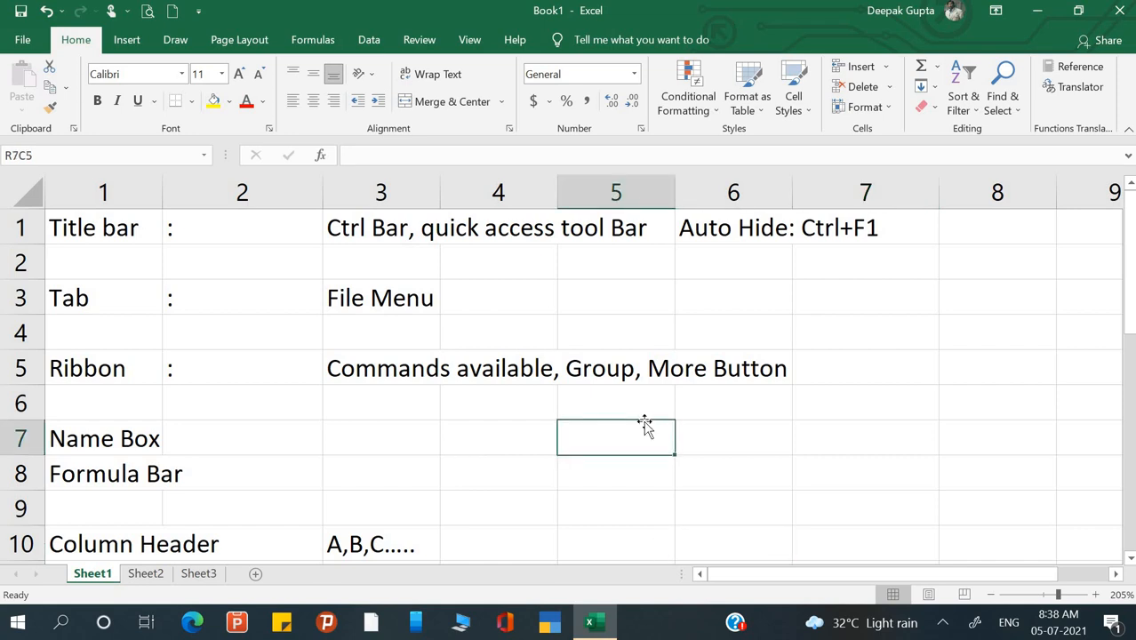
click(361, 297)
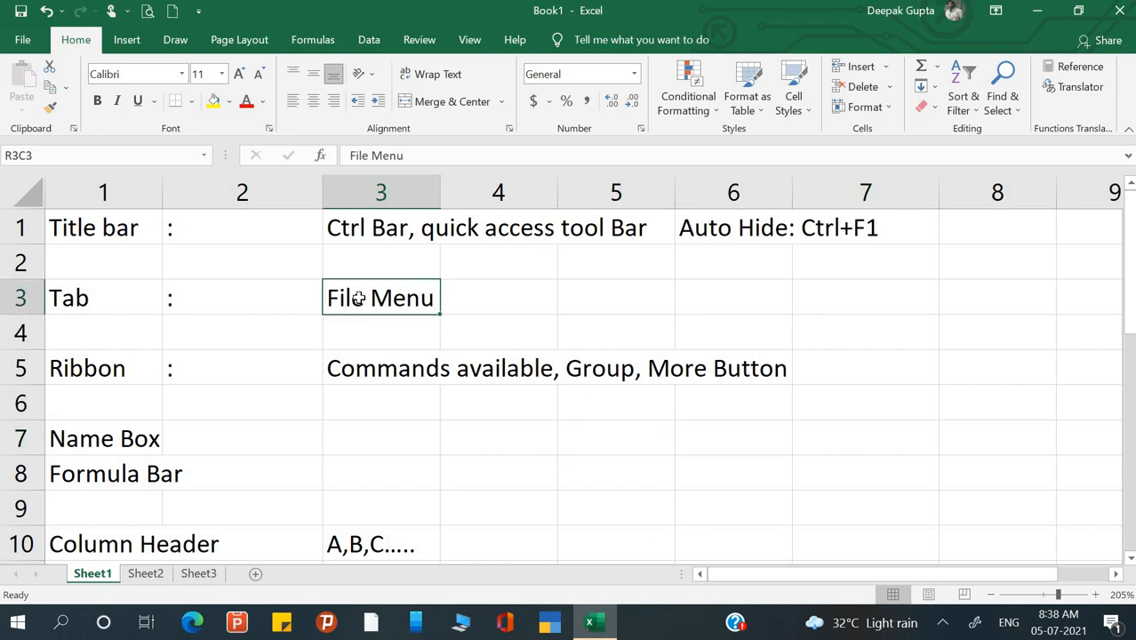
click(297, 379)
scroll(296, 379, down, 3)
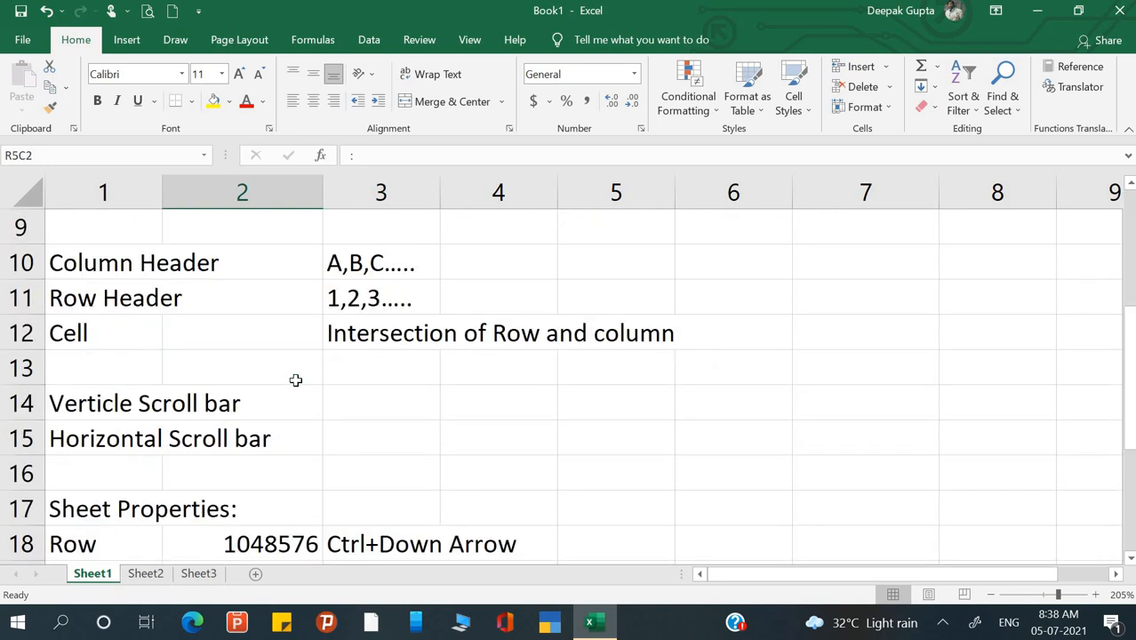
scroll(296, 379, up, 3)
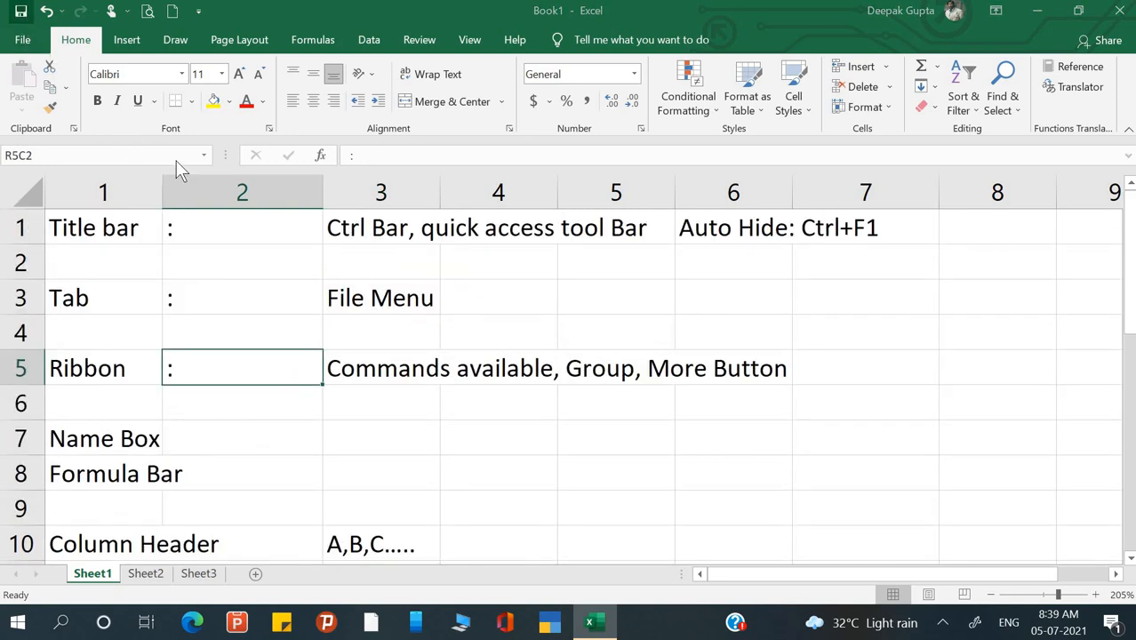
- Save the workbook to the local Documents folder as 'Introduction of excel.xlsx'
key(ctrl+s)
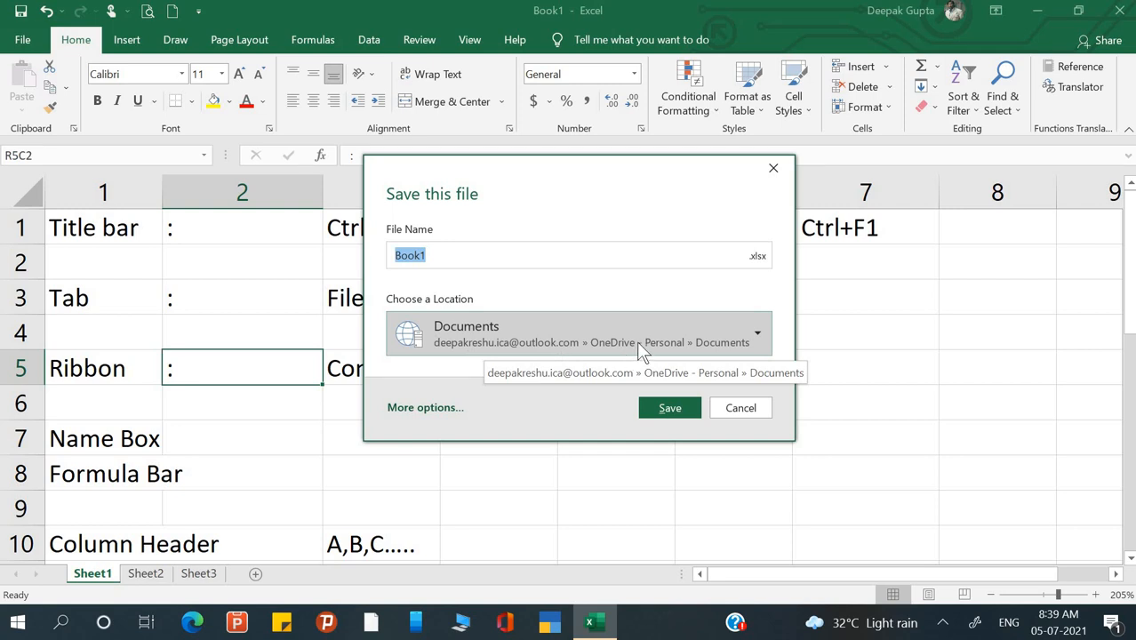
click(757, 337)
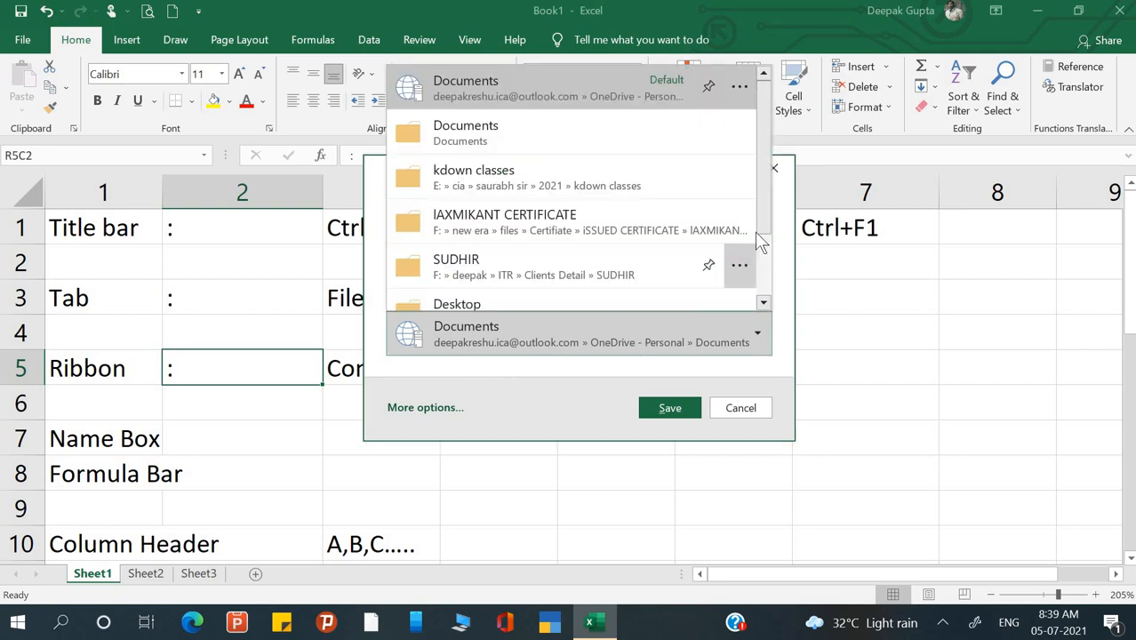
click(450, 138)
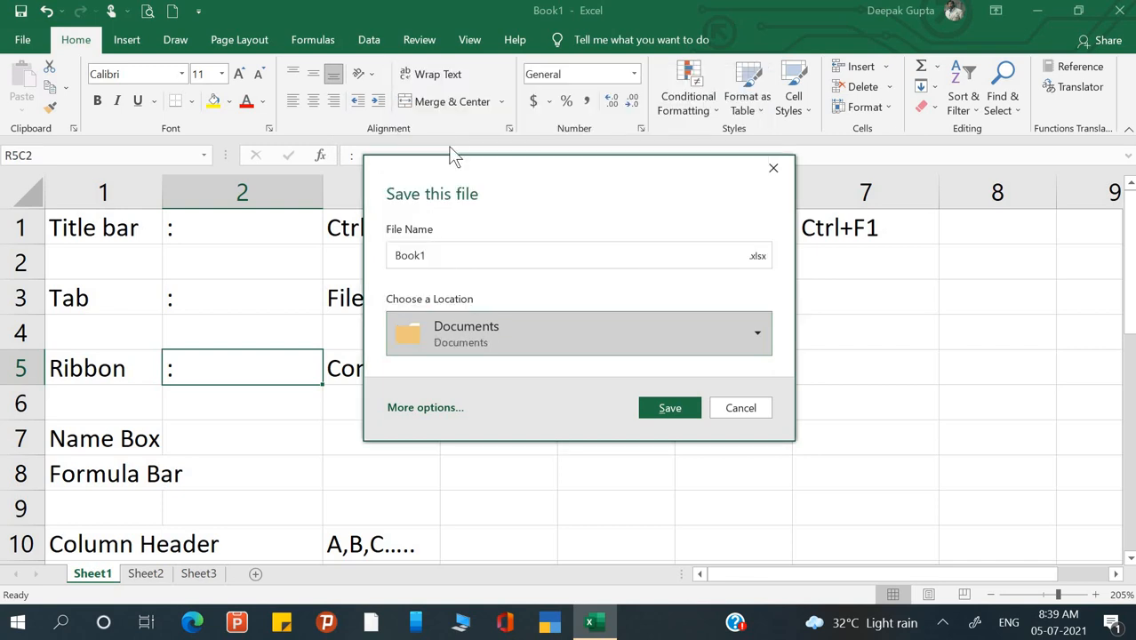
click(448, 253)
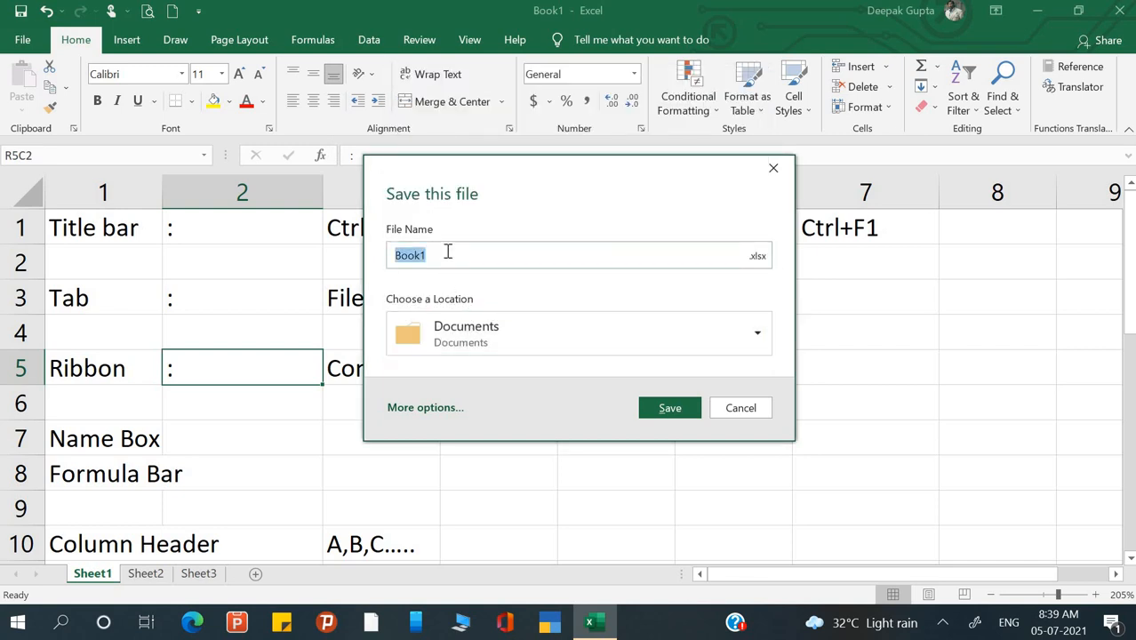
key(BackSpace)
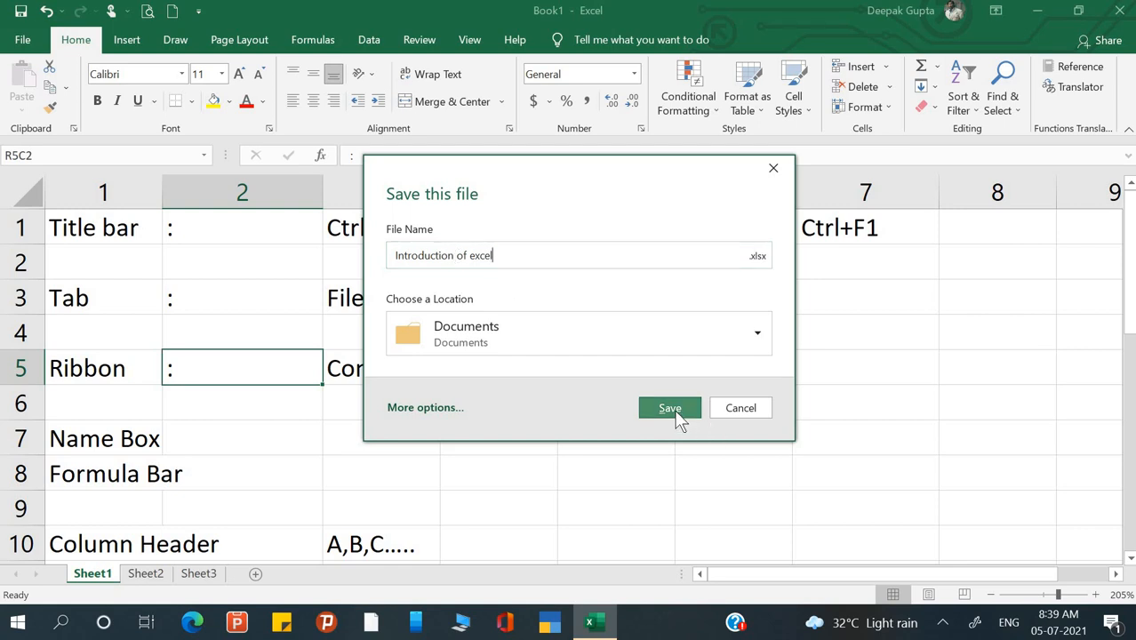
click(670, 411)
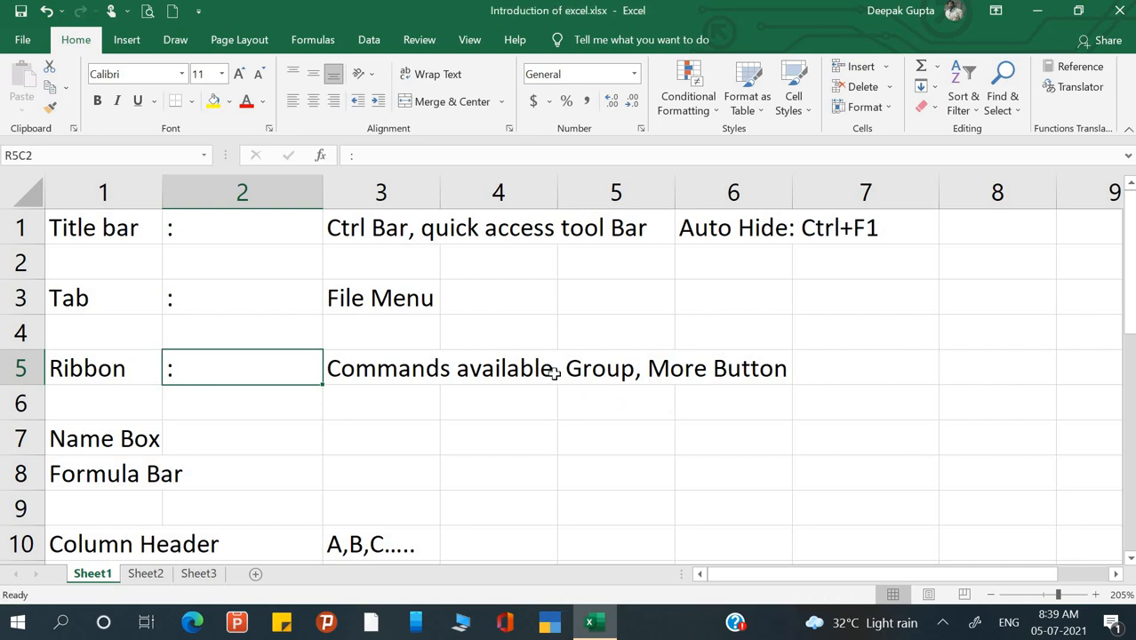
- Close the workbook from the File view and reopen Introduction of excel.xlsx
click(499, 367)
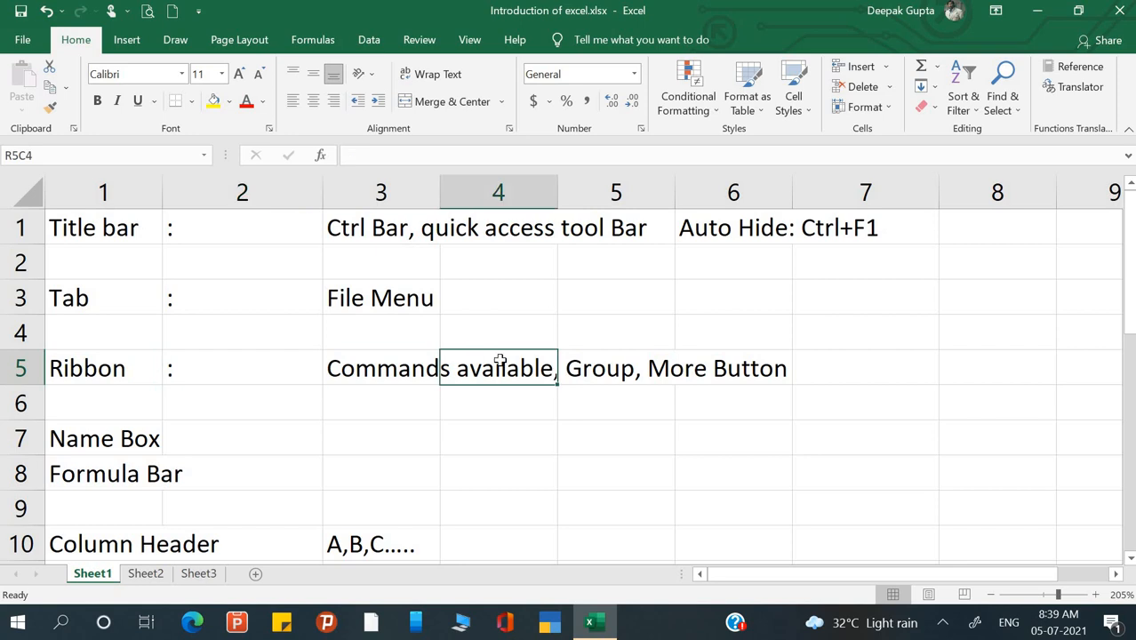
click(24, 40)
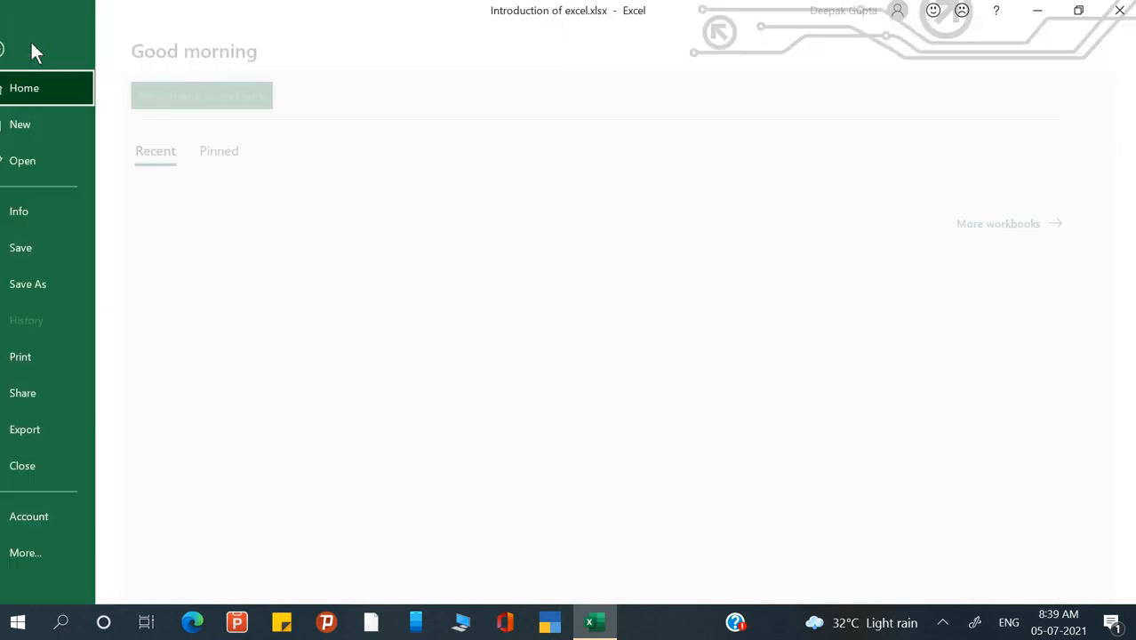
click(65, 471)
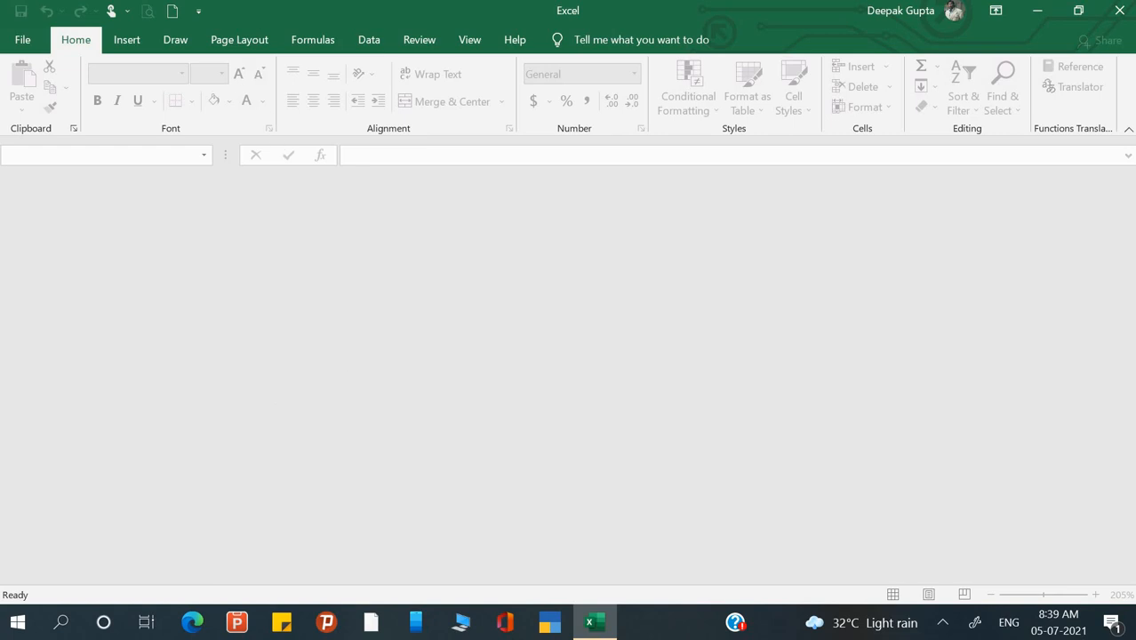
click(21, 41)
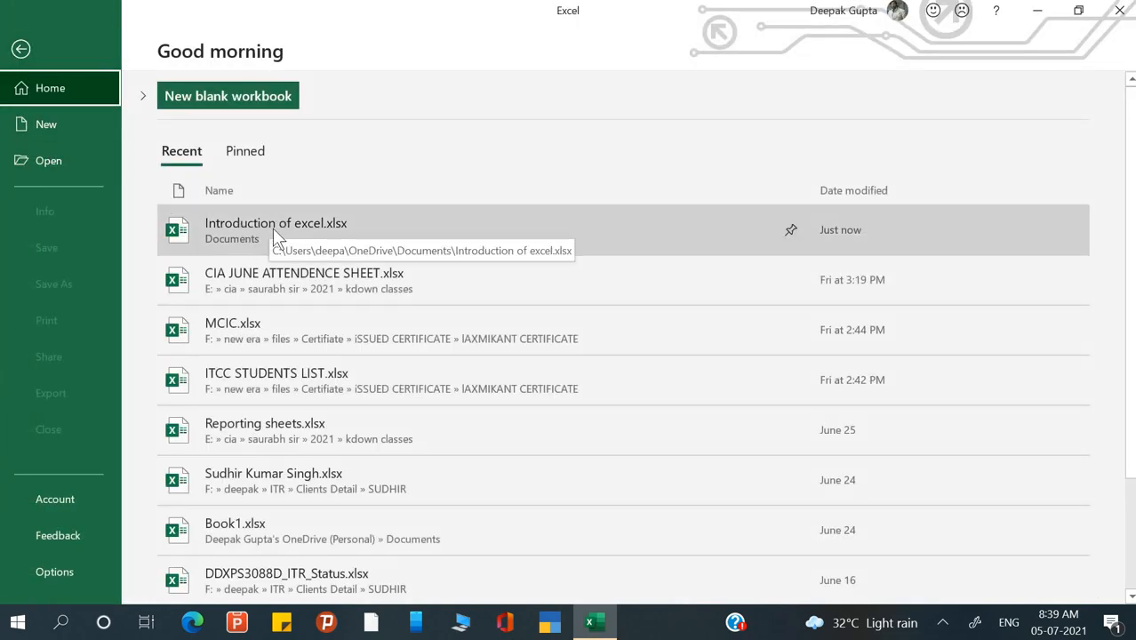
click(247, 236)
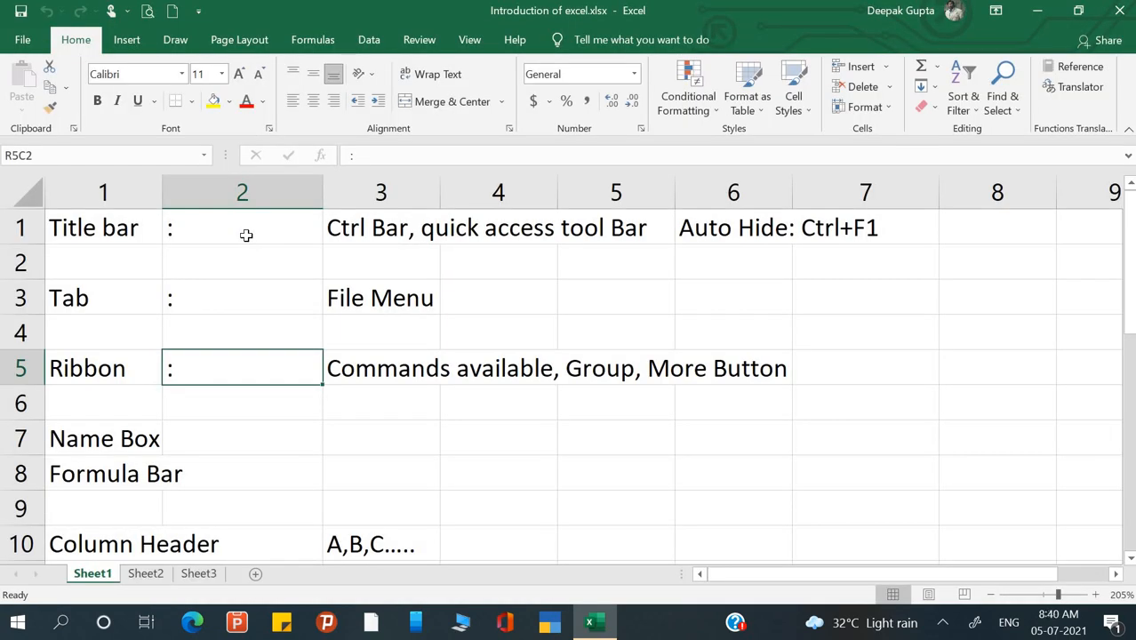
- Close it again with Ctrl+W, reopen it from Recent, and scroll through the notes
click(23, 40)
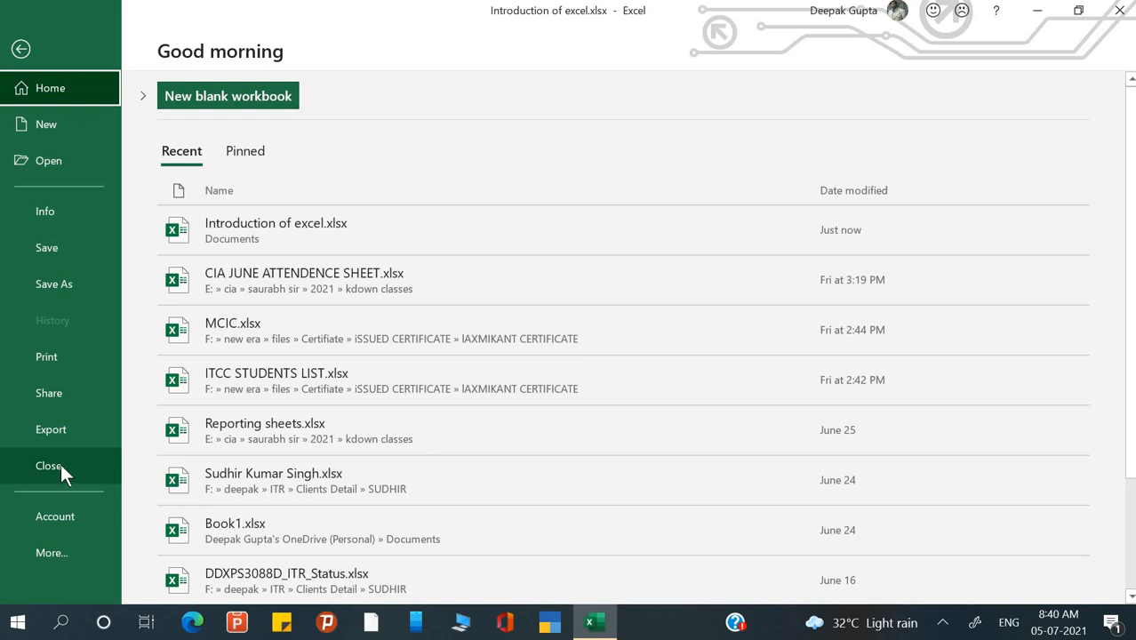
key(Escape)
click(414, 429)
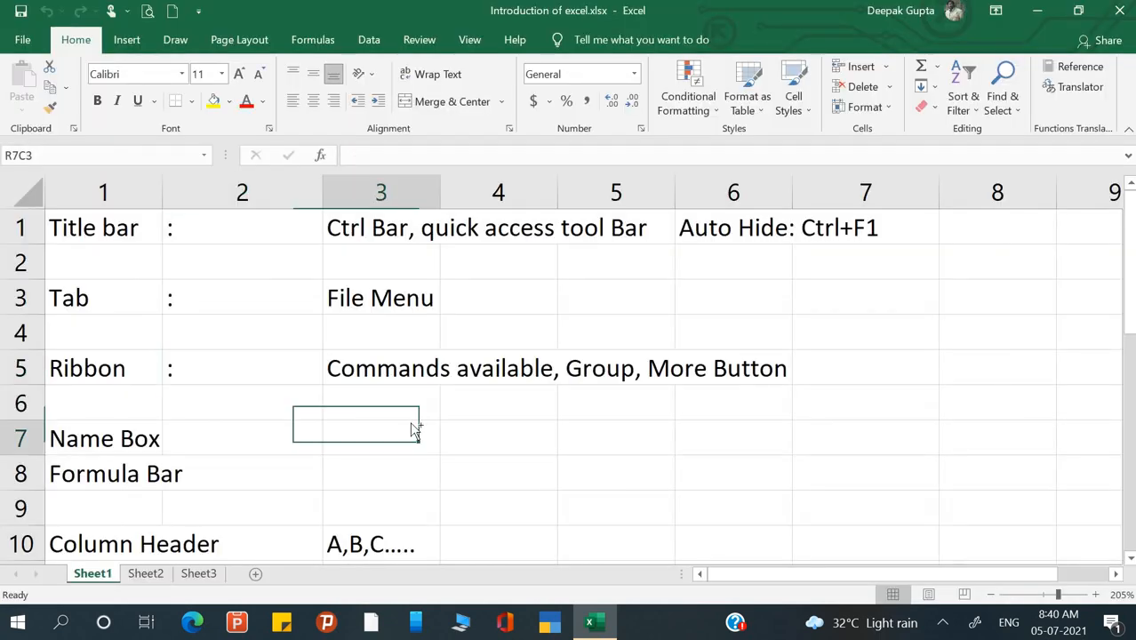
key(ctrl+w)
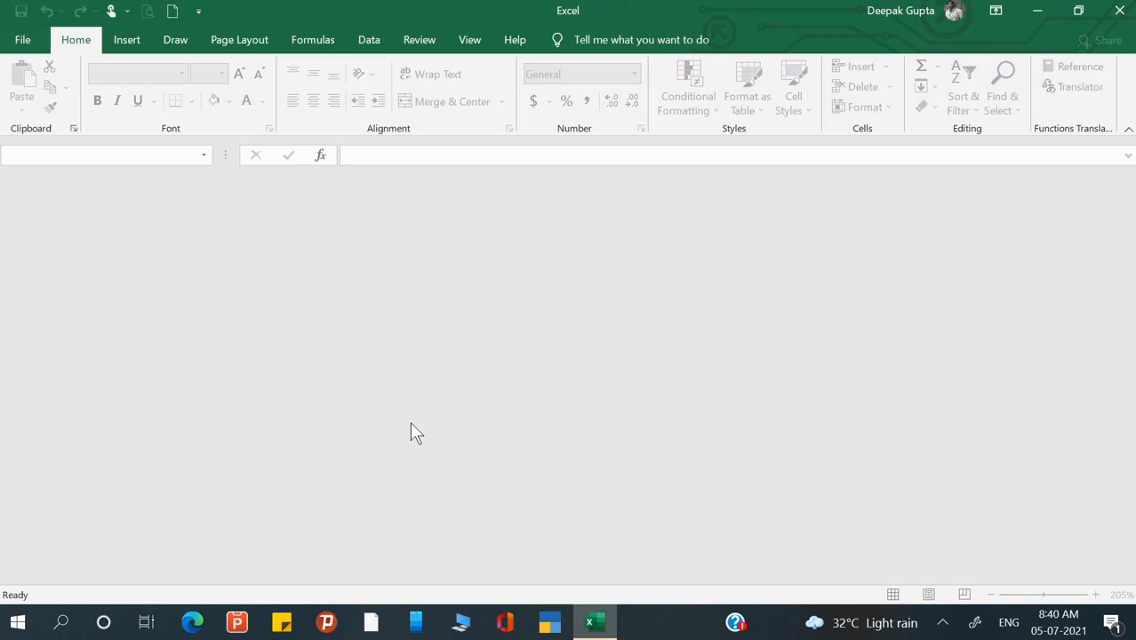
click(20, 45)
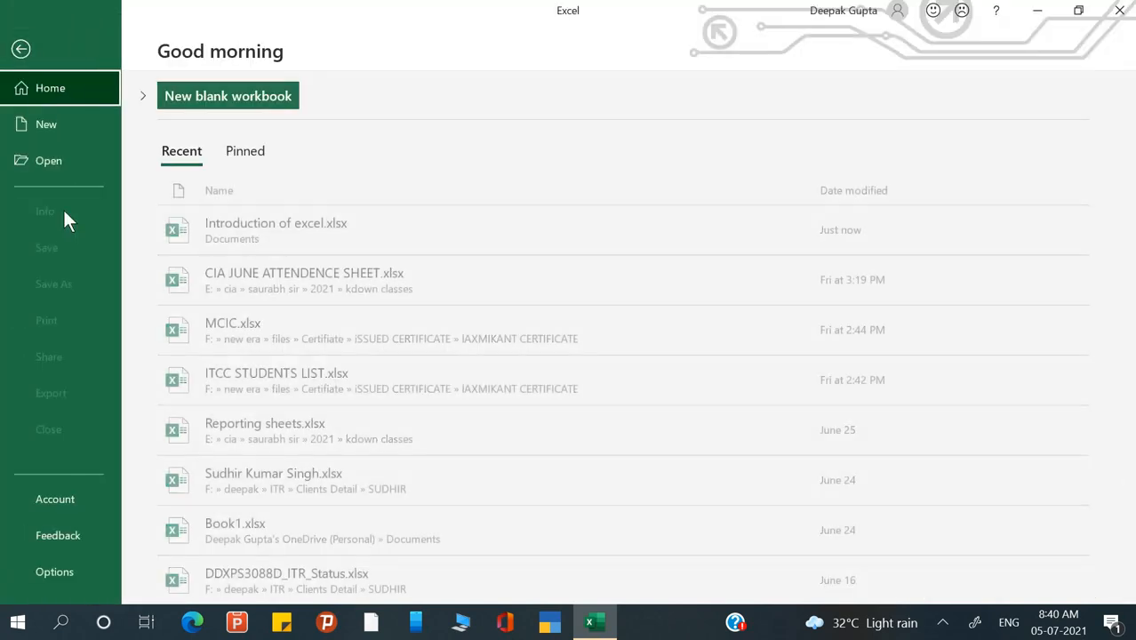
click(231, 225)
scroll(486, 520, down, 6)
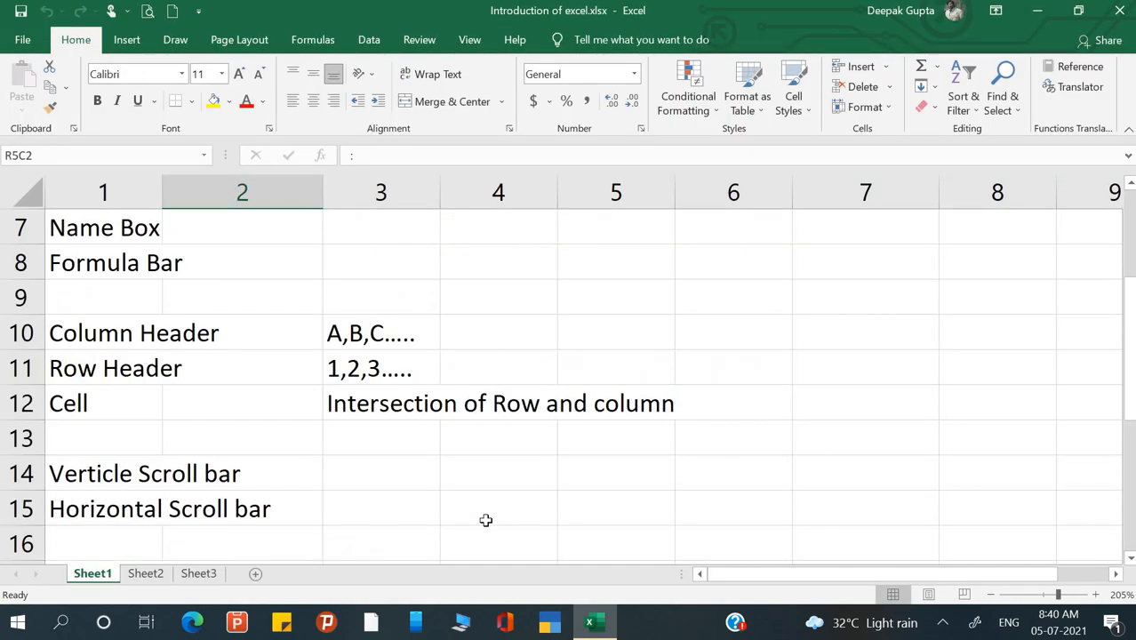
scroll(486, 520, down, 1)
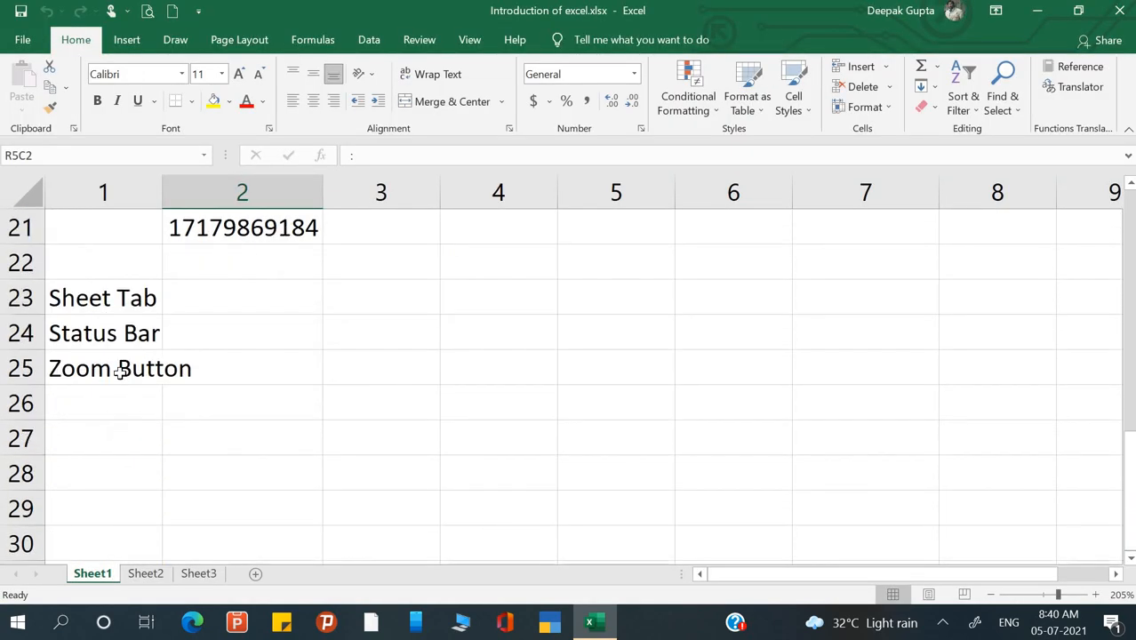
- Enter the shortcut Ctrl+W in column 1 of row 27
click(110, 401)
click(109, 445)
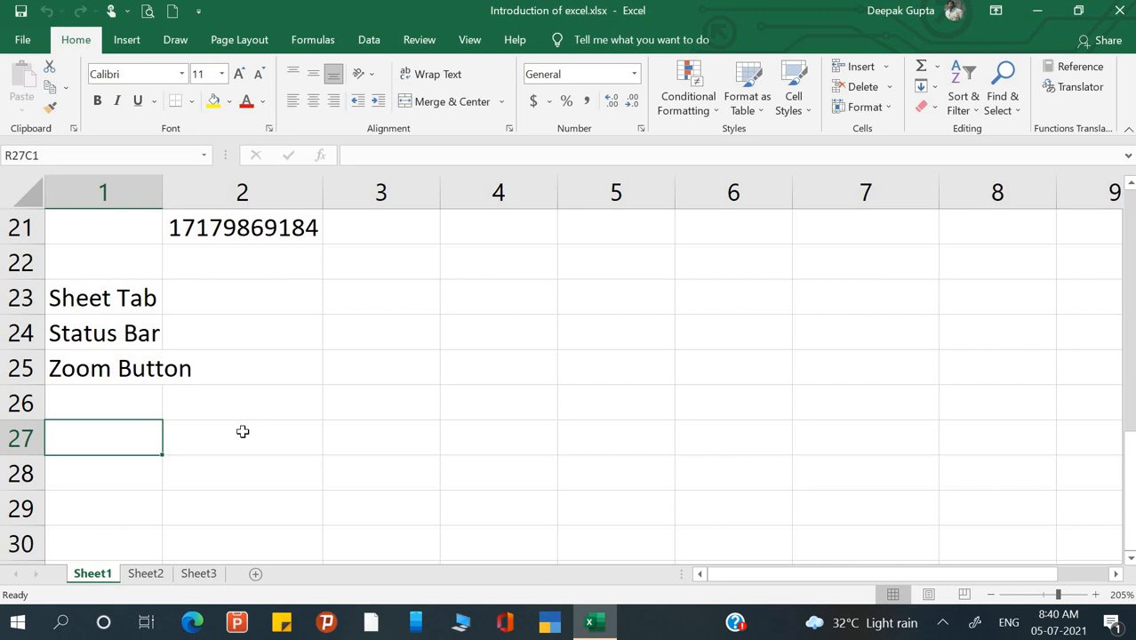
text(D)
key(BackSpace)
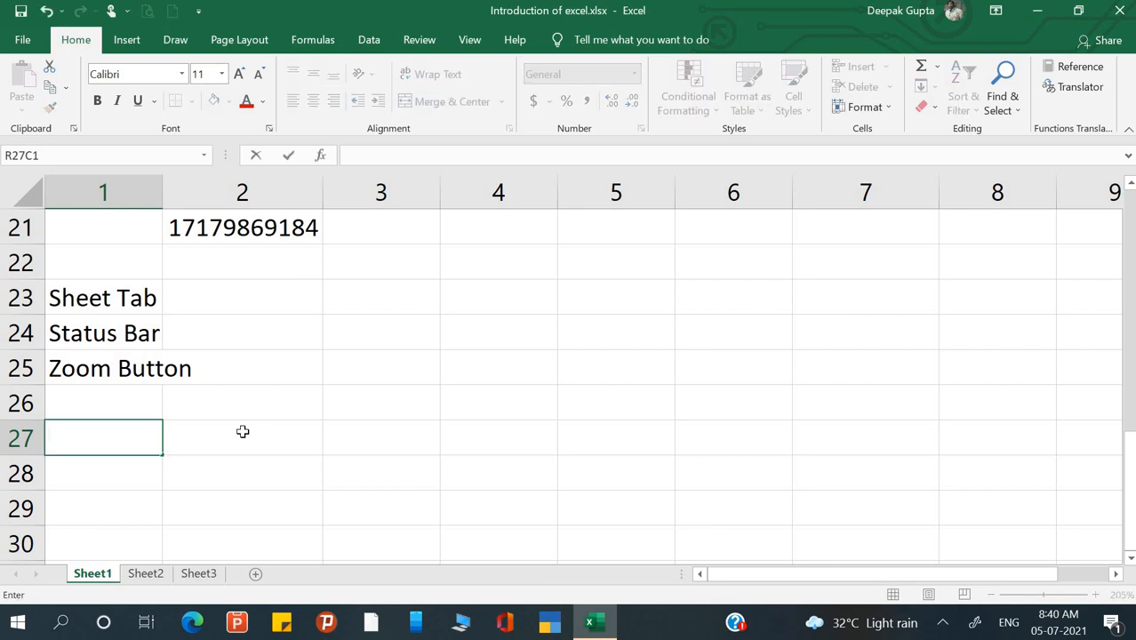
text(Ctrl+)
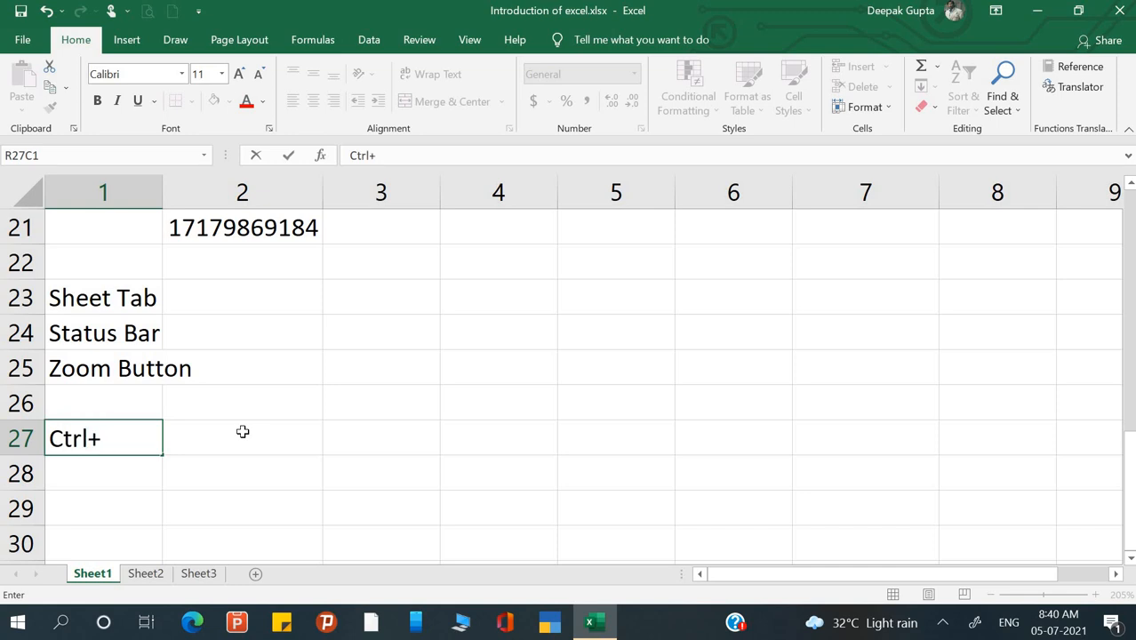
text(W=)
key(BackSpace)
- Add the description 'Close the workbook' beside Ctrl+W in row 27
click(243, 431)
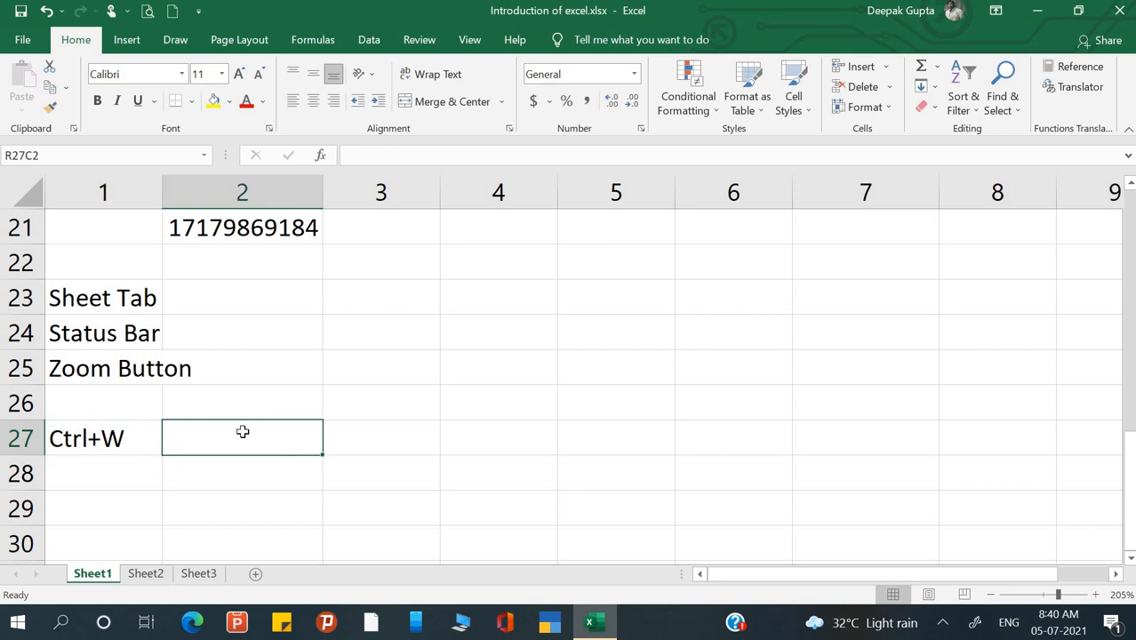
text(Close th)
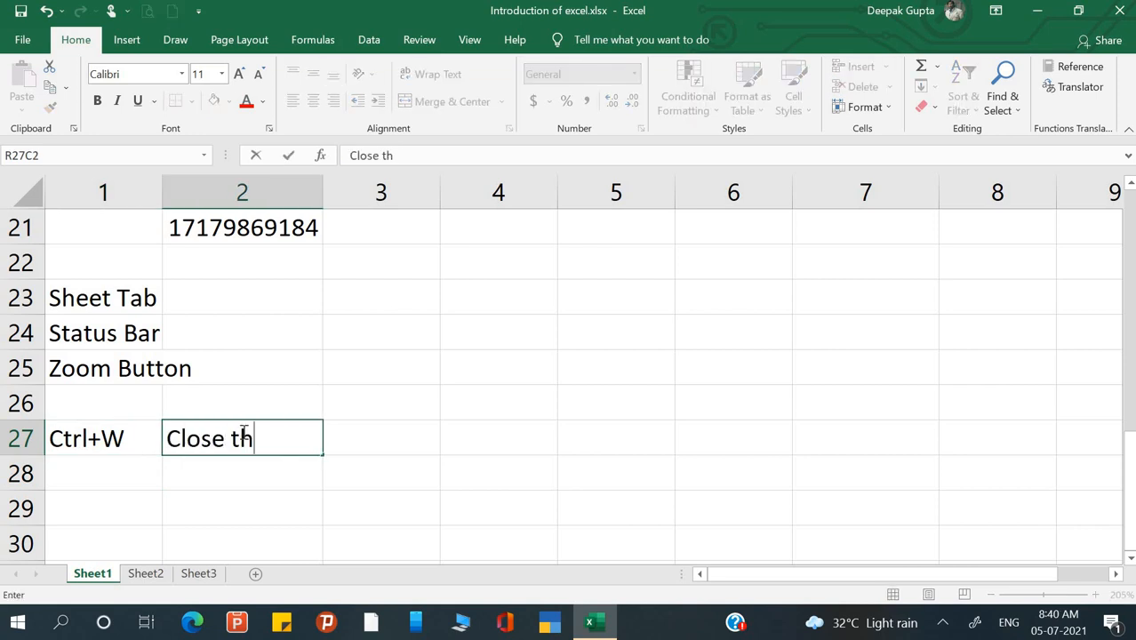
text(e file)
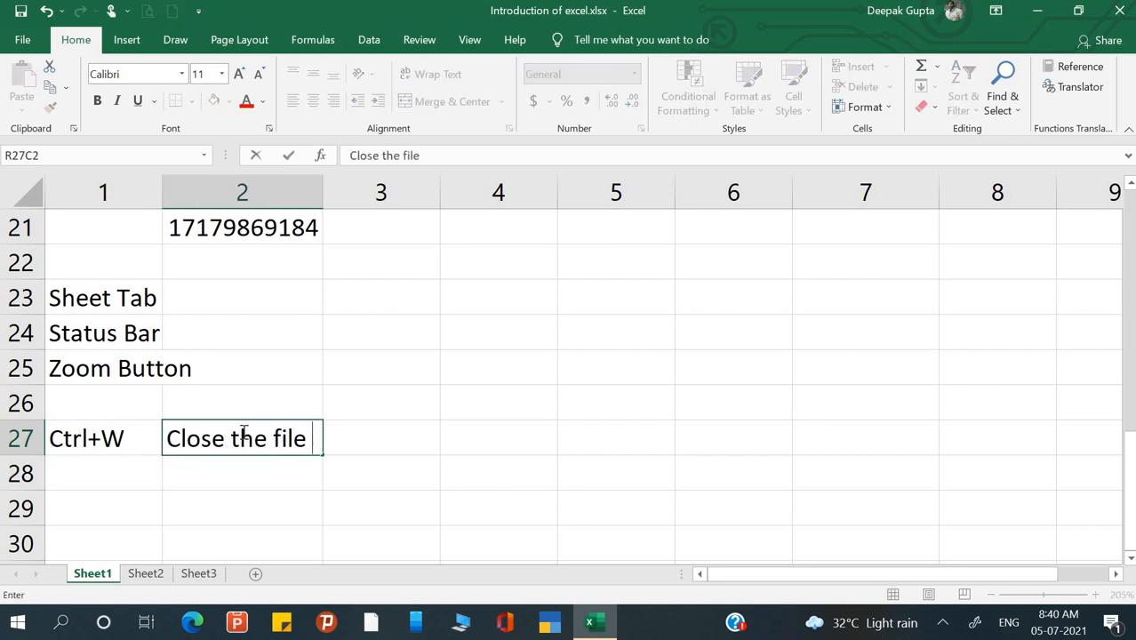
key(BackSpace)
key(BackSpace)
key(BackSpace)
key(BackSpace)
text(wo)
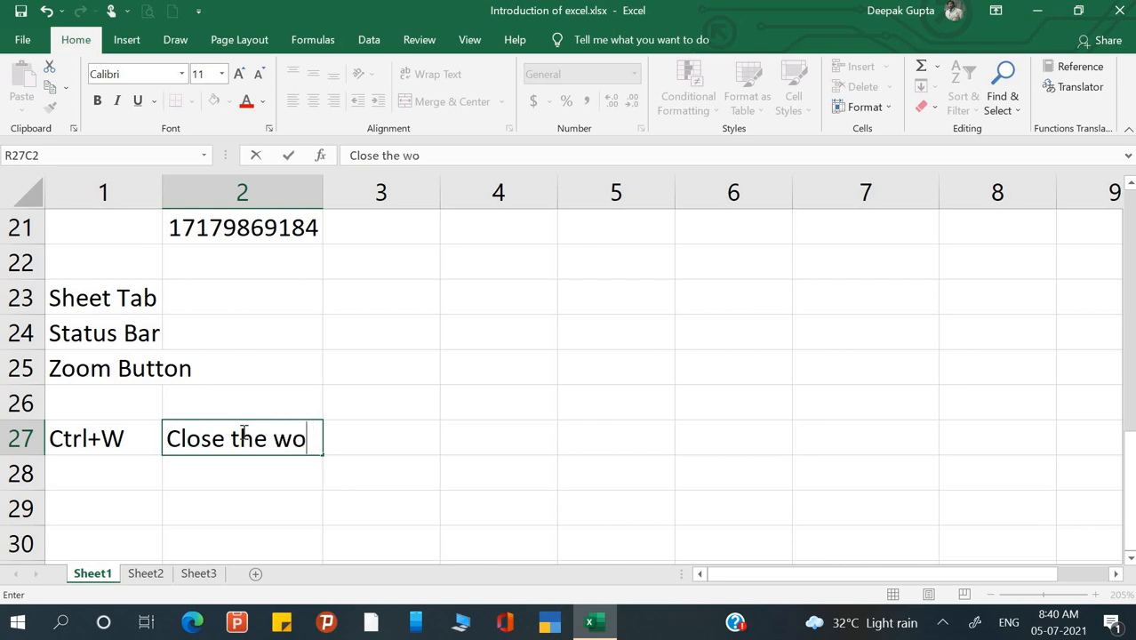
text(rkbo)
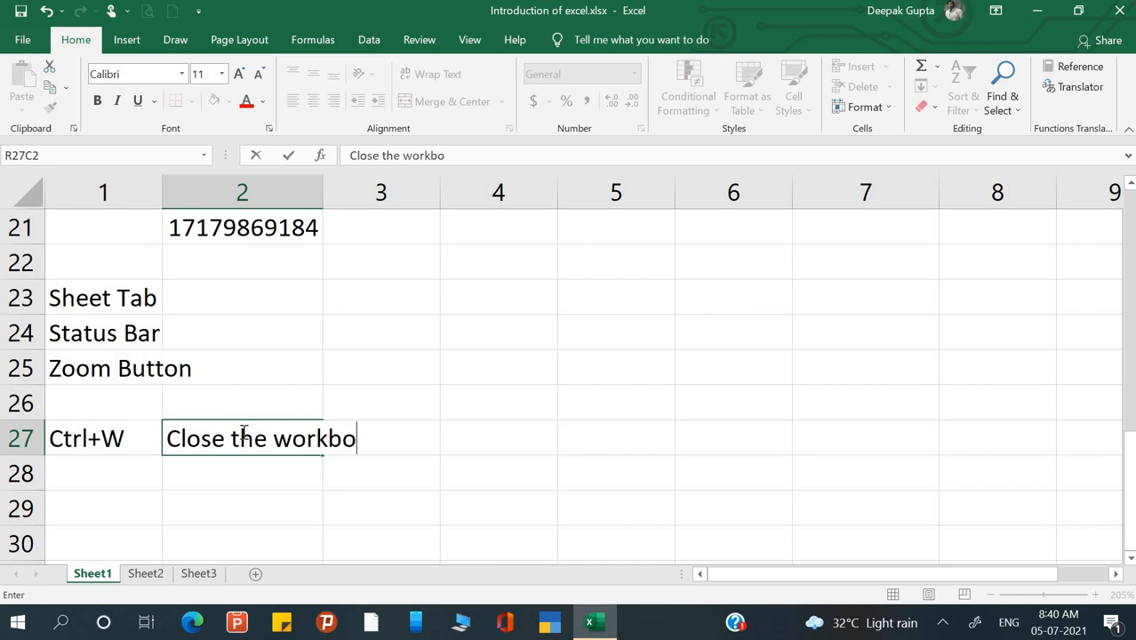
text(ok)
key(Return)
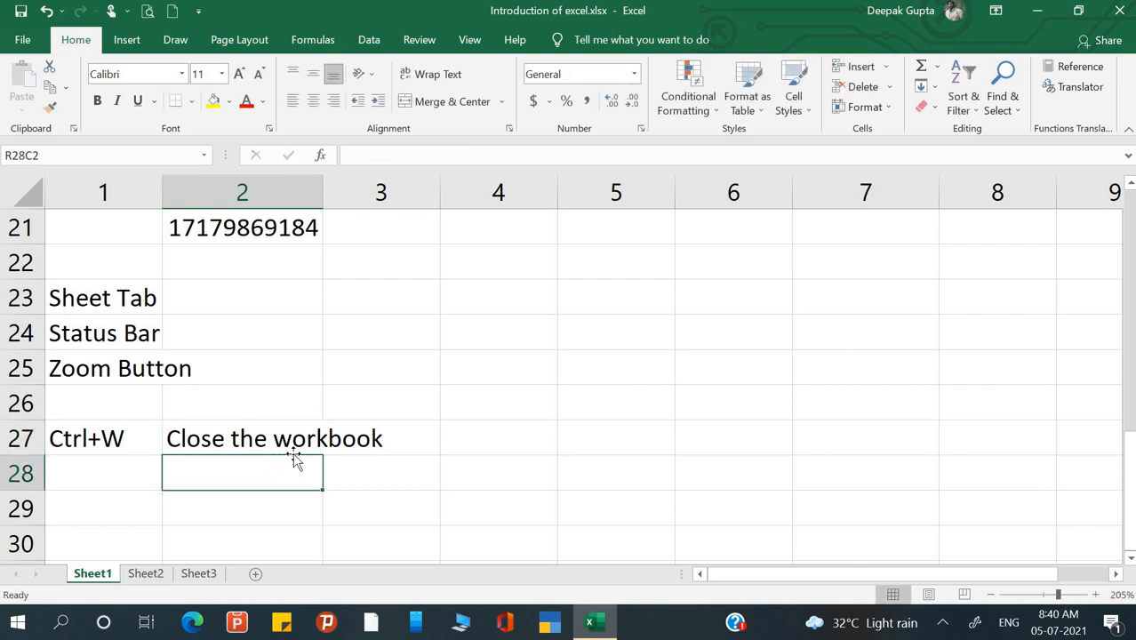
- Enter Alt+F4 in row 28, column 1, with the description 'Exit' beside it
click(106, 462)
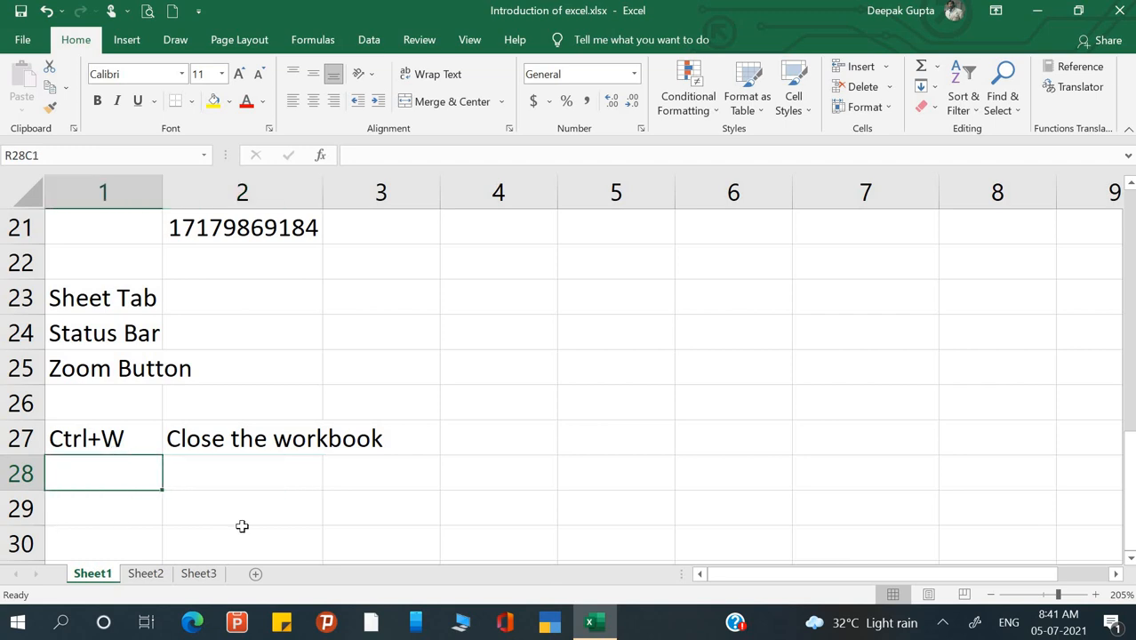
text(Alt)
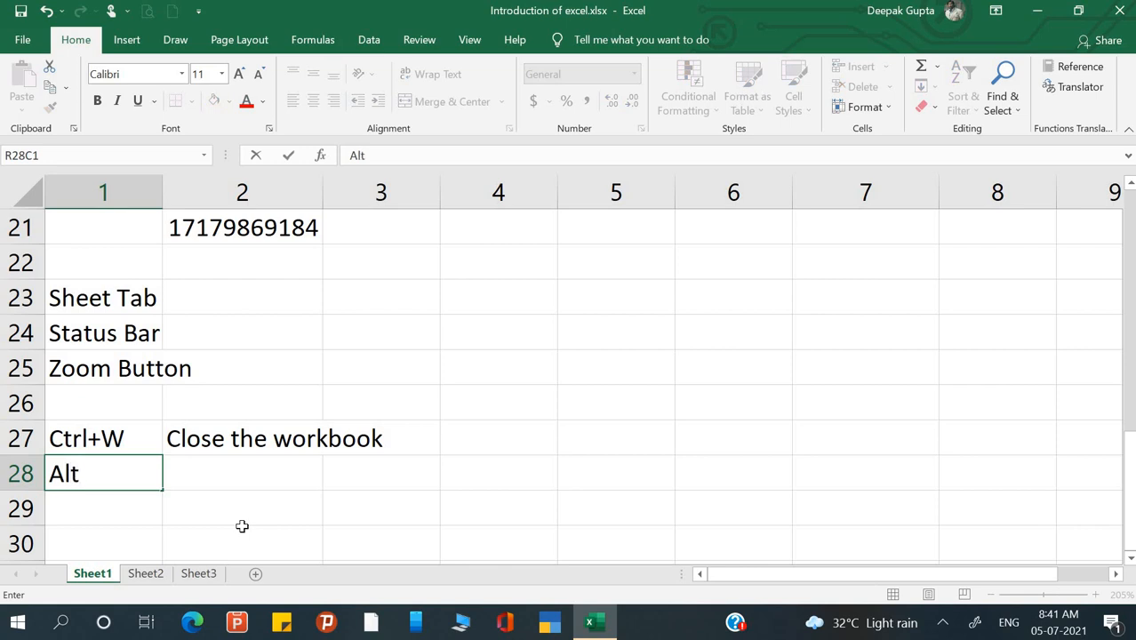
text(+F4)
key(Tab)
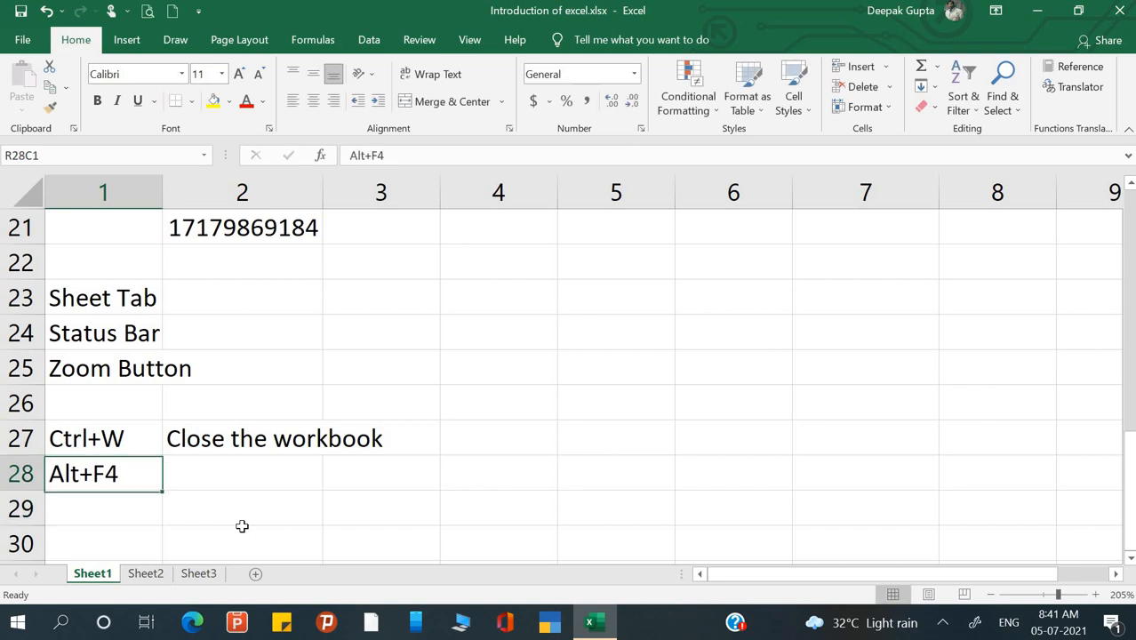
text(Exit)
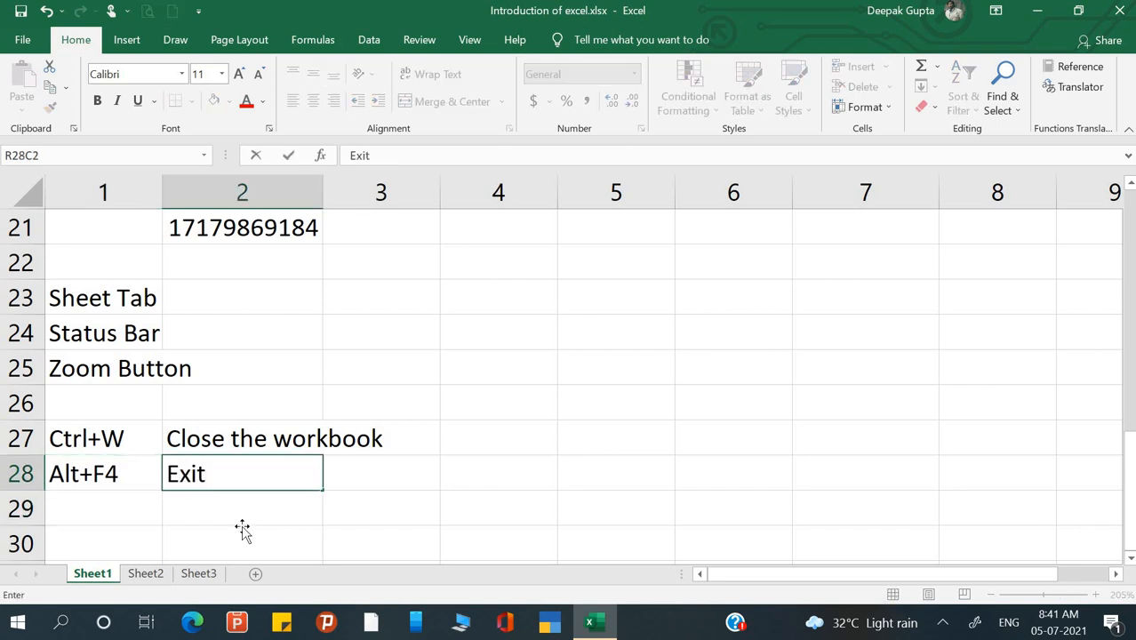
key(Return)
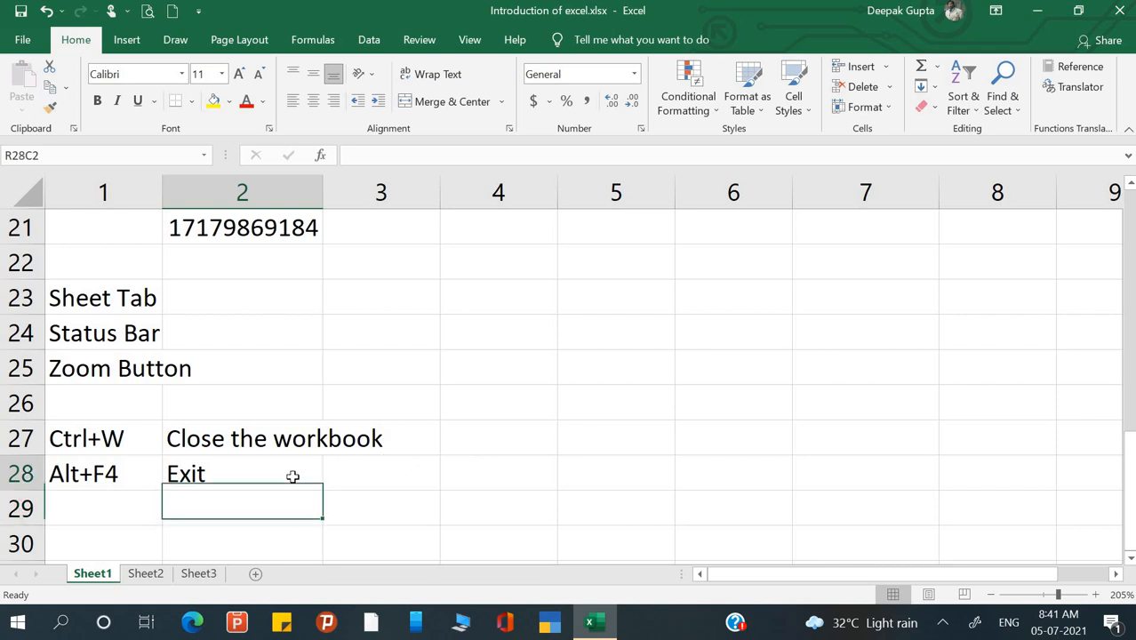
click(292, 477)
click(687, 445)
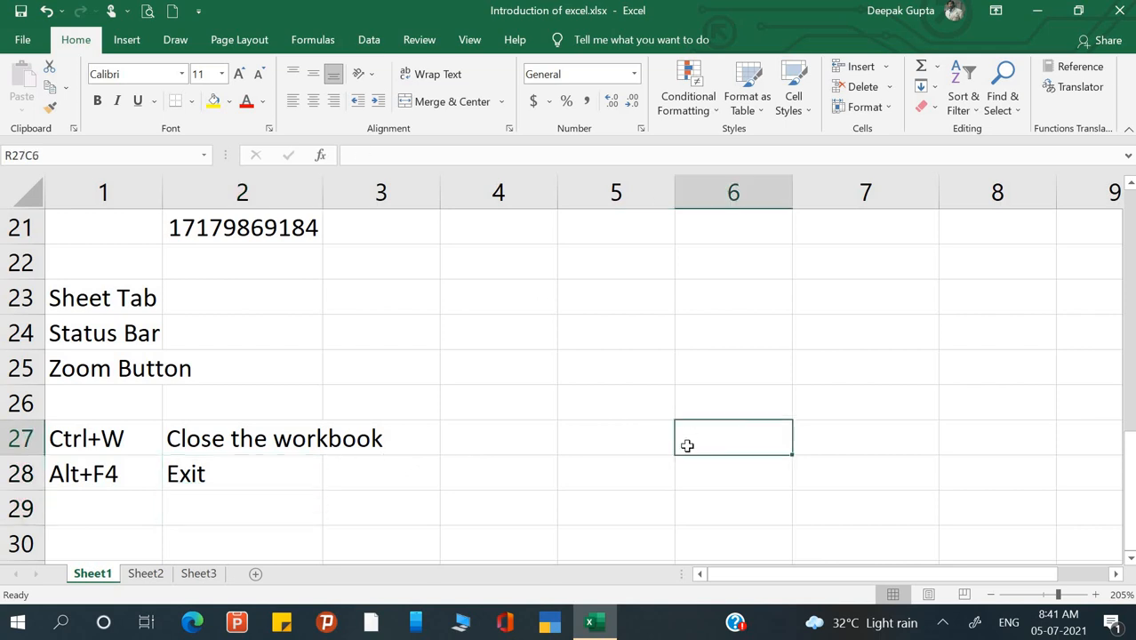
- Cancel the save prompt from the window's close button, then quit Excel with Alt+F4
click(1122, 11)
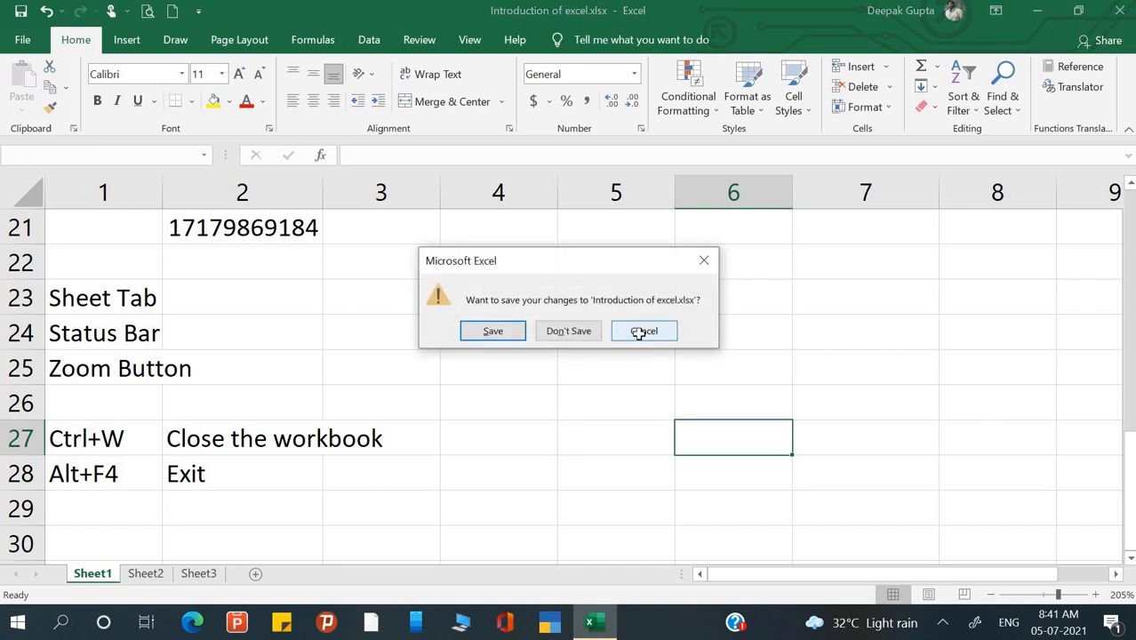
click(642, 334)
click(431, 378)
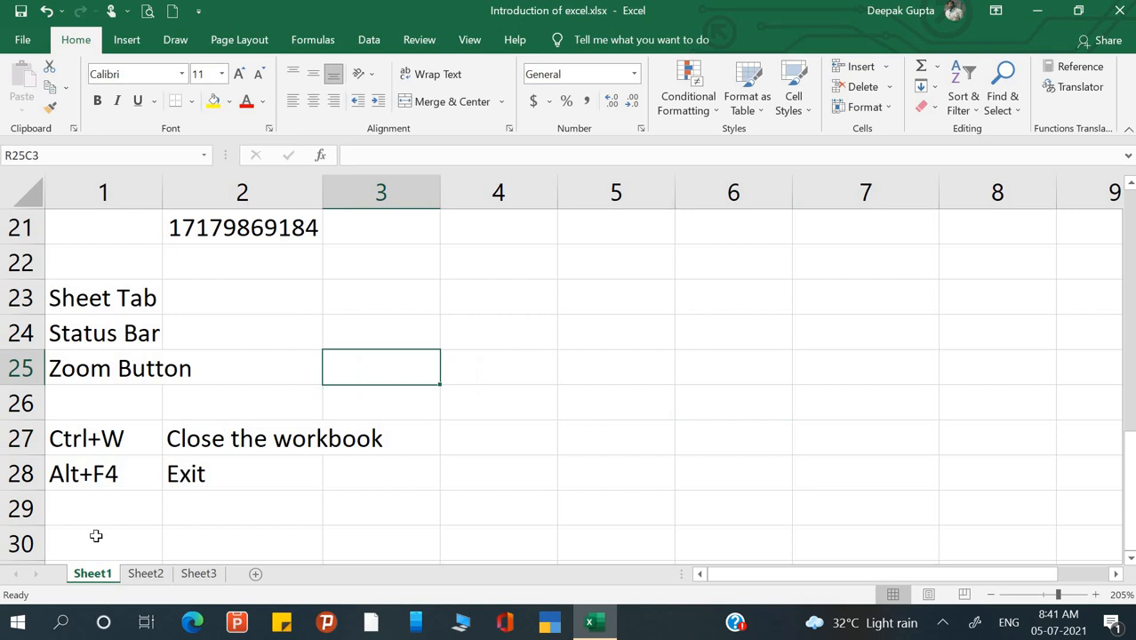
click(117, 513)
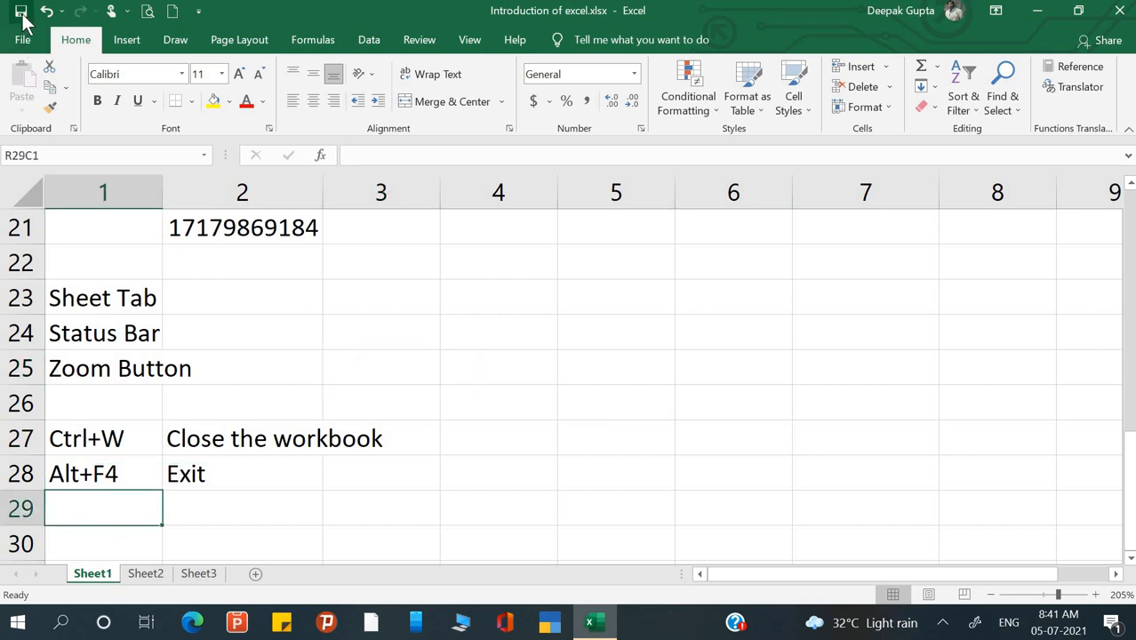
click(317, 405)
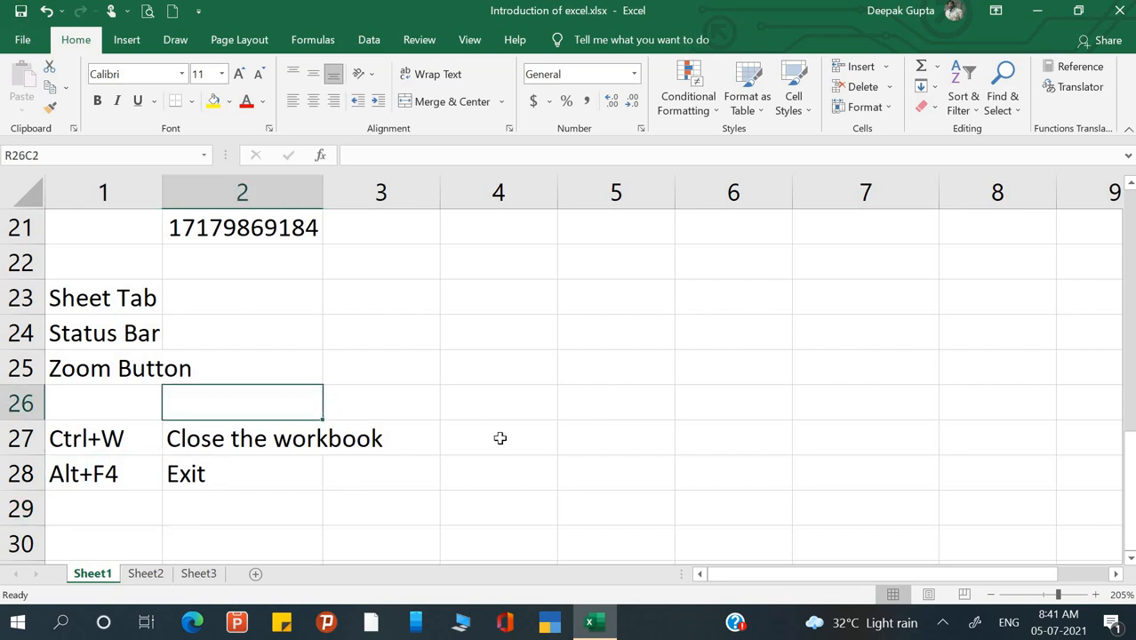
key(alt+F4)
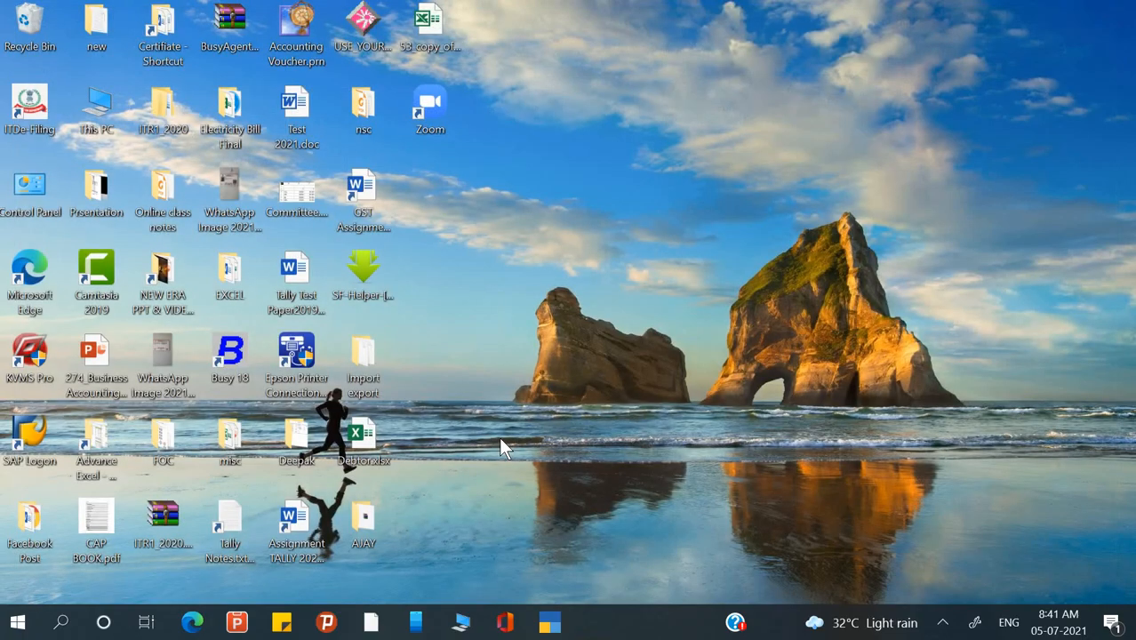